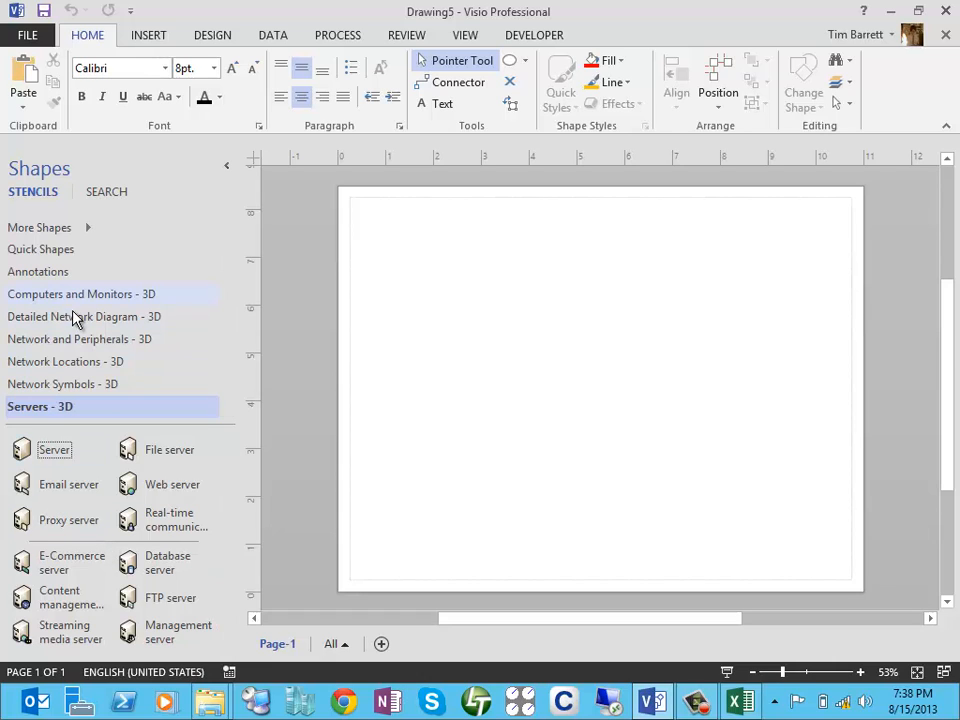
Place two Server shapes one above the other near the page's left margin, with a wide vertical gap between them.
{"action": "left_click_drag", "start_coordinate": [22, 450], "coordinate": [398, 308]}
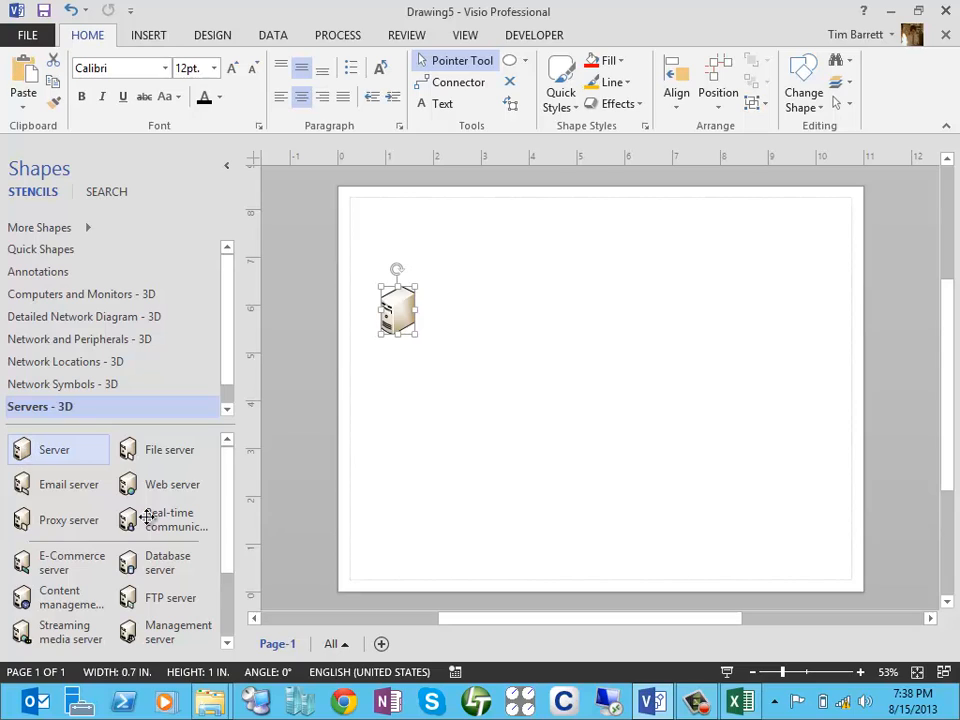
{"action": "left_click_drag", "start_coordinate": [22, 450], "coordinate": [409, 461]}
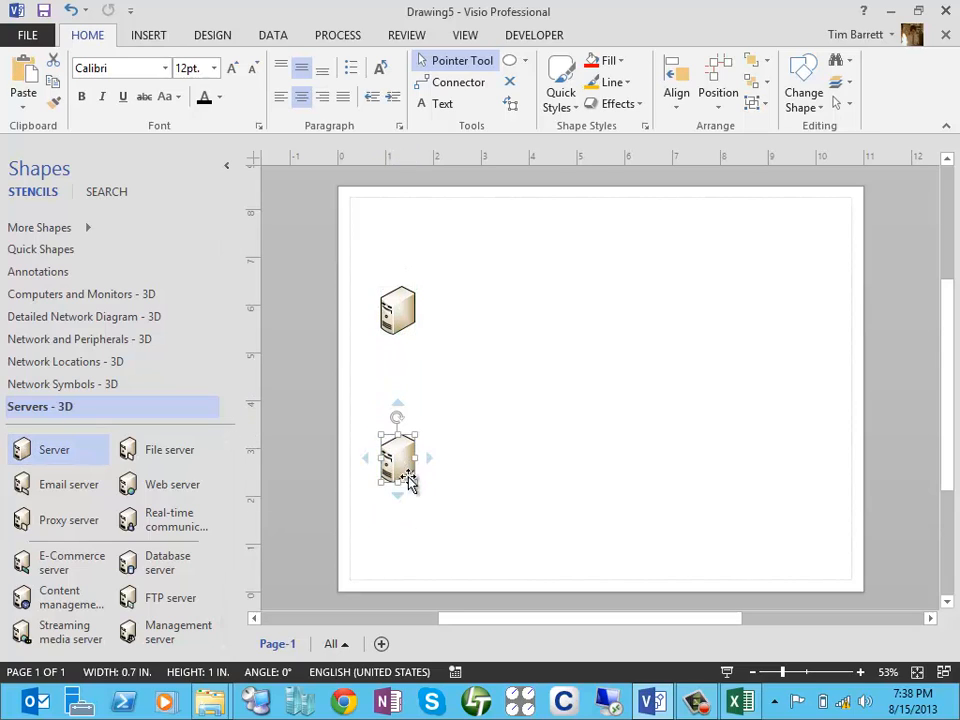
Place three PC shapes from Computers and Monitors - 3D in a row near the page's upper edge, moving the second closer to the first.
{"action": "left_click", "coordinate": [87, 303]}
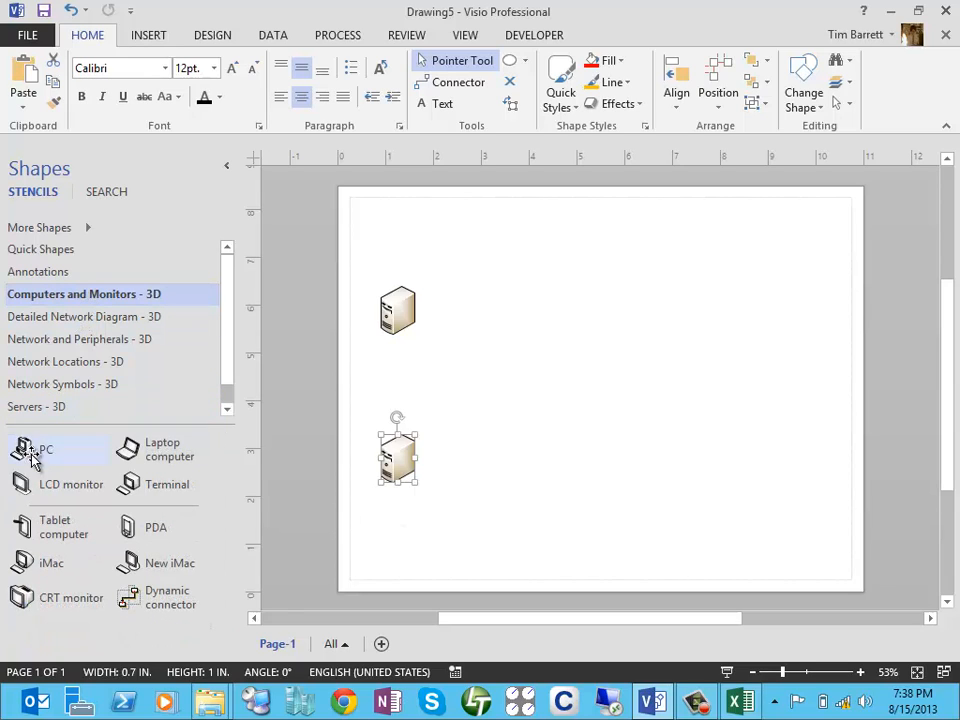
{"action": "left_click_drag", "start_coordinate": [30, 455], "coordinate": [530, 255]}
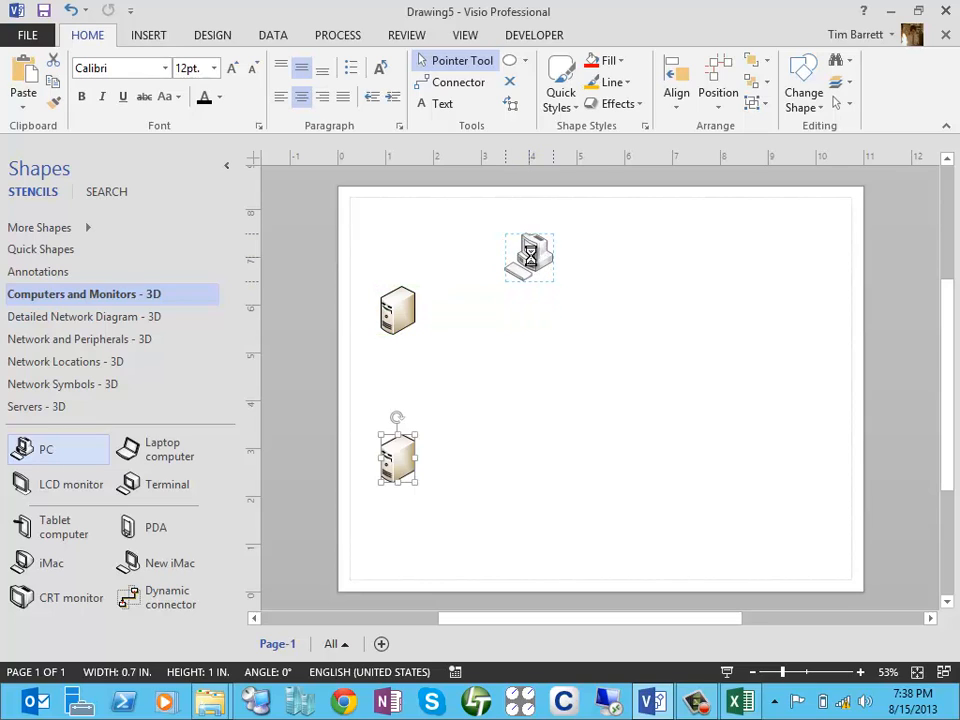
{"action": "left_click_drag", "start_coordinate": [34, 450], "coordinate": [668, 257]}
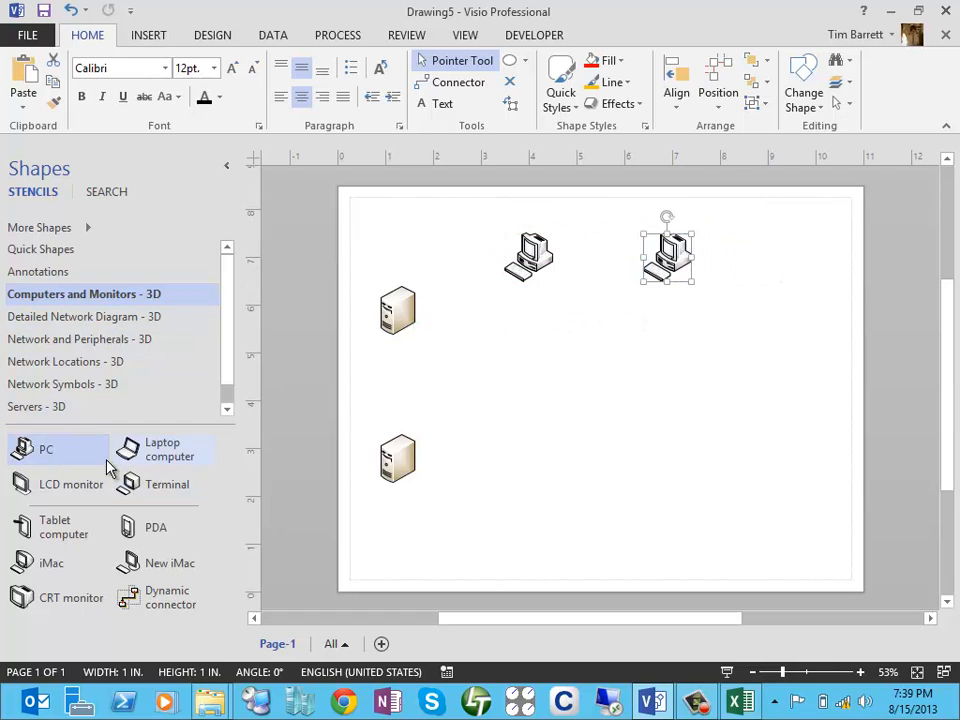
{"action": "left_click_drag", "start_coordinate": [45, 452], "coordinate": [763, 257]}
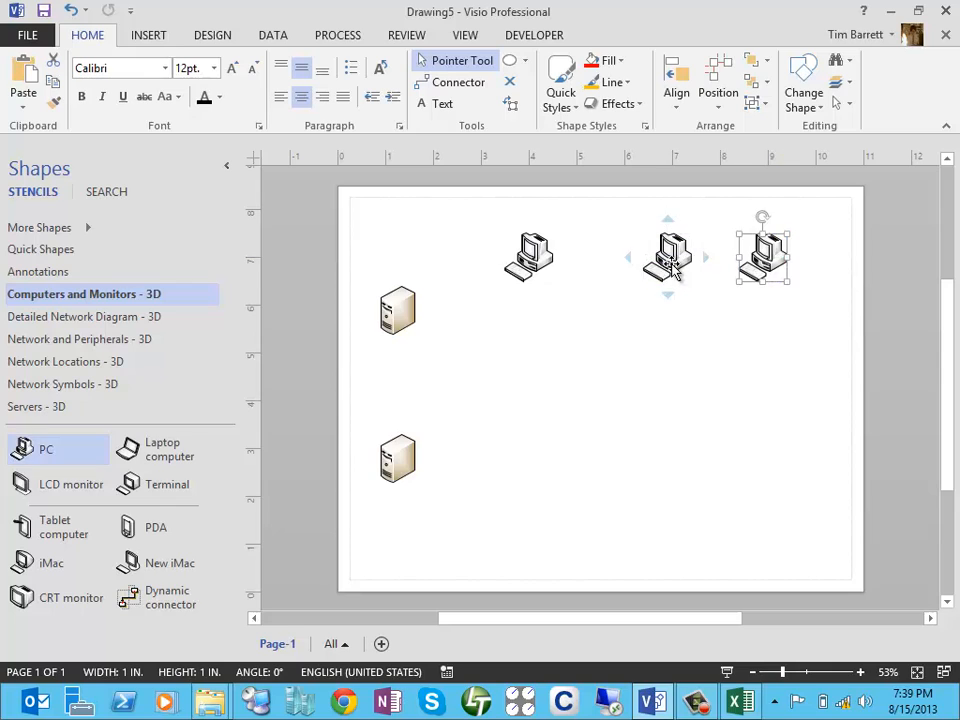
{"action": "left_click_drag", "start_coordinate": [673, 270], "coordinate": [613, 268]}
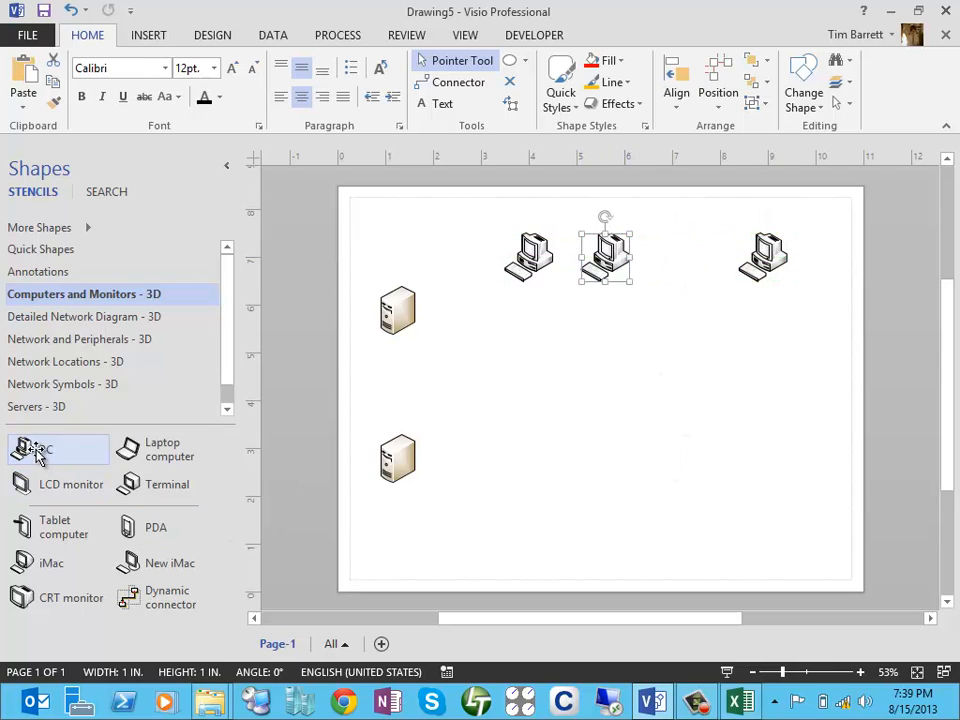
Add a second row of three PC shapes across the middle of the page, below the first row.
{"action": "left_click_drag", "start_coordinate": [36, 455], "coordinate": [530, 398]}
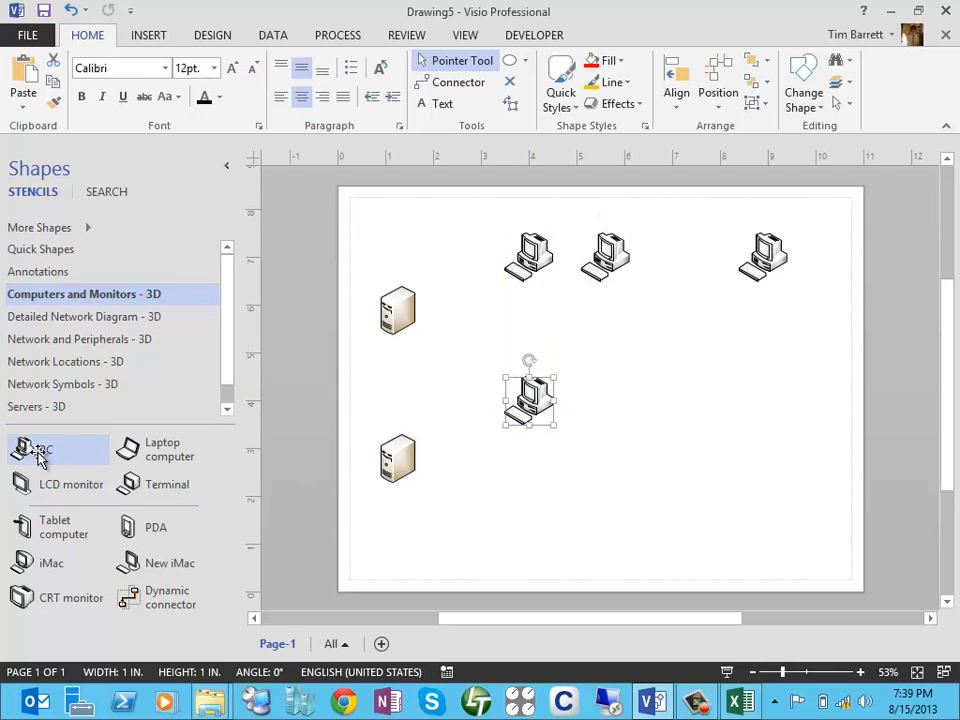
{"action": "left_click_drag", "start_coordinate": [38, 455], "coordinate": [648, 400]}
{"action": "left_click_drag", "start_coordinate": [90, 454], "coordinate": [783, 398]}
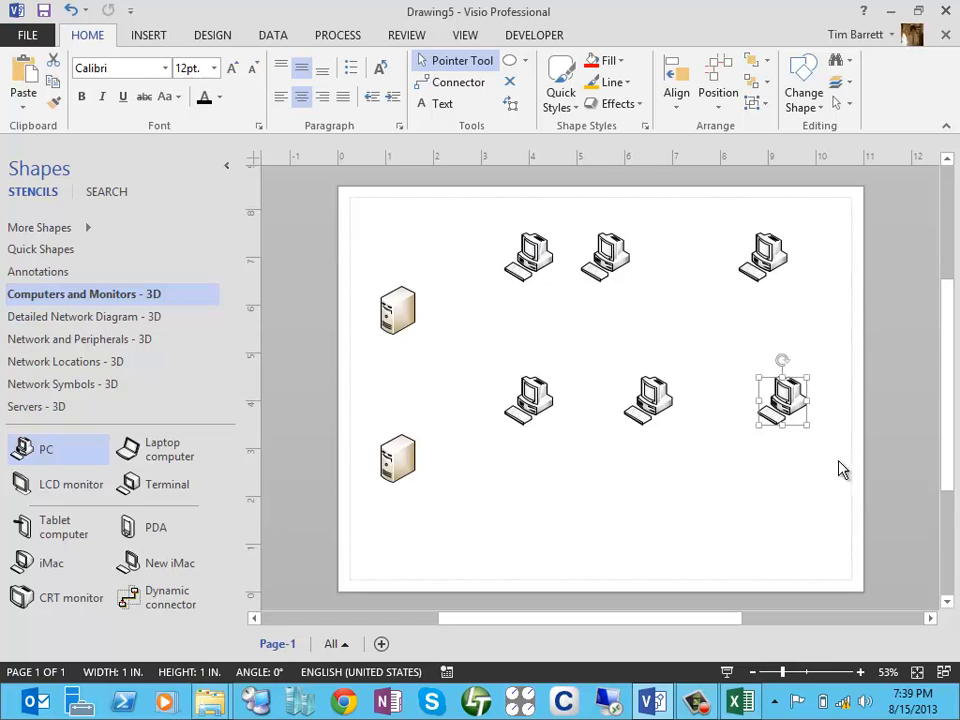
Distribute all six PC shapes together with an equal-spacing horizontal distribution.
{"action": "left_click_drag", "start_coordinate": [842, 454], "coordinate": [488, 211]}
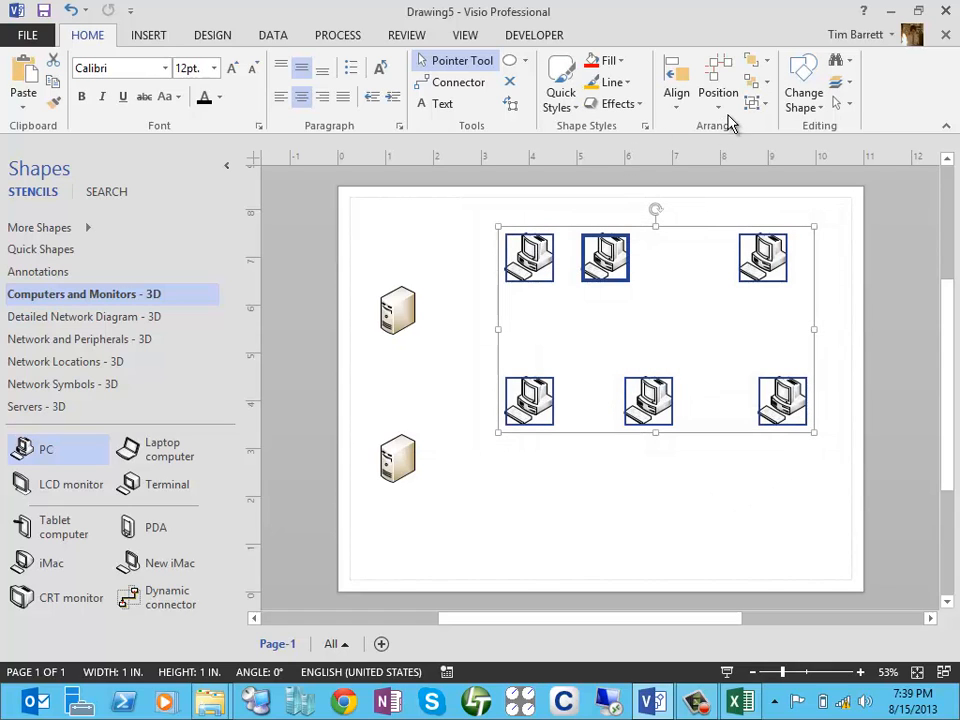
{"action": "left_click", "coordinate": [722, 108]}
{"action": "left_click", "coordinate": [771, 268]}
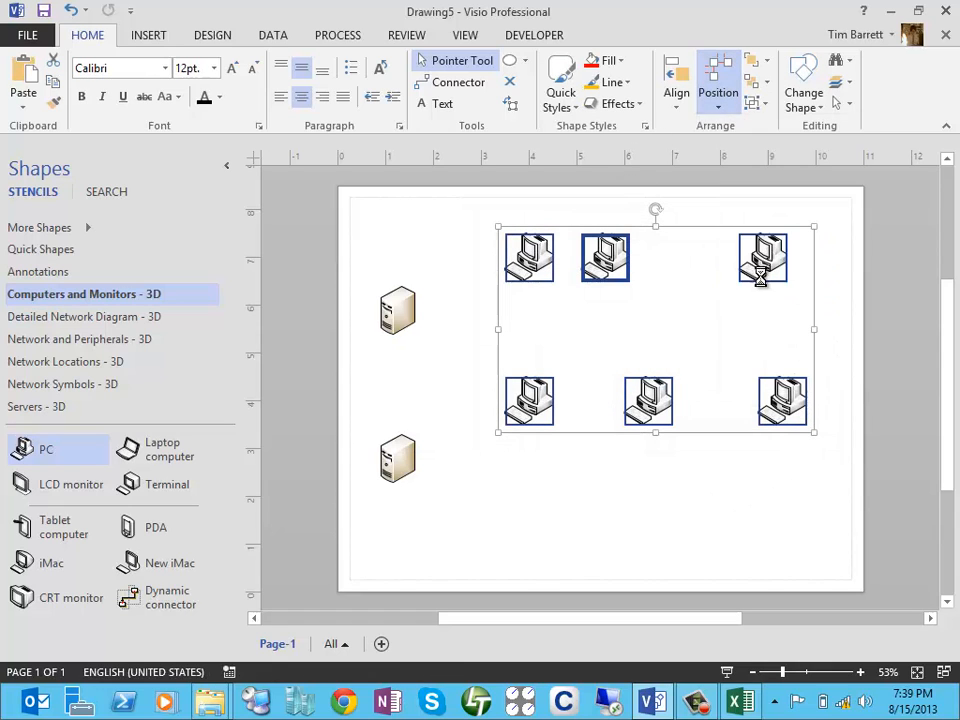
{"action": "left_click", "coordinate": [399, 366]}
{"action": "left_click", "coordinate": [482, 443]}
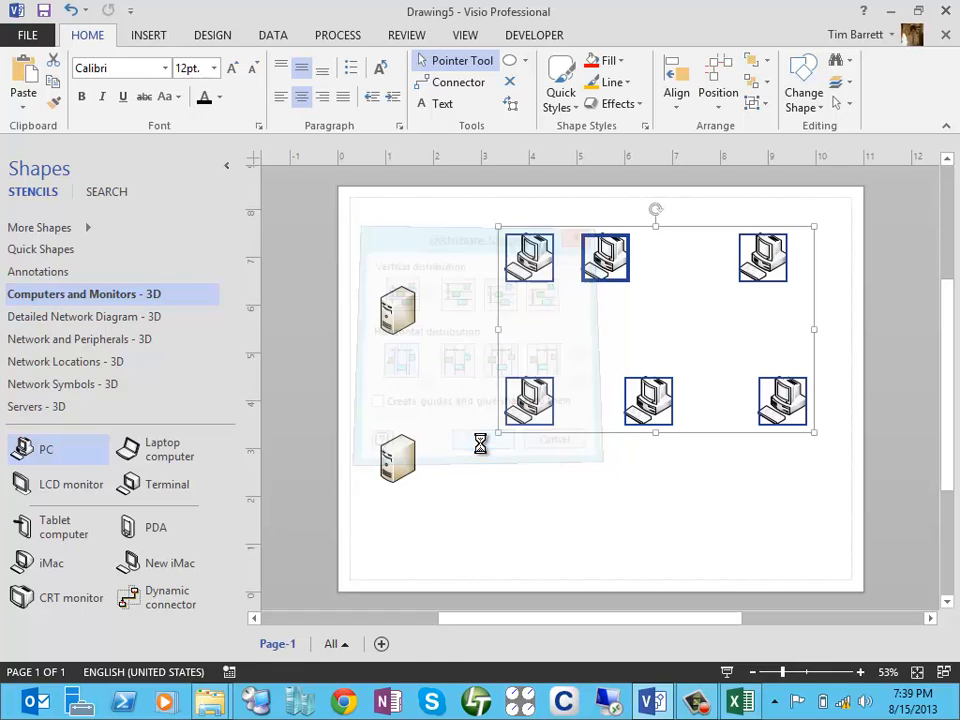
{"action": "left_click", "coordinate": [600, 455]}
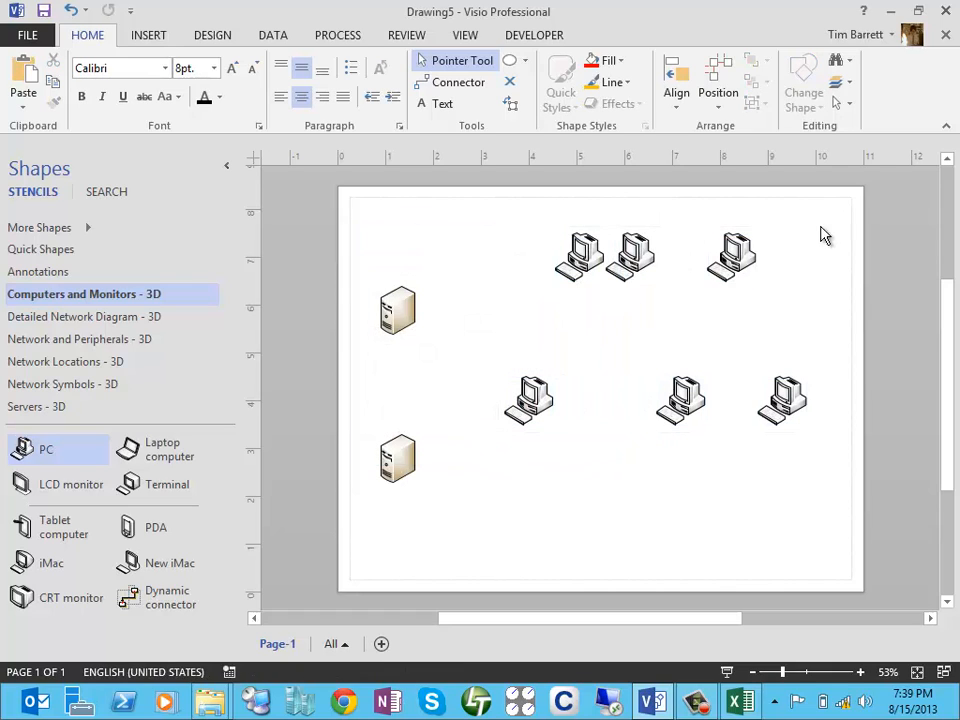
Line up the upper row's outer PCs with the lower row's outer PCs and distribute the upper row's three PCs evenly horizontally.
{"action": "left_click_drag", "start_coordinate": [580, 255], "coordinate": [548, 256]}
{"action": "left_click_drag", "start_coordinate": [742, 253], "coordinate": [795, 252]}
{"action": "left_click_drag", "start_coordinate": [847, 209], "coordinate": [465, 326]}
{"action": "left_click", "coordinate": [719, 98]}
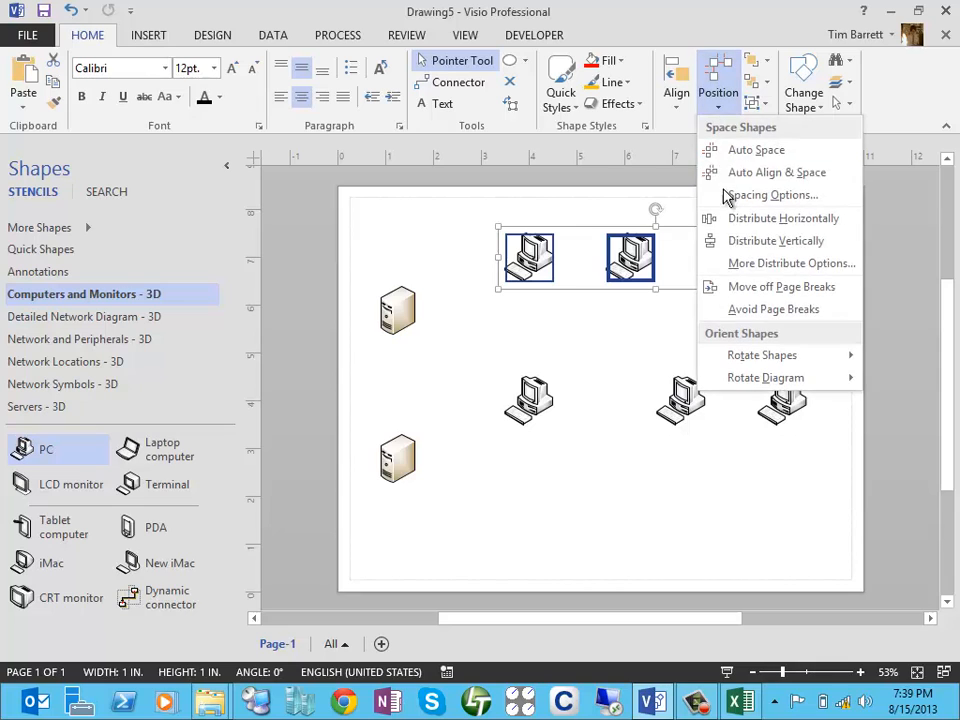
{"action": "left_click", "coordinate": [736, 262]}
{"action": "left_click", "coordinate": [495, 446]}
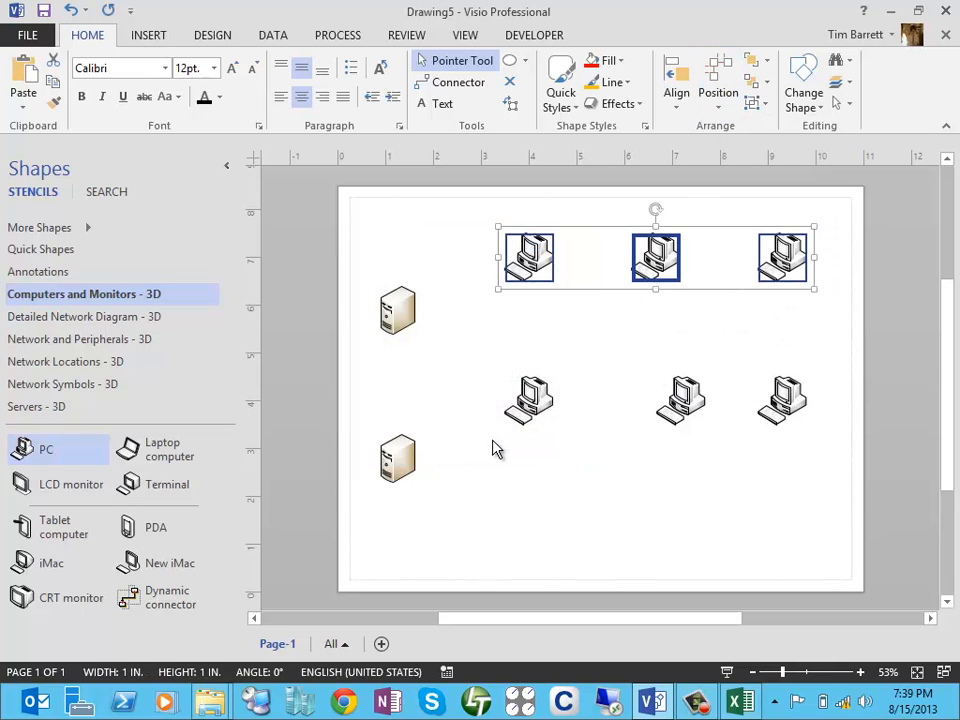
Distribute the three PC shapes of the lower row evenly in the horizontal direction.
{"action": "left_click_drag", "start_coordinate": [838, 360], "coordinate": [471, 463]}
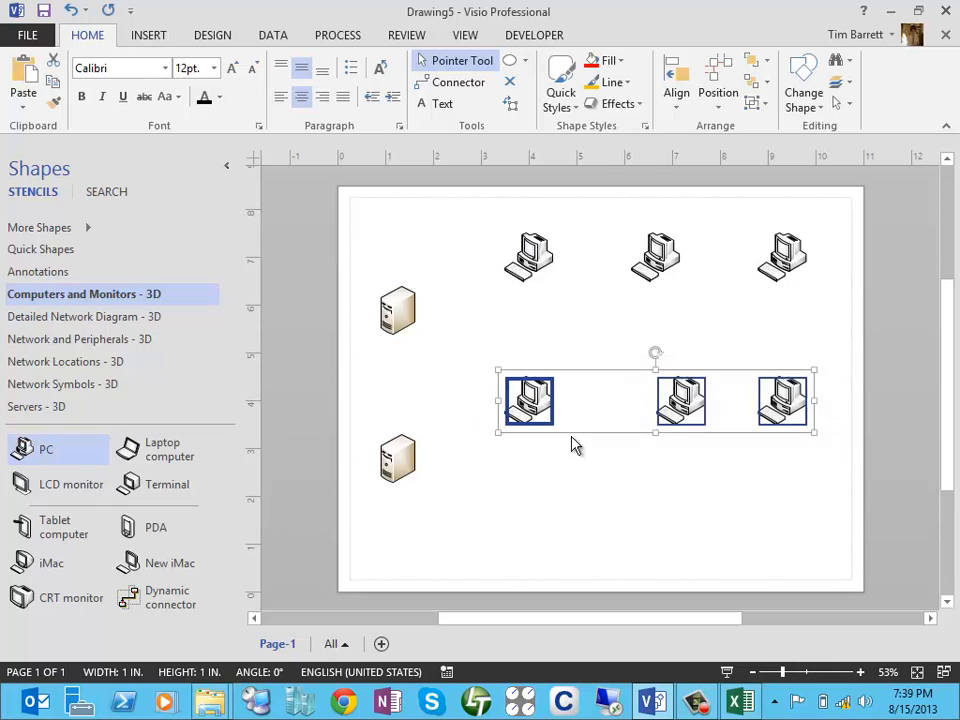
{"action": "left_click", "coordinate": [729, 107]}
{"action": "left_click", "coordinate": [750, 266]}
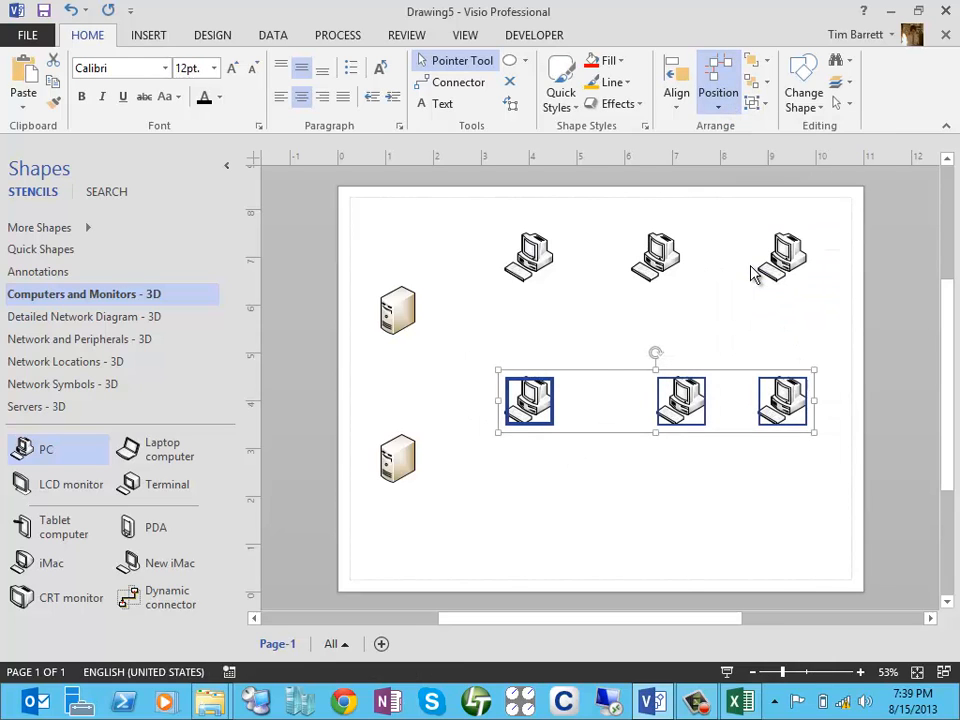
{"action": "left_click", "coordinate": [489, 441]}
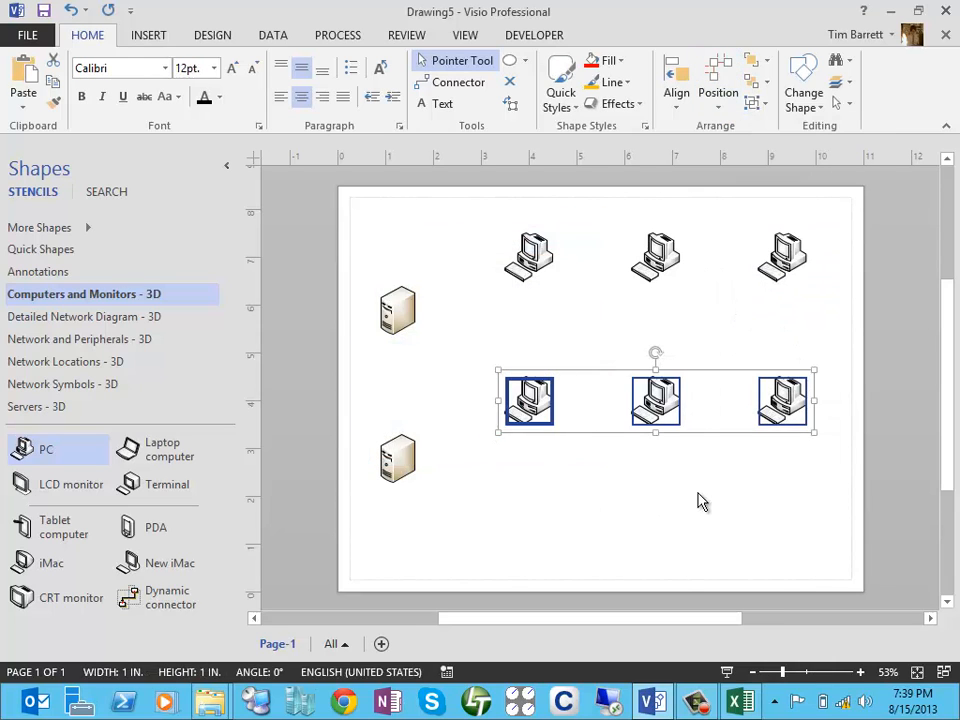
{"action": "left_click", "coordinate": [703, 502]}
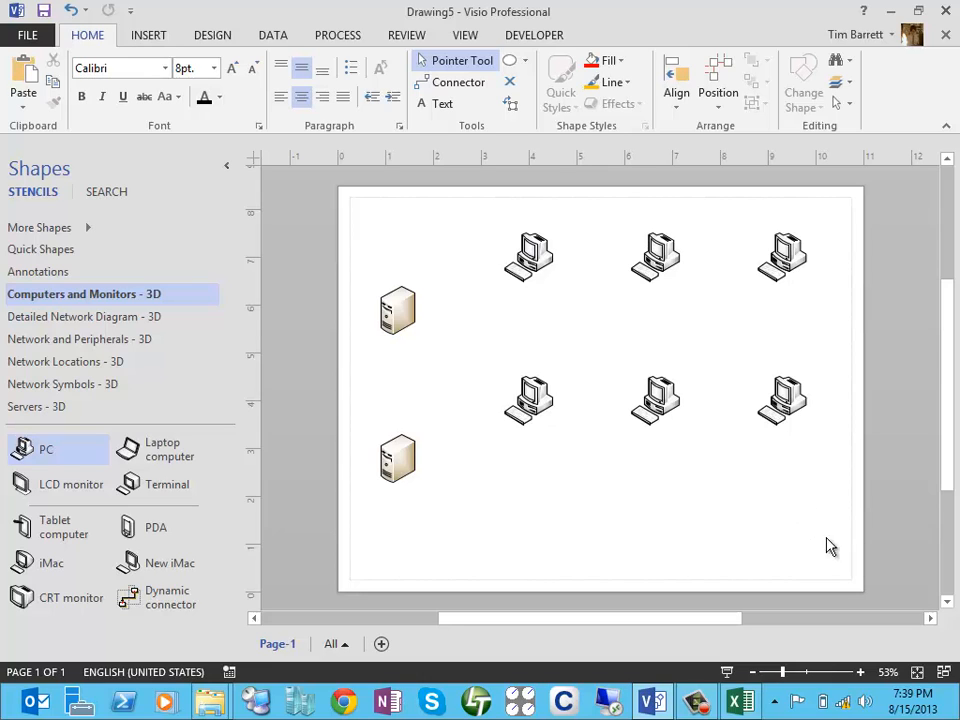
Move all six PC shapes together about 0.8 inch to the left and slightly up.
{"action": "left_click_drag", "start_coordinate": [843, 481], "coordinate": [493, 196]}
{"action": "left_click_drag", "start_coordinate": [521, 253], "coordinate": [483, 245]}
{"action": "left_click", "coordinate": [707, 549]}
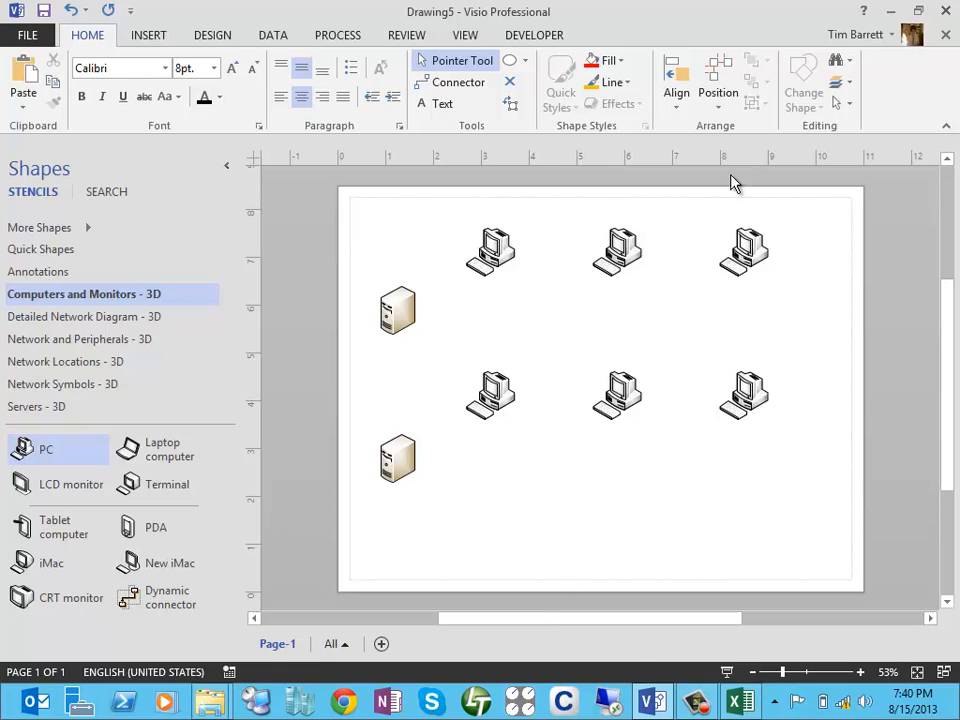
Label the first PC of the upper row LOU-COUNTER, with 192.168. on a second line.
{"action": "left_click", "coordinate": [489, 266]}
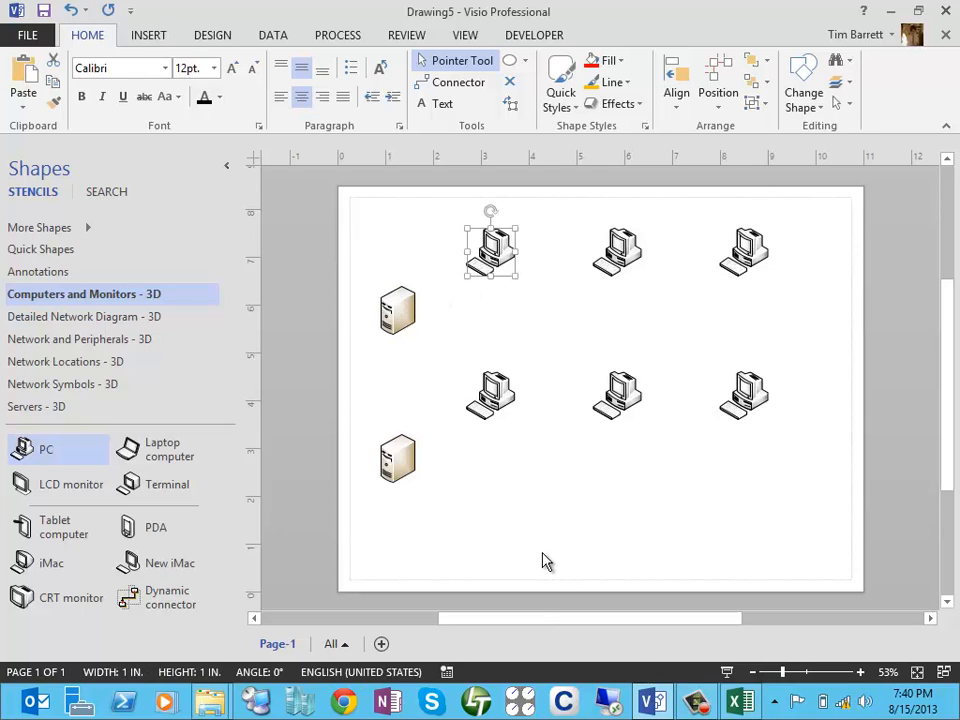
{"action": "type", "text": "LOU-"}
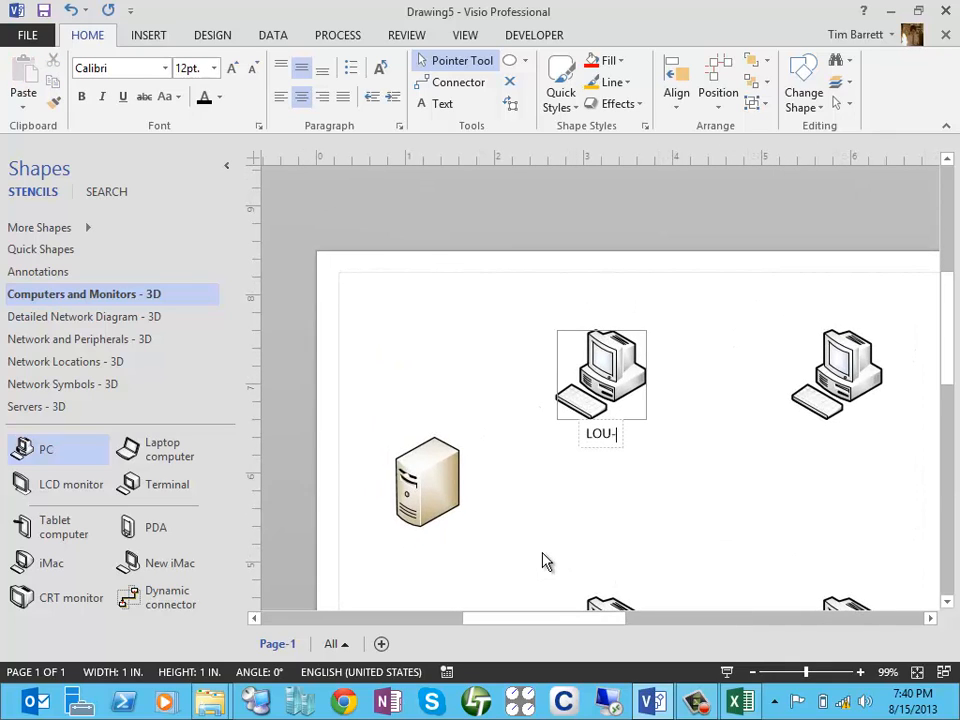
{"action": "type", "text": "COUNTER"}
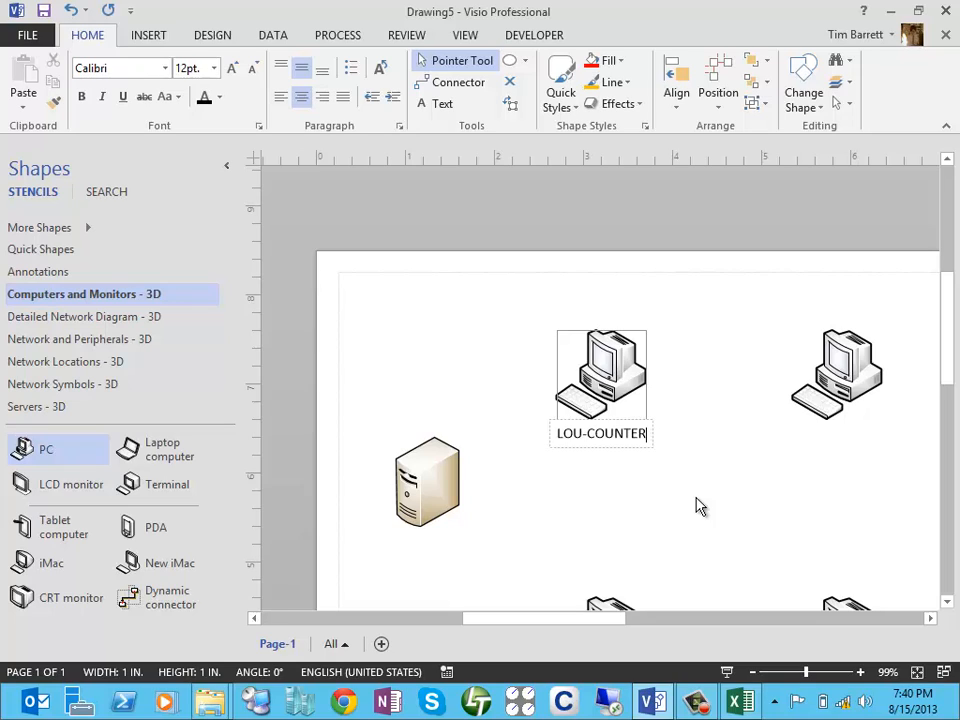
{"action": "key", "text": "Return"}
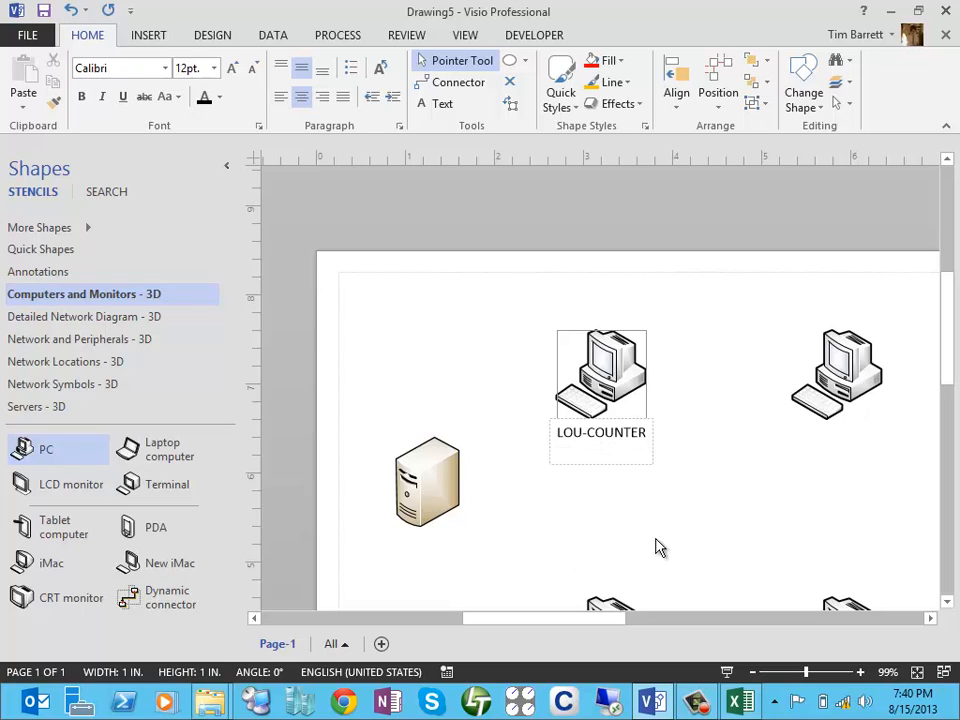
{"action": "type", "text": "192.168."}
{"action": "left_click", "coordinate": [656, 540]}
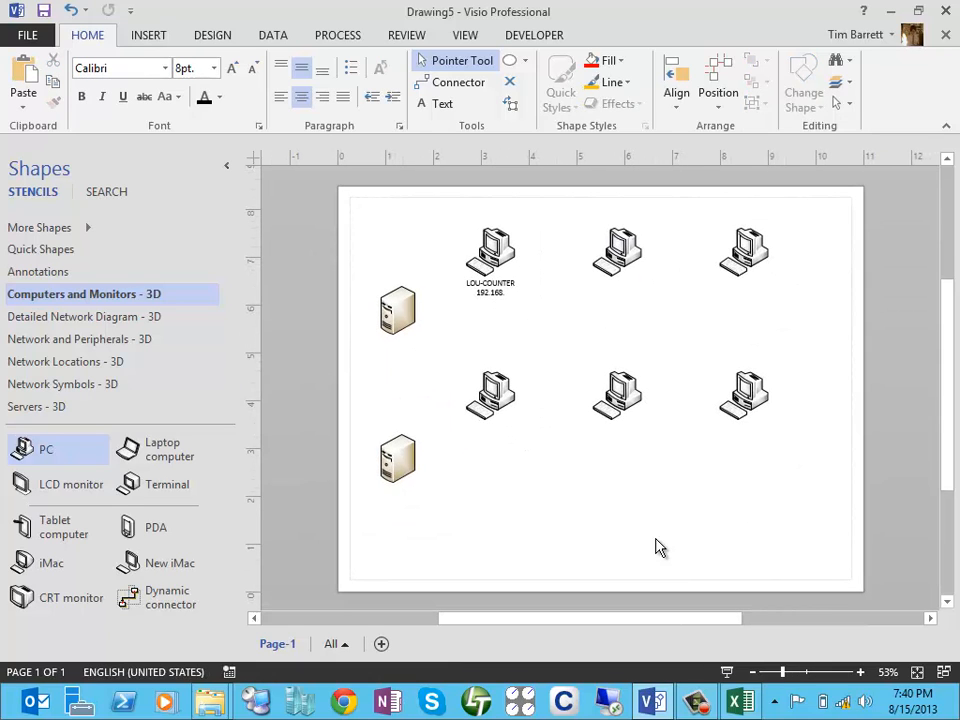
{"action": "left_click", "coordinate": [617, 252]}
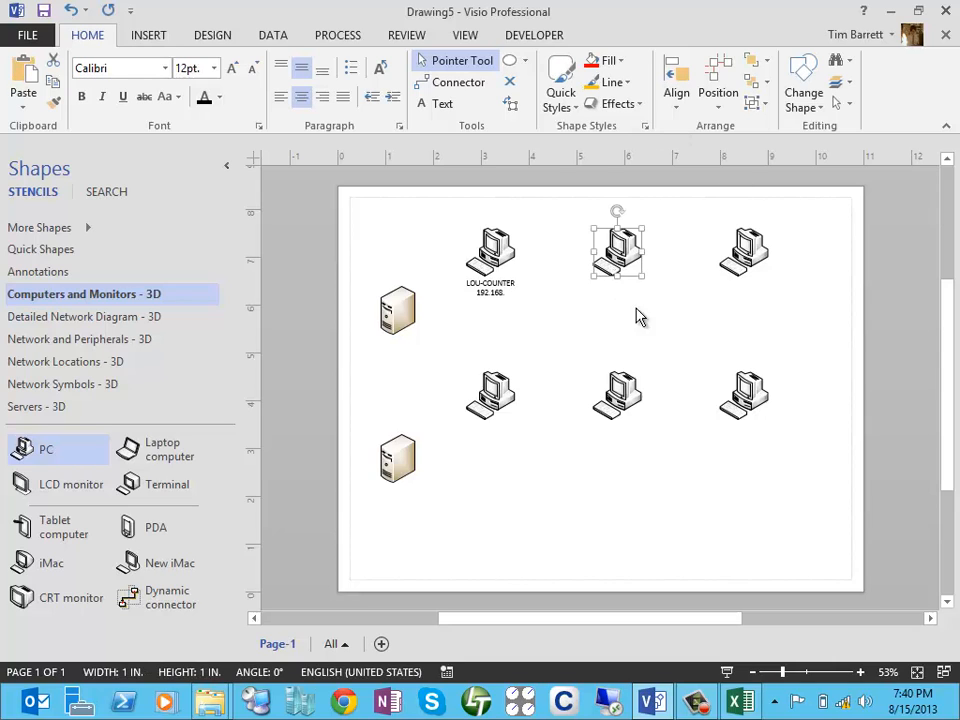
{"action": "left_click", "coordinate": [750, 255]}
{"action": "left_click", "coordinate": [752, 395]}
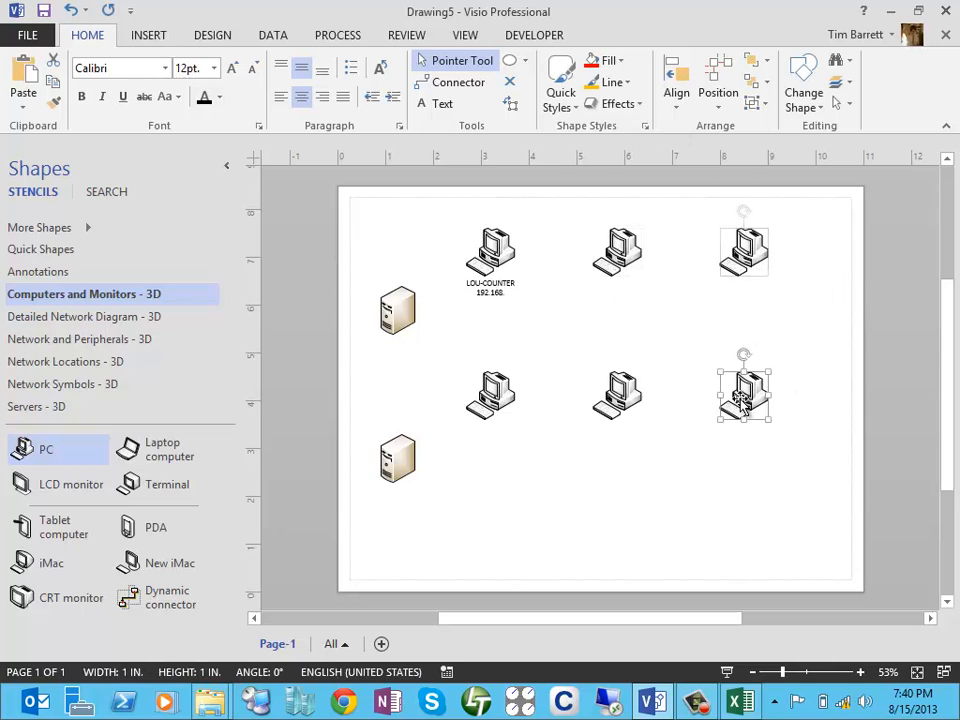
{"action": "left_click", "coordinate": [627, 408]}
{"action": "left_click", "coordinate": [522, 384]}
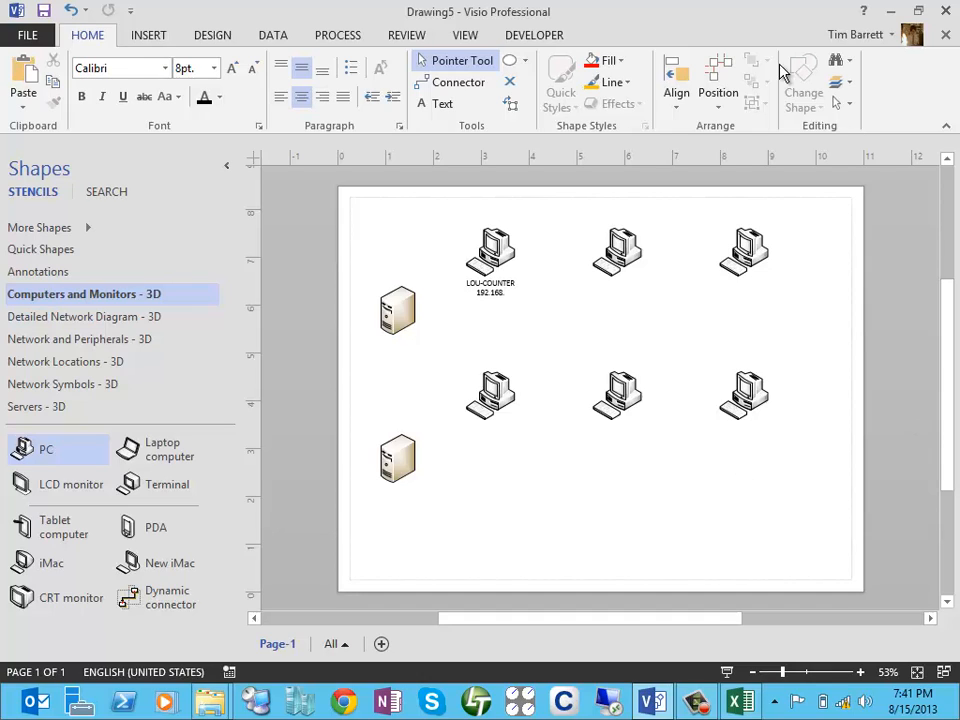
Undo the label on the upper row's first PC and fit the whole page in view.
{"action": "left_click", "coordinate": [491, 255]}
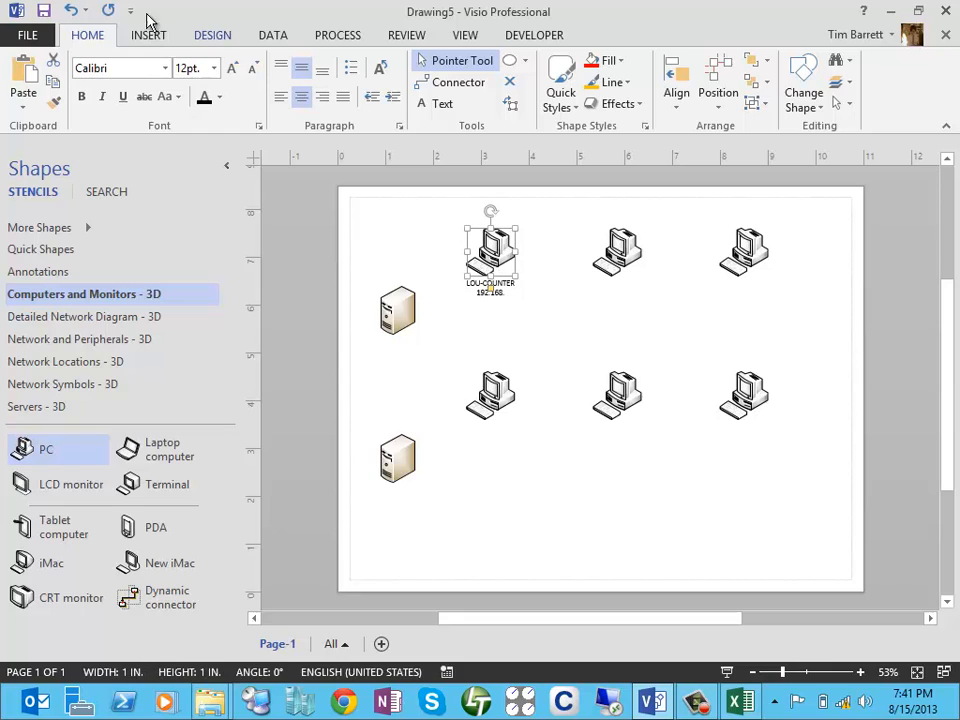
{"action": "left_click", "coordinate": [71, 10]}
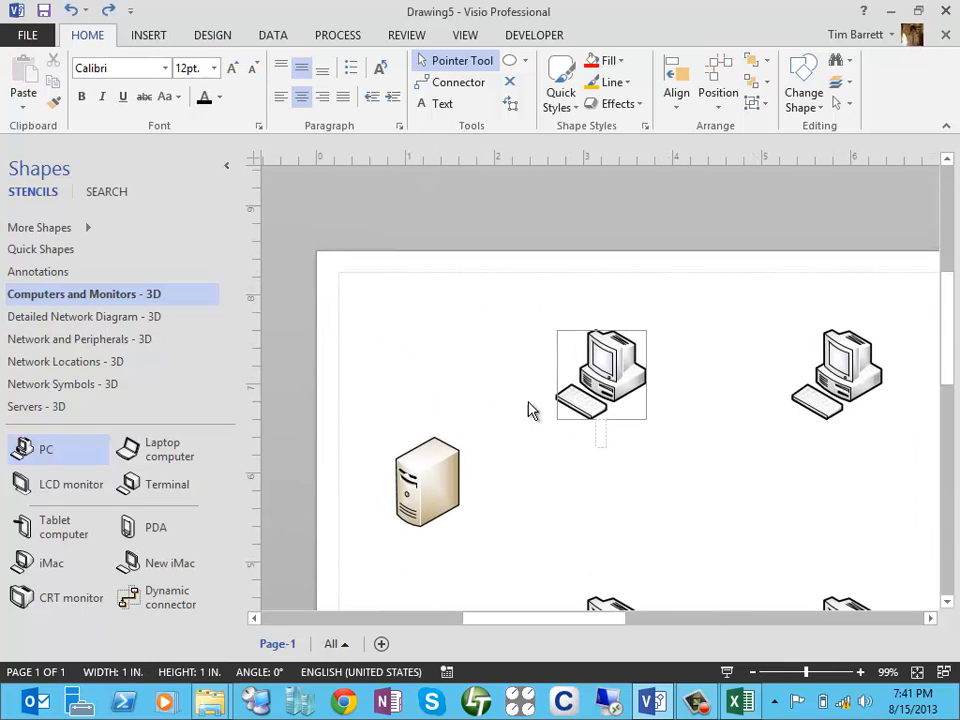
{"action": "left_click", "coordinate": [916, 678]}
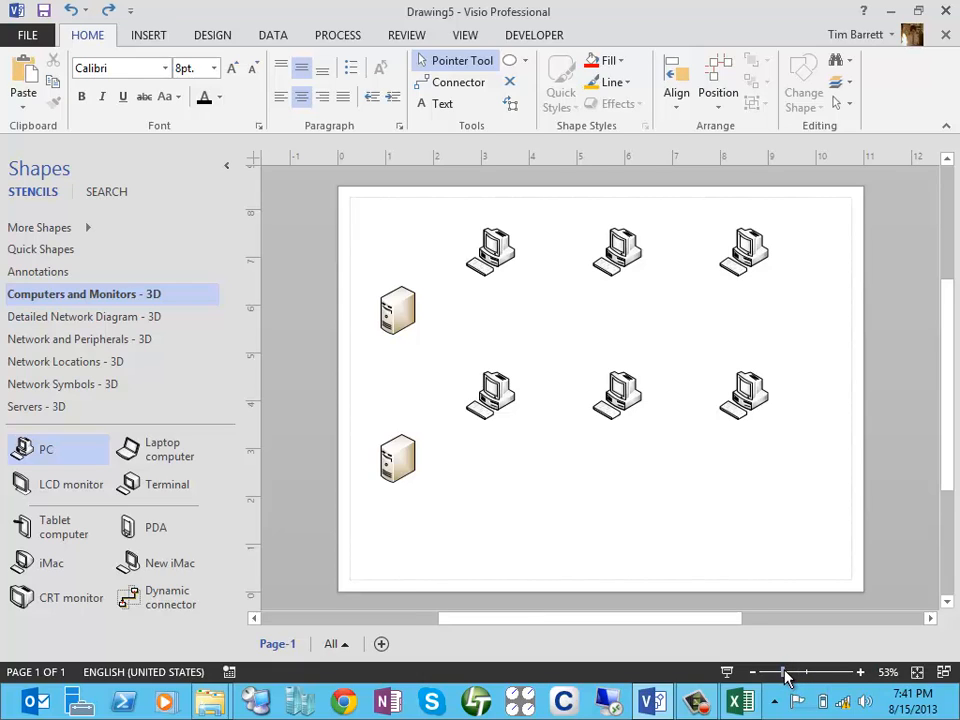
Zoom the drawing to 1400% and examine the middle PC shape of the lower row in close-up.
{"action": "left_click_drag", "start_coordinate": [784, 676], "coordinate": [849, 677]}
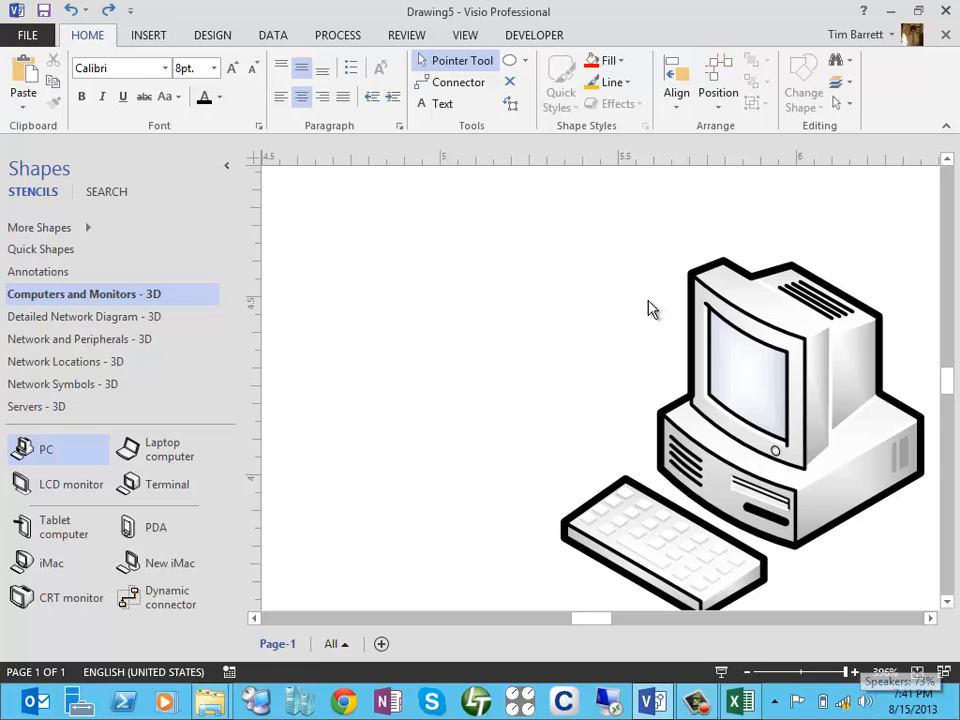
{"action": "left_click", "coordinate": [477, 40]}
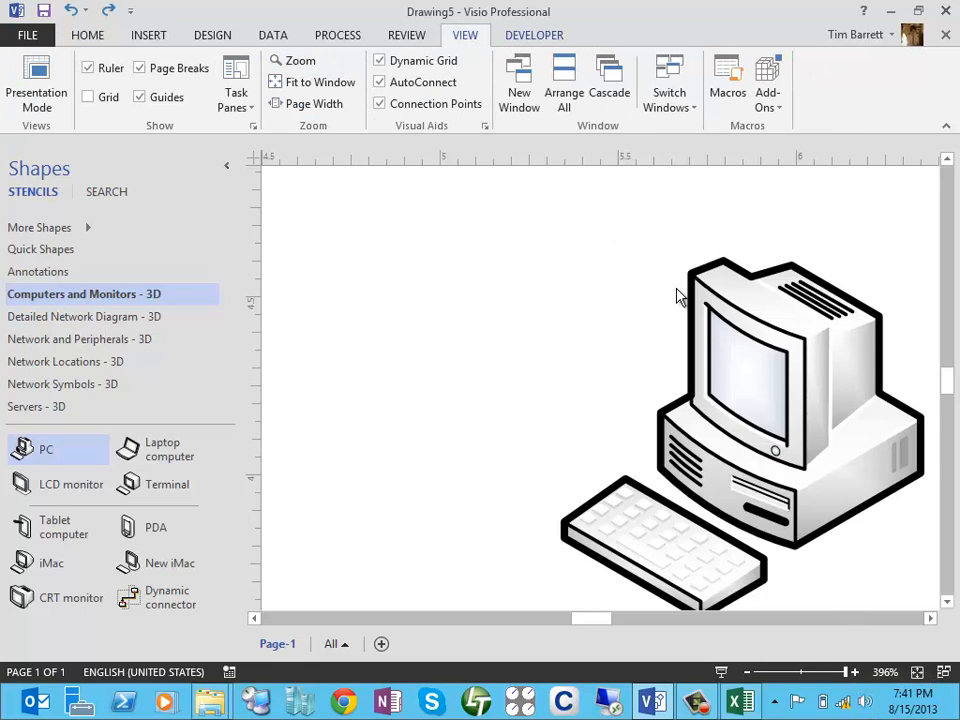
{"action": "left_click", "coordinate": [893, 676]}
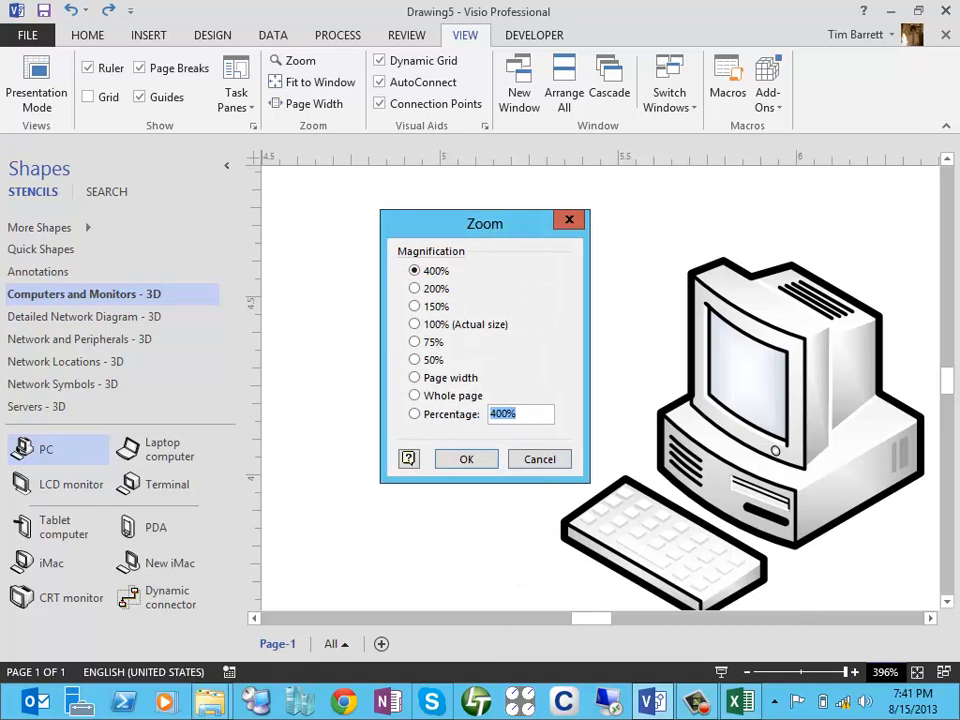
{"action": "type", "text": "1400"}
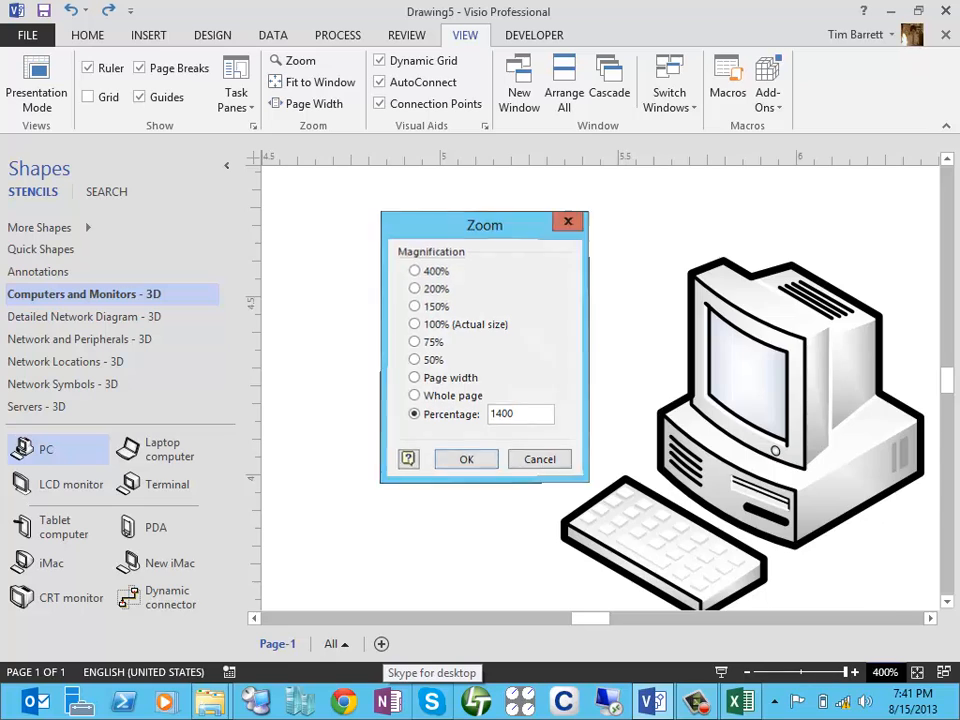
{"action": "key", "text": "Return"}
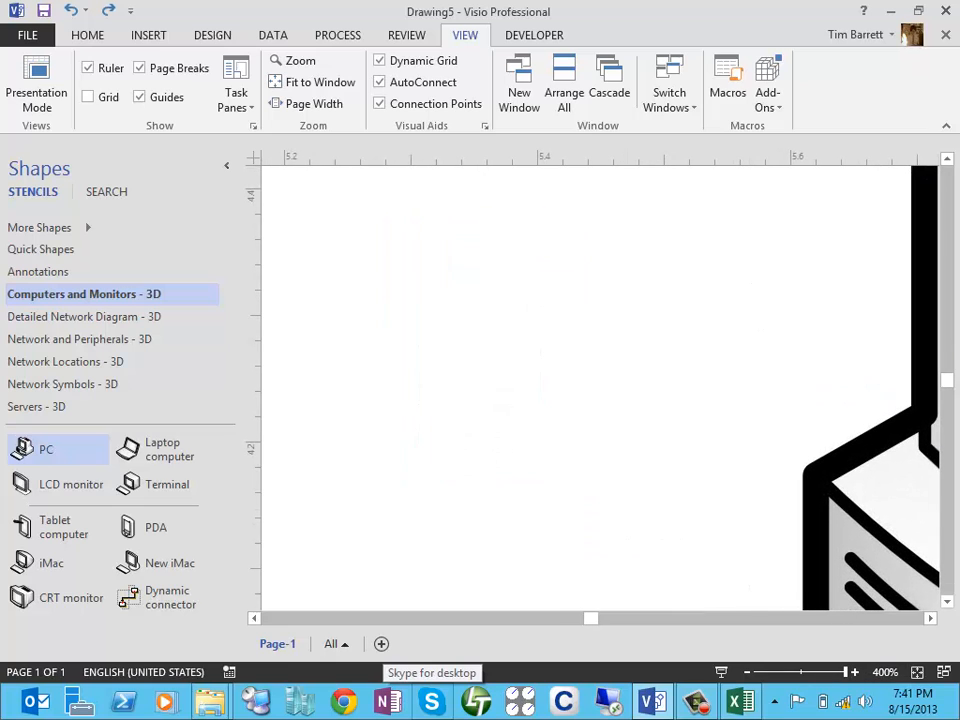
{"action": "left_click", "coordinate": [600, 618]}
{"action": "scroll", "coordinate": [626, 561], "scroll_direction": "down", "scroll_amount": 5}
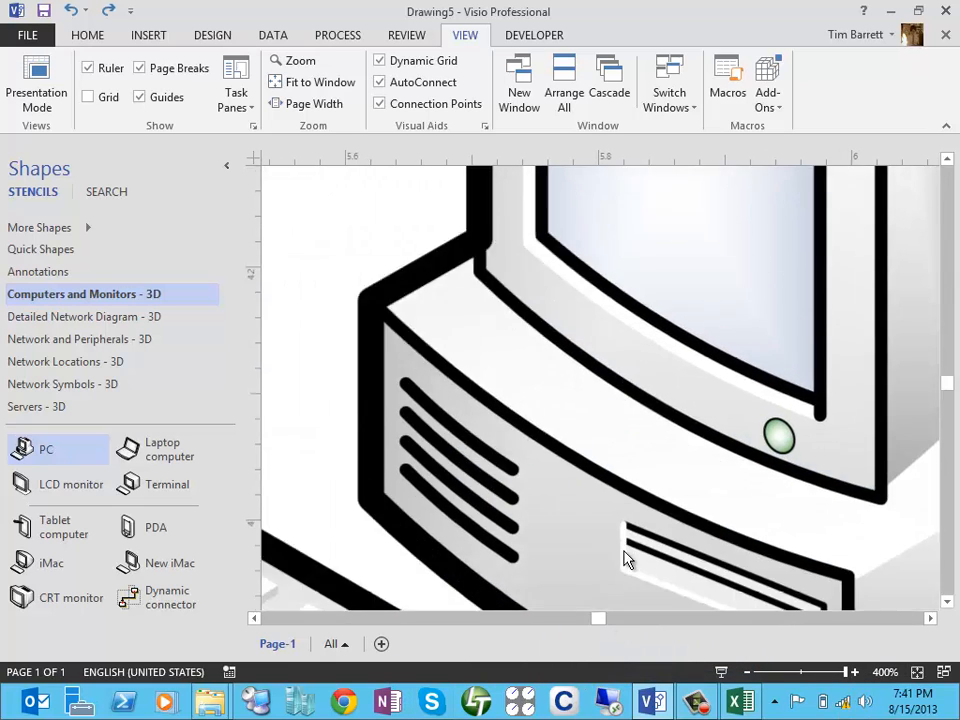
Increase the zoom on the PC shape to 2000%.
{"action": "left_click", "coordinate": [885, 672]}
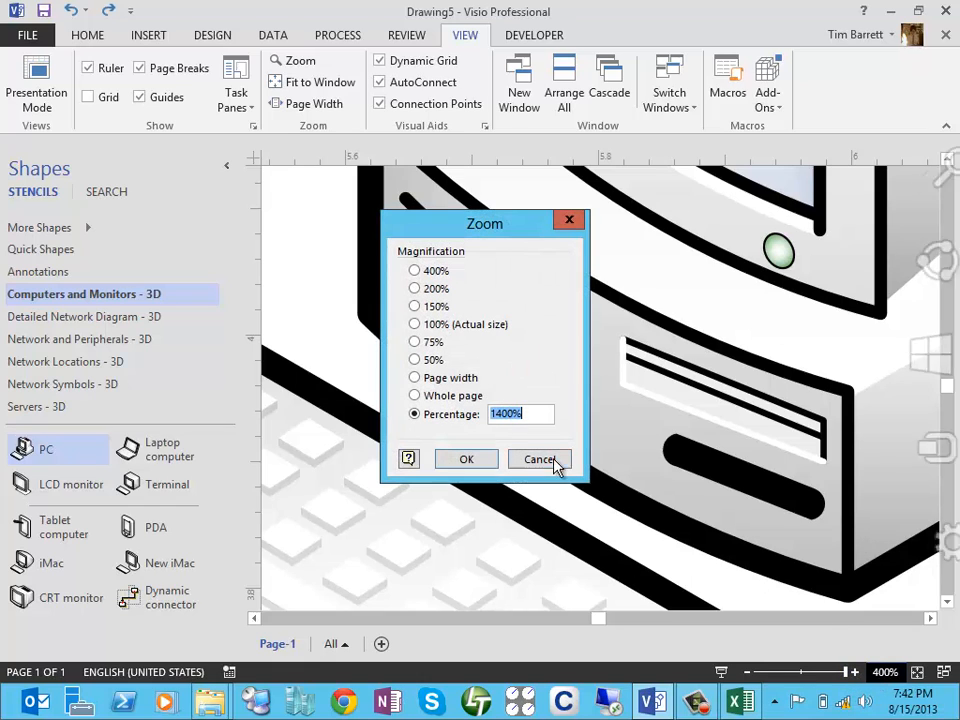
{"action": "type", "text": "2000"}
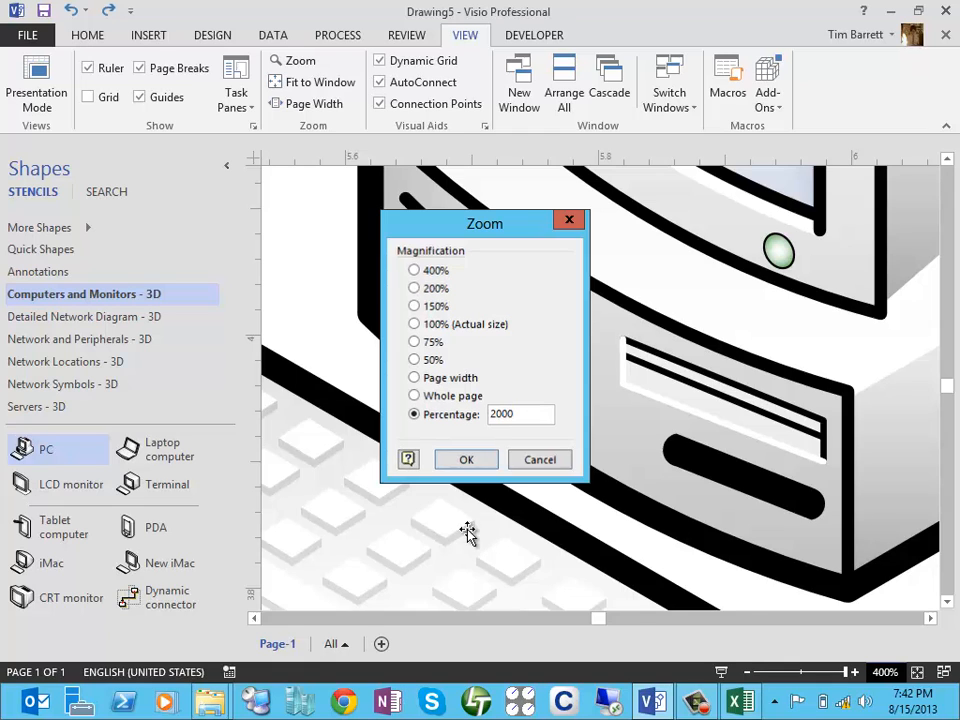
{"action": "key", "text": "Return"}
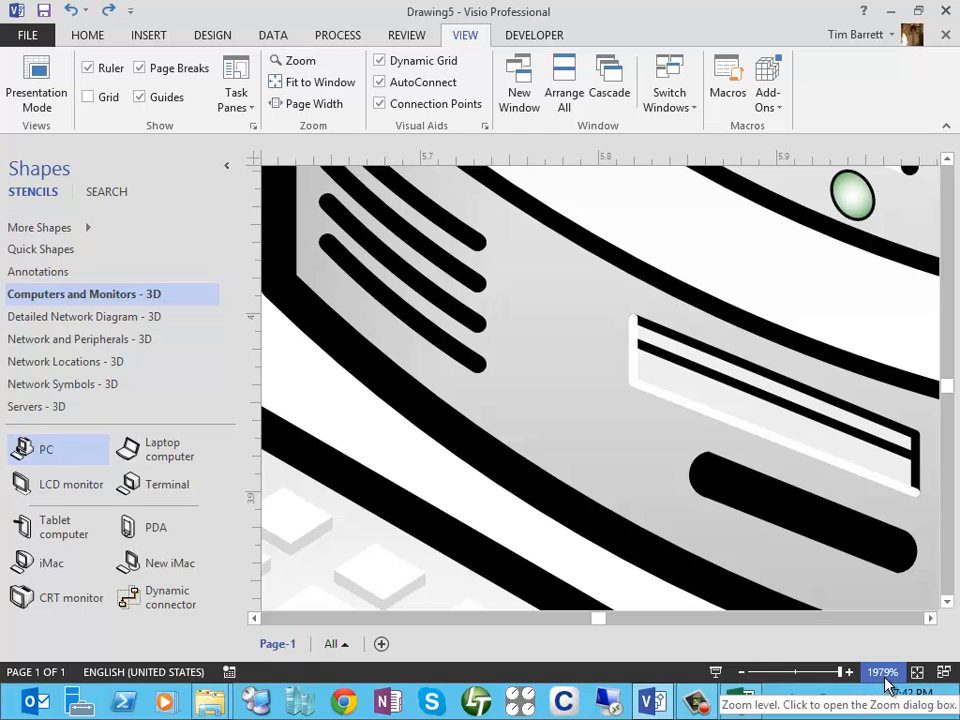
Zoom back out through the intermediate levels and fit the whole page in view.
{"action": "left_click", "coordinate": [797, 676]}
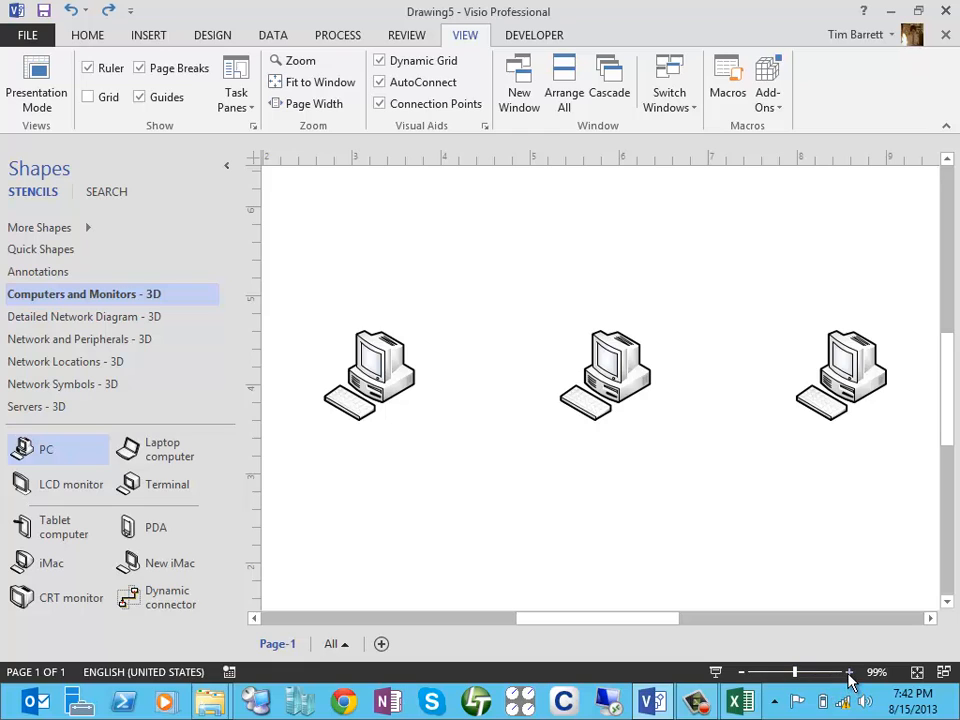
{"action": "left_click", "coordinate": [791, 677]}
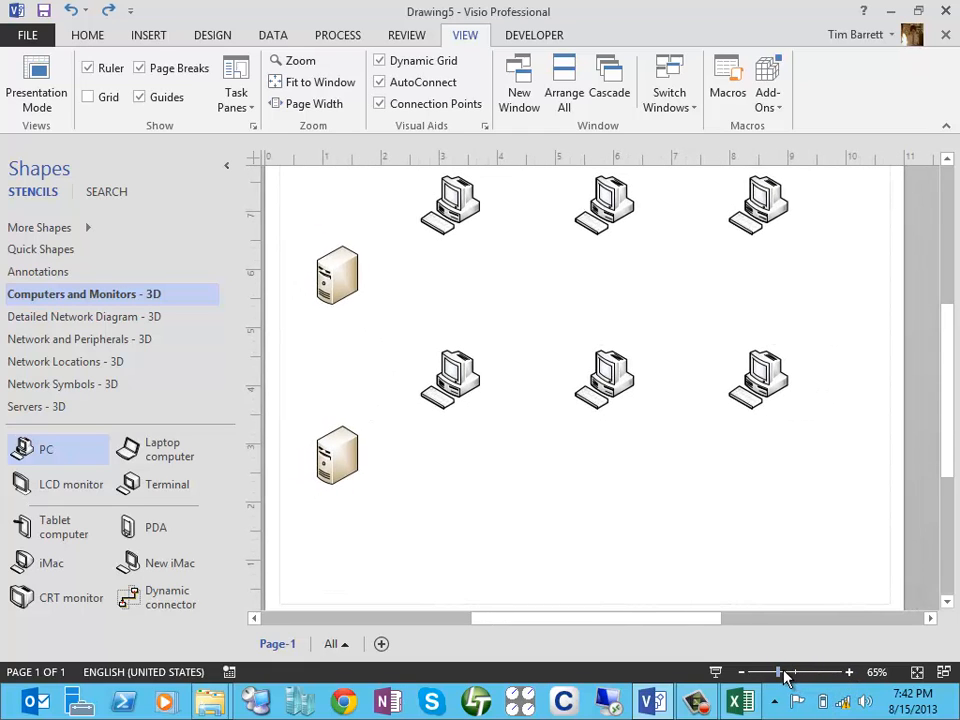
{"action": "left_click_drag", "start_coordinate": [784, 677], "coordinate": [800, 678]}
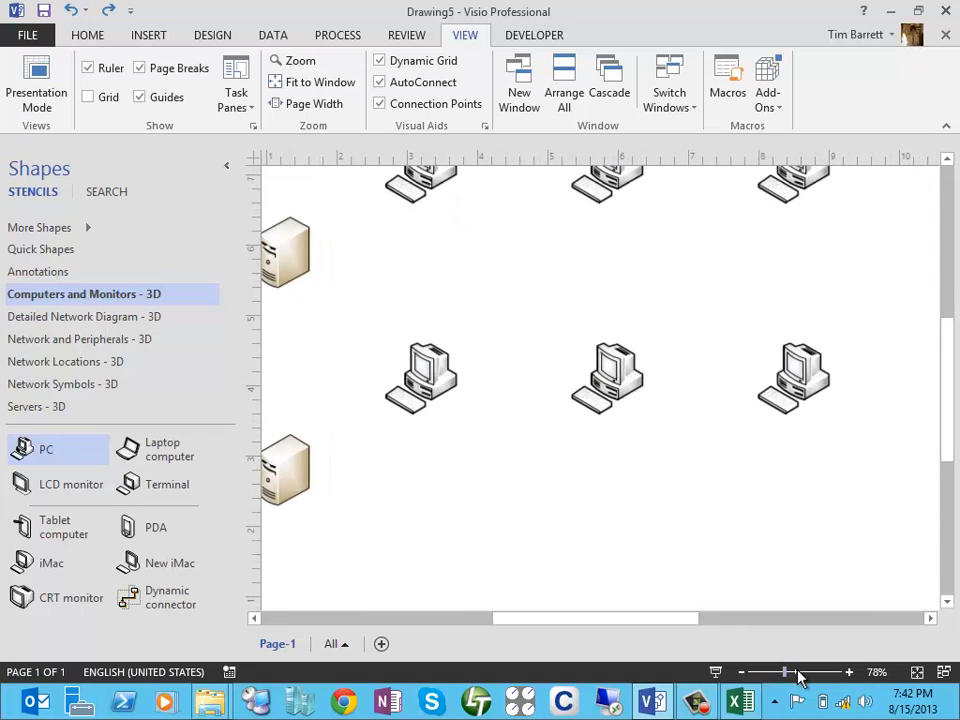
{"action": "left_click", "coordinate": [917, 672]}
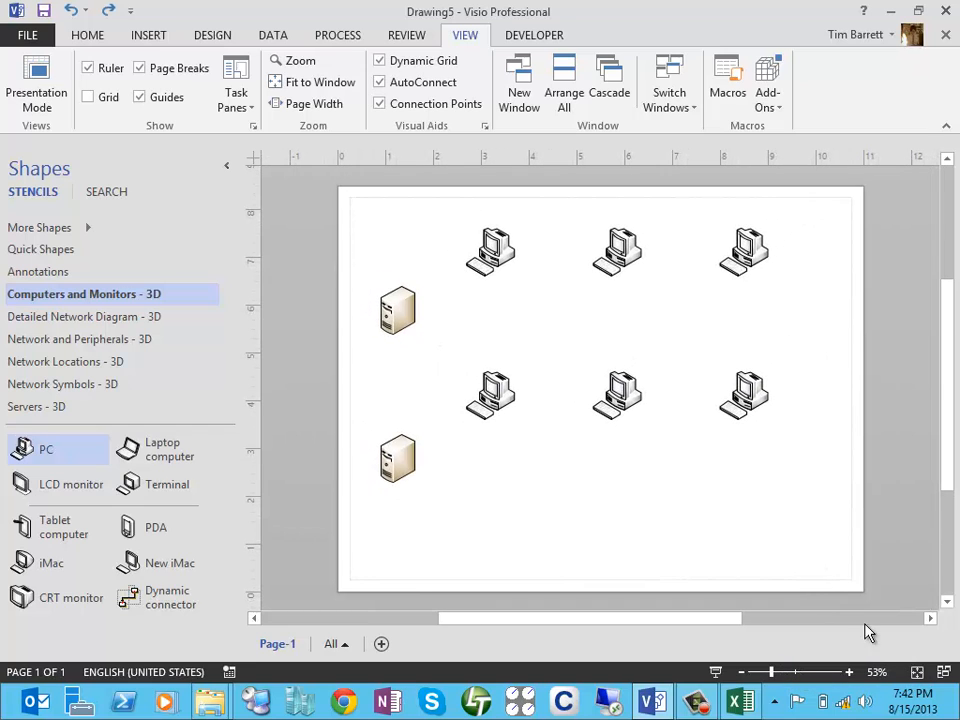
Switch to Excel to review the computer inventory in Client_Computers.xlsx, and return to the Visio drawing.
{"action": "left_click", "coordinate": [276, 38]}
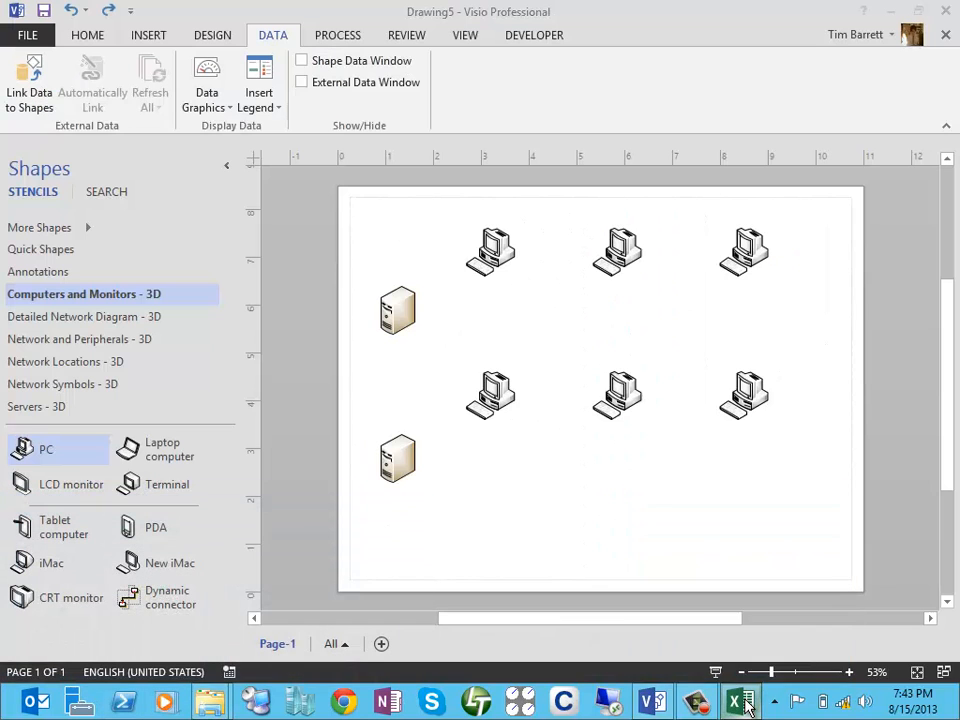
{"action": "left_click", "coordinate": [740, 700]}
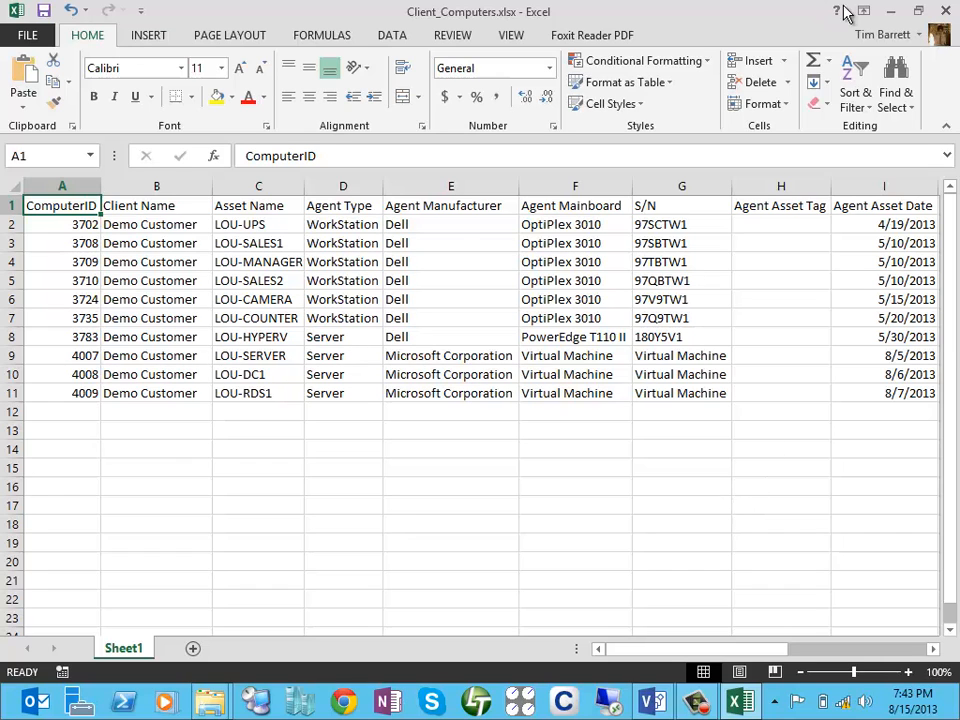
{"action": "left_click", "coordinate": [891, 12]}
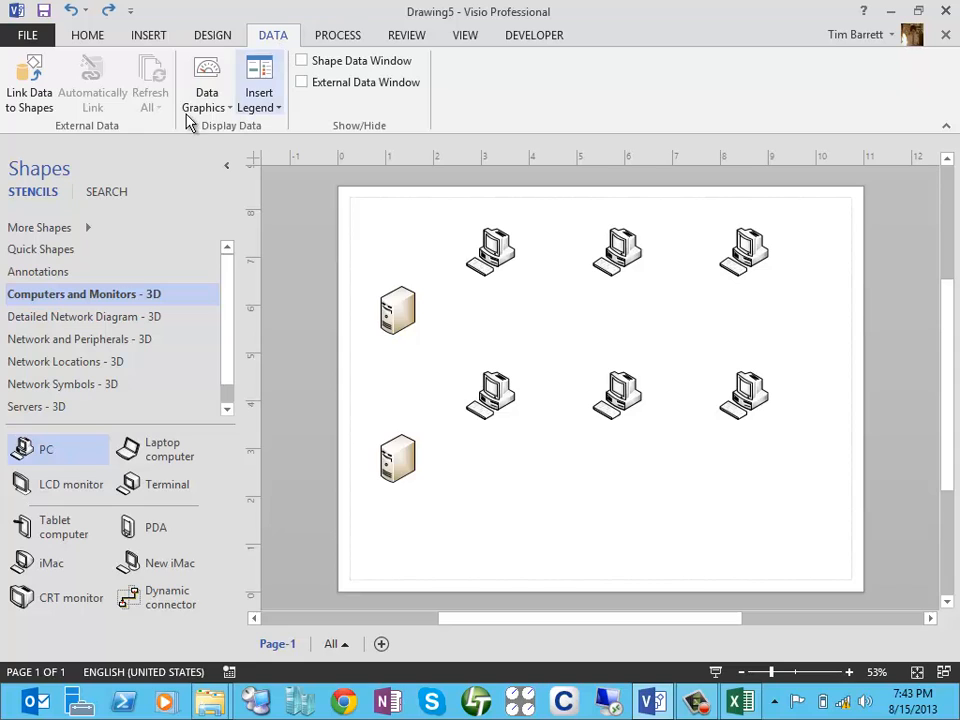
Start linking data to the shapes with a Microsoft Excel workbook as the source, and browse for the workbook.
{"action": "left_click", "coordinate": [28, 92]}
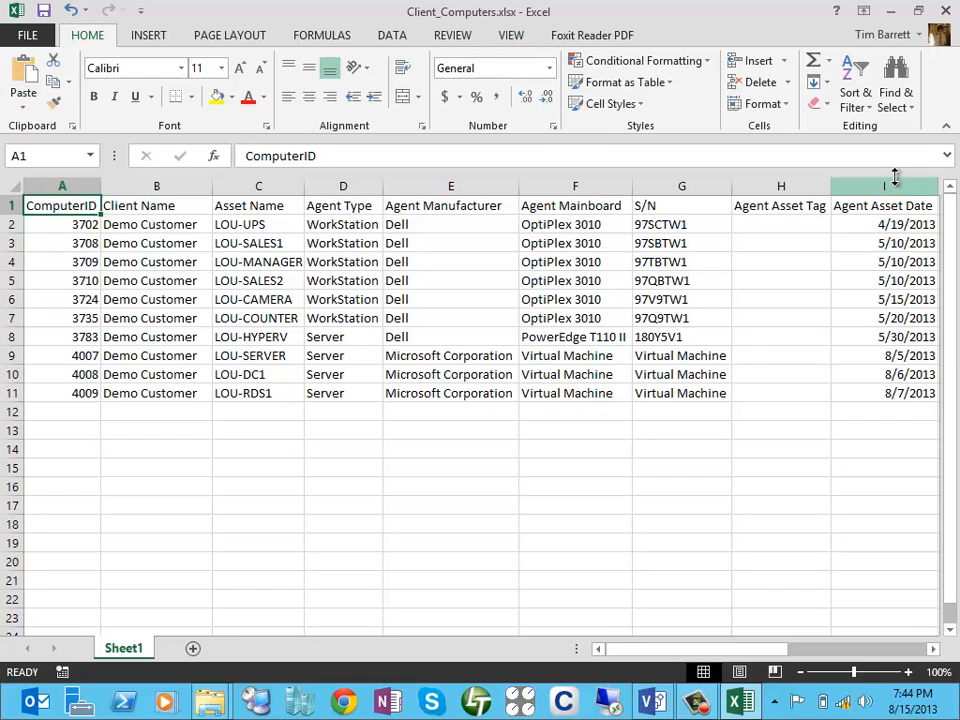
{"action": "left_click", "coordinate": [890, 11]}
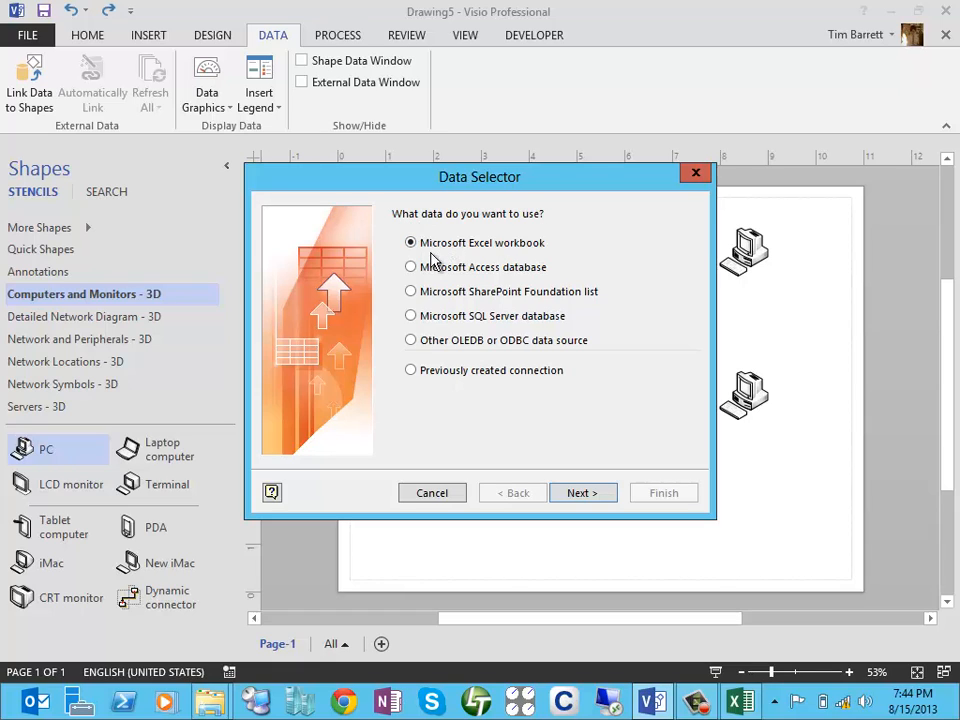
{"action": "left_click", "coordinate": [586, 494]}
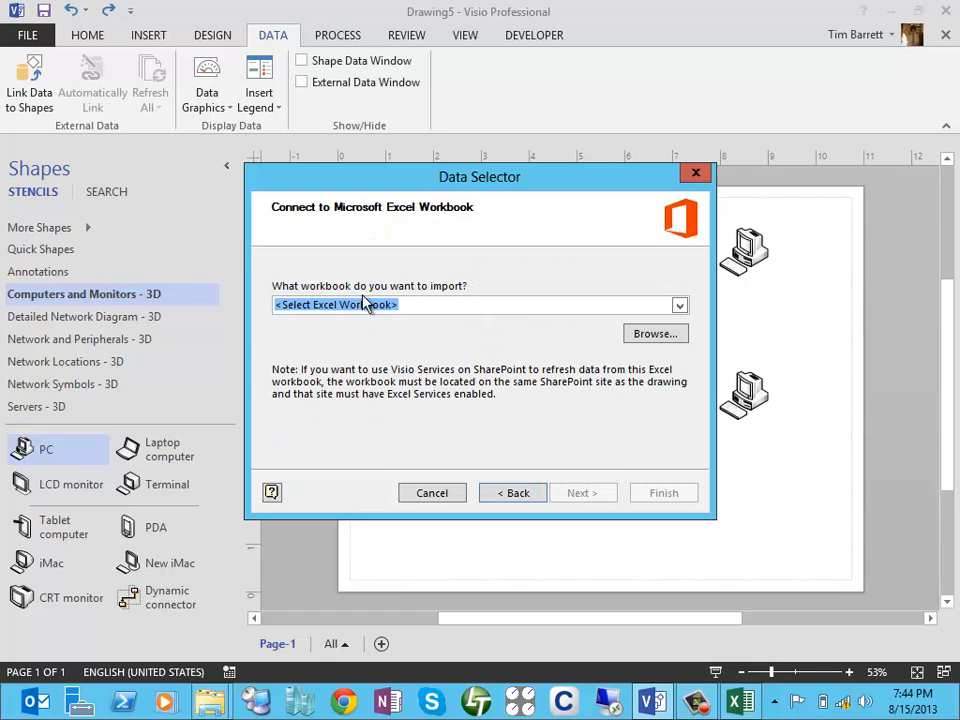
{"action": "left_click", "coordinate": [650, 346]}
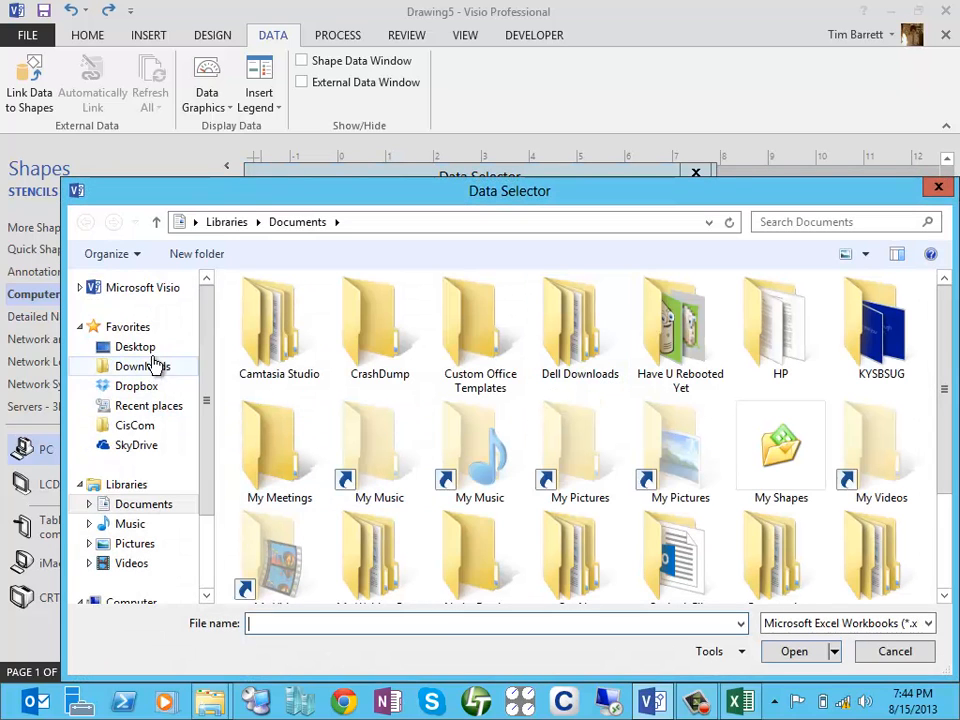
Open the folder KYSBSUG - 2013-08 - Visio on the Storage (S:) drive in the file browser.
{"action": "left_click_drag", "start_coordinate": [206, 497], "coordinate": [210, 568]}
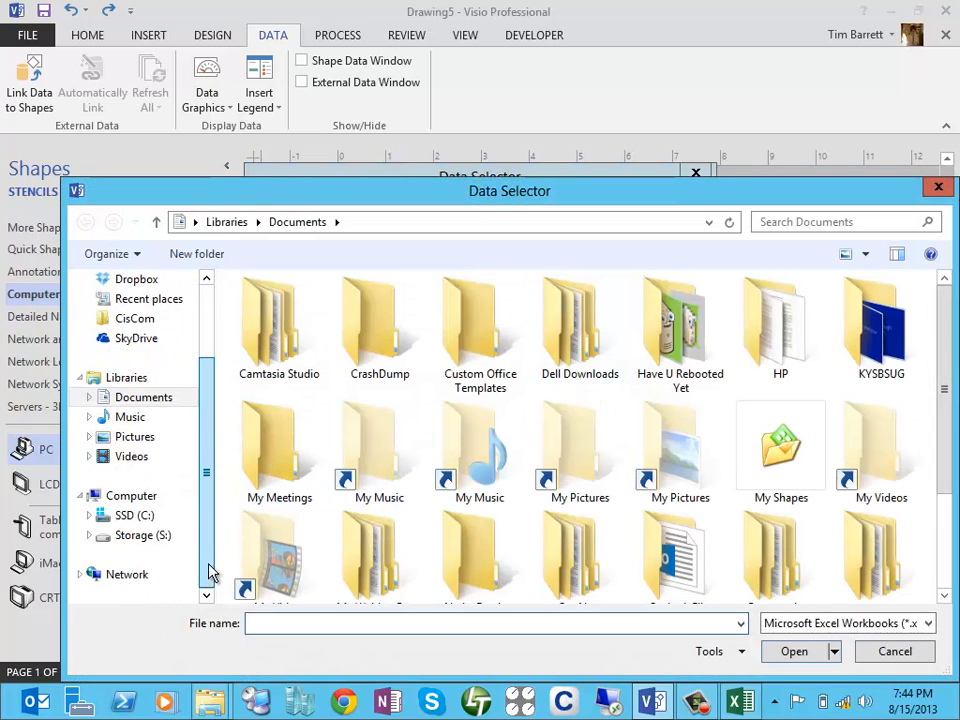
{"action": "left_click", "coordinate": [161, 534]}
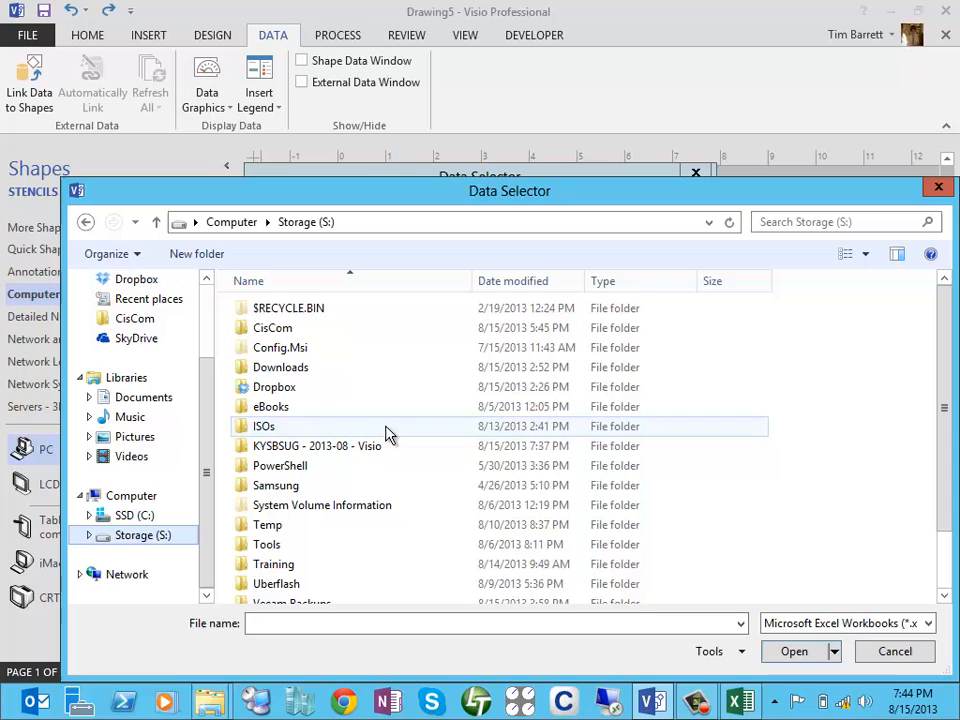
{"action": "left_click", "coordinate": [300, 450]}
{"action": "double_click", "coordinate": [302, 448]}
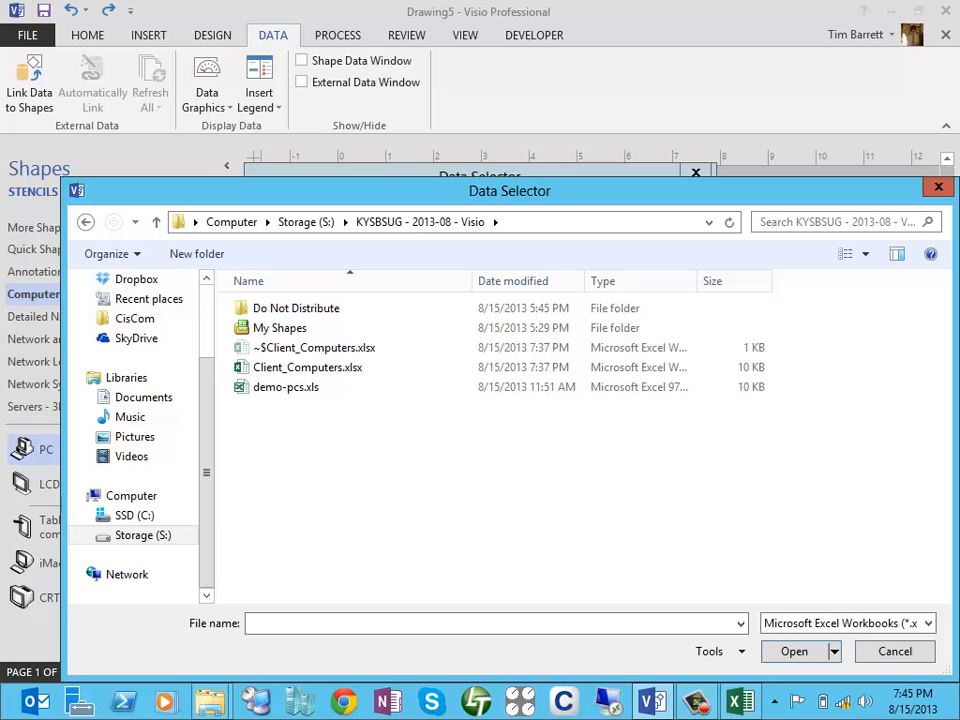
Check in Excel which folder Client_Computers.xlsx is saved in, and return to Visio's workbook selection.
{"action": "left_click", "coordinate": [738, 702]}
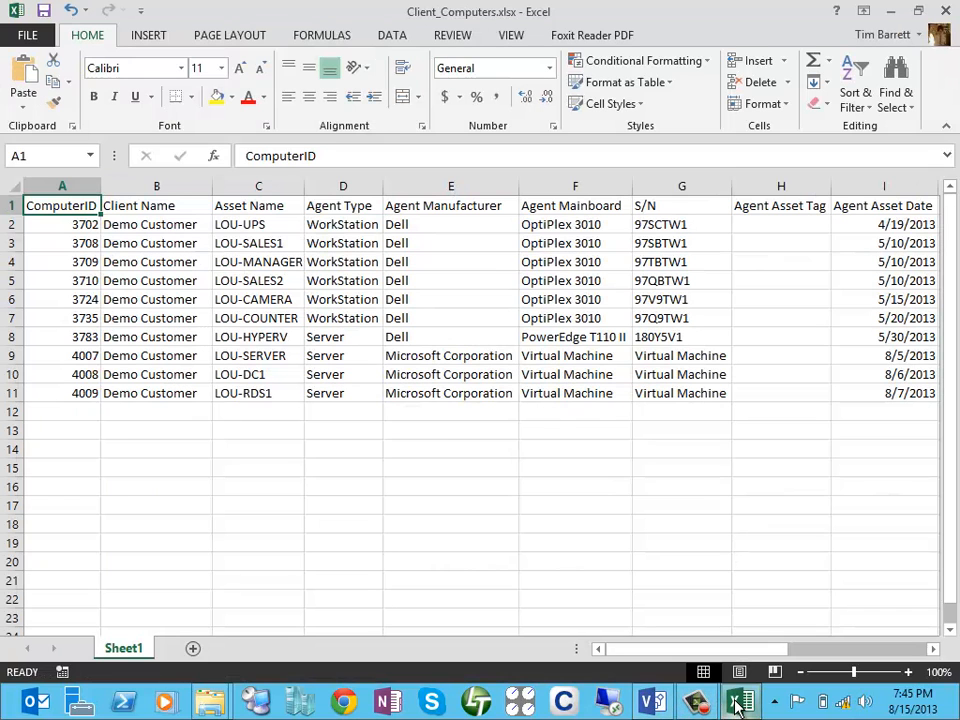
{"action": "left_click", "coordinate": [37, 40]}
{"action": "left_click", "coordinate": [43, 224]}
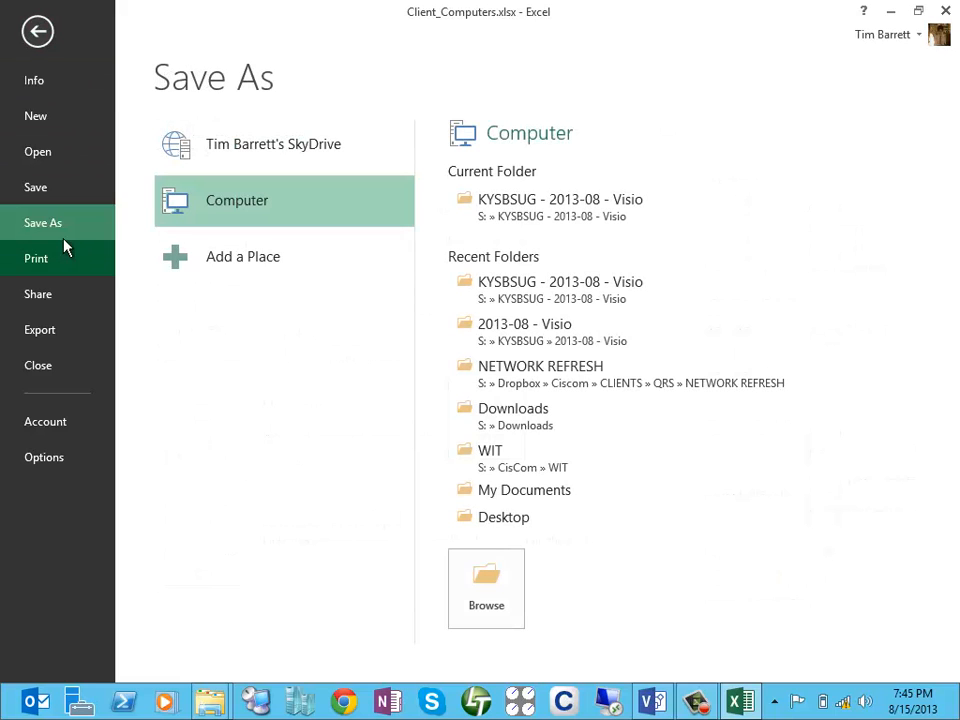
{"action": "left_click", "coordinate": [36, 36]}
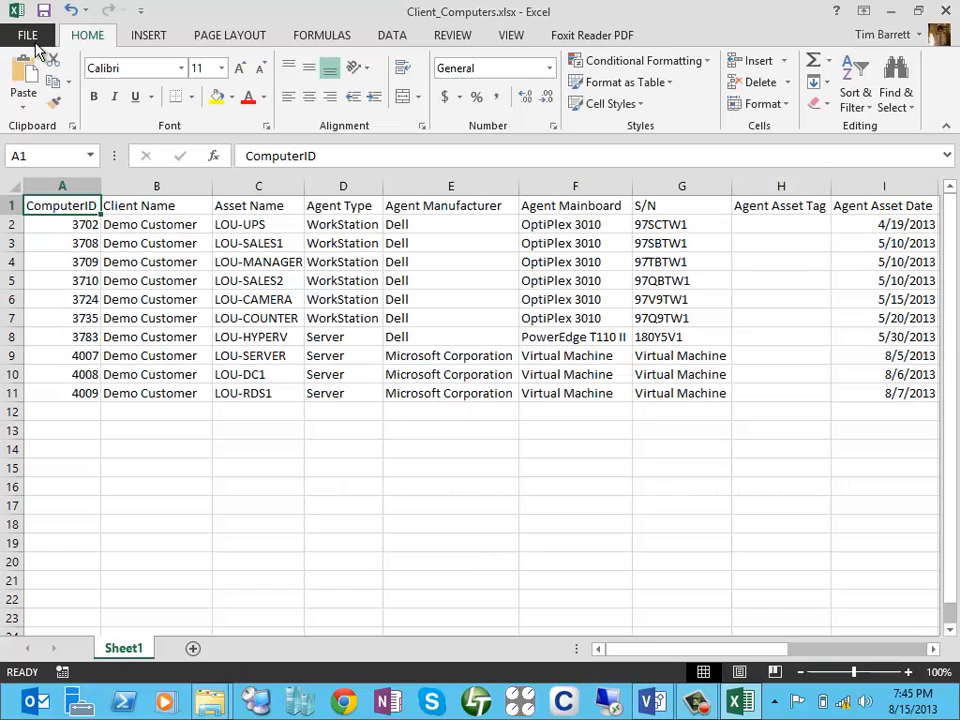
{"action": "left_click", "coordinate": [729, 698]}
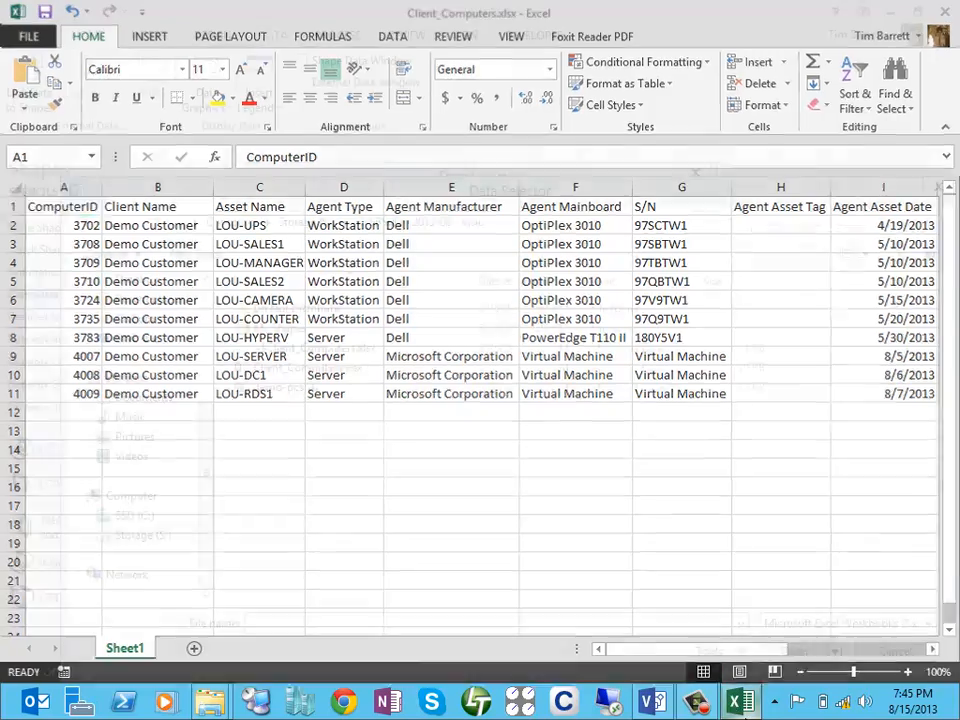
{"action": "left_click", "coordinate": [740, 700]}
{"action": "left_click", "coordinate": [36, 38]}
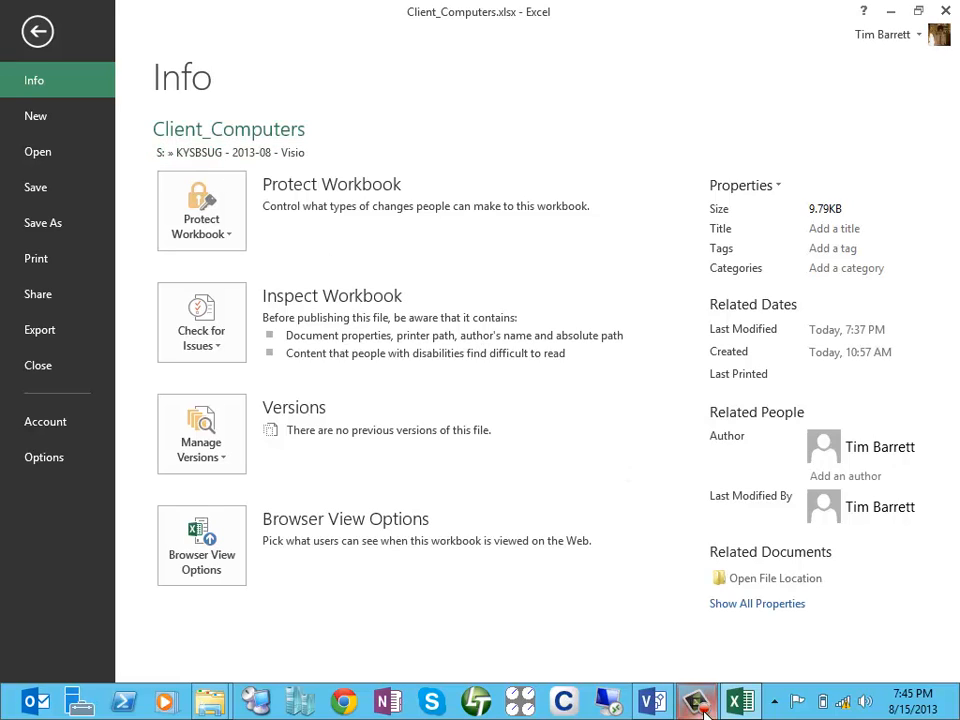
{"action": "left_click", "coordinate": [655, 701]}
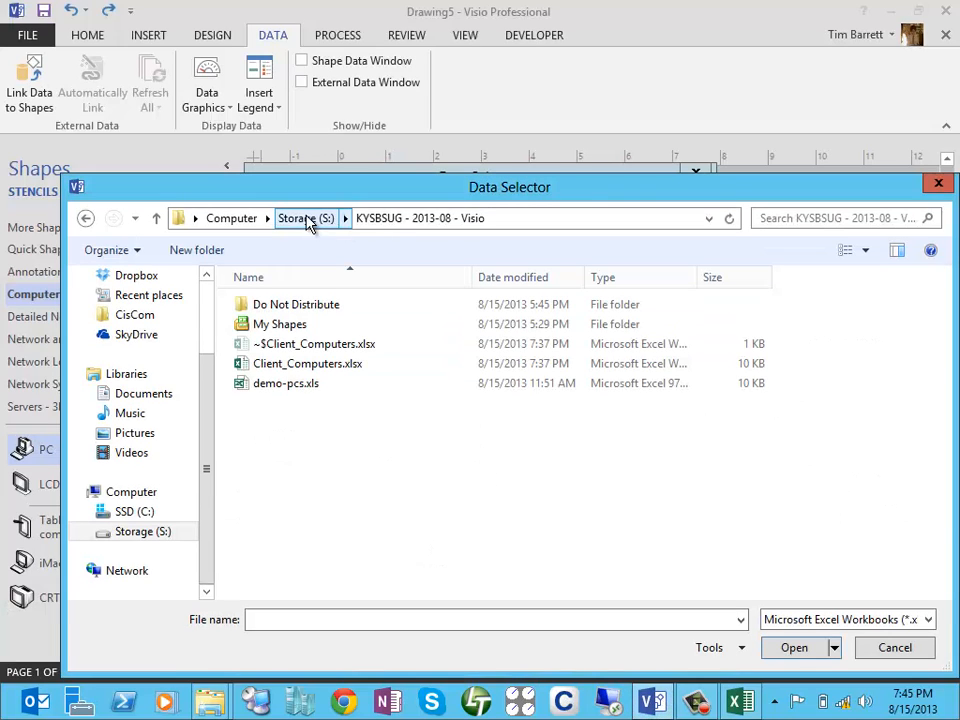
{"action": "left_click", "coordinate": [308, 222]}
{"action": "scroll", "coordinate": [553, 466], "scroll_direction": "down", "scroll_amount": 1}
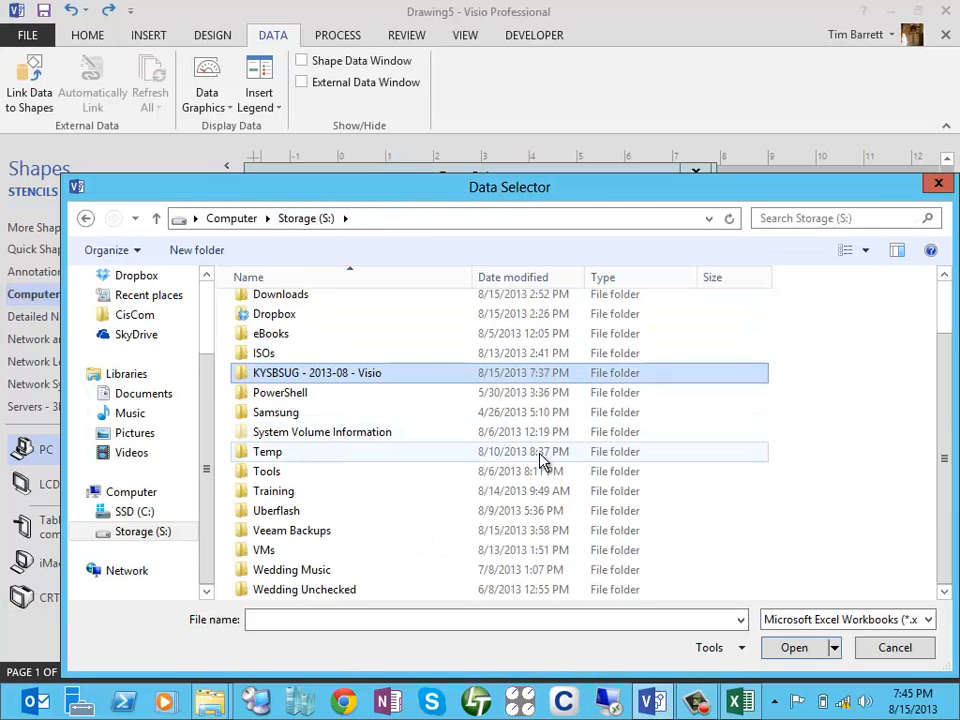
{"action": "double_click", "coordinate": [336, 386]}
{"action": "left_click", "coordinate": [297, 330]}
{"action": "double_click", "coordinate": [296, 328]}
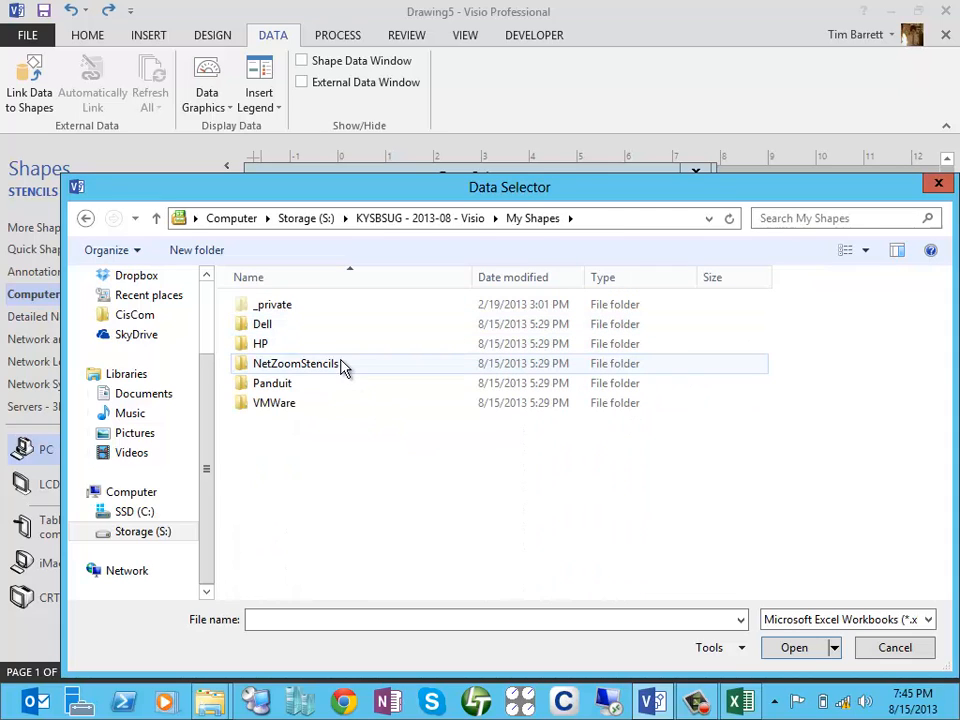
{"action": "left_click", "coordinate": [450, 223]}
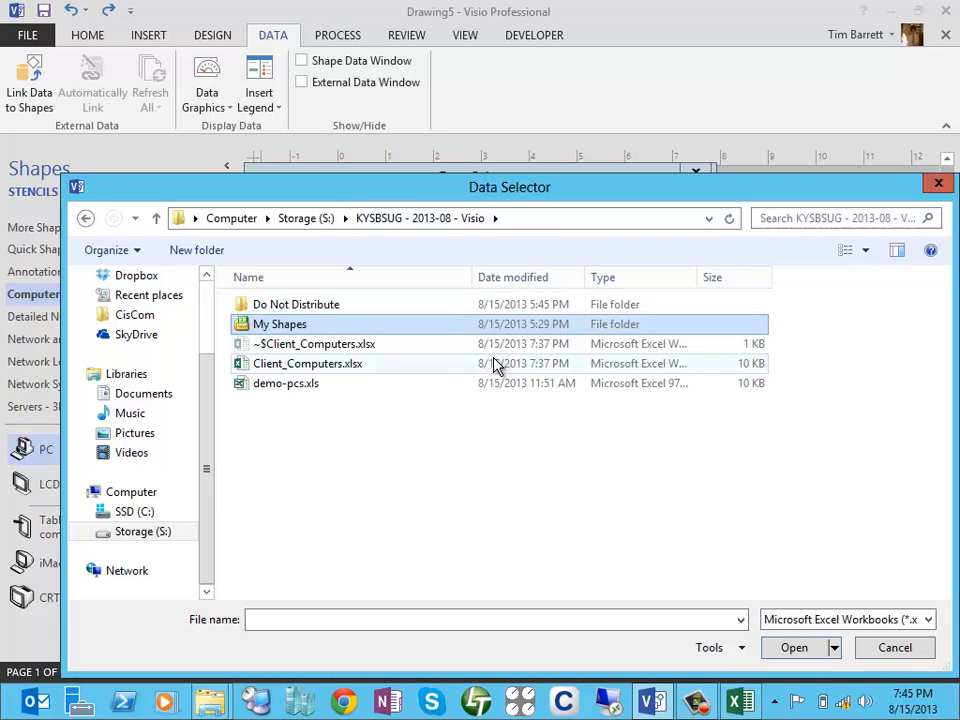
Choose Client_Computers.xlsx as the workbook to import and continue past the workbook selection page.
{"action": "left_click", "coordinate": [356, 366]}
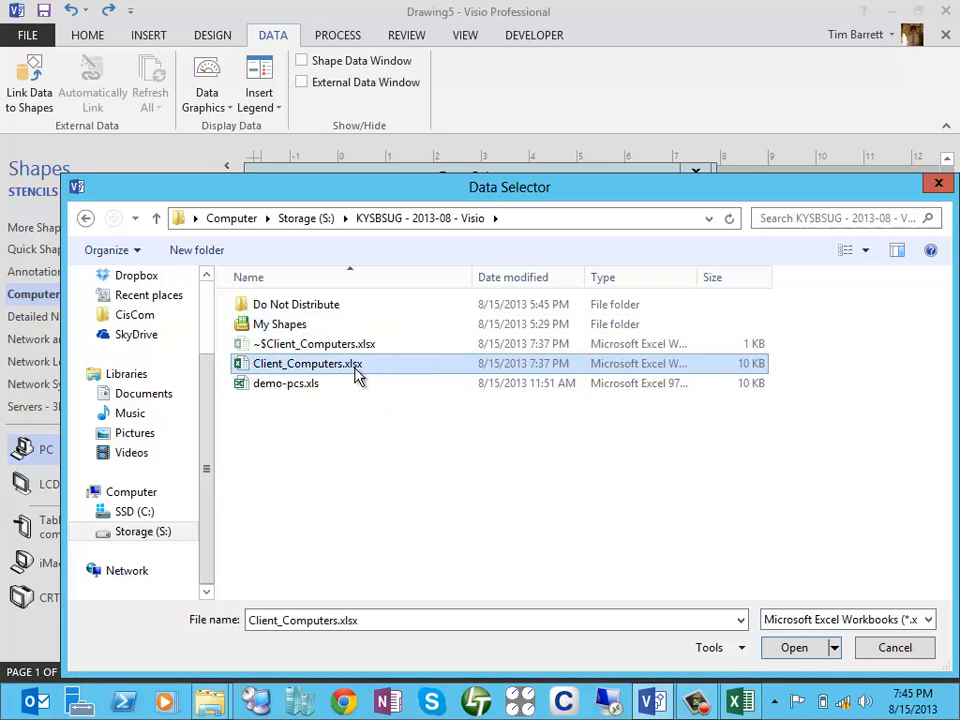
{"action": "left_click", "coordinate": [795, 648]}
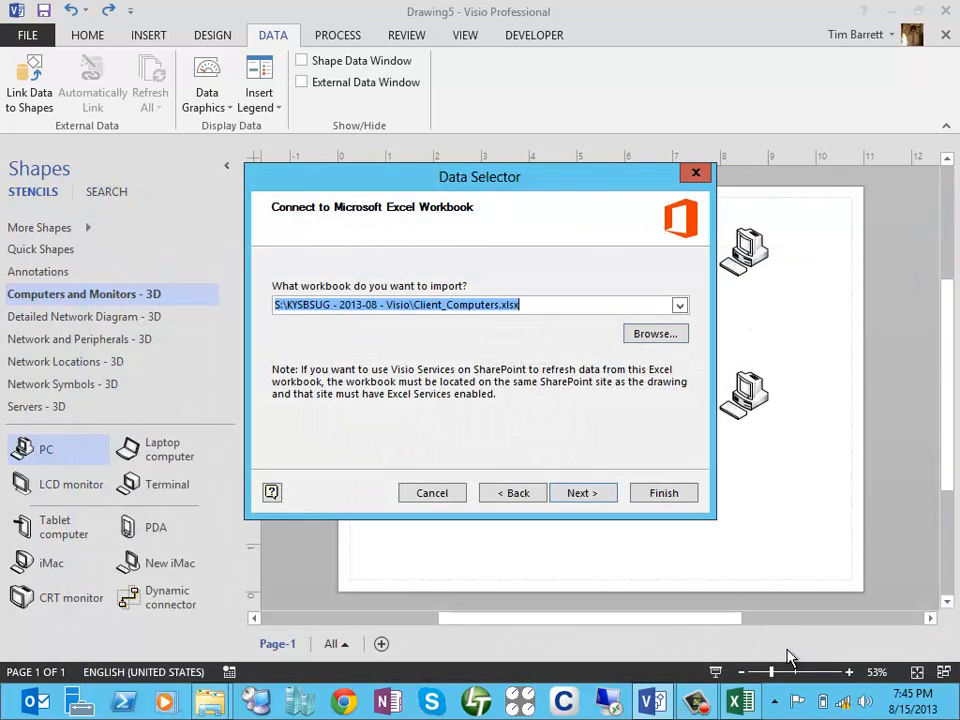
{"action": "left_click", "coordinate": [576, 491]}
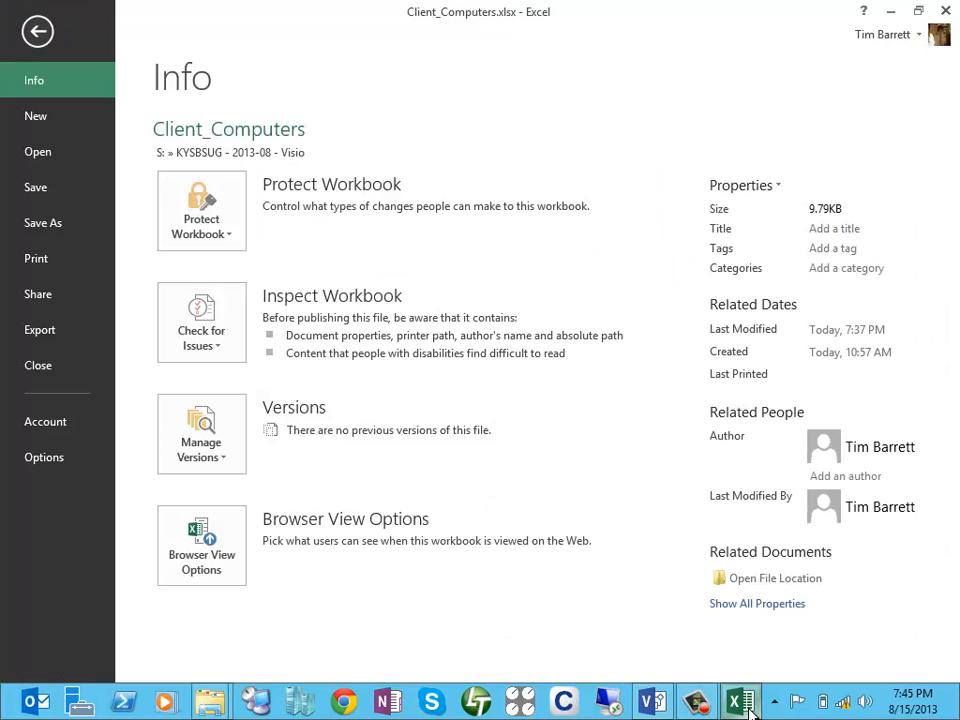
Review the column headings and computer rows of Client_Computers.xlsx in Excel, and return to Visio's data import.
{"action": "left_click", "coordinate": [740, 702]}
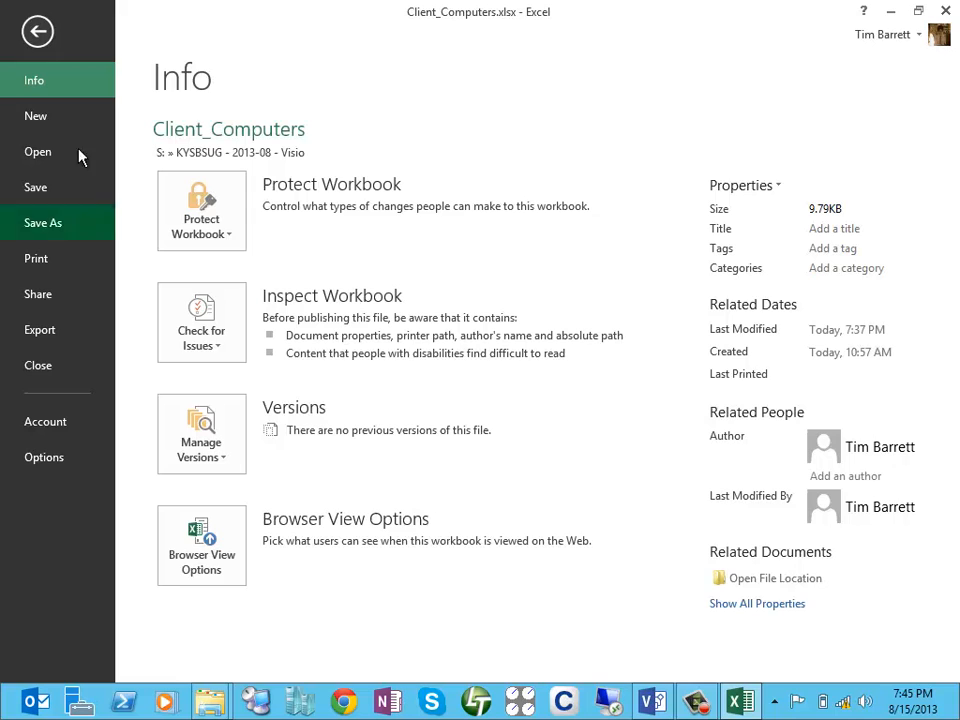
{"action": "left_click", "coordinate": [30, 27]}
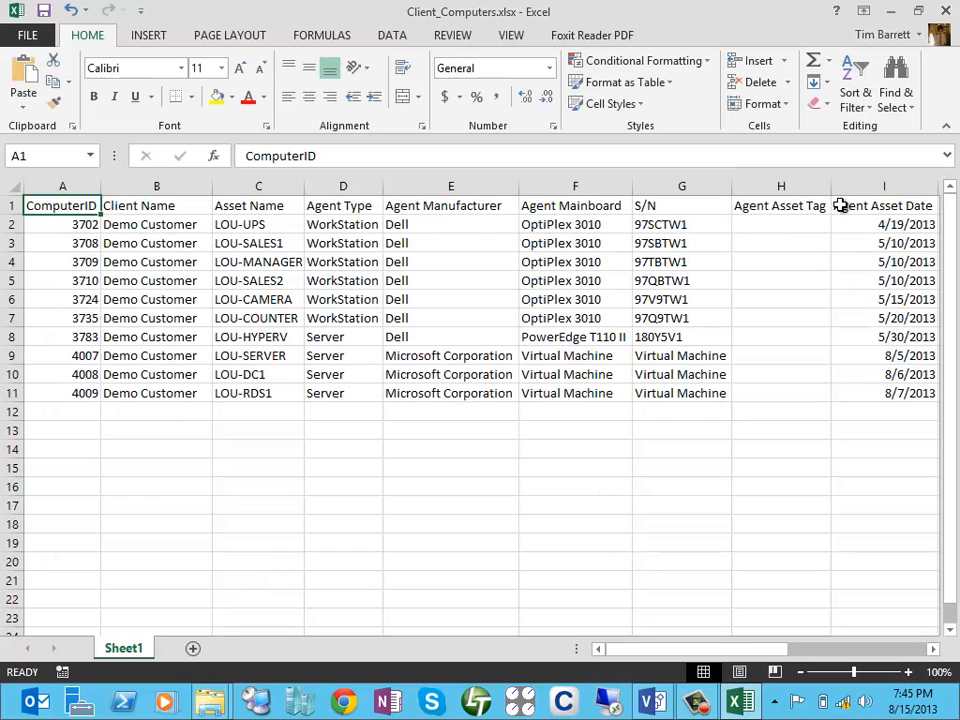
{"action": "left_click", "coordinate": [652, 703]}
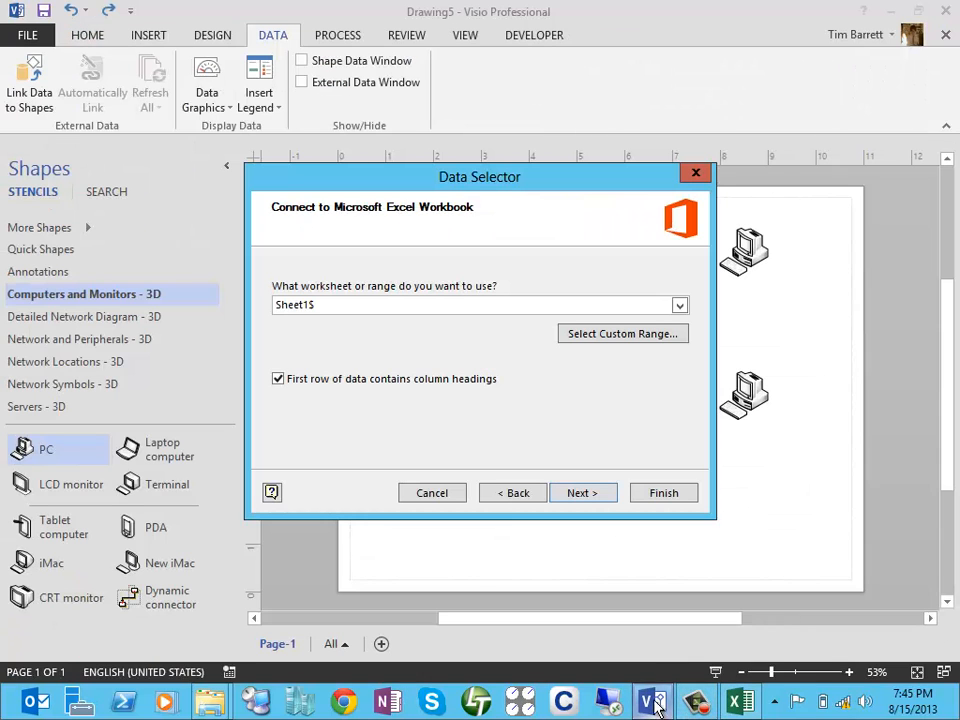
Import all columns and rows of Sheet1$ with first-row headings, using Asset Name instead of ComputerID as the unique identifier.
{"action": "left_click", "coordinate": [584, 491]}
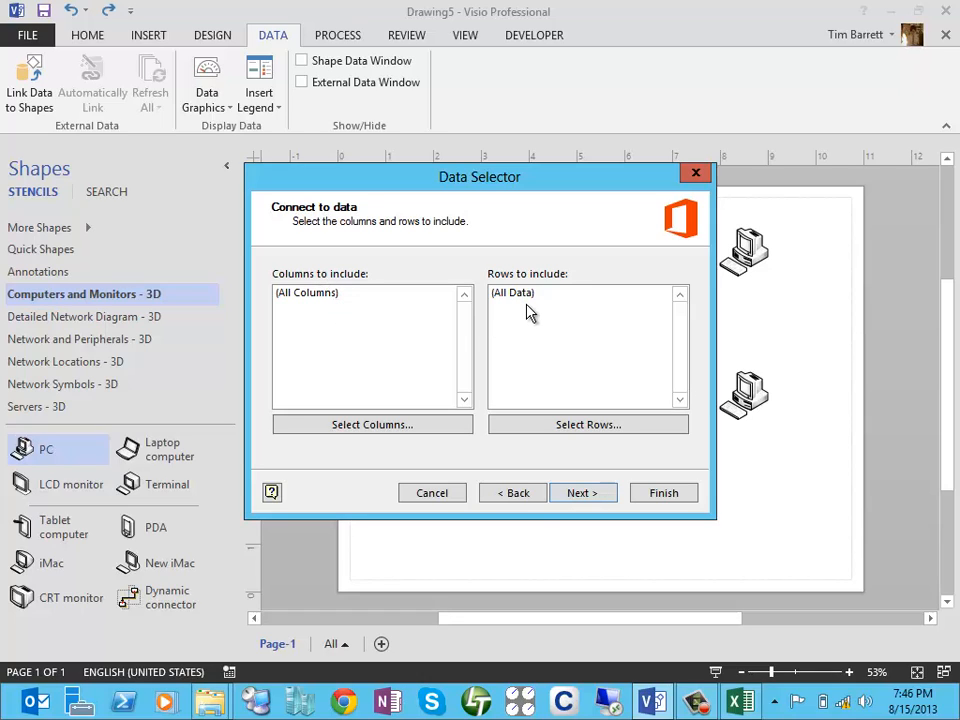
{"action": "left_click", "coordinate": [580, 493]}
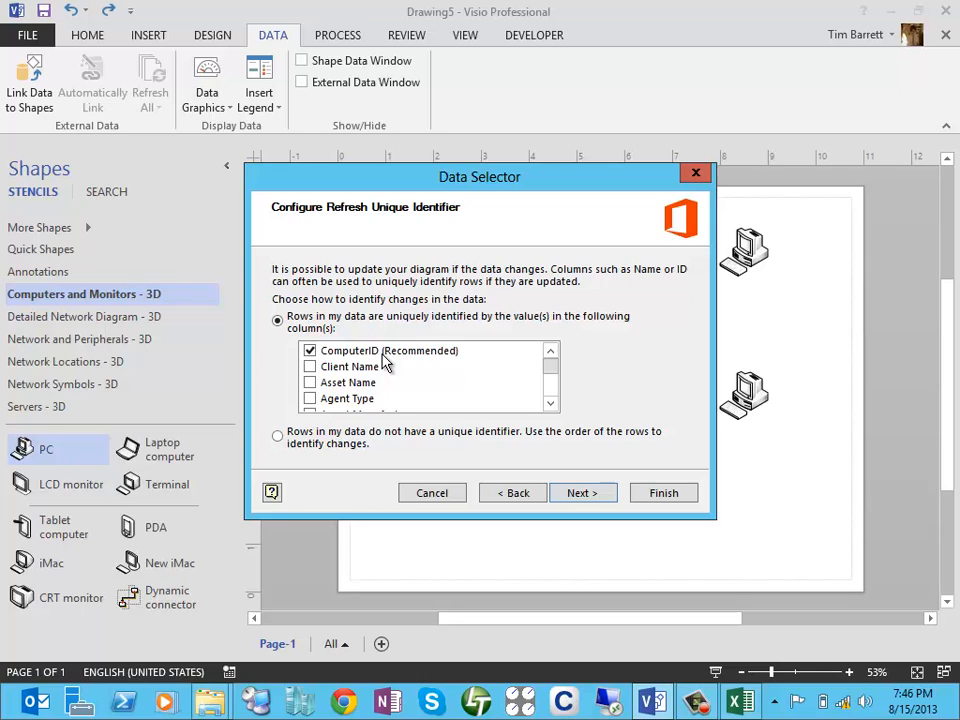
{"action": "left_click", "coordinate": [311, 383]}
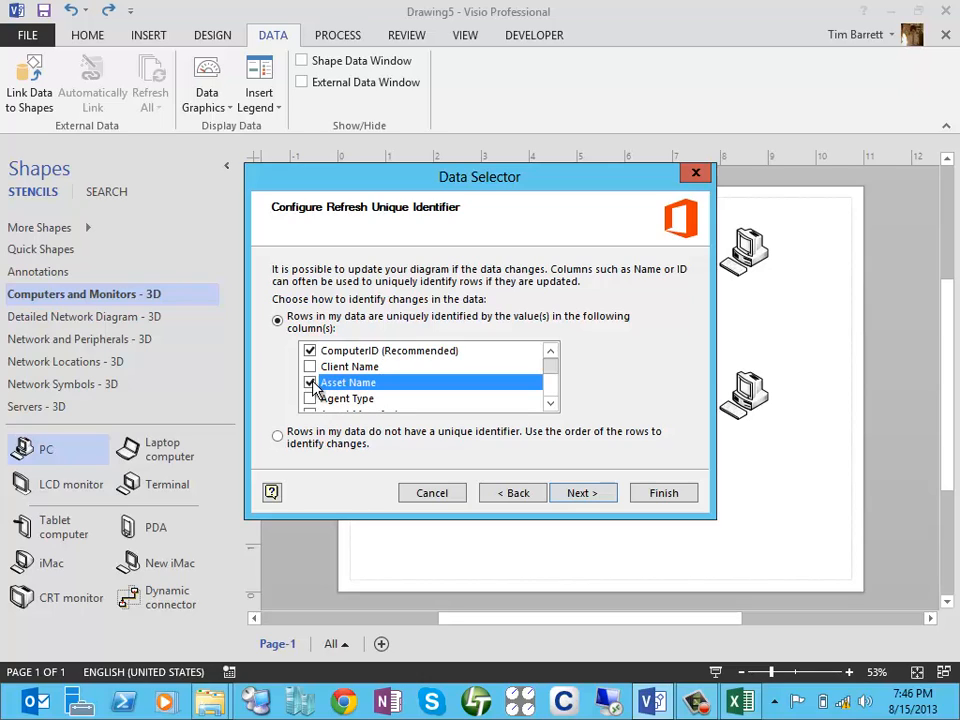
{"action": "left_click", "coordinate": [311, 351]}
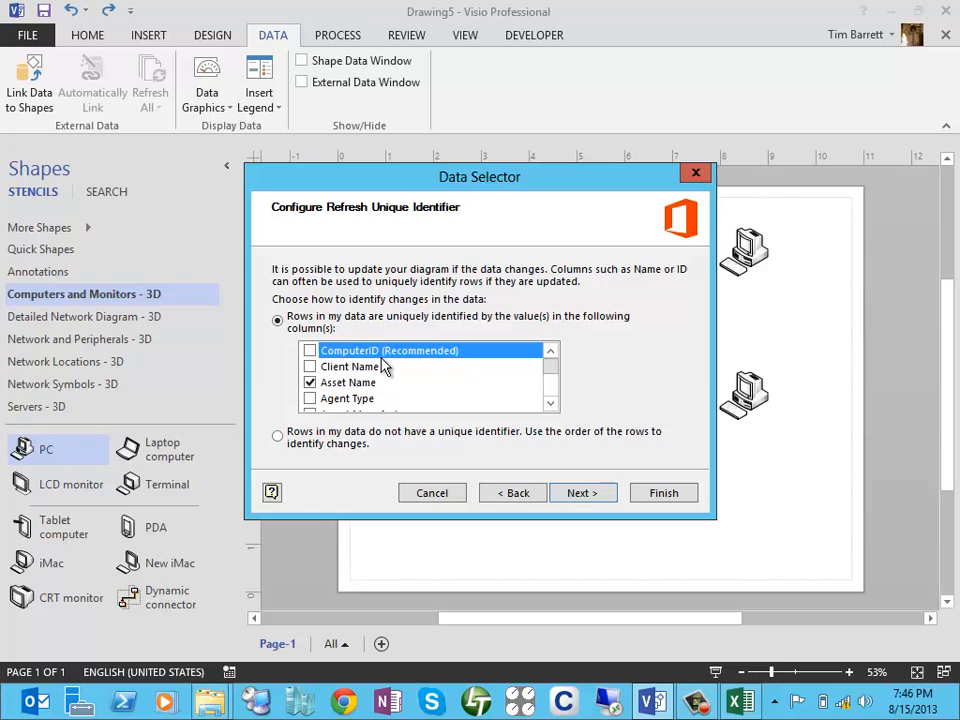
{"action": "left_click", "coordinate": [580, 493]}
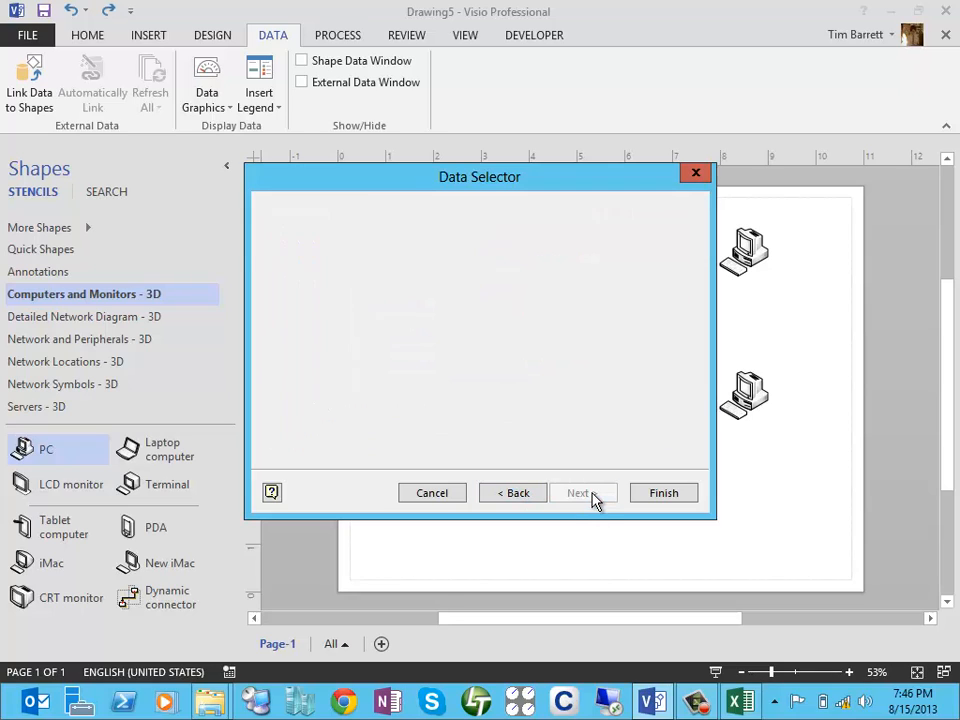
{"action": "left_click", "coordinate": [655, 494]}
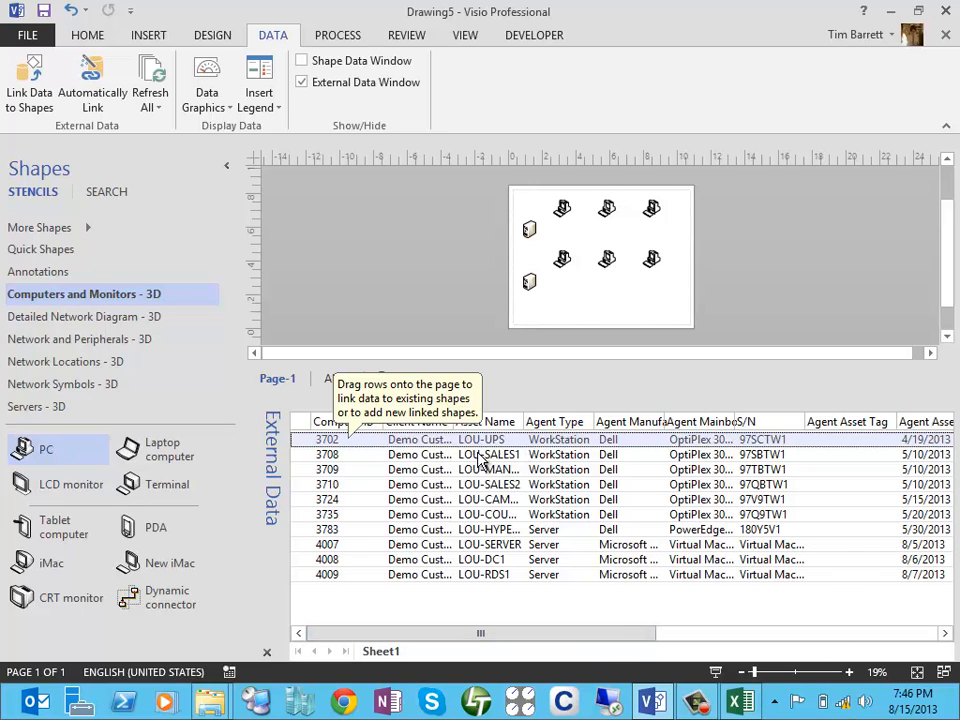
Switch to Excel and change the asset name in cell C2 to LOU-UPS1.
{"action": "left_click", "coordinate": [739, 702]}
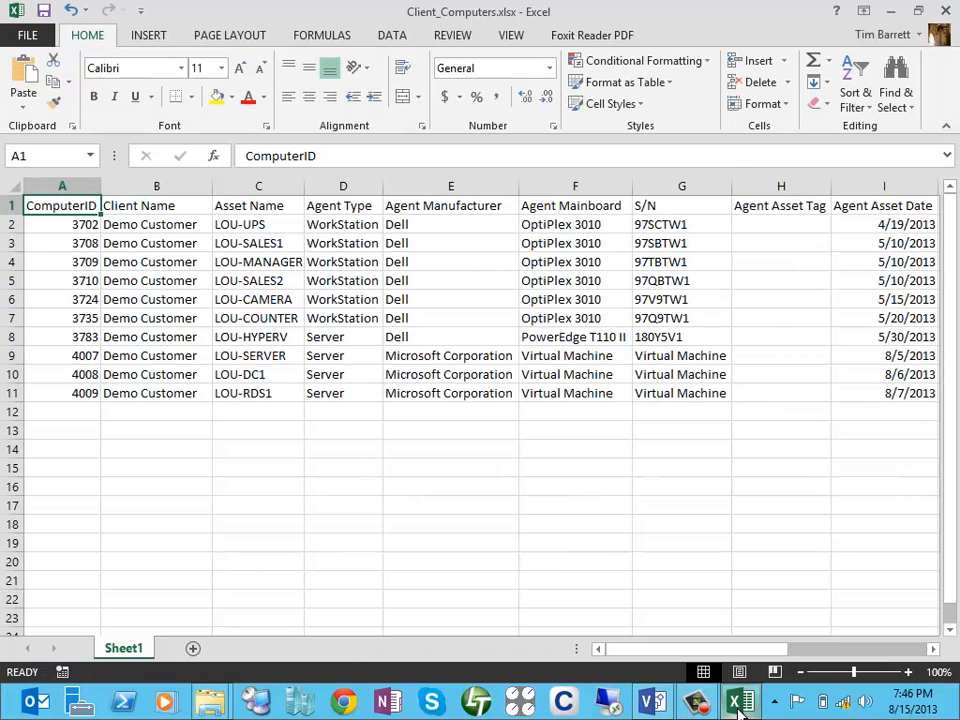
{"action": "left_click", "coordinate": [739, 702]}
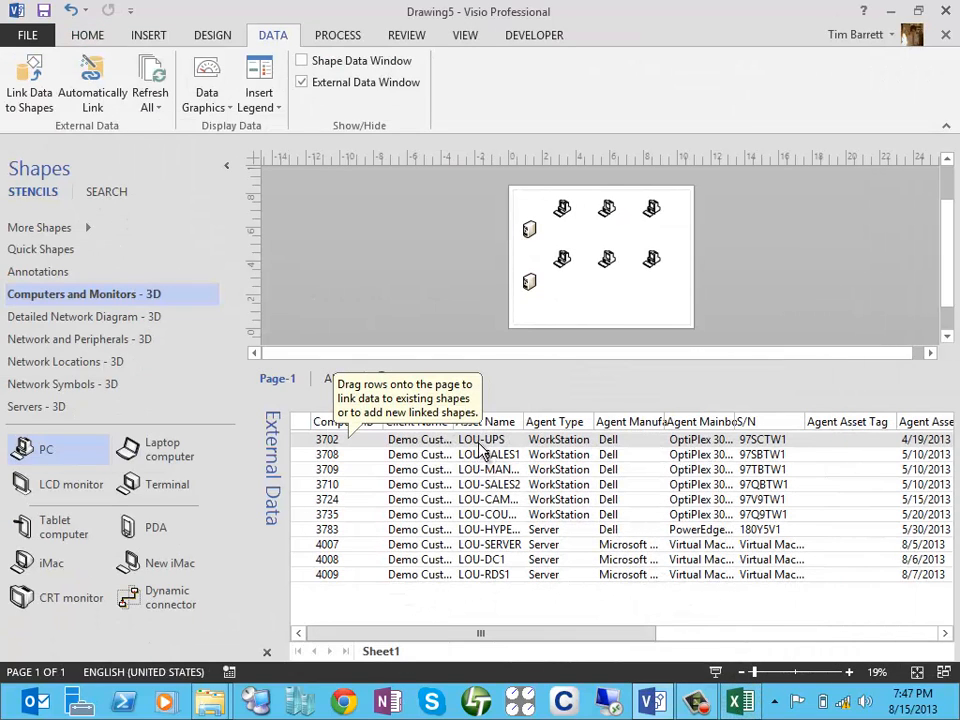
{"action": "left_click", "coordinate": [737, 700]}
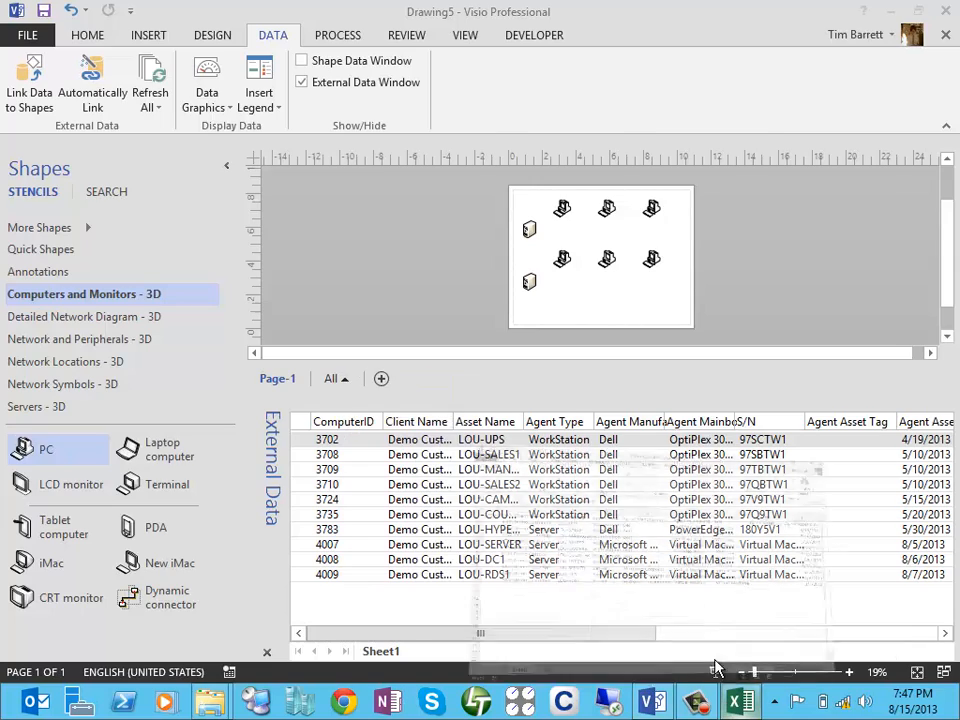
{"action": "left_click", "coordinate": [274, 222]}
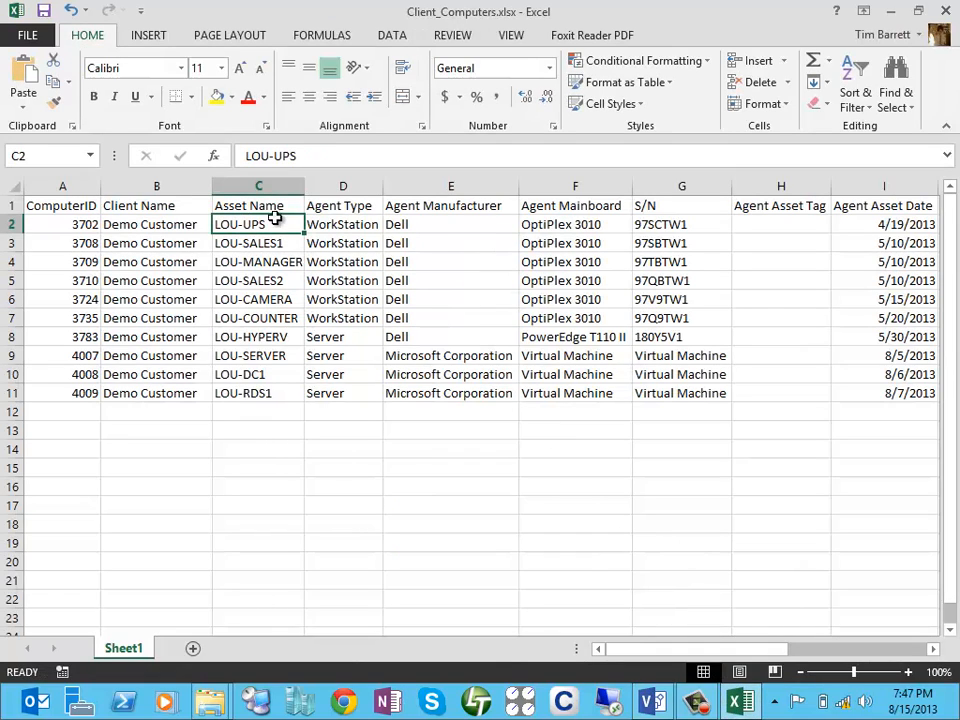
{"action": "left_click", "coordinate": [314, 160]}
{"action": "type", "text": "1"}
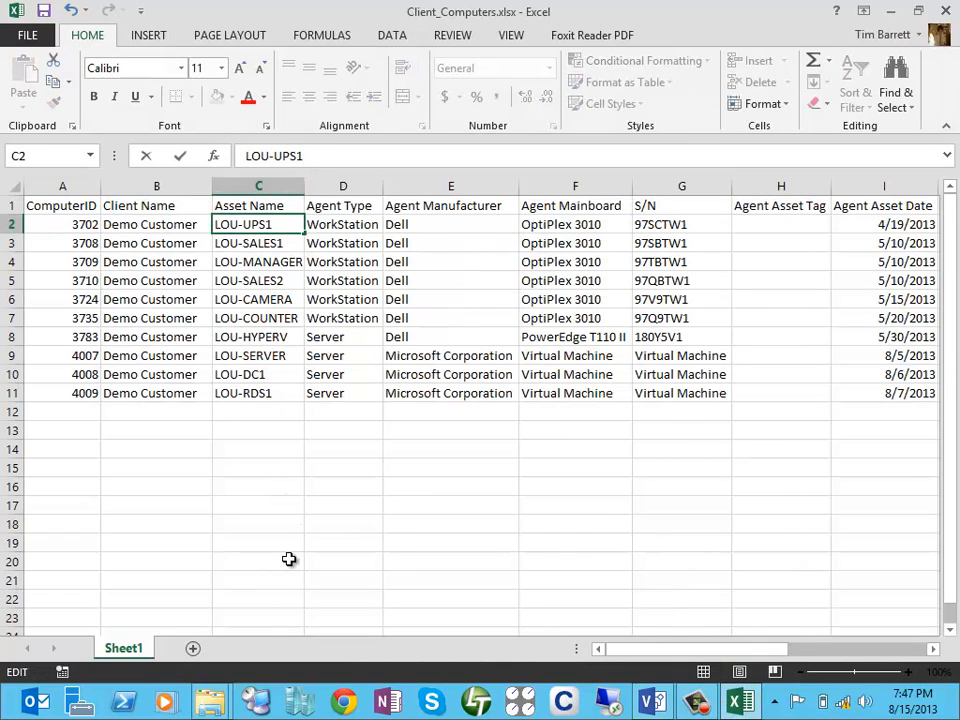
{"action": "key", "text": "Return"}
Return to Visio and refresh all imported data from the workbook.
{"action": "key", "text": "alt+Tab"}
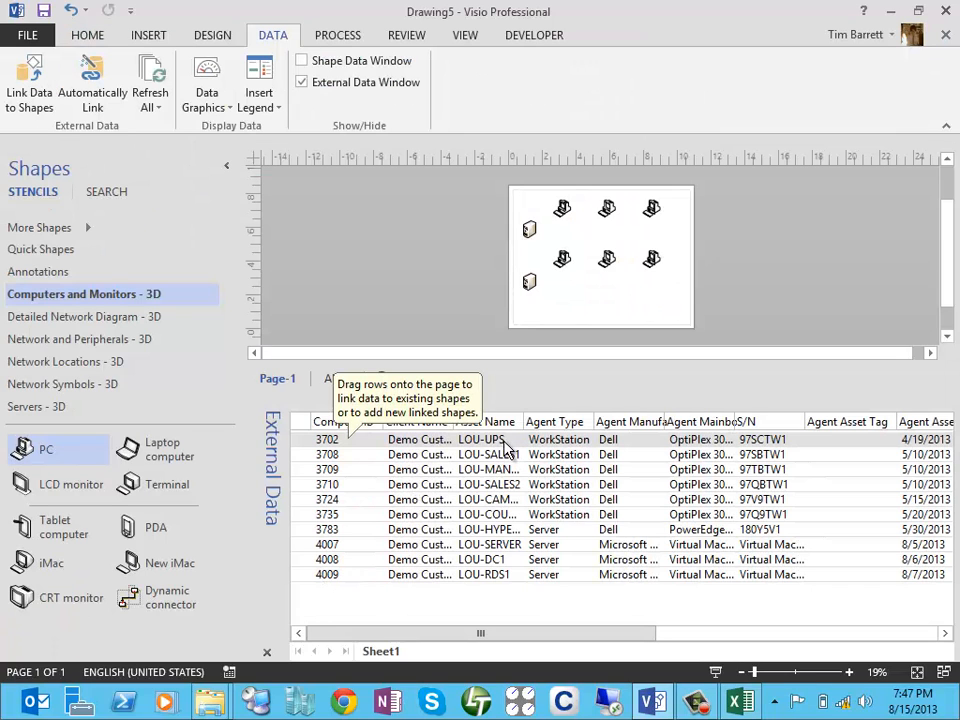
{"action": "left_click", "coordinate": [150, 93]}
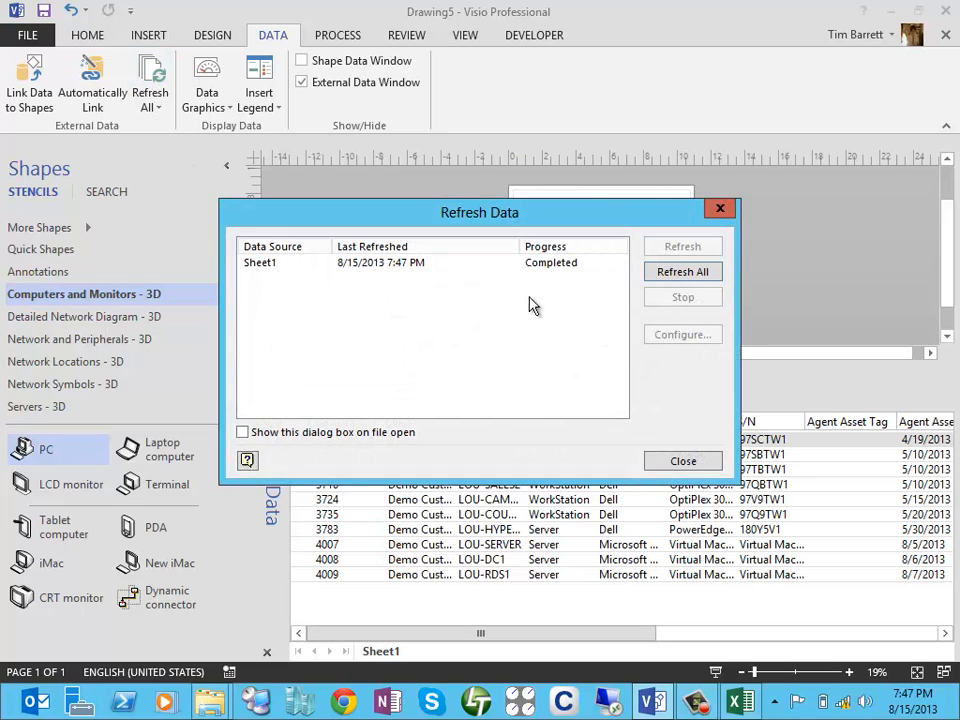
{"action": "left_click", "coordinate": [676, 464]}
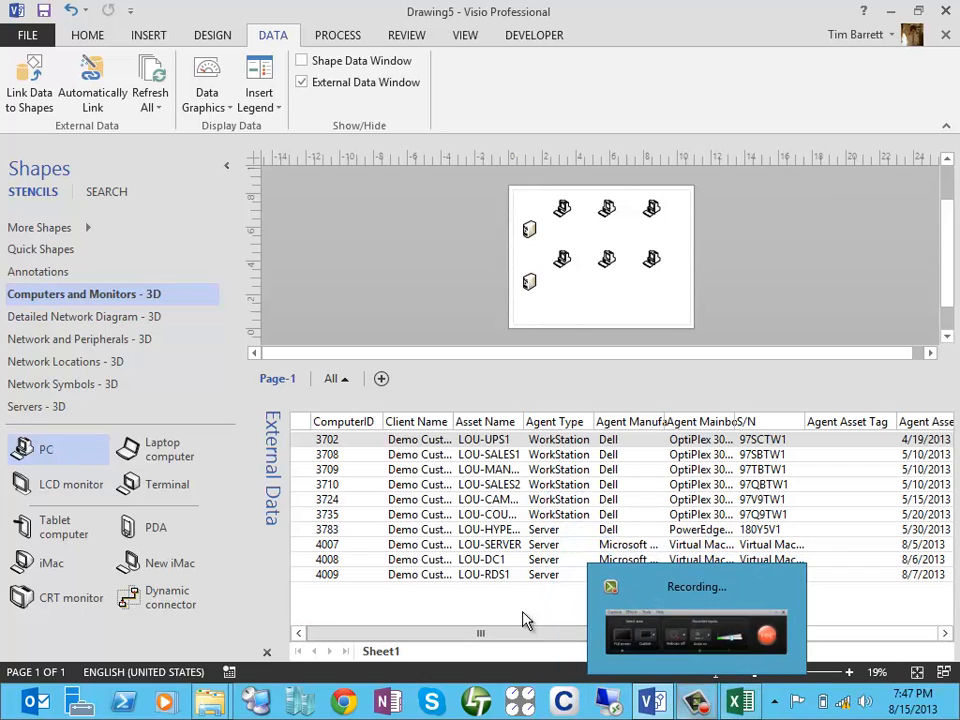
Link the LOU-HYPERV row to the lower server shape and the LOU-SERVER row to the upper server shape.
{"action": "left_click", "coordinate": [849, 672]}
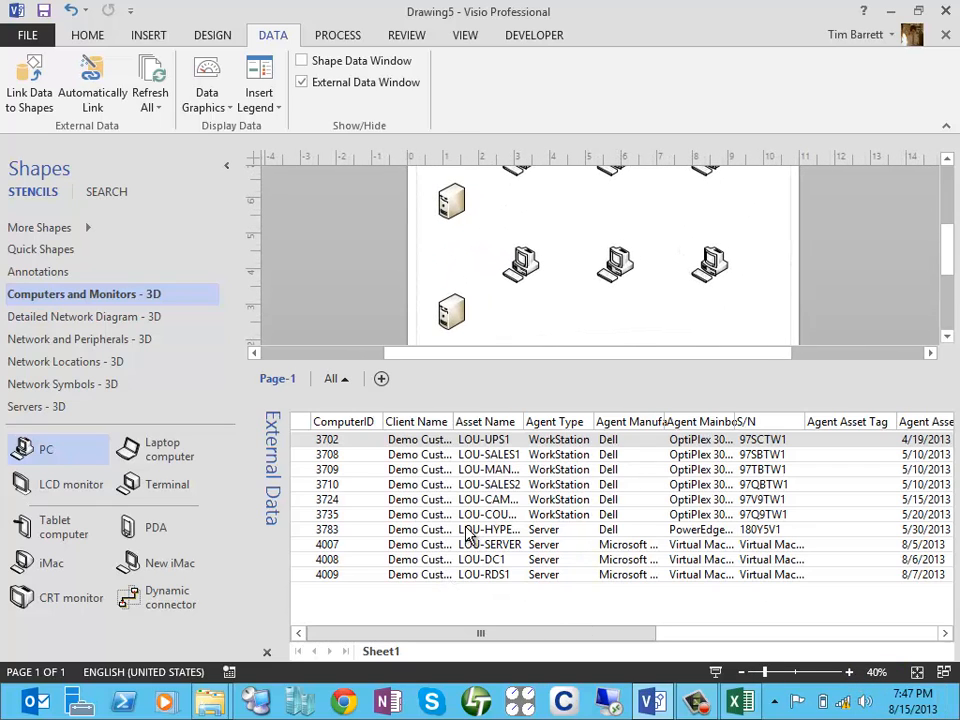
{"action": "left_click_drag", "start_coordinate": [467, 538], "coordinate": [448, 312]}
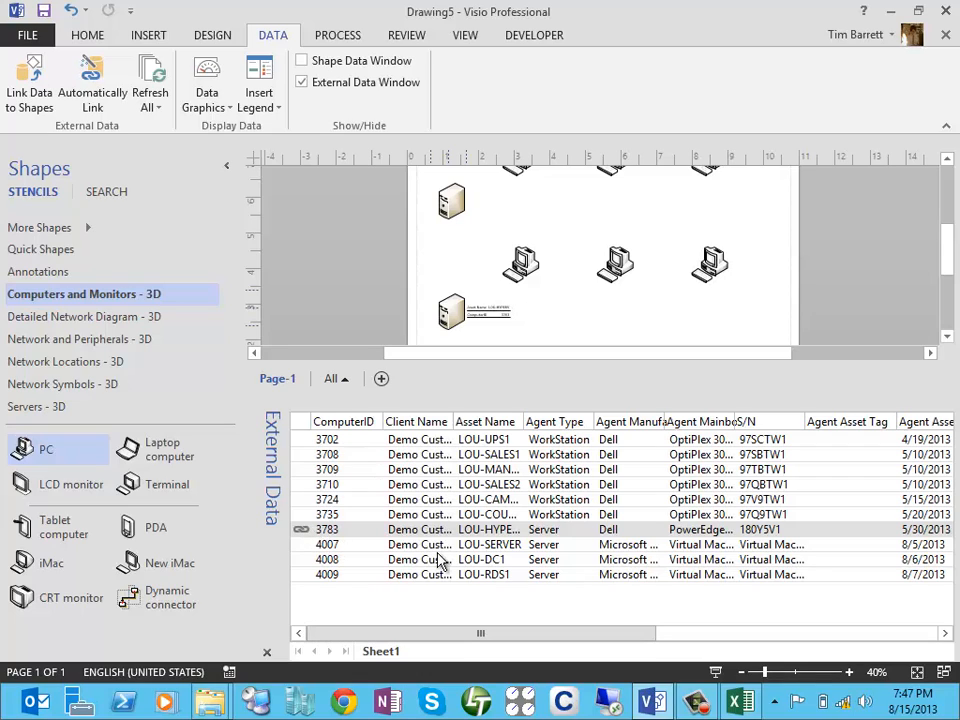
{"action": "left_click", "coordinate": [478, 548]}
{"action": "left_click_drag", "start_coordinate": [478, 548], "coordinate": [447, 213]}
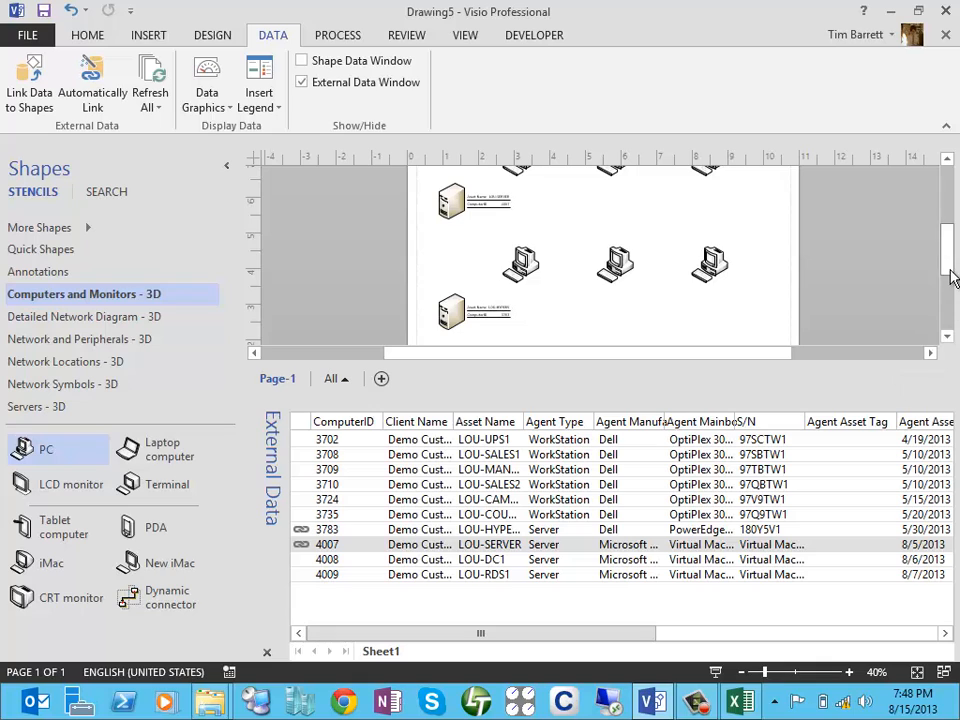
Link the six workstation rows, from LOU-UPS1 to LOU-COUNTER, to the six PCs in order, upper row first.
{"action": "scroll", "coordinate": [953, 268], "scroll_direction": "up", "scroll_amount": 1}
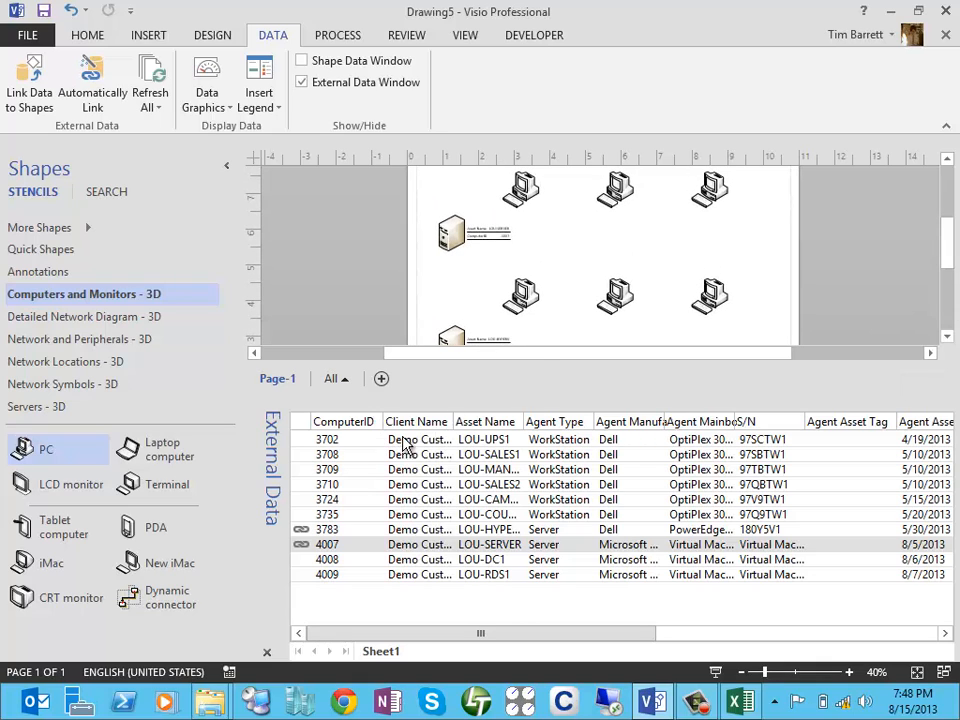
{"action": "left_click_drag", "start_coordinate": [403, 446], "coordinate": [518, 190]}
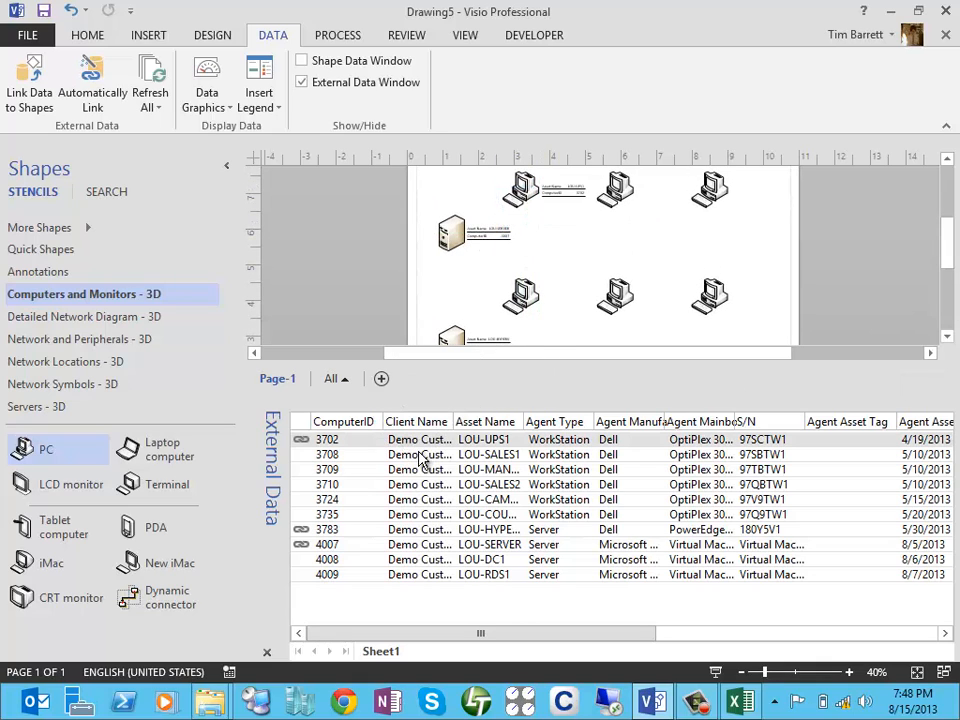
{"action": "left_click_drag", "start_coordinate": [424, 454], "coordinate": [616, 188]}
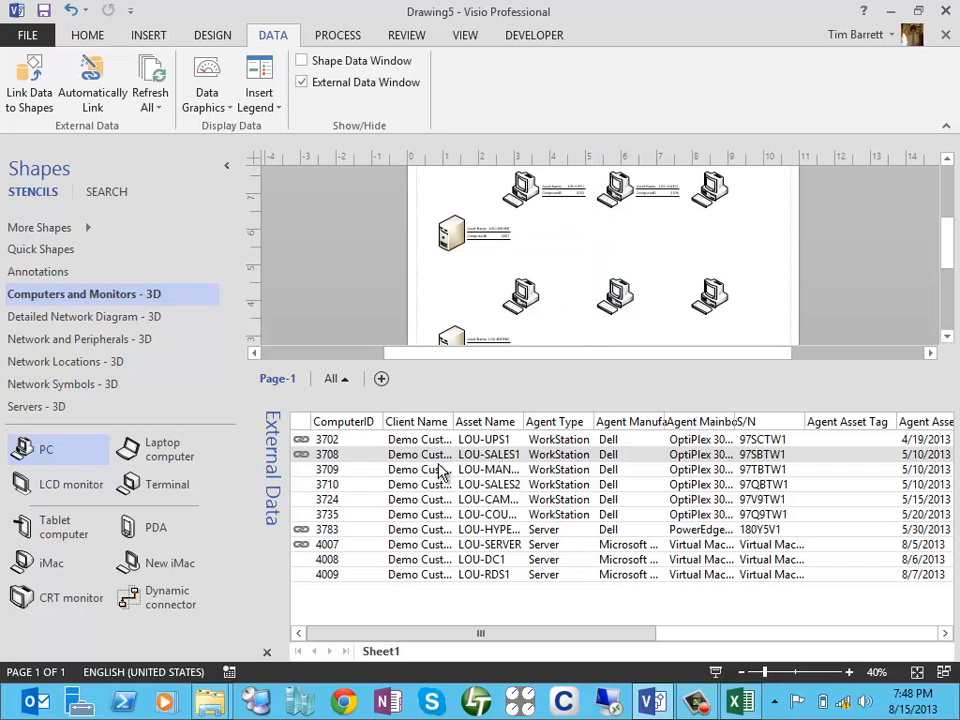
{"action": "left_click_drag", "start_coordinate": [420, 469], "coordinate": [713, 185]}
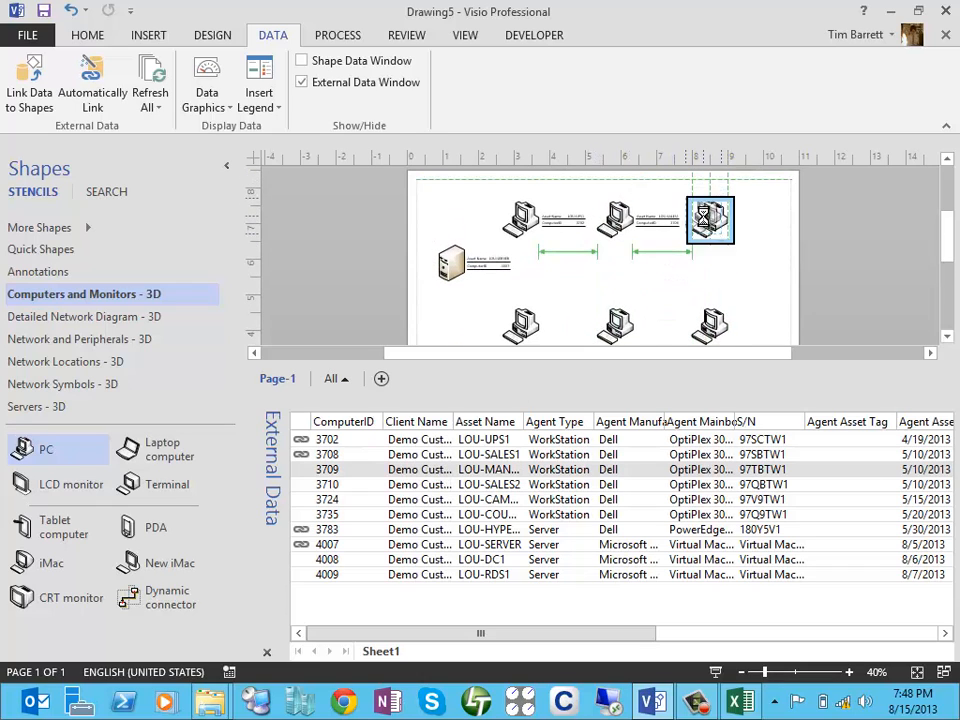
{"action": "left_click_drag", "start_coordinate": [430, 486], "coordinate": [531, 336]}
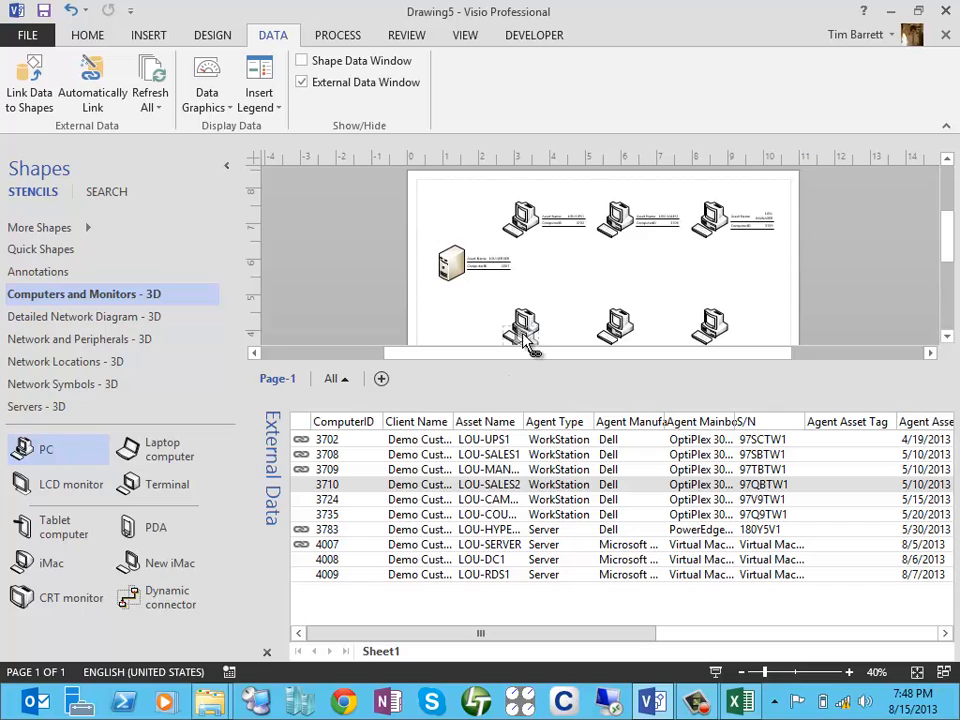
{"action": "left_click_drag", "start_coordinate": [430, 499], "coordinate": [618, 330]}
{"action": "left_click_drag", "start_coordinate": [435, 515], "coordinate": [700, 336]}
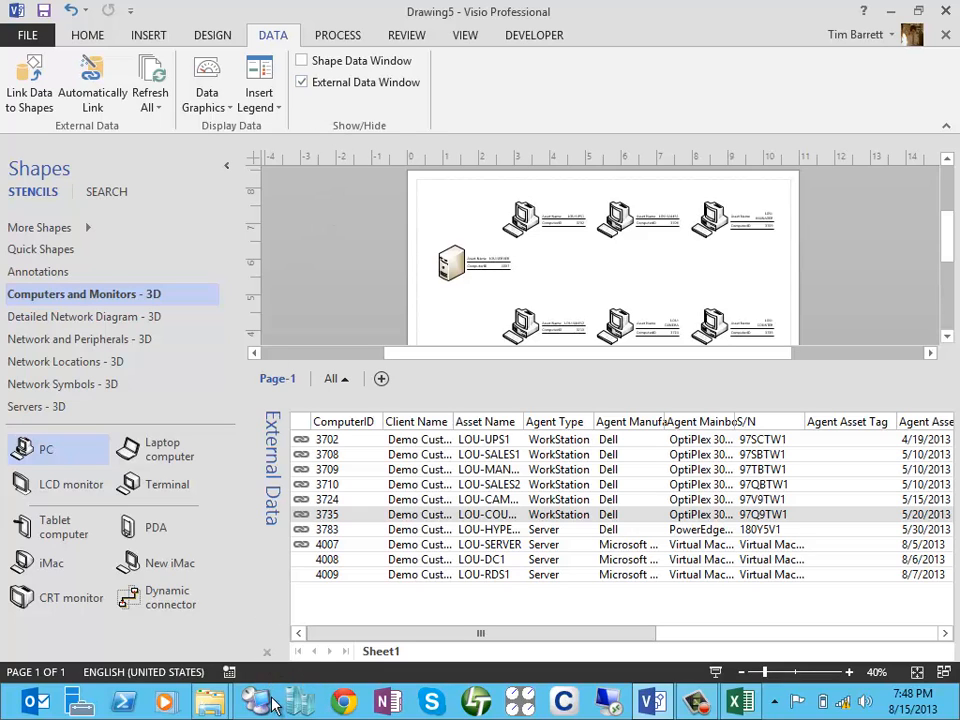
Hide the External Data window and collapse the Shapes pane and the ribbon to enlarge the drawing area.
{"action": "left_click", "coordinate": [266, 652]}
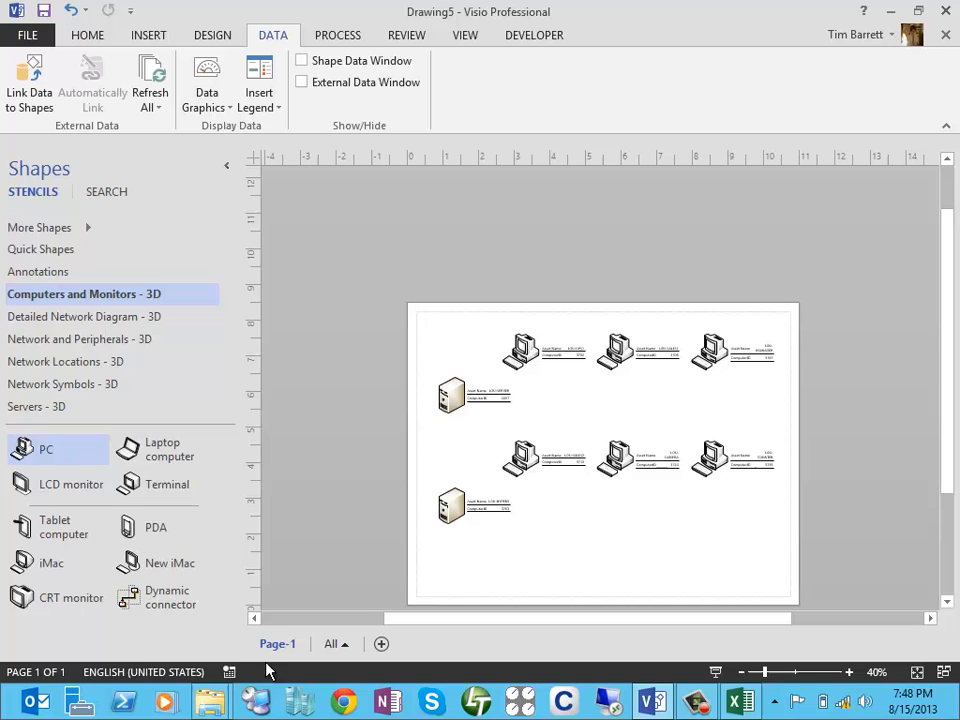
{"action": "left_click", "coordinate": [916, 672]}
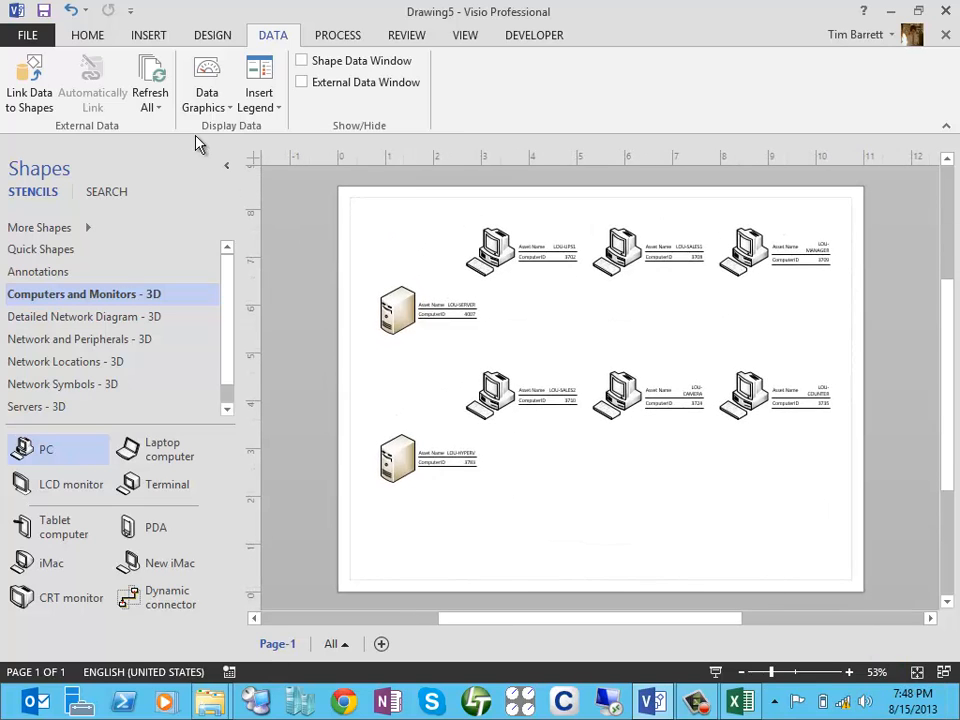
{"action": "left_click", "coordinate": [226, 168]}
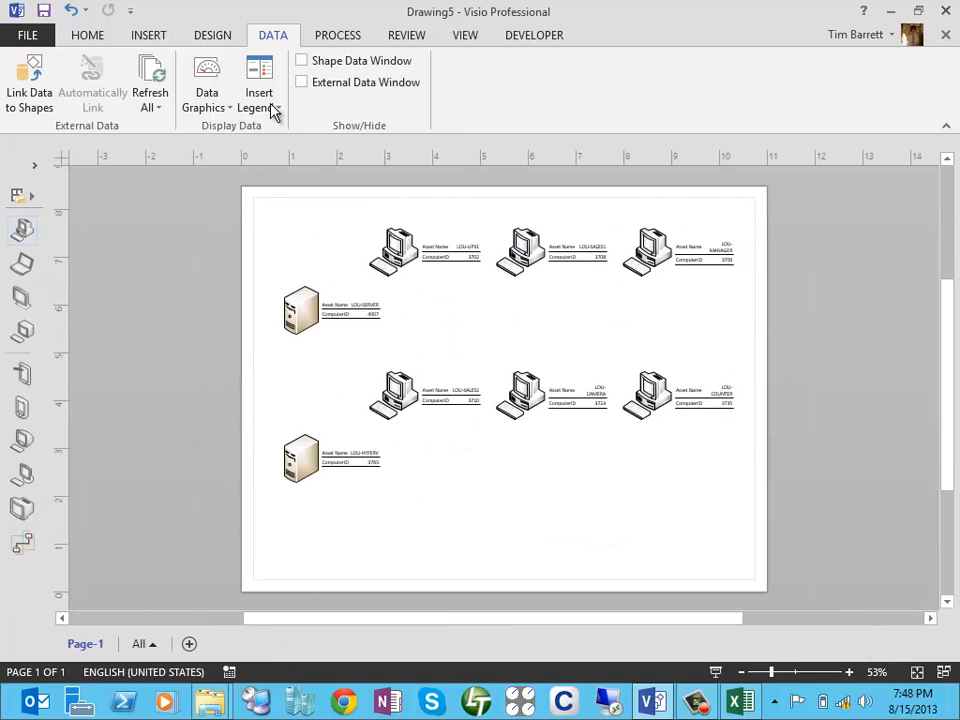
{"action": "double_click", "coordinate": [275, 44]}
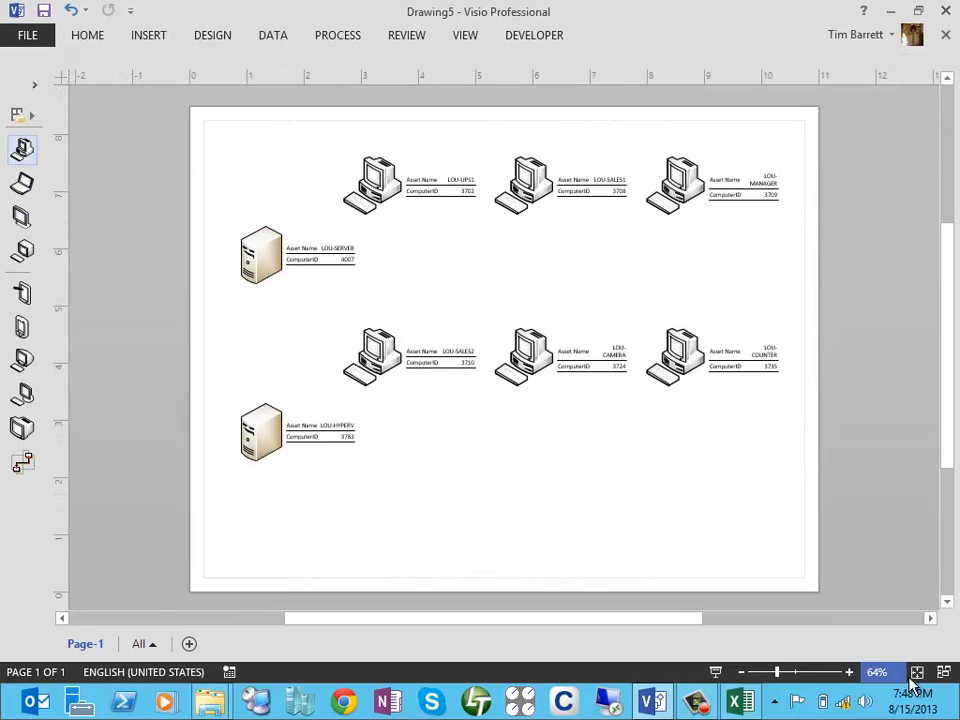
Examine the shape data of the LOU-SALES2 PC, including the fields imported from the workbook.
{"action": "left_click", "coordinate": [800, 674]}
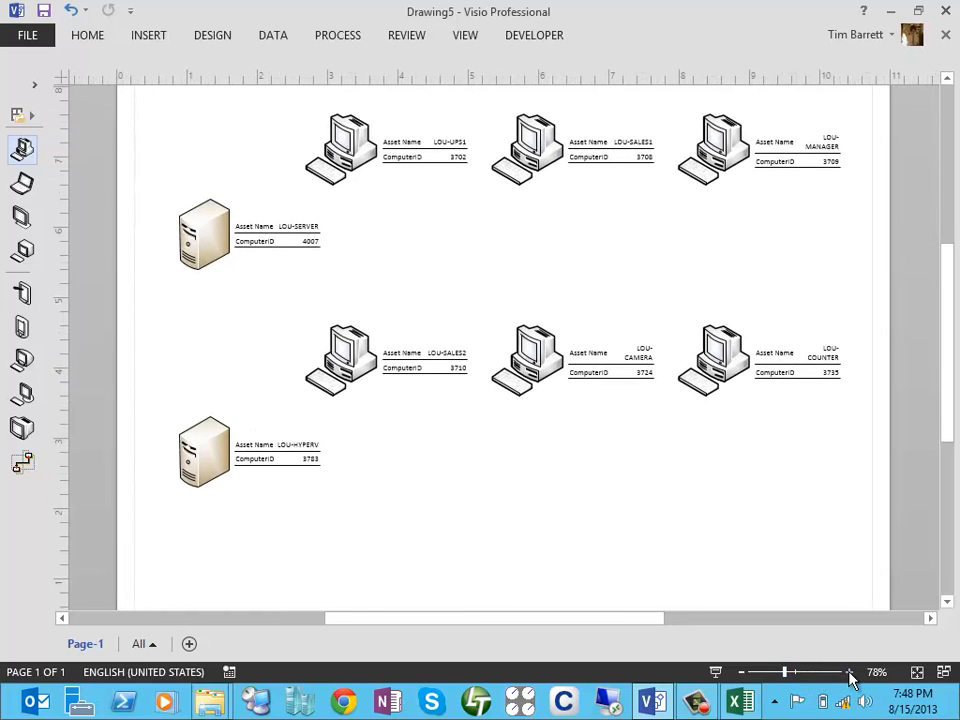
{"action": "left_click", "coordinate": [849, 672]}
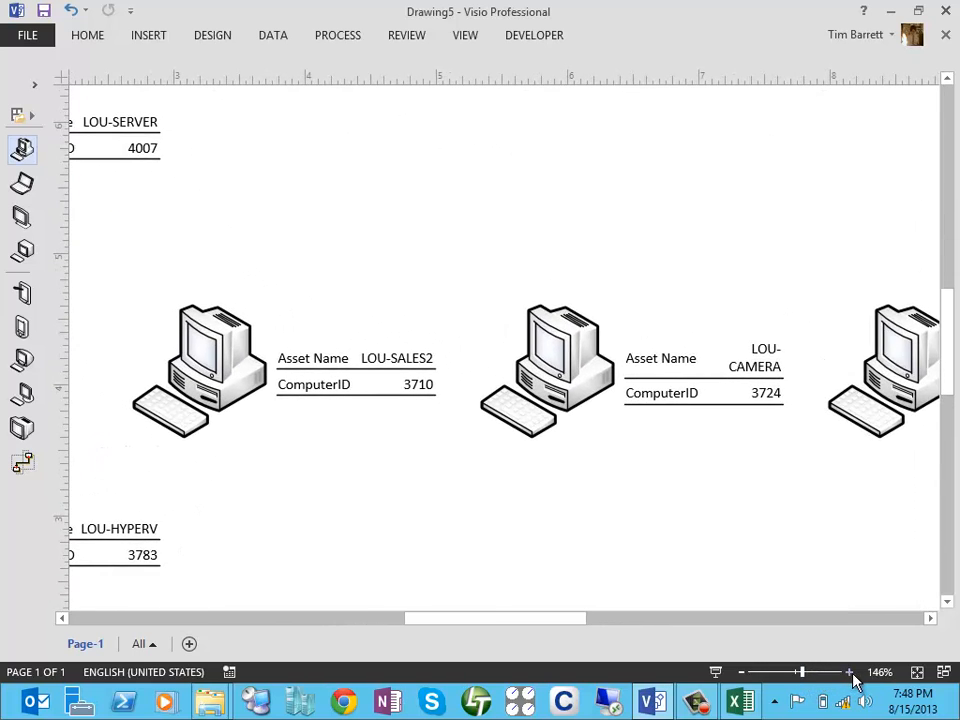
{"action": "left_click", "coordinate": [849, 673]}
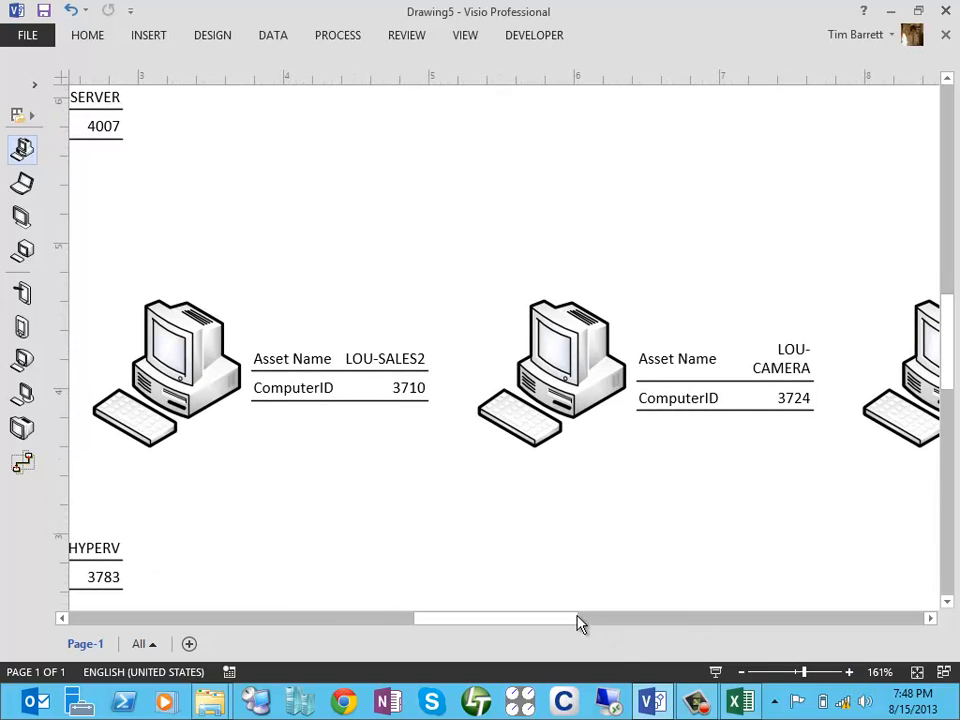
{"action": "left_click_drag", "start_coordinate": [578, 622], "coordinate": [523, 622]}
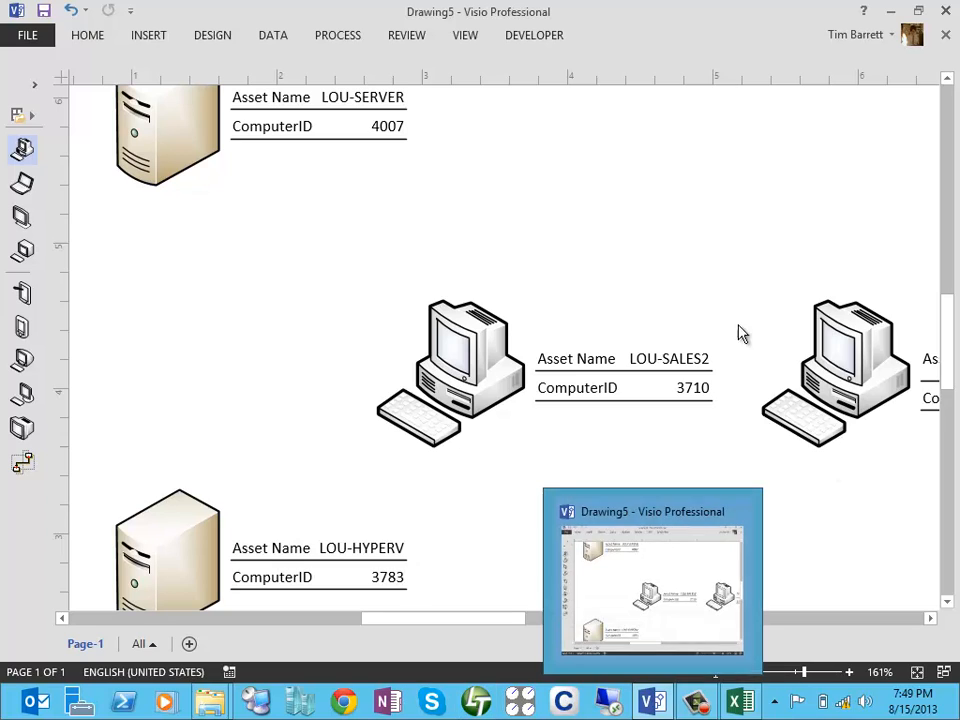
{"action": "right_click", "coordinate": [518, 374]}
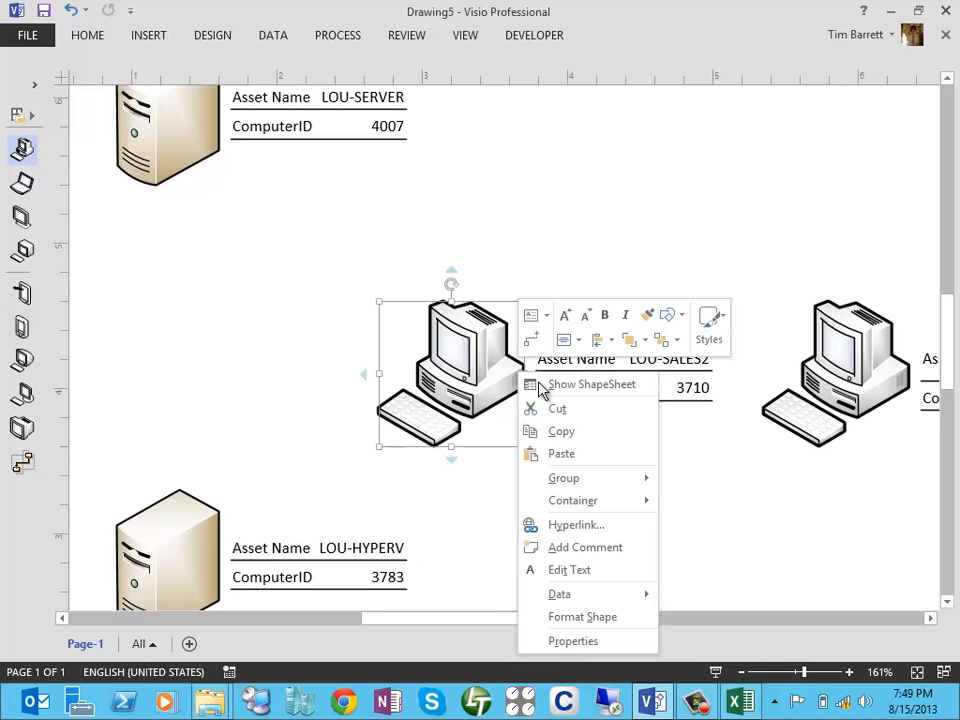
{"action": "mouse_move", "coordinate": [645, 601]}
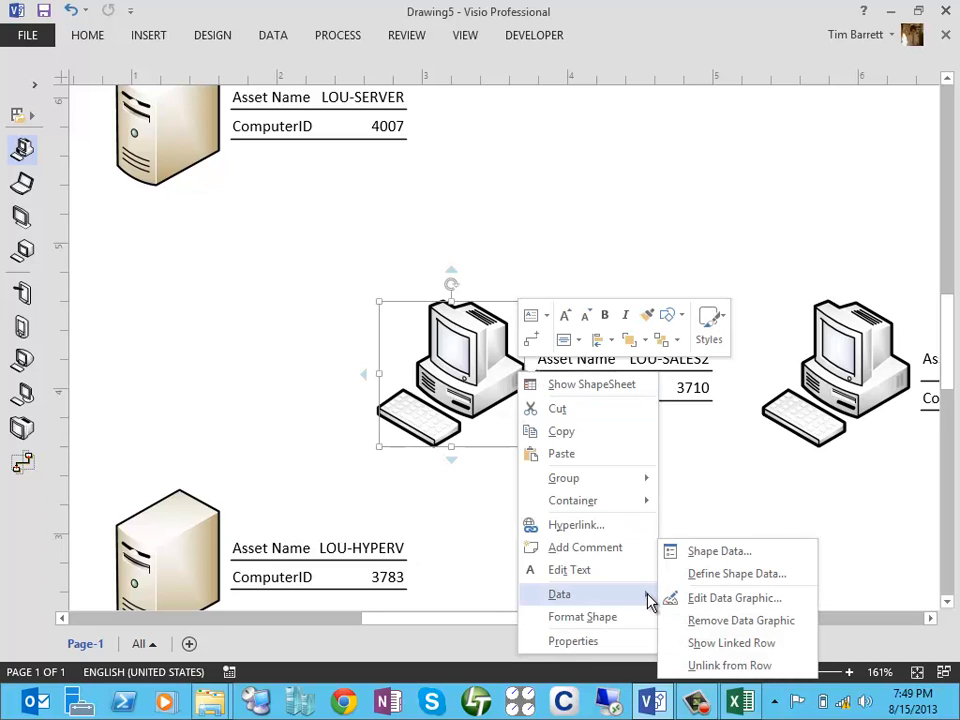
{"action": "left_click", "coordinate": [737, 560]}
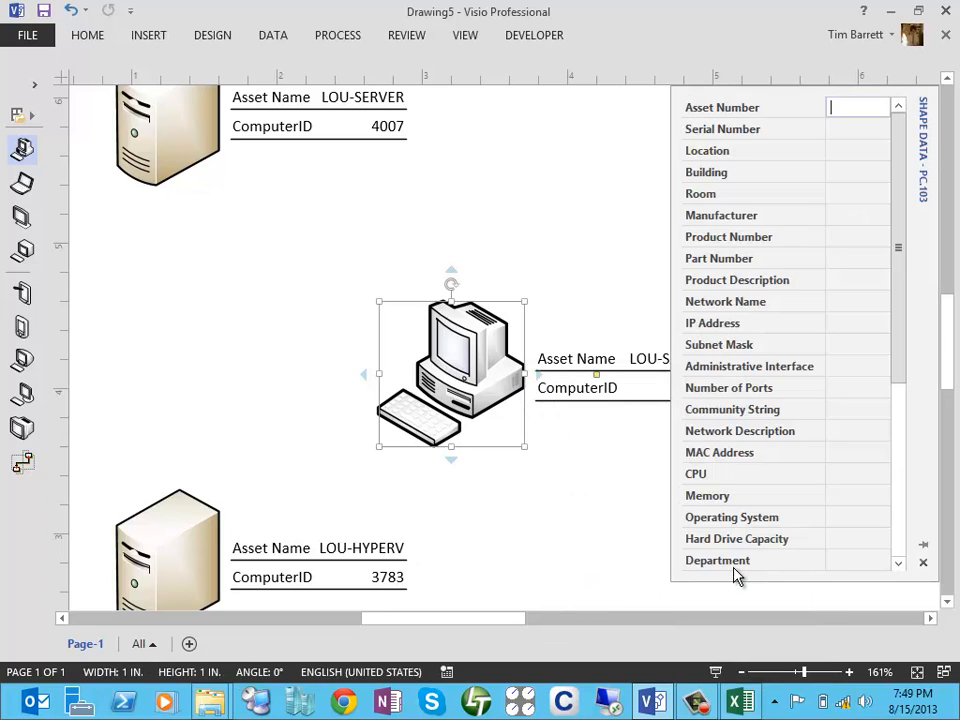
{"action": "left_click_drag", "start_coordinate": [898, 300], "coordinate": [896, 493]}
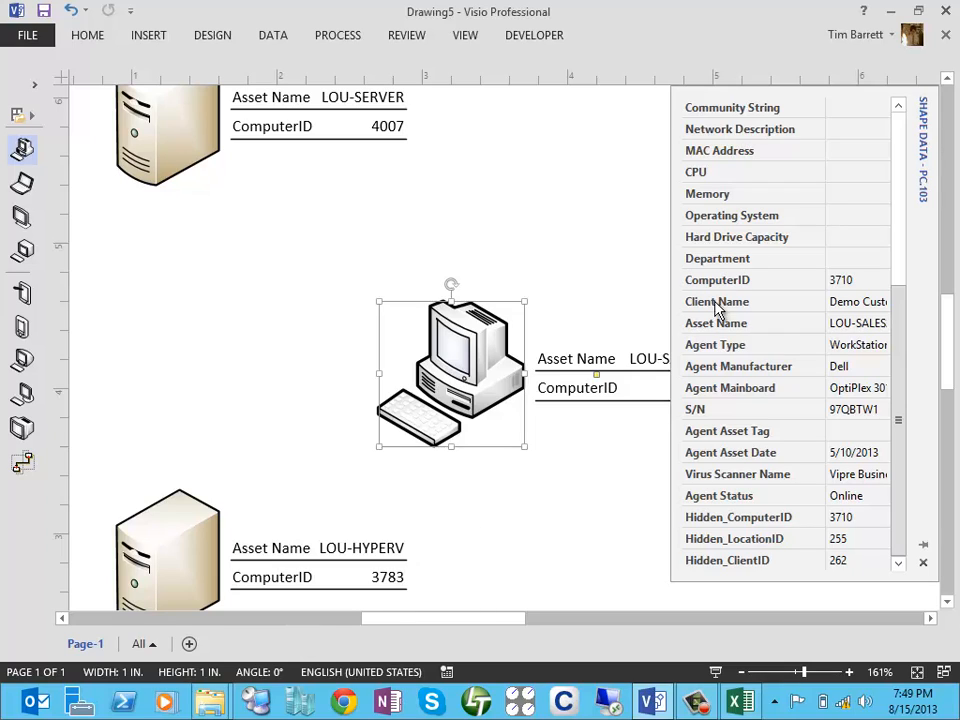
{"action": "left_click", "coordinate": [923, 562]}
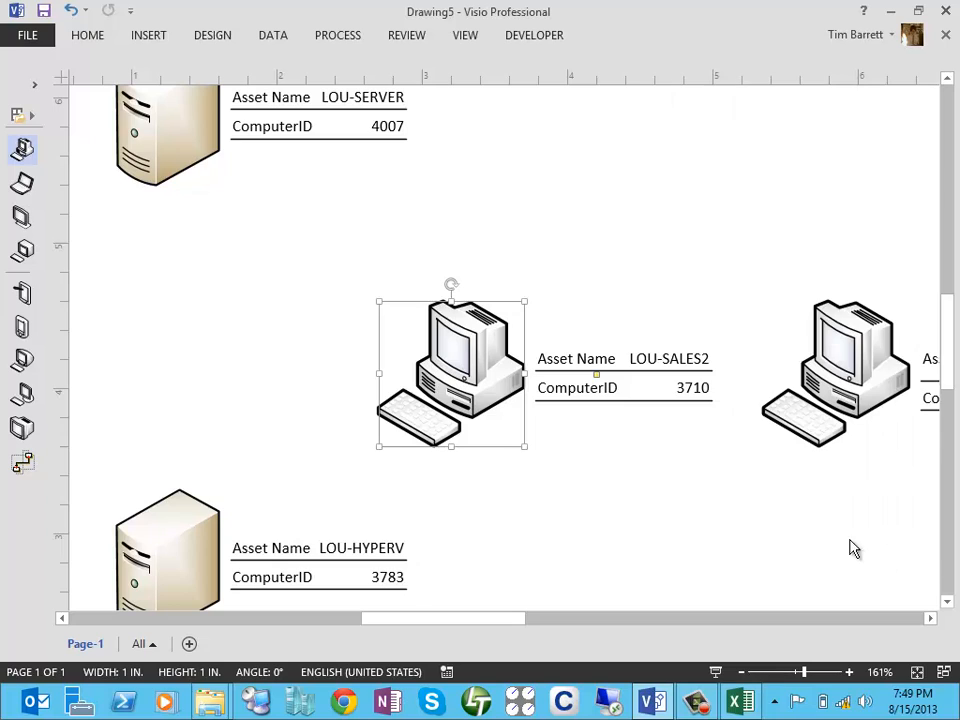
Examine the LOU-SALES2 PC's data graphic and the display settings of its Asset Name item without changing them.
{"action": "right_click", "coordinate": [444, 380]}
{"action": "mouse_move", "coordinate": [534, 609]}
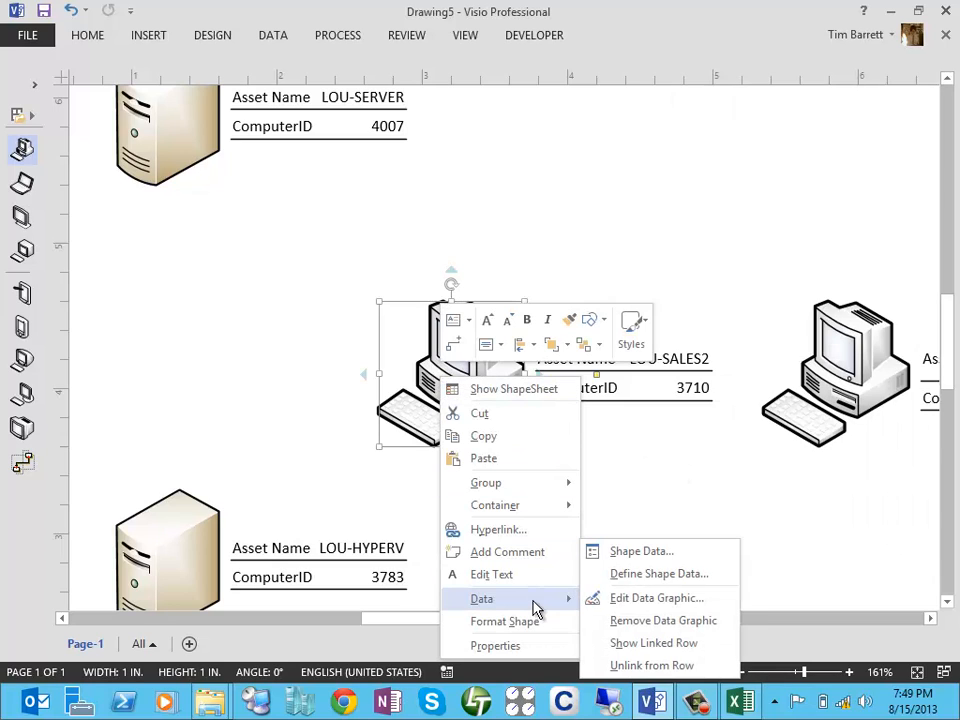
{"action": "left_click", "coordinate": [652, 604]}
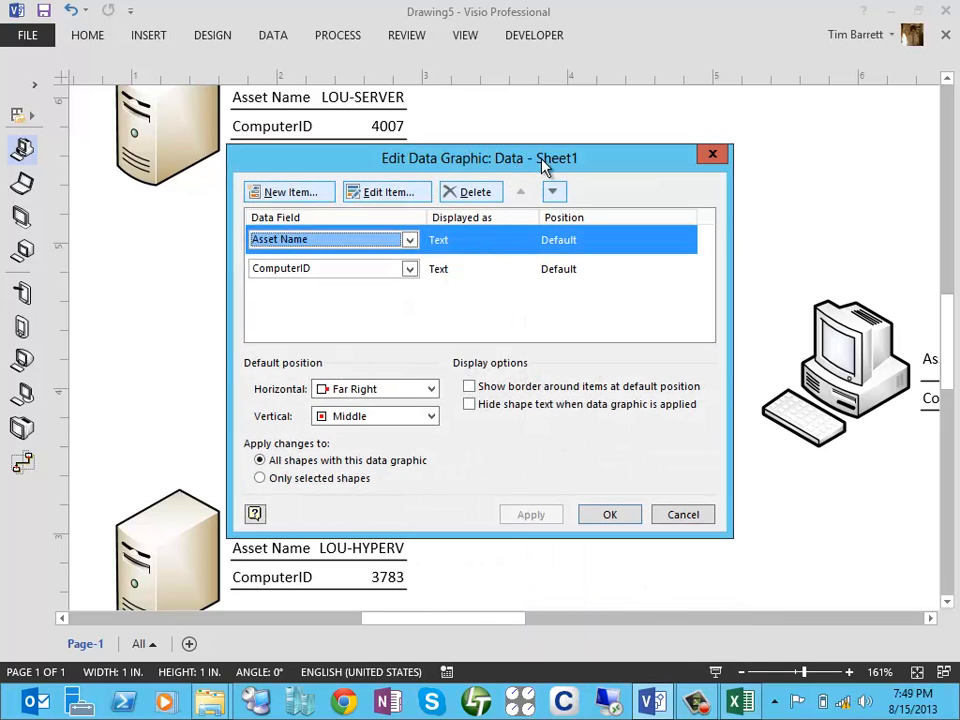
{"action": "left_click_drag", "start_coordinate": [544, 160], "coordinate": [710, 124]}
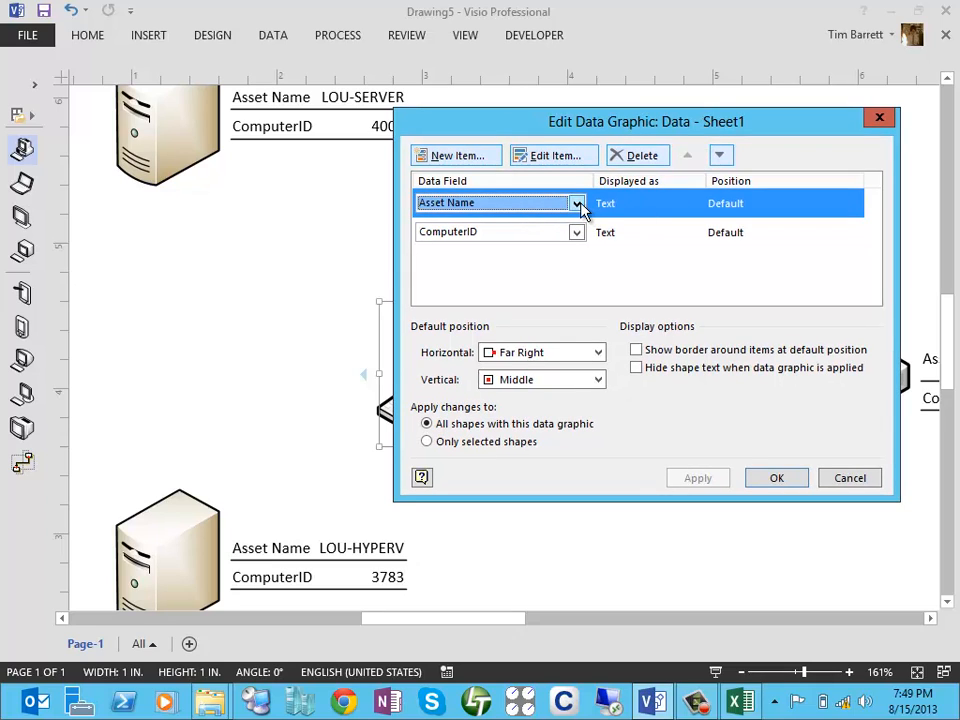
{"action": "left_click", "coordinate": [570, 157]}
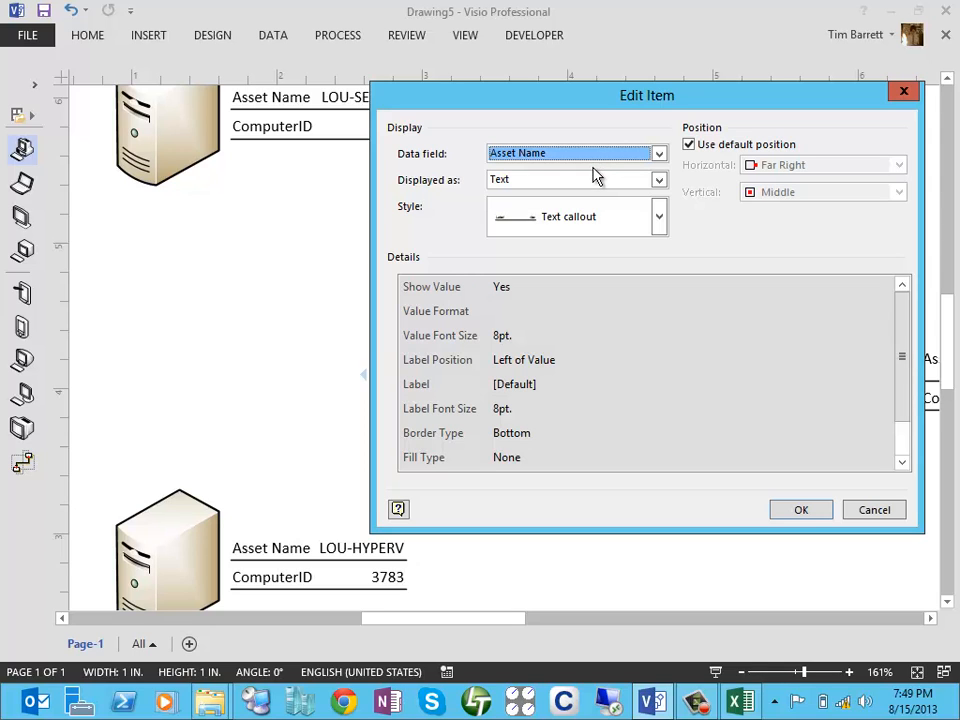
{"action": "left_click", "coordinate": [866, 512]}
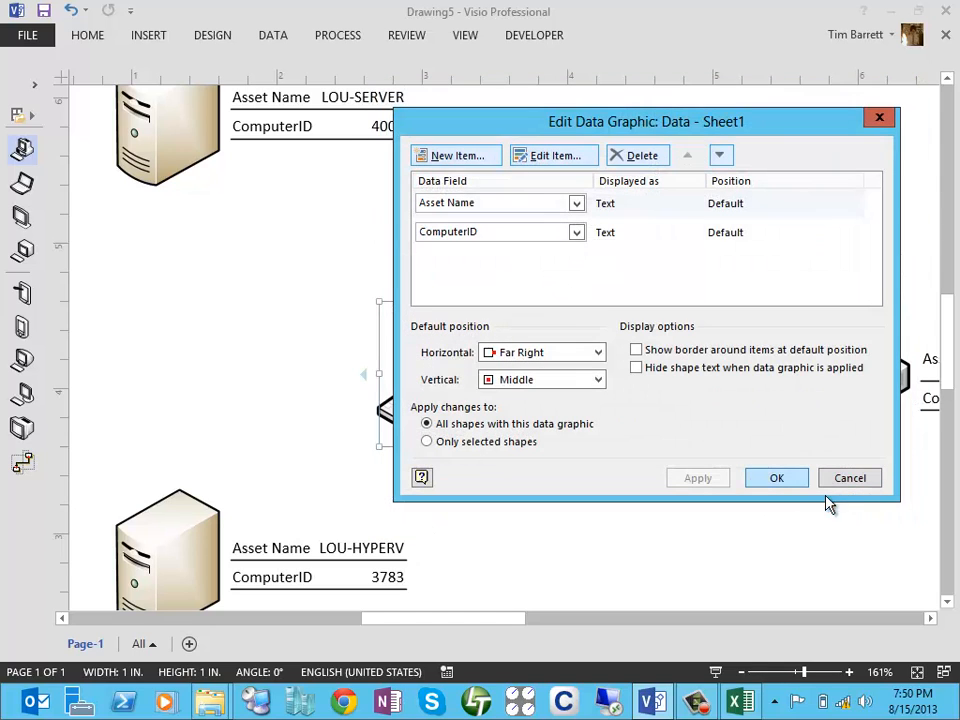
{"action": "left_click", "coordinate": [849, 487]}
Switch to the Client_Computers.xlsx workbook in Excel and rename the header in cell C1 as "Host Name".
{"action": "left_click", "coordinate": [739, 706]}
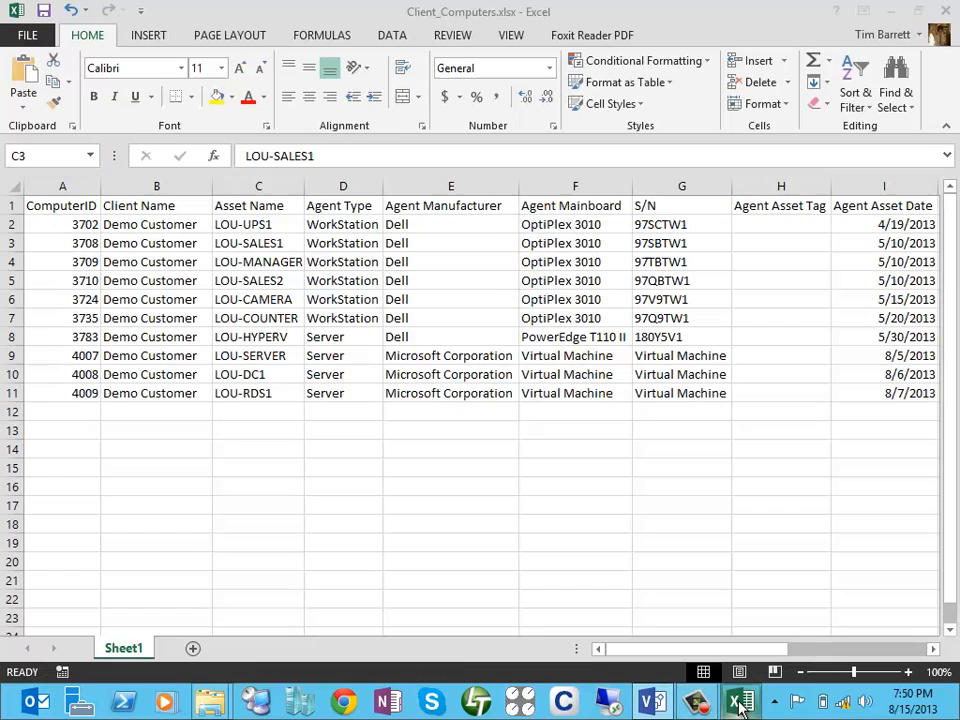
{"action": "left_click", "coordinate": [272, 207]}
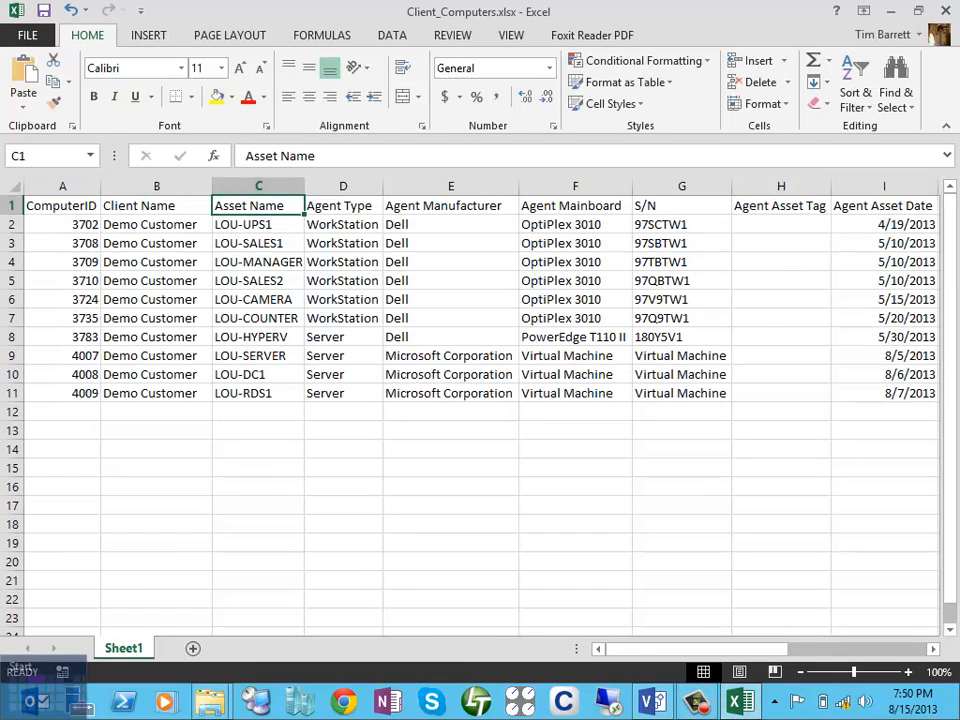
{"action": "mouse_move", "coordinate": [3, 716]}
{"action": "type", "text": "Ho"}
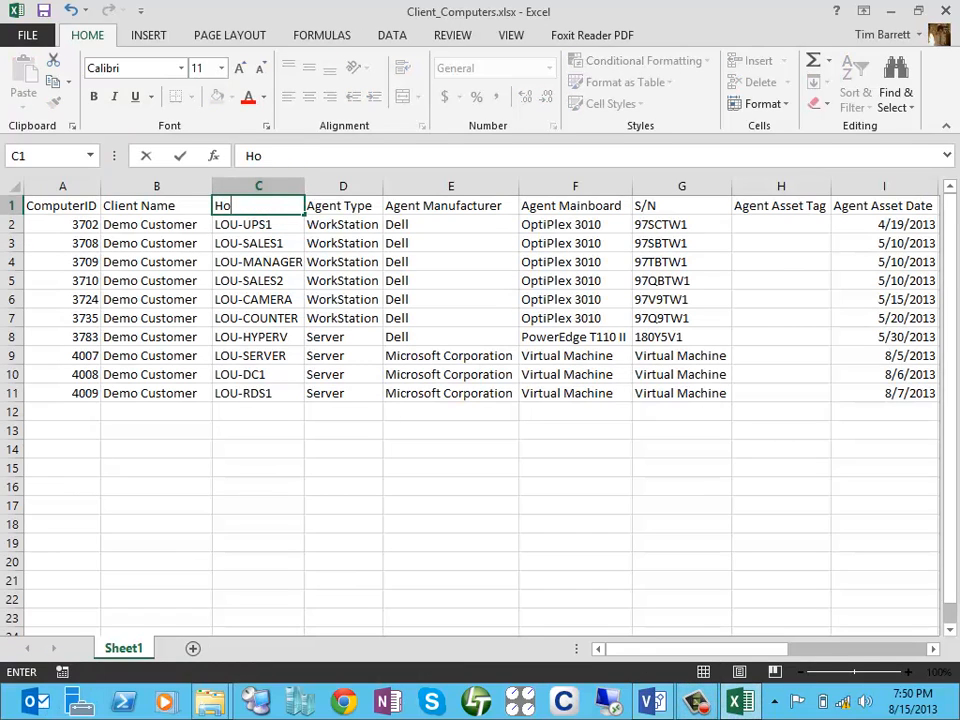
{"action": "type", "text": "st Name"}
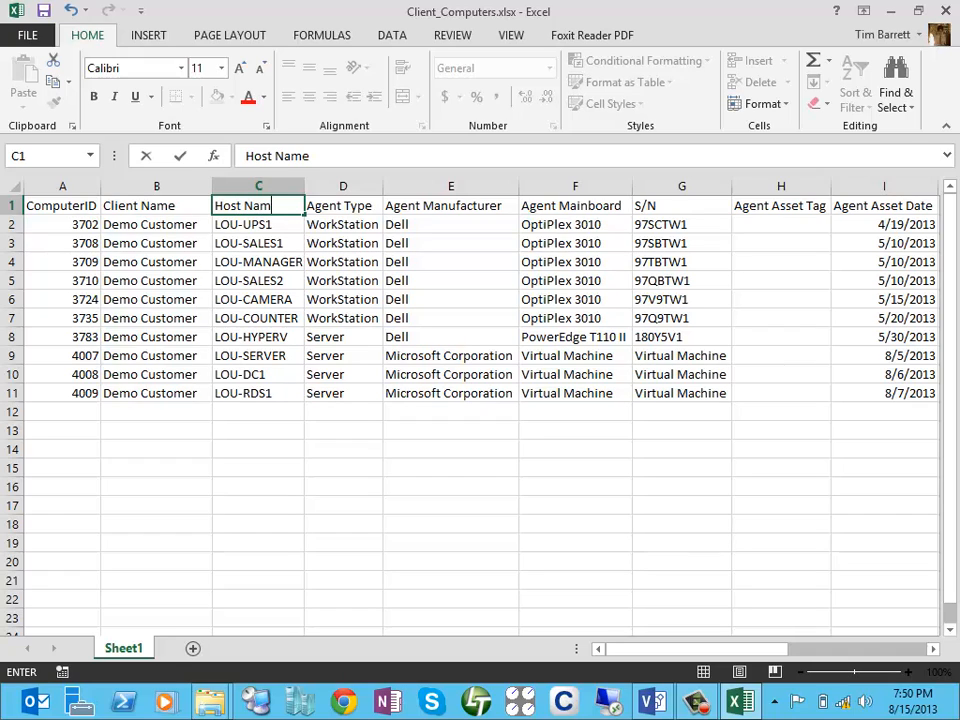
{"action": "key", "text": "Return"}
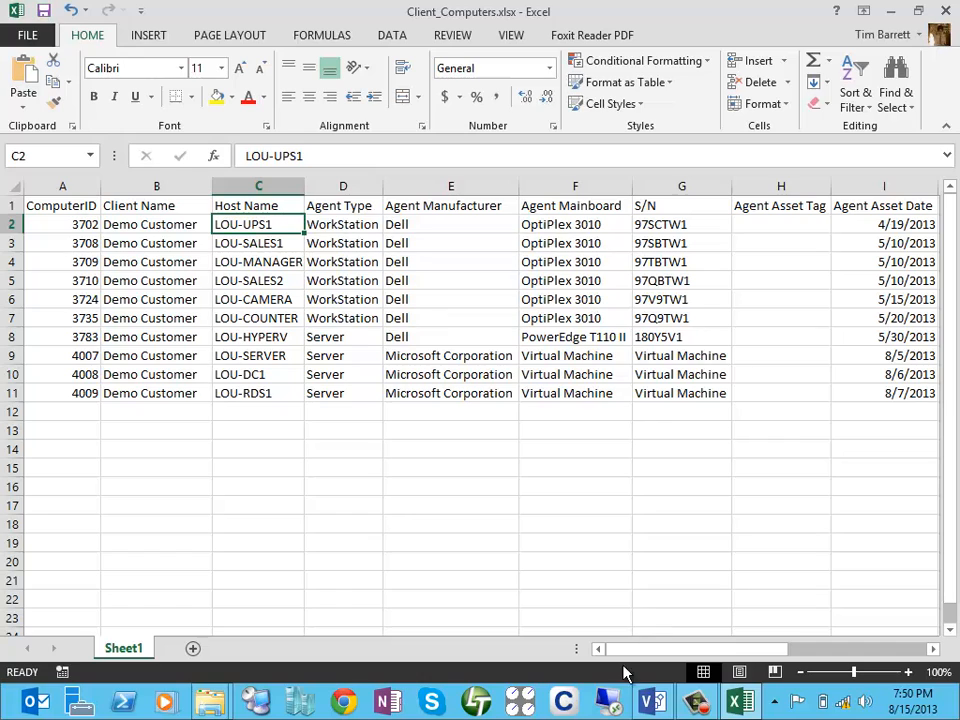
Return to Visio and try to refresh all imported data from the workbook, skipping the Sheet1 refresh.
{"action": "left_click", "coordinate": [651, 704]}
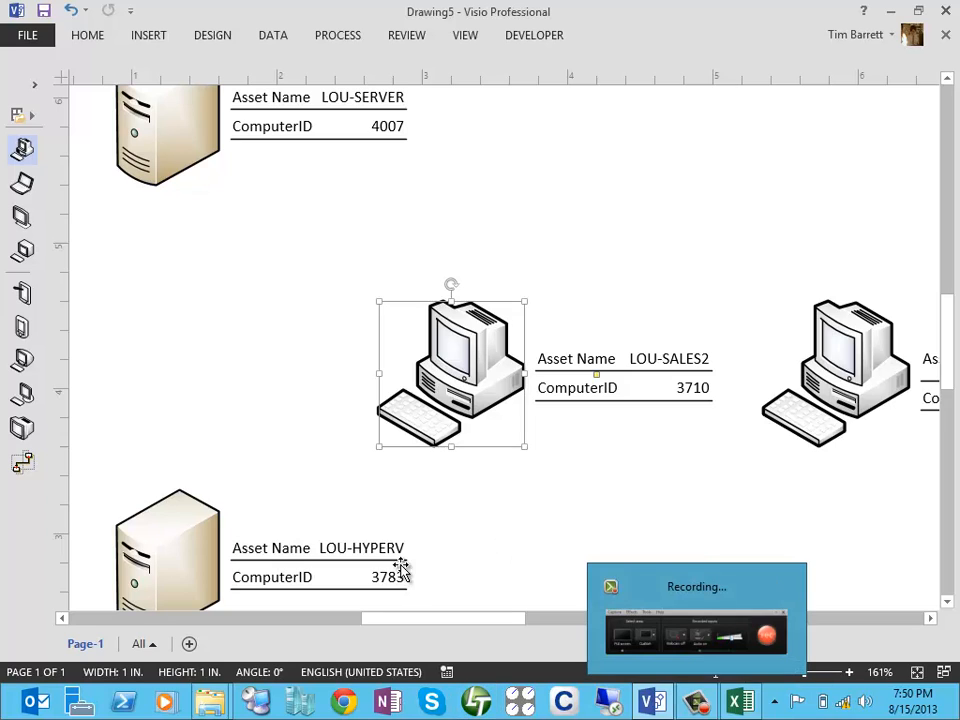
{"action": "left_click", "coordinate": [279, 40]}
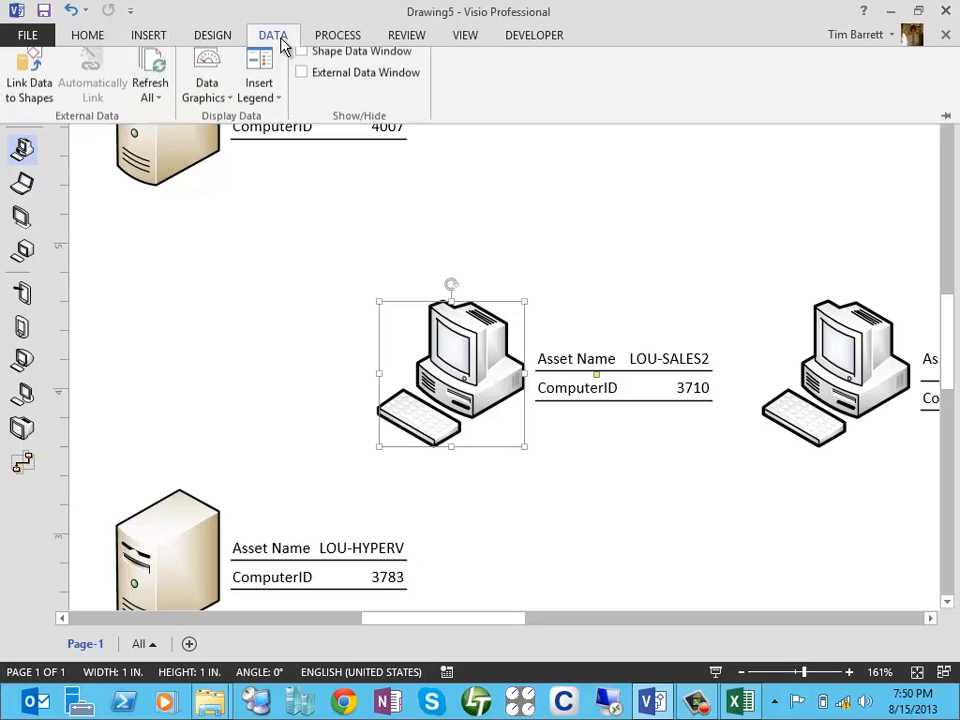
{"action": "left_click", "coordinate": [160, 86]}
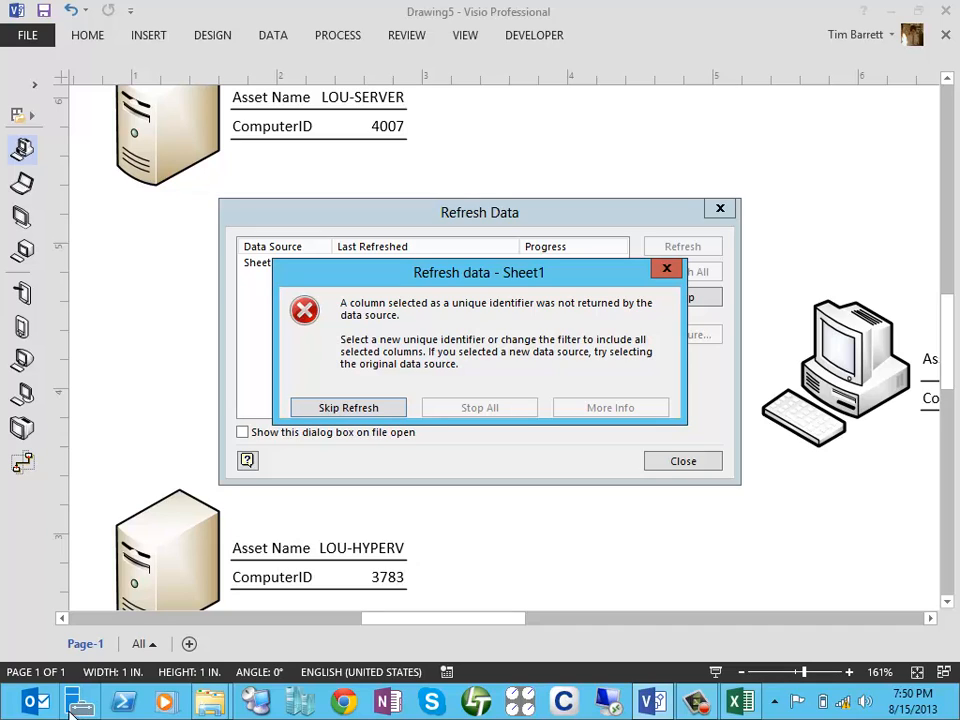
{"action": "left_click", "coordinate": [328, 407]}
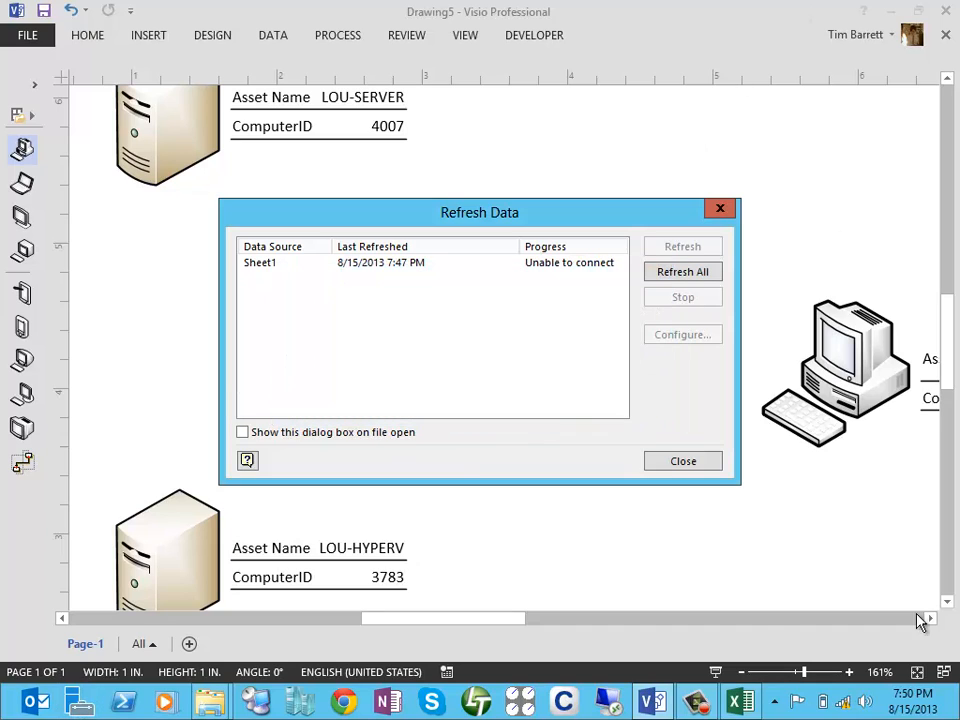
Switch to the Excel workbook and rename the header in cell C1 as "Assett Name".
{"action": "left_click", "coordinate": [740, 700]}
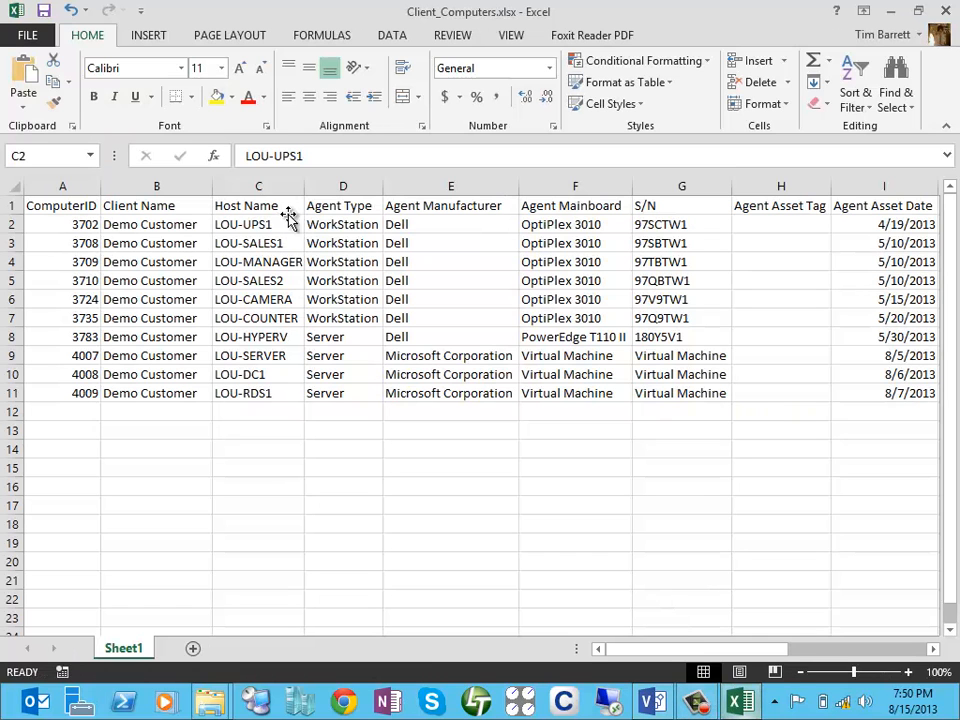
{"action": "left_click", "coordinate": [227, 206]}
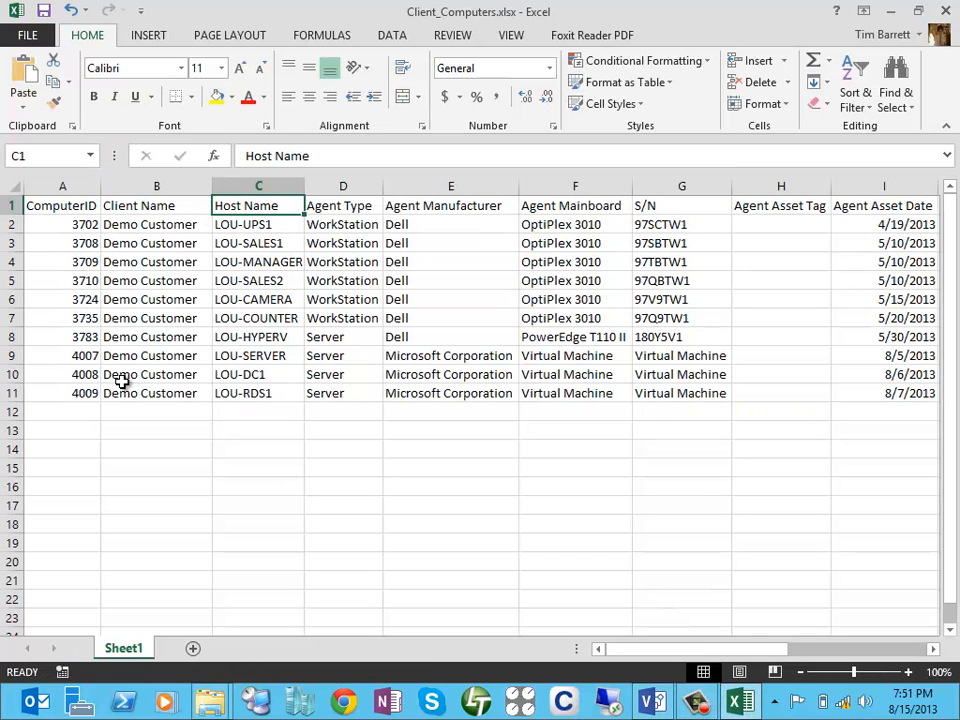
{"action": "type", "text": "Asse"}
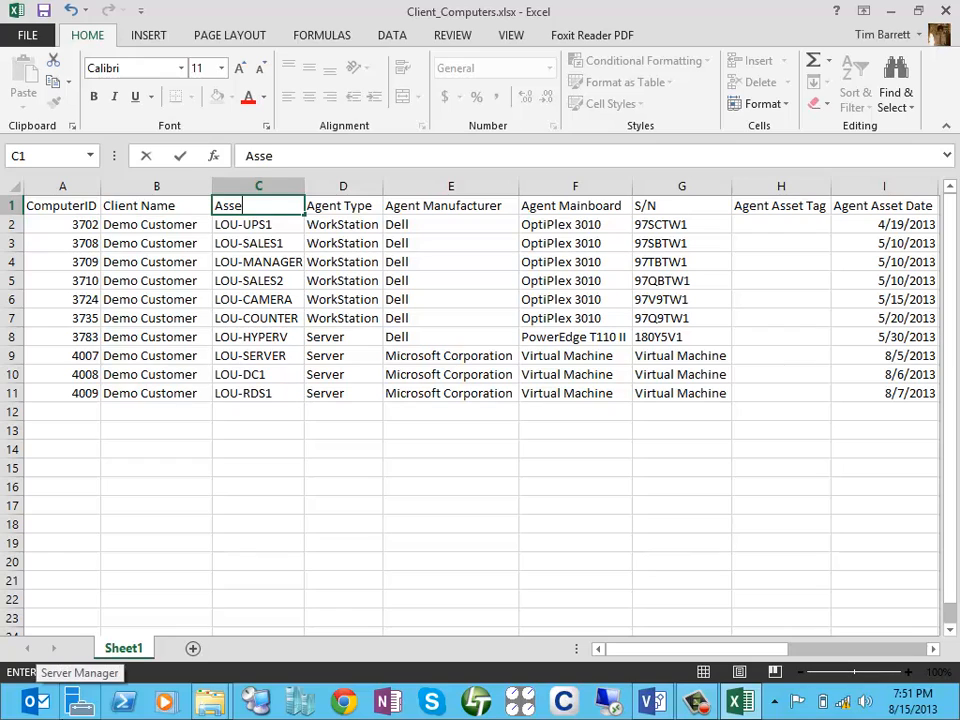
{"action": "type", "text": "tt Name"}
{"action": "key", "text": "Return"}
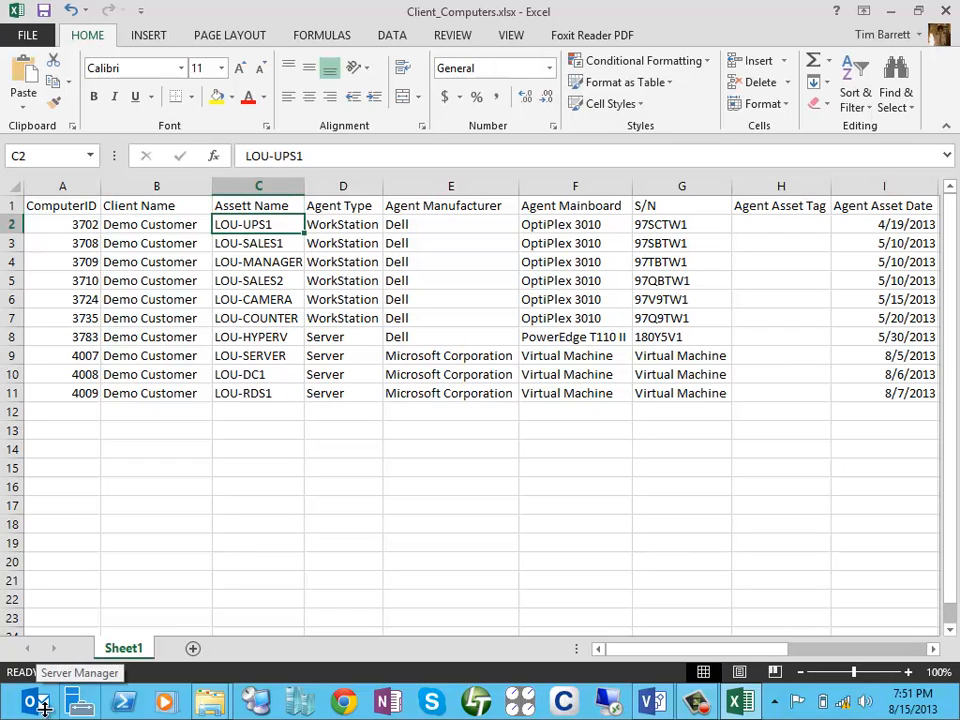
Switch to Visio and try the Sheet1 data refresh again, skipping it when prompted.
{"action": "left_click", "coordinate": [651, 702]}
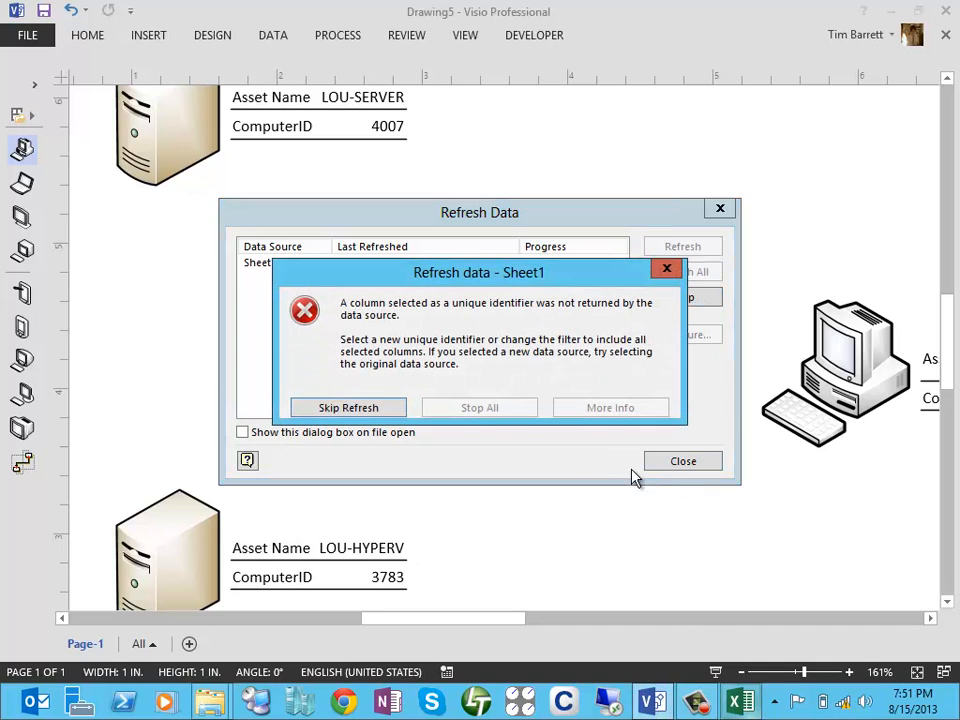
{"action": "left_click", "coordinate": [343, 408]}
Return to the Excel workbook, correct the header in cell C1 to "Asset Name" and save the workbook.
{"action": "key", "text": "alt+Tab"}
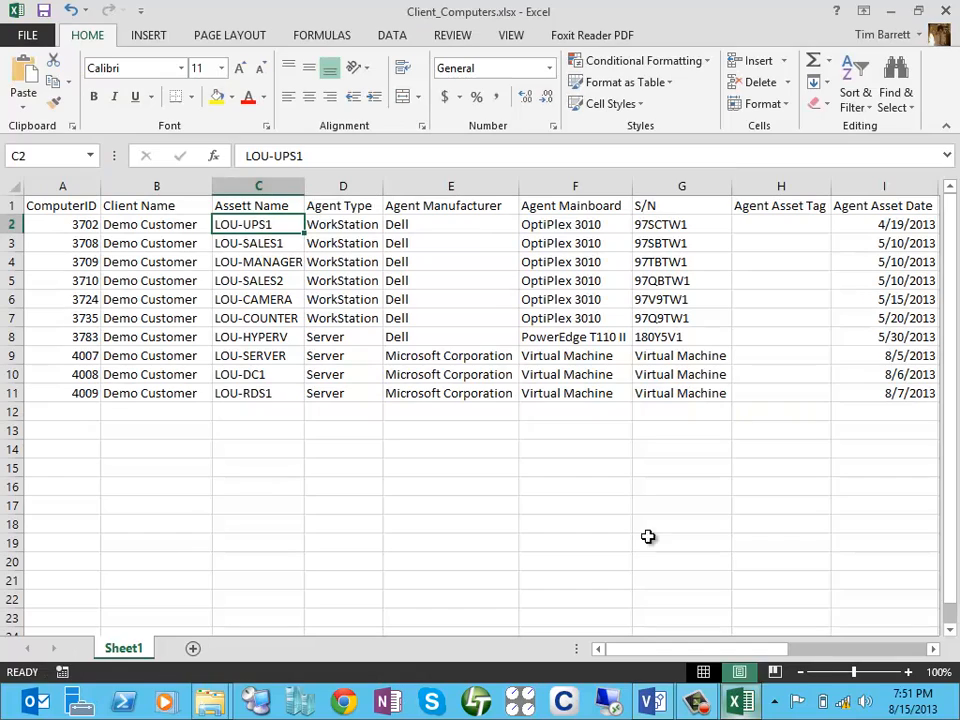
{"action": "left_click", "coordinate": [248, 206]}
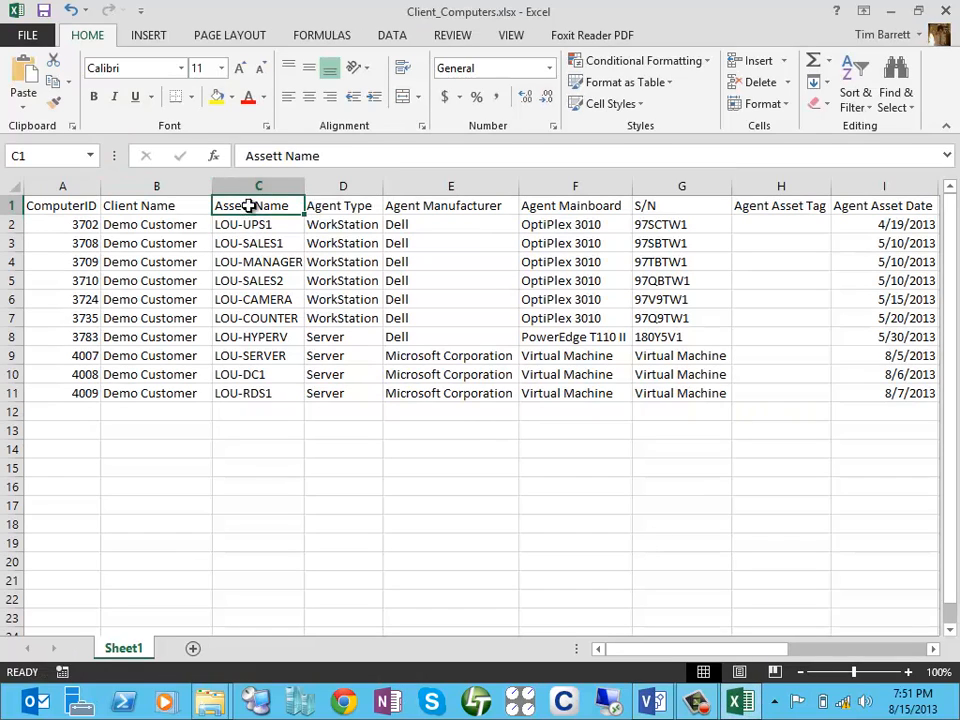
{"action": "left_click", "coordinate": [277, 158]}
{"action": "key", "text": "BackSpace"}
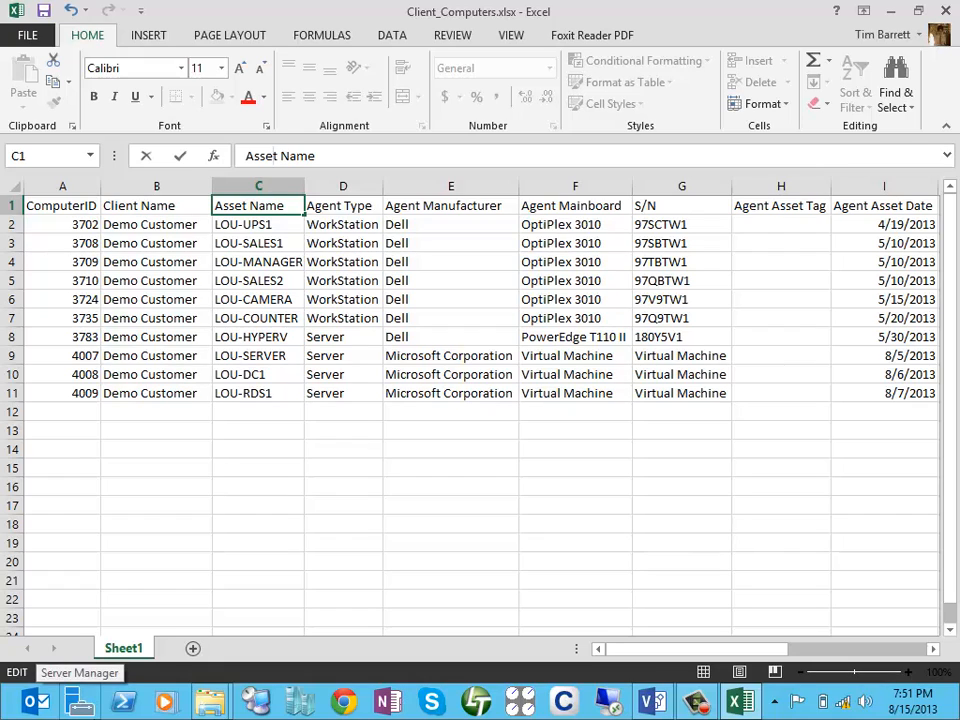
{"action": "key", "text": "Return"}
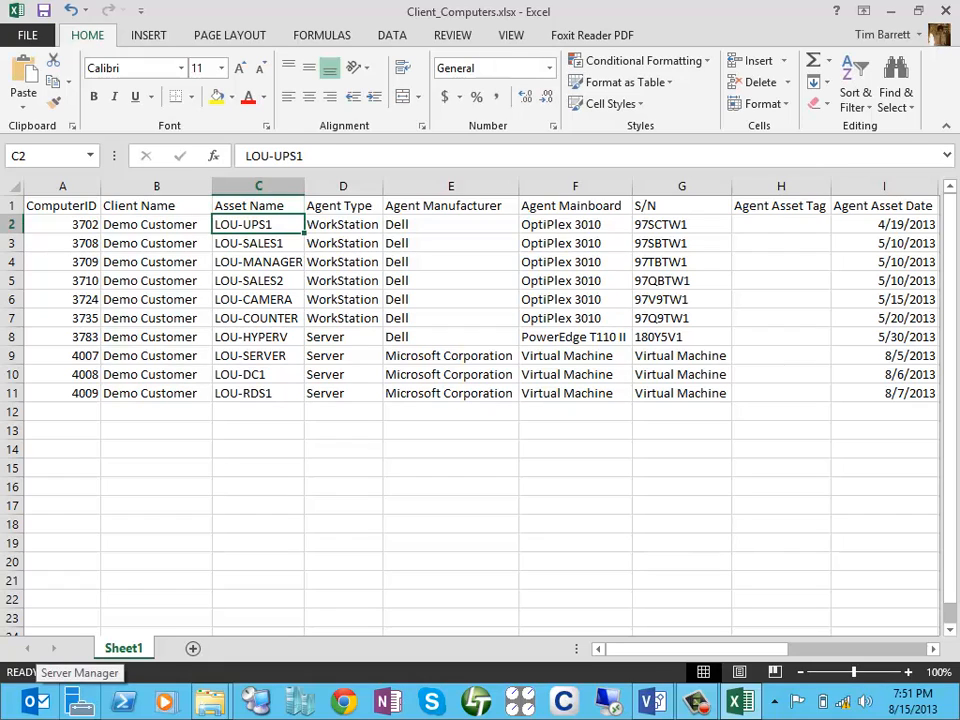
{"action": "left_click", "coordinate": [44, 14]}
Rename the header in cell C1 as "Agent Name".
{"action": "double_click", "coordinate": [274, 205]}
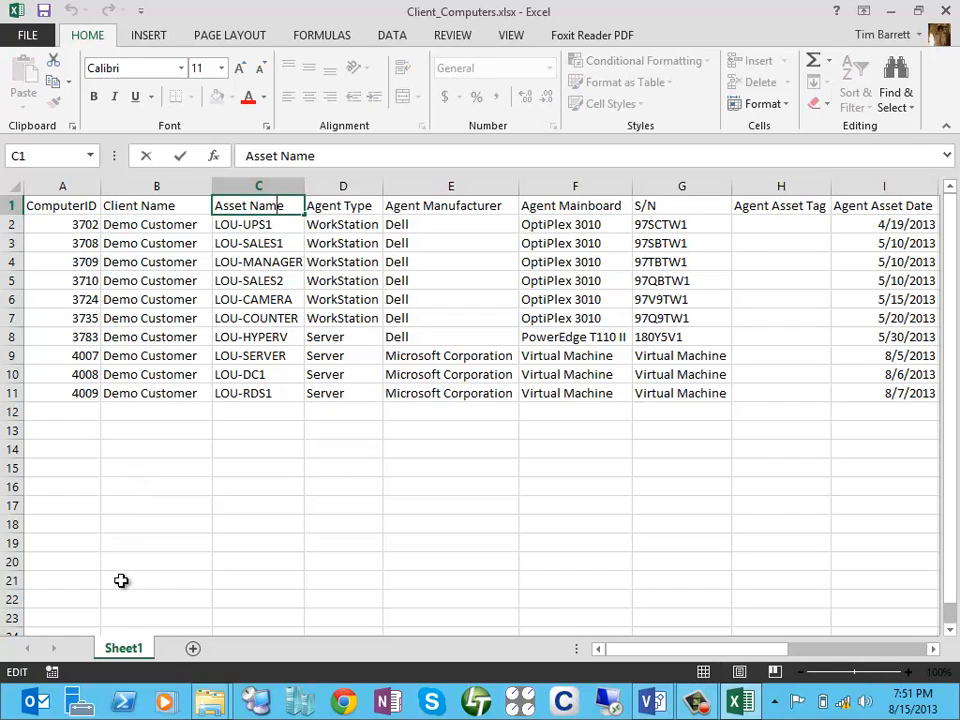
{"action": "key", "text": "ctrl+a"}
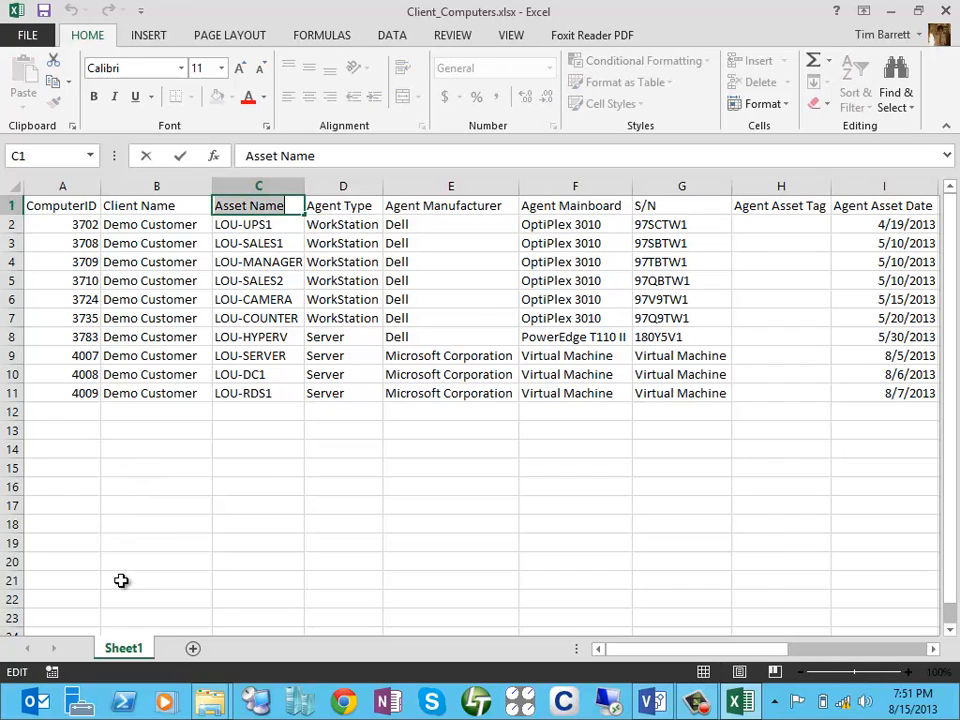
{"action": "type", "text": "Agent Name"}
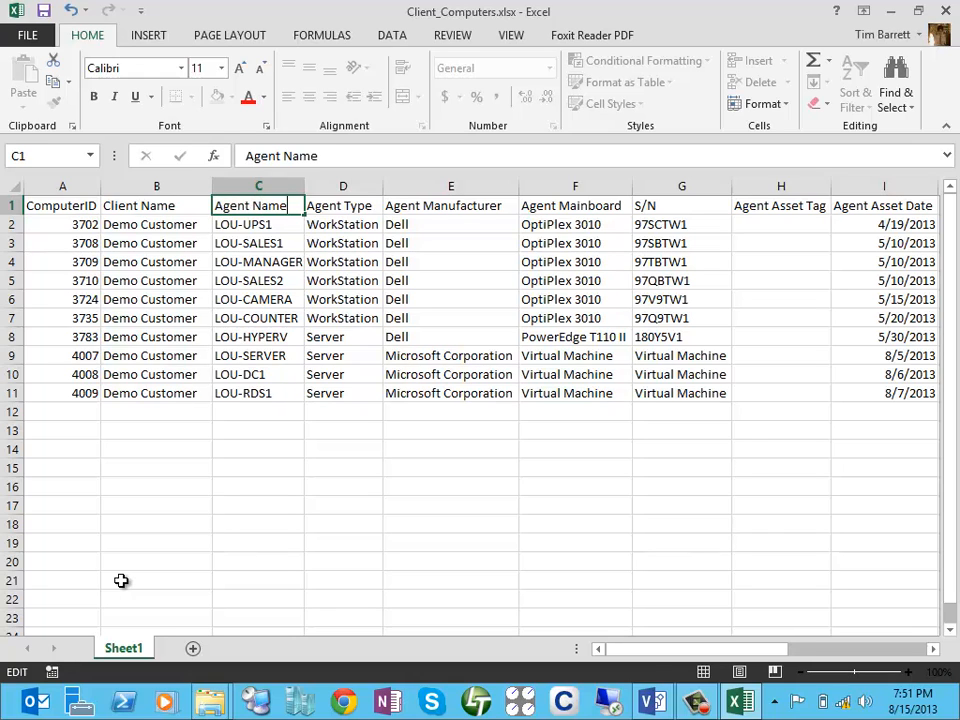
{"action": "key", "text": "Return"}
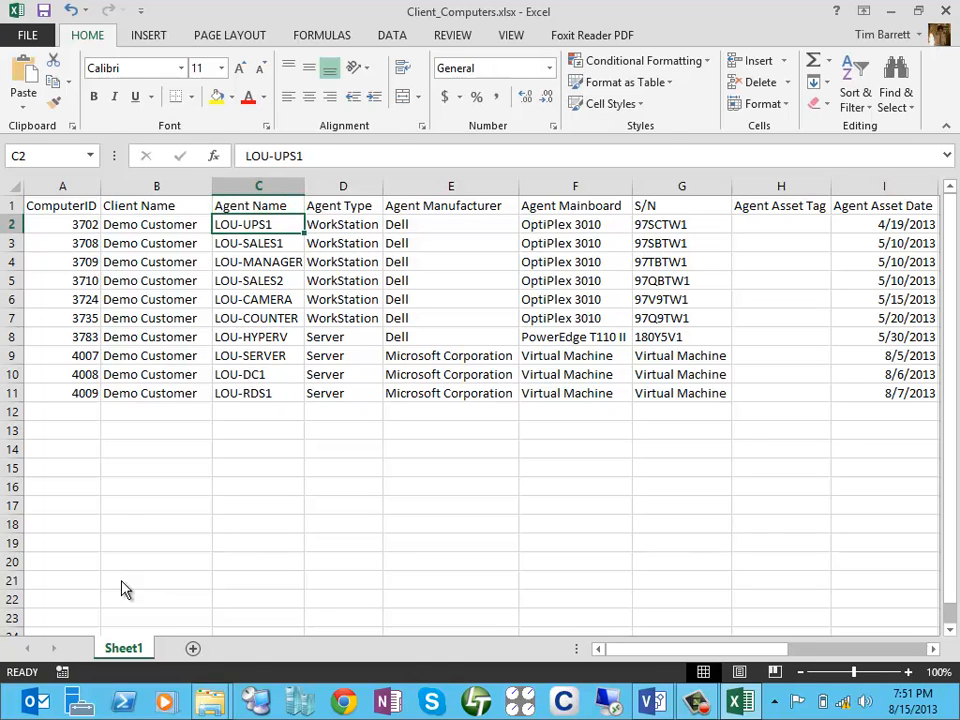
Switch to Visio and try refreshing all linked data with the renamed header, skipping the Sheet1 refresh when prompted.
{"action": "key", "text": "alt+Tab"}
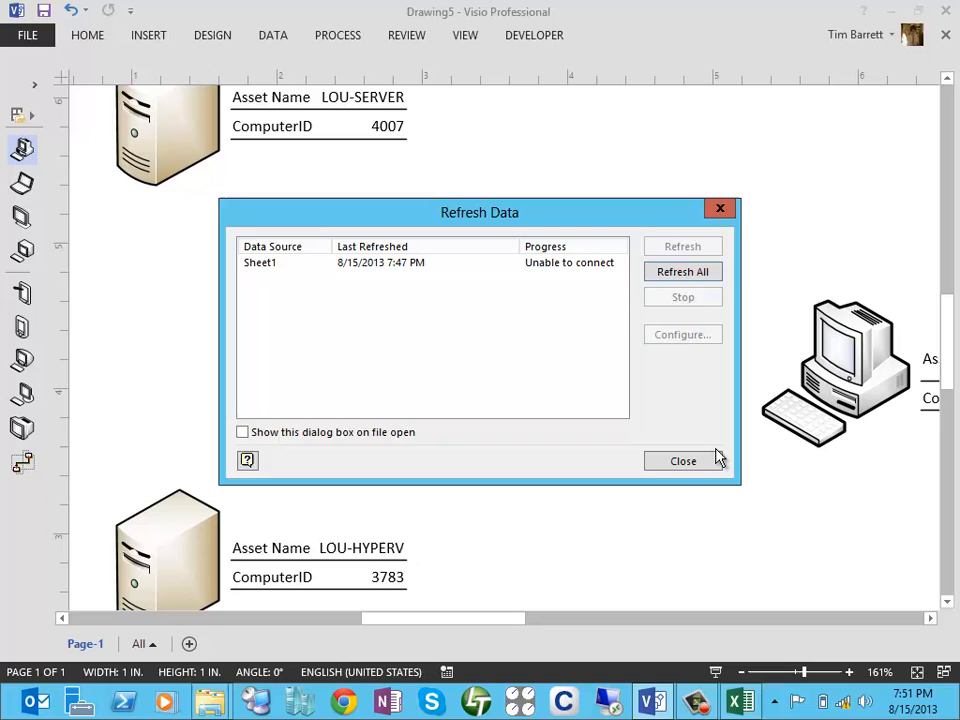
{"action": "left_click", "coordinate": [683, 272]}
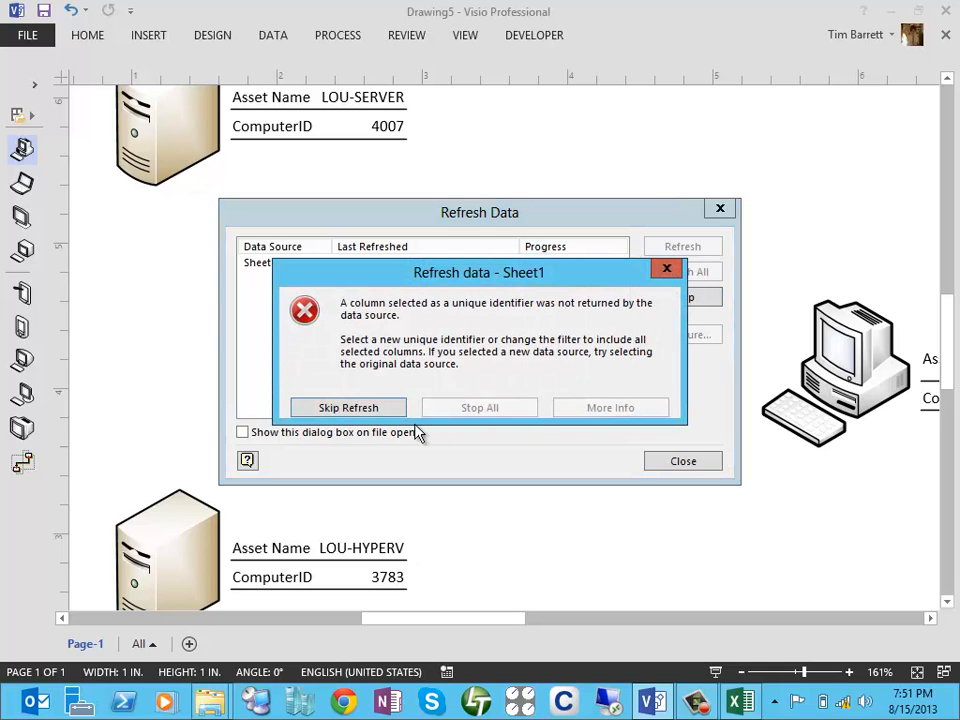
{"action": "left_click", "coordinate": [386, 407]}
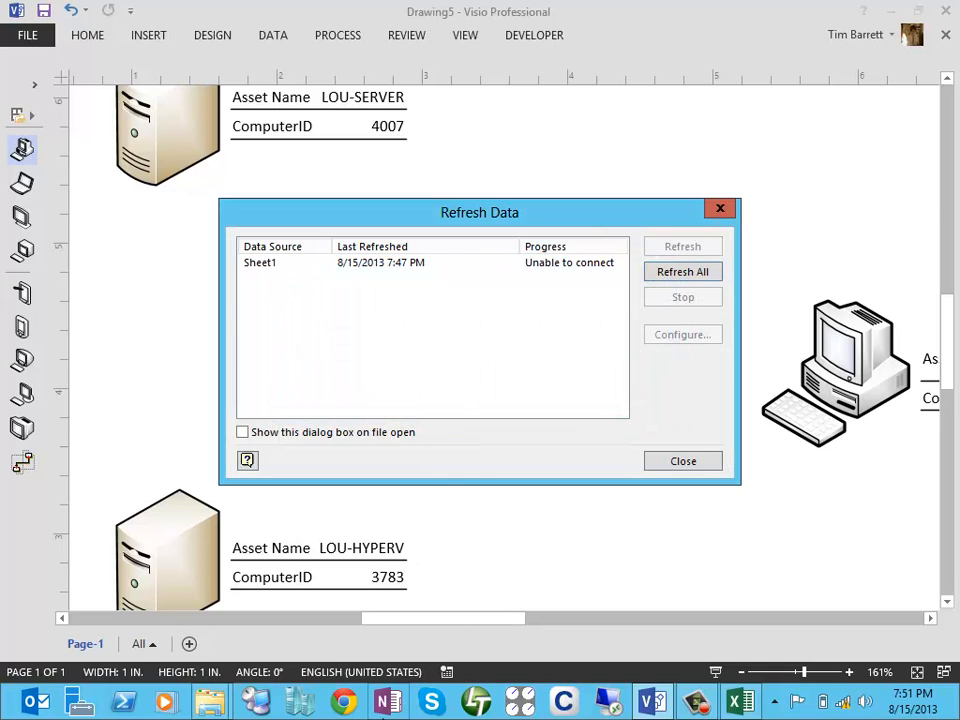
Return to the Excel workbook, set the header in cell C1 back to "Asset Name" and save the workbook.
{"action": "key", "text": "alt+Tab"}
{"action": "left_click", "coordinate": [250, 208]}
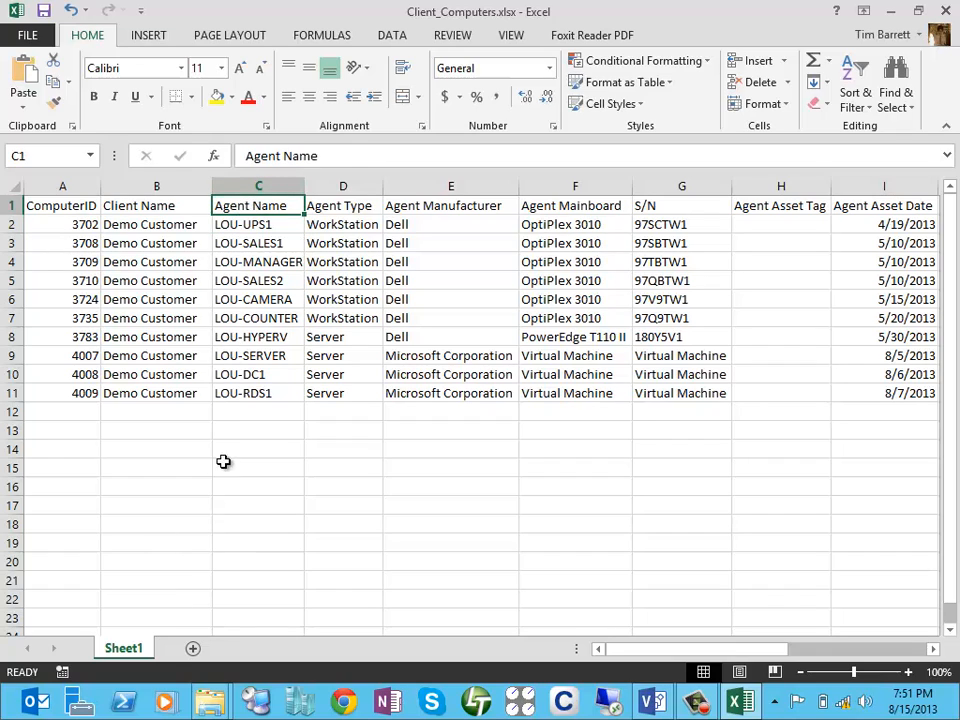
{"action": "type", "text": "Asset Name"}
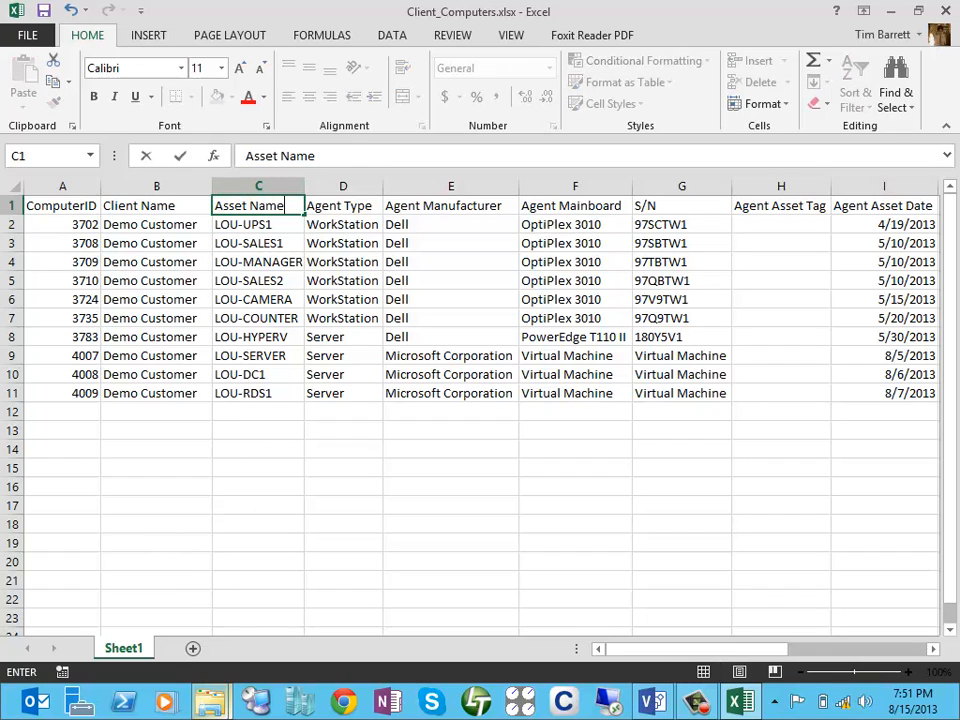
{"action": "key", "text": "Return"}
{"action": "key", "text": "alt+f"}
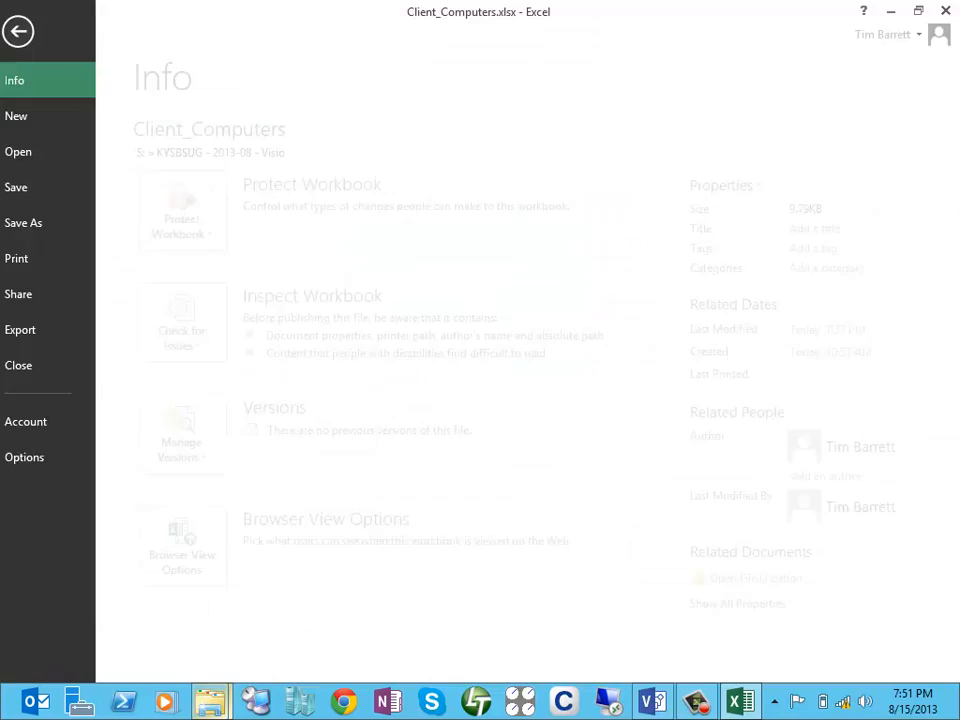
{"action": "mouse_move", "coordinate": [210, 701]}
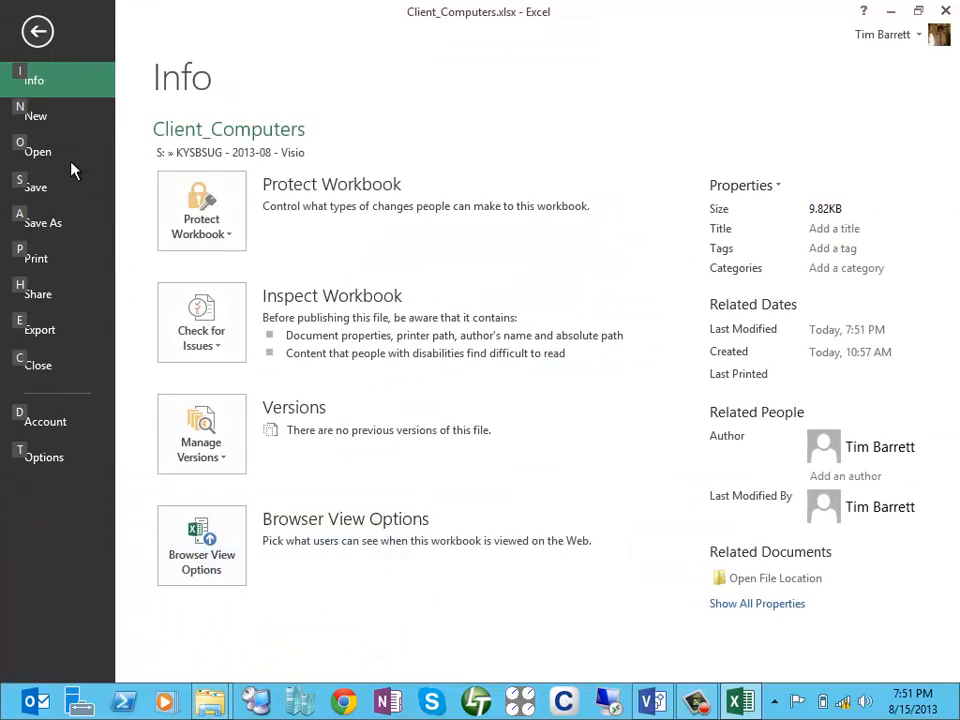
{"action": "left_click", "coordinate": [79, 186]}
Switch to Visio, refresh all linked data from Sheet1 and close the Refresh Data dialog.
{"action": "key", "text": "alt+Tab"}
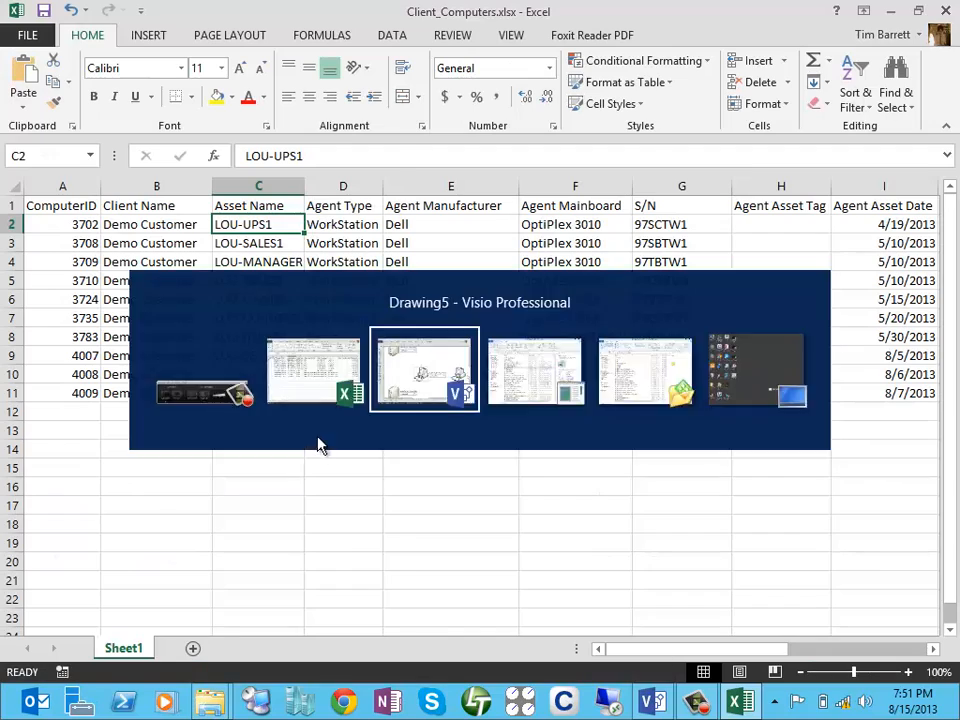
{"action": "left_click", "coordinate": [666, 272]}
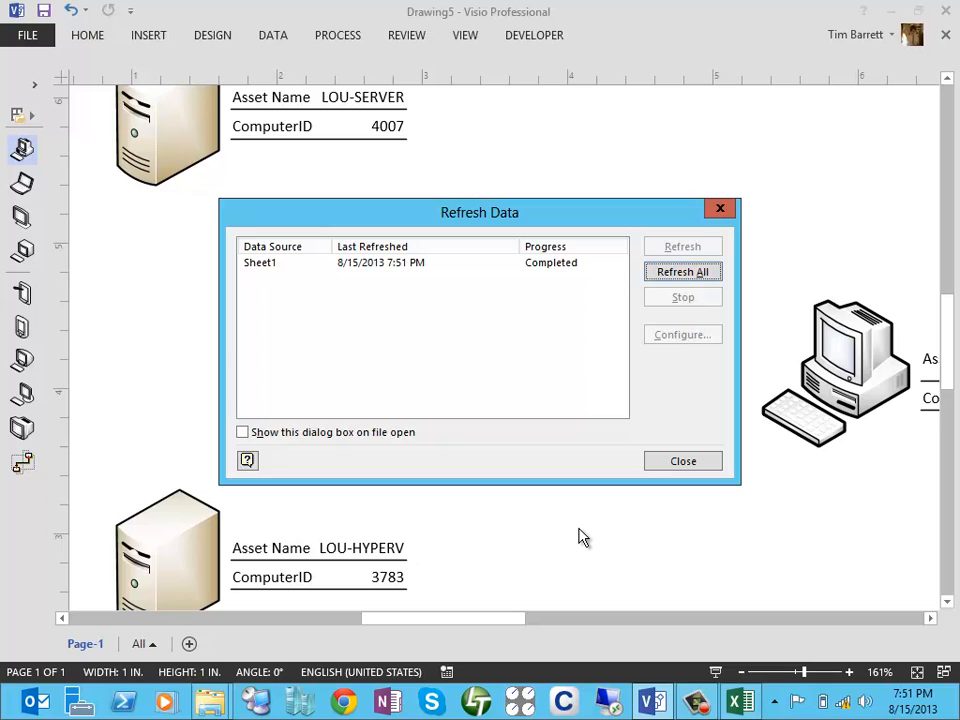
{"action": "left_click", "coordinate": [684, 466]}
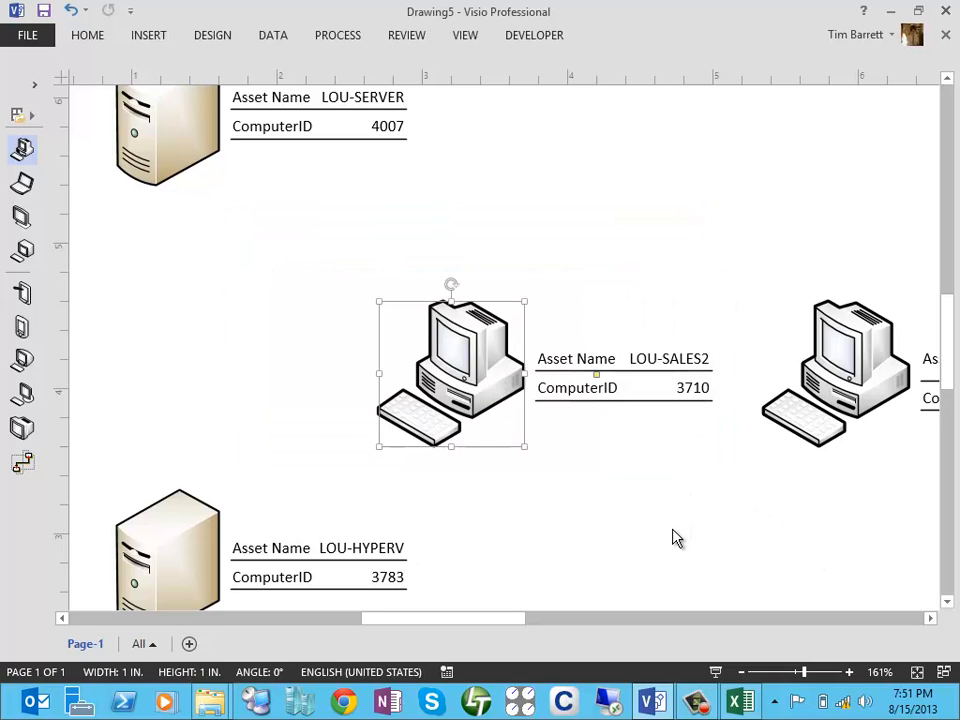
Switch to the Excel workbook and insert a column before Agent Asset Tag, with the header "IP Address" in cell H1.
{"action": "left_click", "coordinate": [738, 705]}
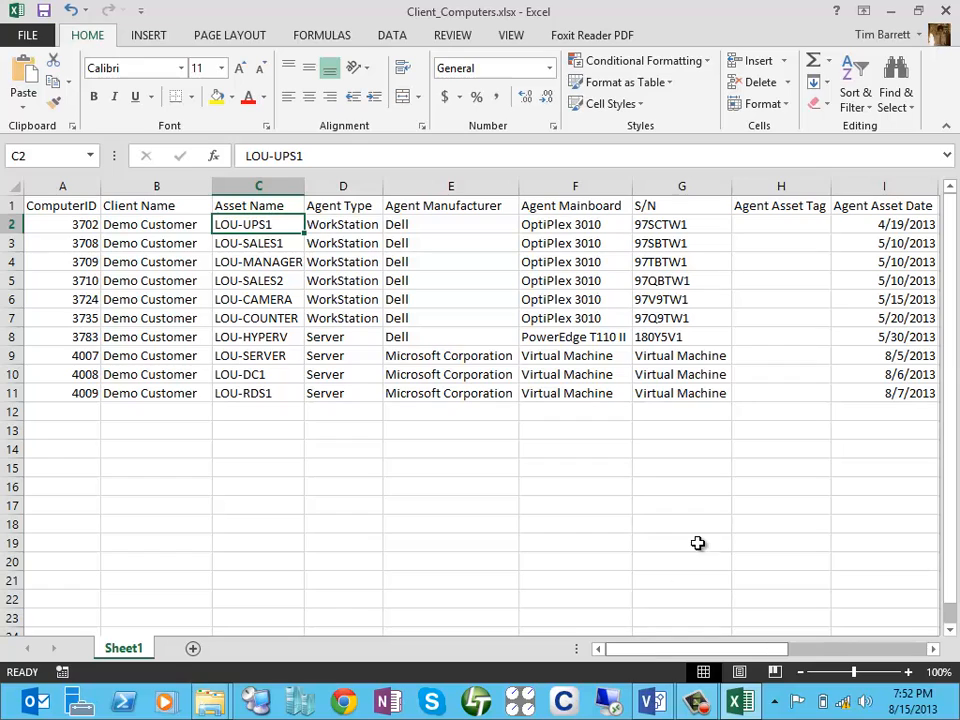
{"action": "left_click", "coordinate": [780, 186]}
{"action": "right_click", "coordinate": [782, 188]}
{"action": "left_click", "coordinate": [824, 319]}
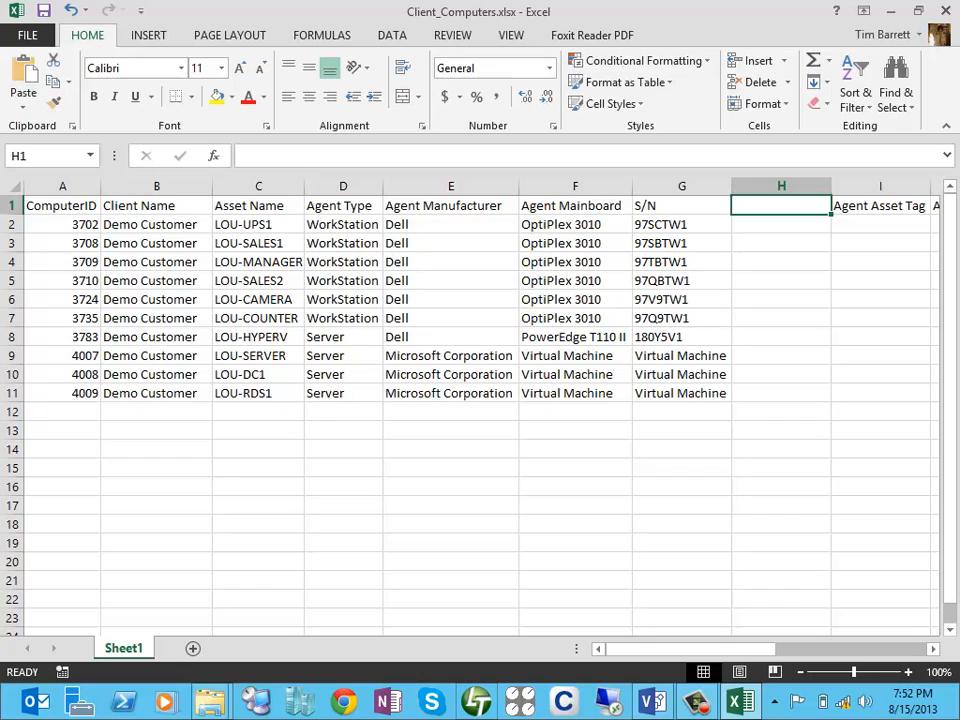
{"action": "type", "text": "IP Address"}
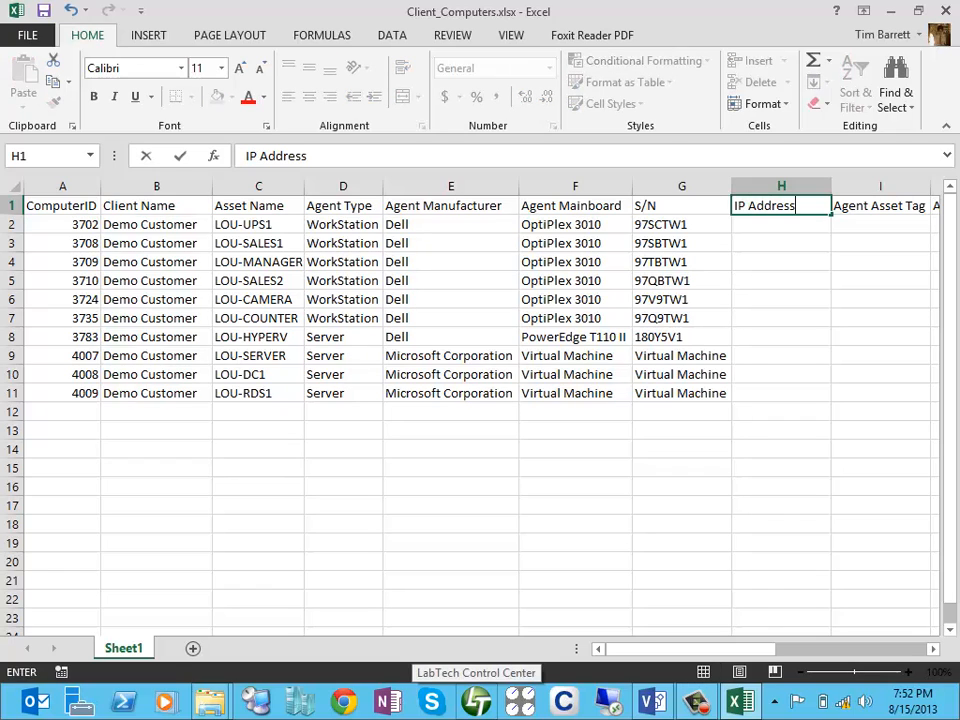
{"action": "key", "text": "Return"}
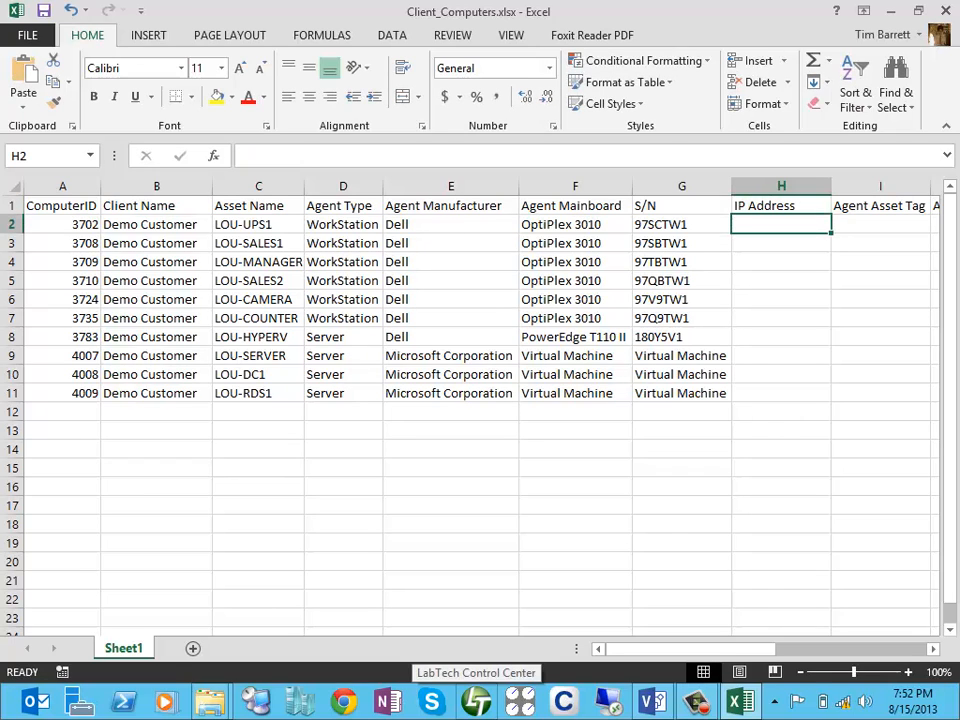
Enter 192.168.40.100 in cell H2 and fill the address series down through the workstation rows to H7.
{"action": "type", "text": "192.1"}
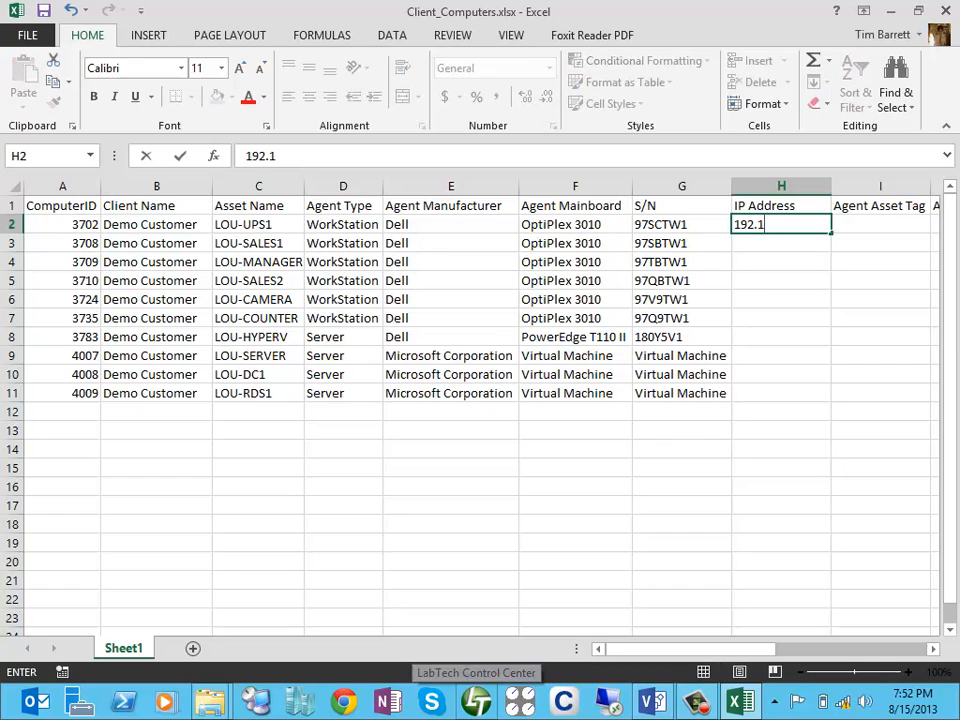
{"action": "type", "text": "68.4"}
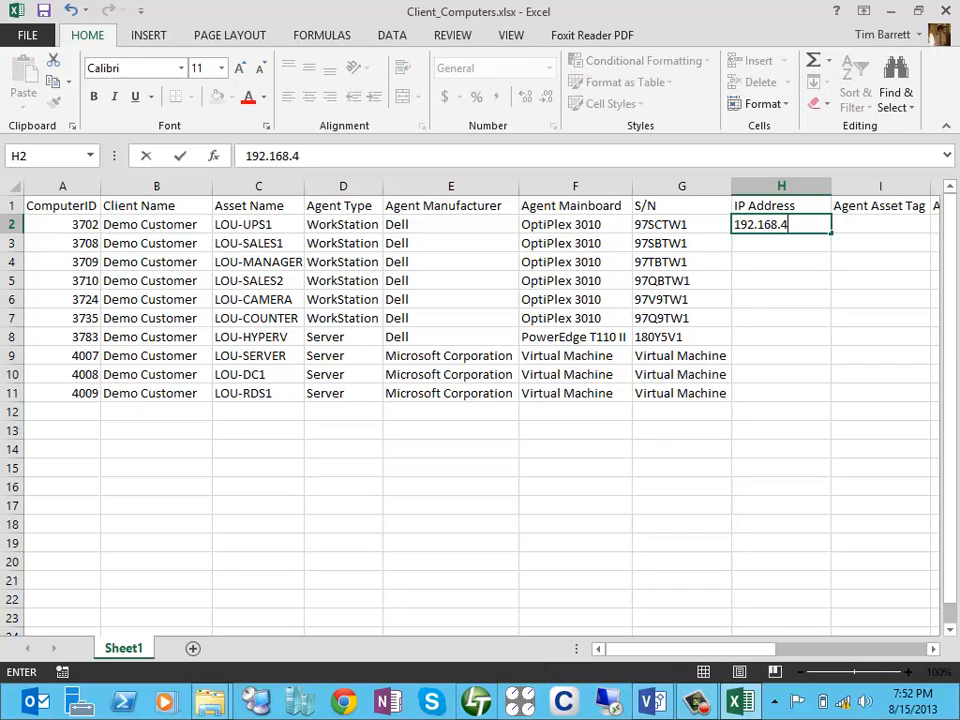
{"action": "type", "text": "0.100"}
{"action": "key", "text": "Return"}
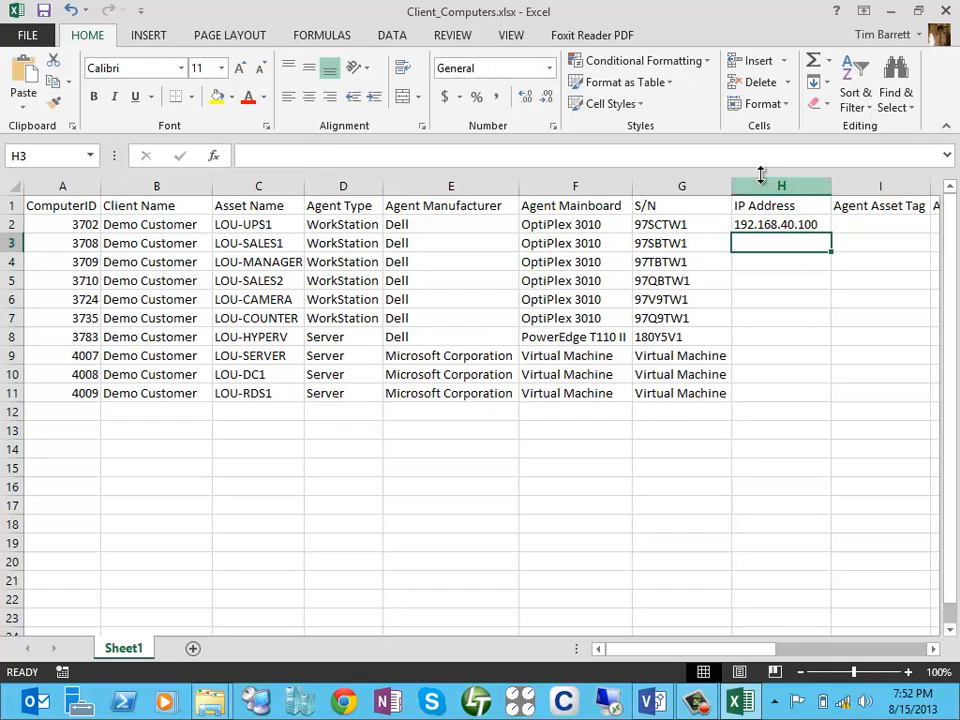
{"action": "left_click", "coordinate": [824, 228]}
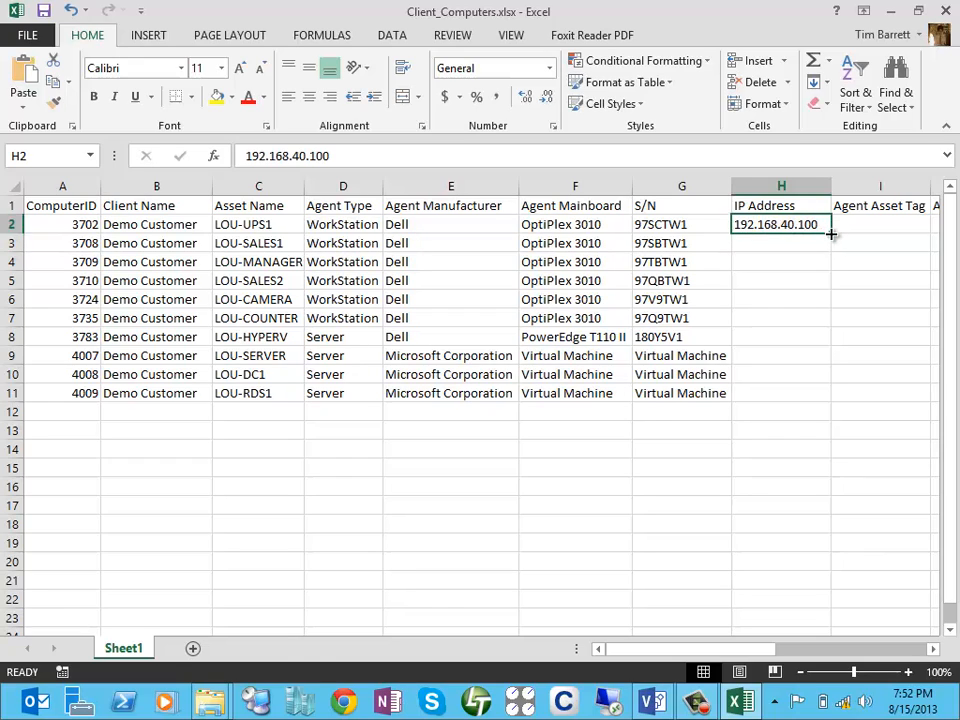
{"action": "left_click_drag", "start_coordinate": [826, 231], "coordinate": [827, 324]}
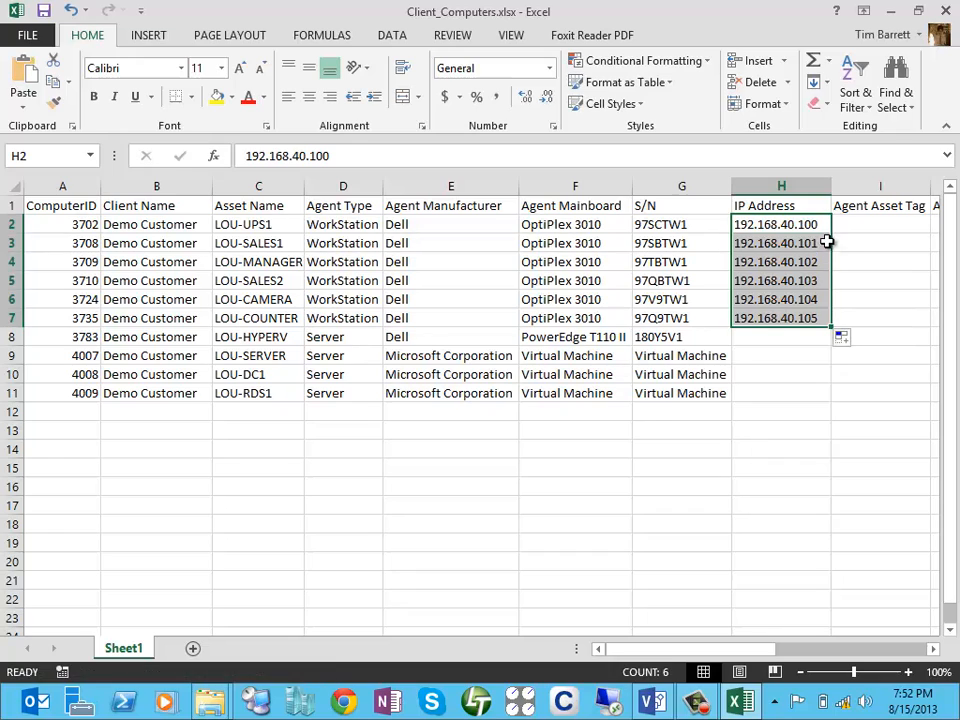
Enter 192.168.20.10 in cell H8 and fill the address series down through the server rows to H11.
{"action": "left_click", "coordinate": [756, 337]}
{"action": "type", "text": "192."}
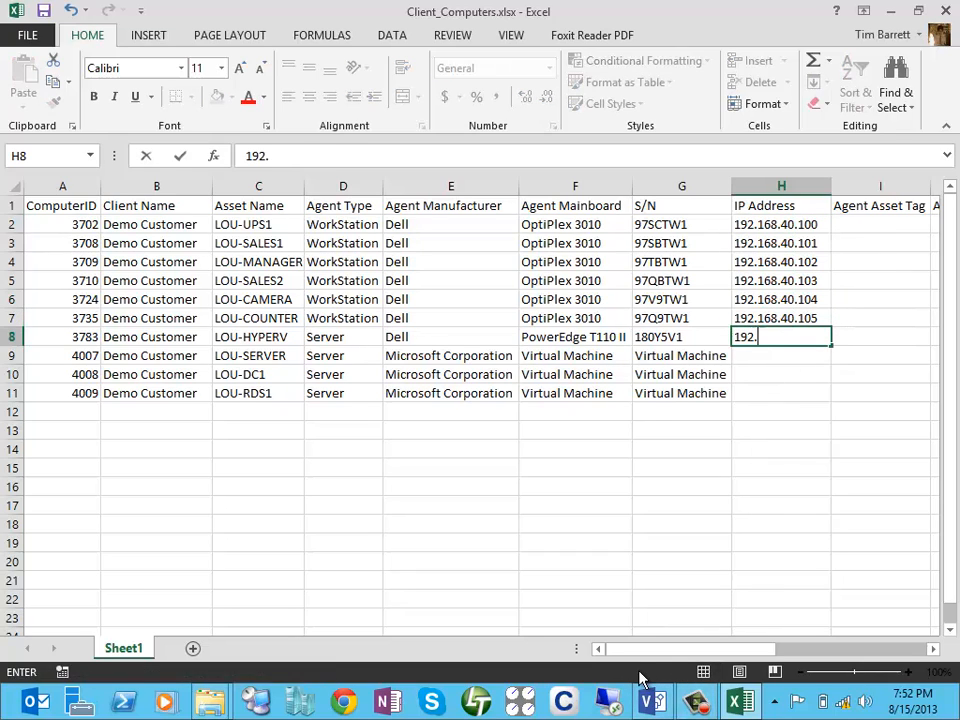
{"action": "type", "text": "168.20.10"}
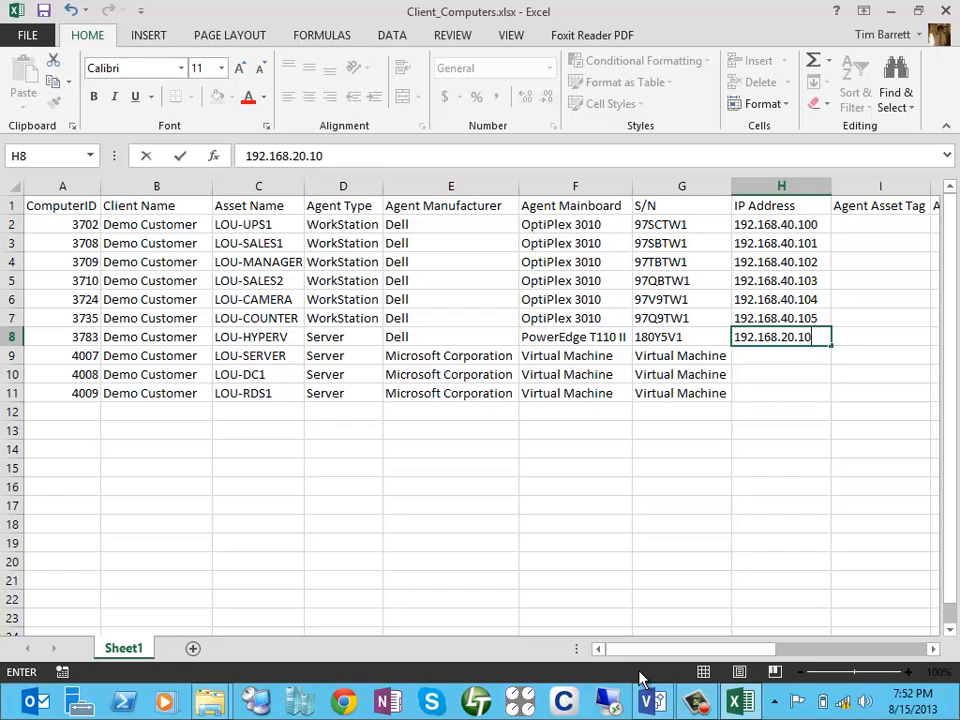
{"action": "key", "text": "Return"}
{"action": "key", "text": "Up"}
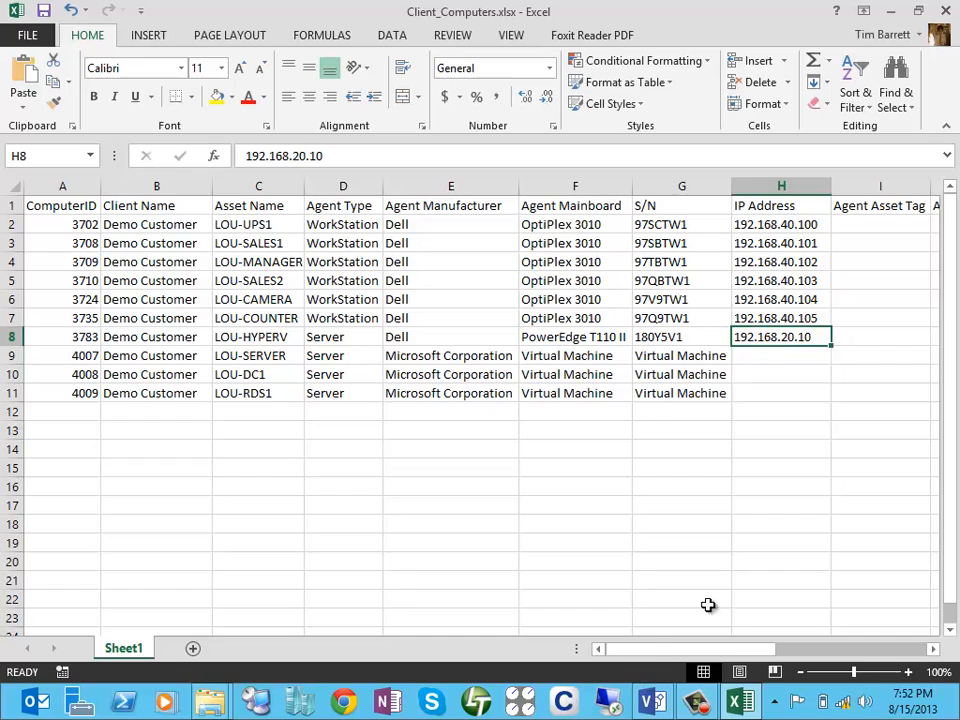
{"action": "left_click_drag", "start_coordinate": [833, 349], "coordinate": [840, 402]}
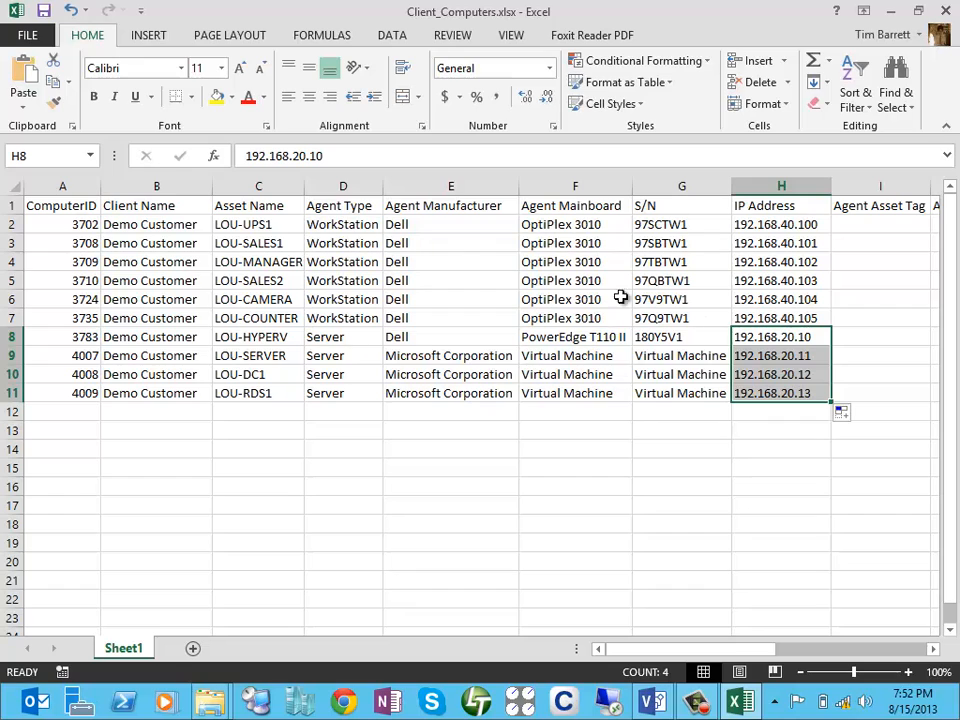
Correct the address in cell H8 to 192.168.40.10 and refill the series down to H11.
{"action": "left_click", "coordinate": [784, 337]}
{"action": "left_click", "coordinate": [298, 152]}
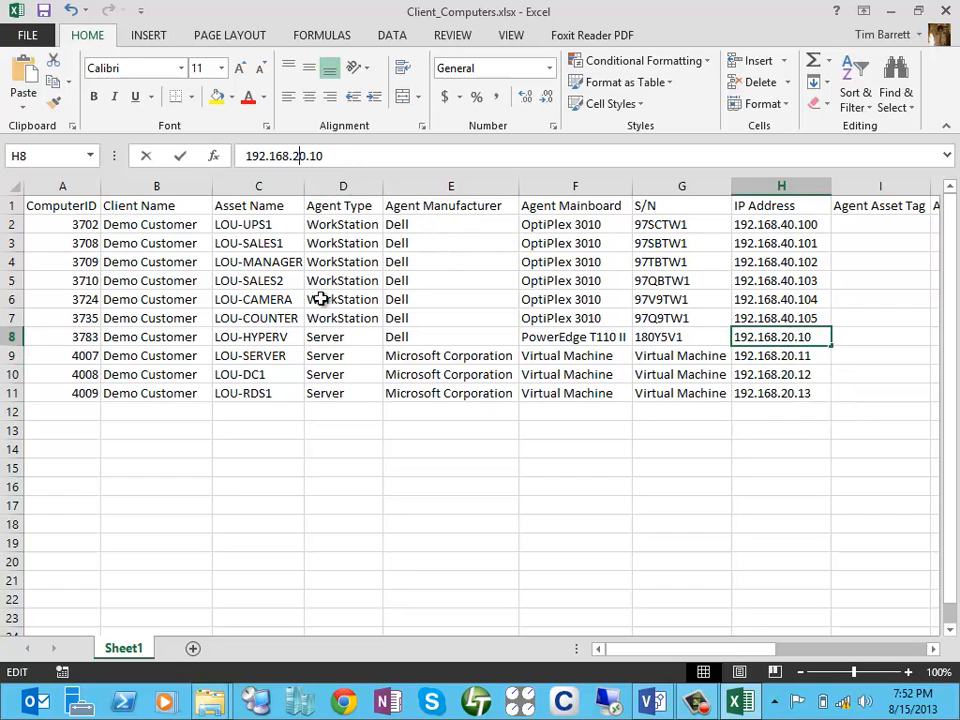
{"action": "key", "text": "BackSpace"}
{"action": "type", "text": "4"}
{"action": "key", "text": "Return"}
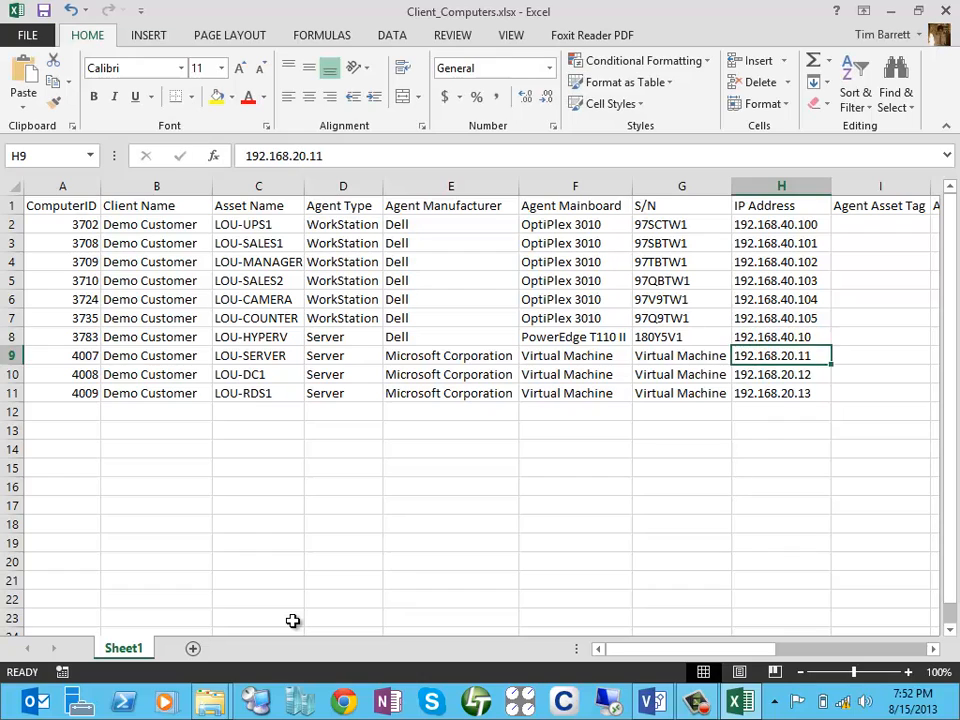
{"action": "key", "text": "Up"}
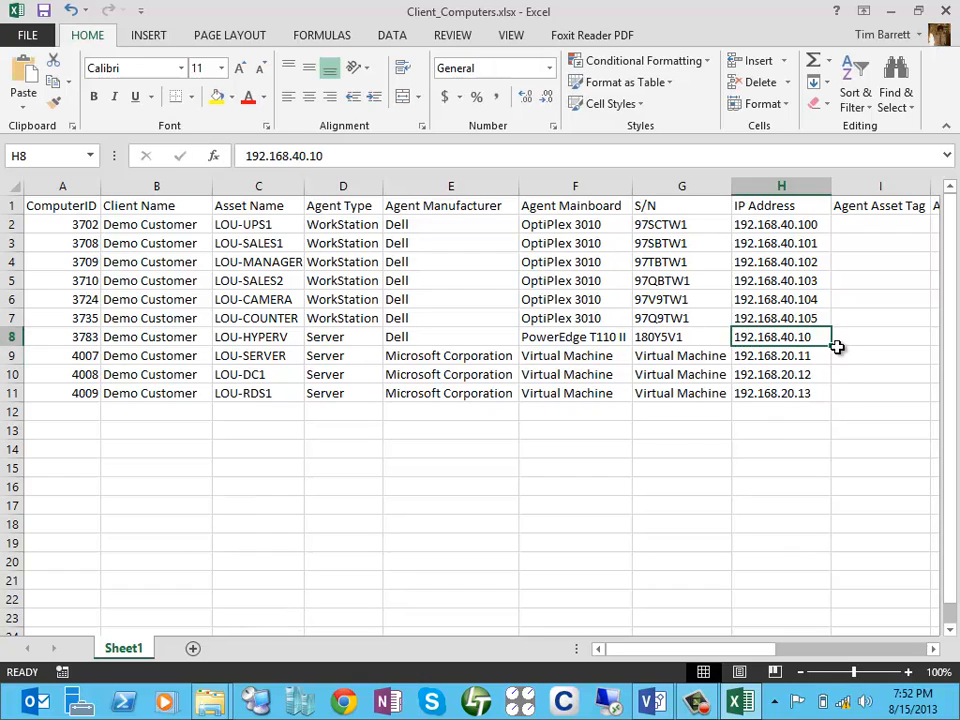
{"action": "left_click_drag", "start_coordinate": [831, 350], "coordinate": [831, 400]}
{"action": "left_click", "coordinate": [181, 417]}
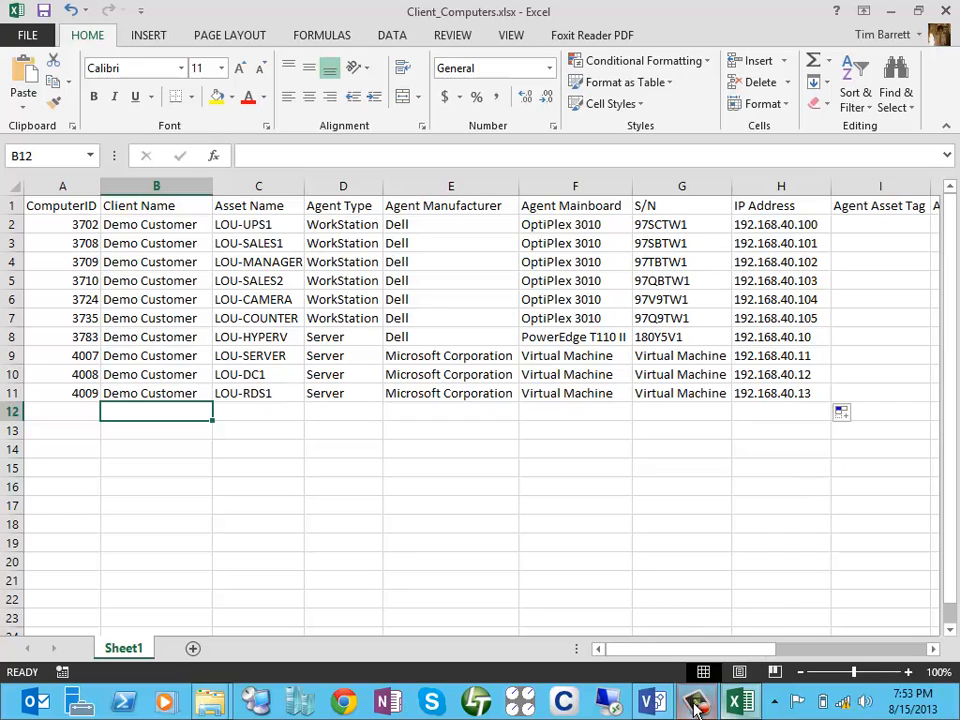
Switch to Visio, refresh all linked data to bring in the new IP Address column, and close the refresh dialog.
{"action": "left_click", "coordinate": [652, 702]}
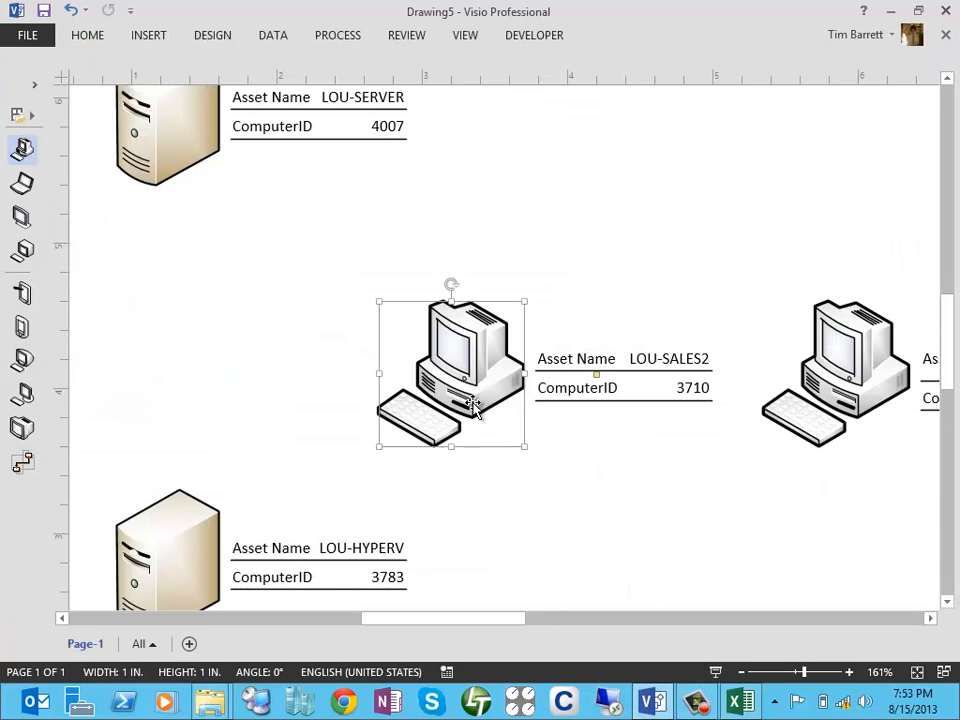
{"action": "left_click", "coordinate": [280, 38]}
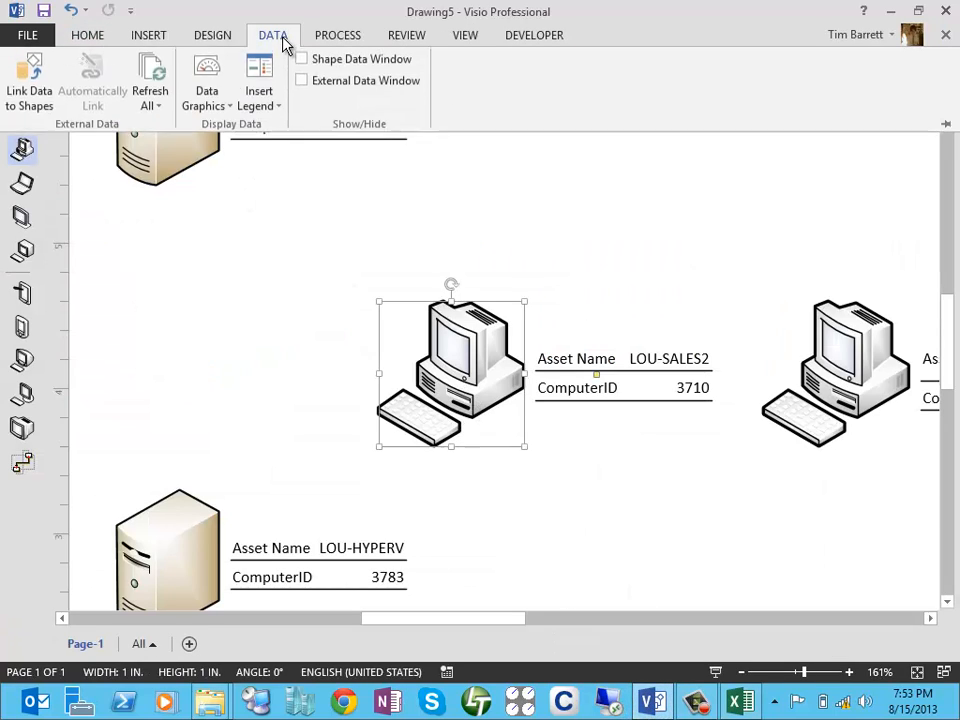
{"action": "left_click", "coordinate": [153, 82]}
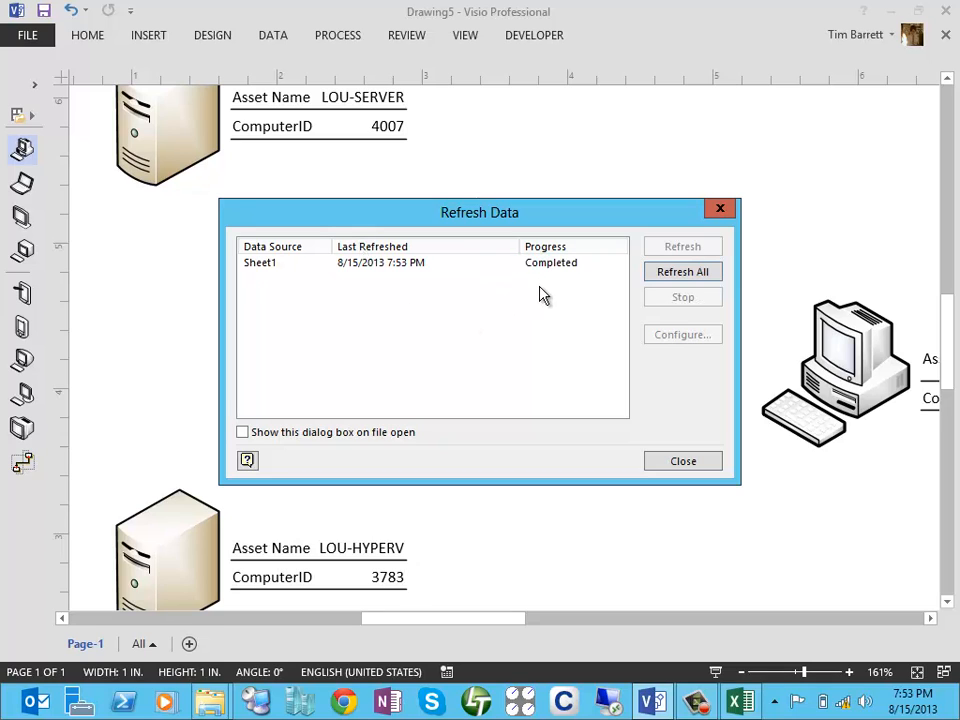
{"action": "left_click", "coordinate": [700, 466]}
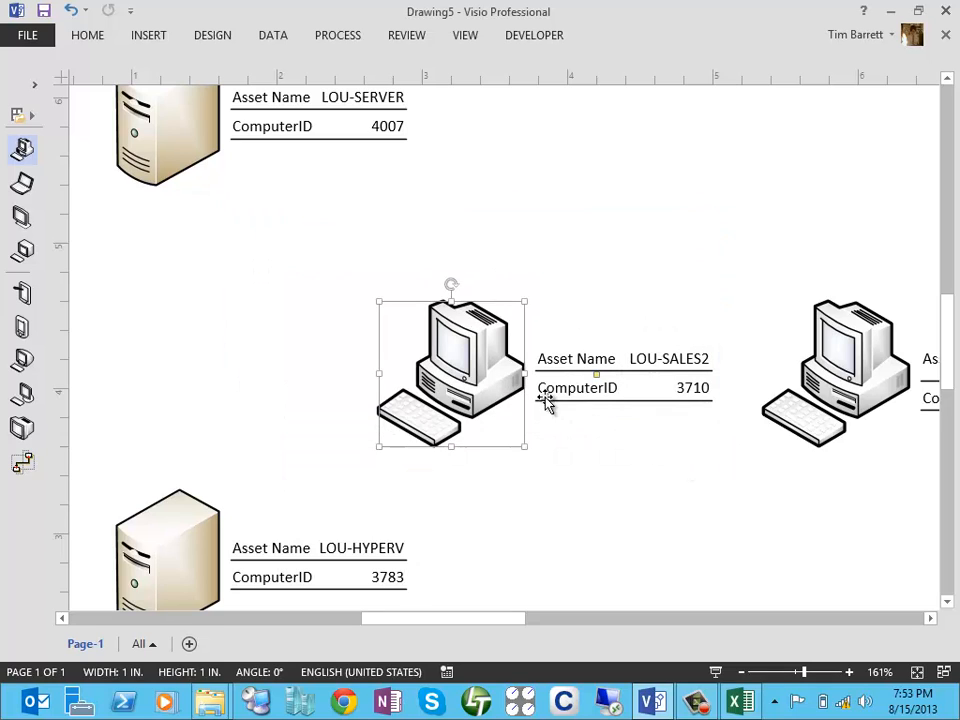
Add the IP Address field as a text callout item to the data graphic for all shapes that use it.
{"action": "right_click", "coordinate": [499, 364]}
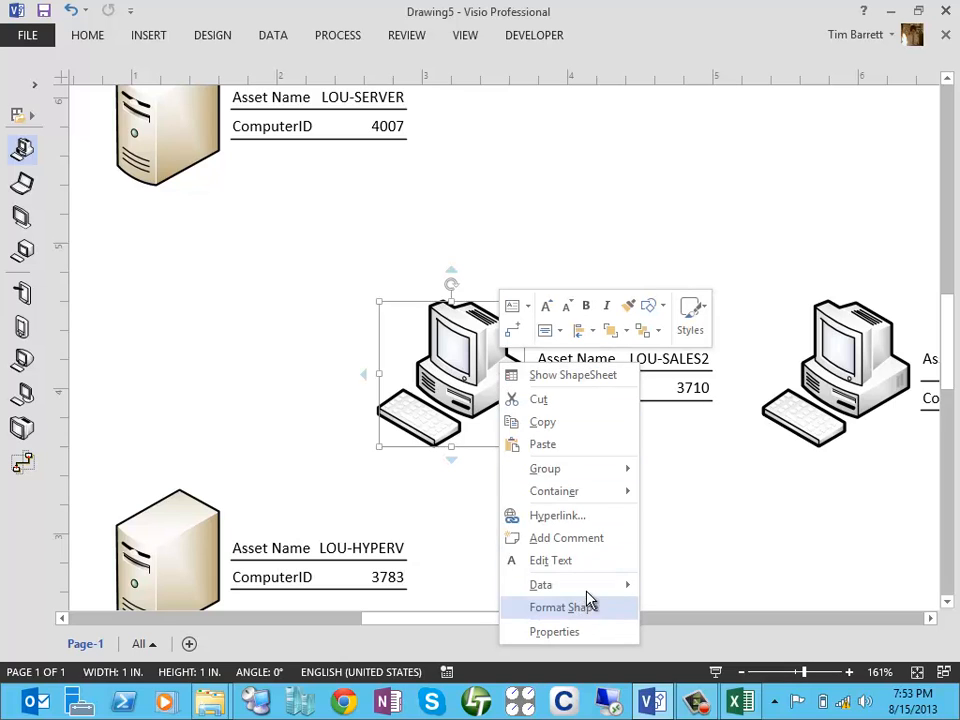
{"action": "mouse_move", "coordinate": [585, 588]}
{"action": "left_click", "coordinate": [683, 600]}
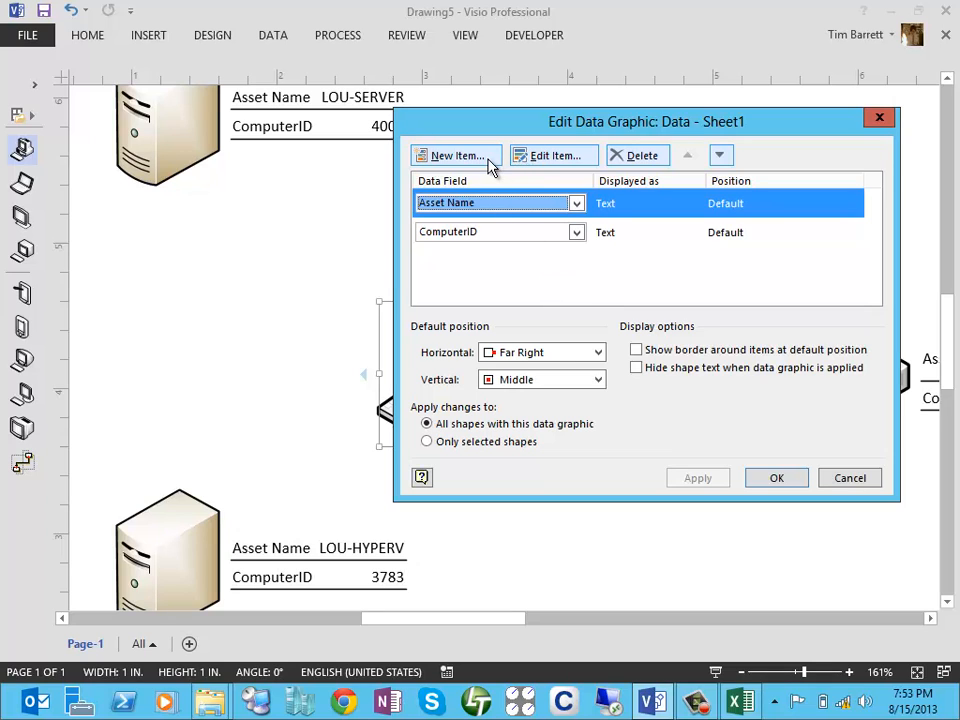
{"action": "left_click", "coordinate": [488, 160]}
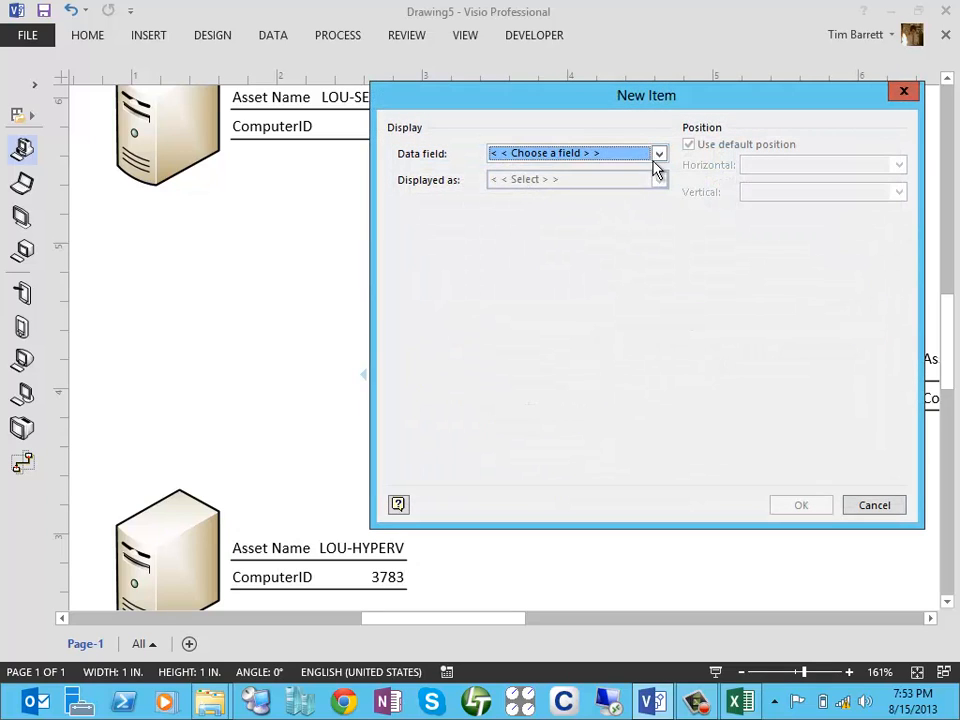
{"action": "left_click", "coordinate": [657, 157]}
{"action": "left_click_drag", "start_coordinate": [660, 201], "coordinate": [632, 233]}
{"action": "left_click", "coordinate": [570, 234]}
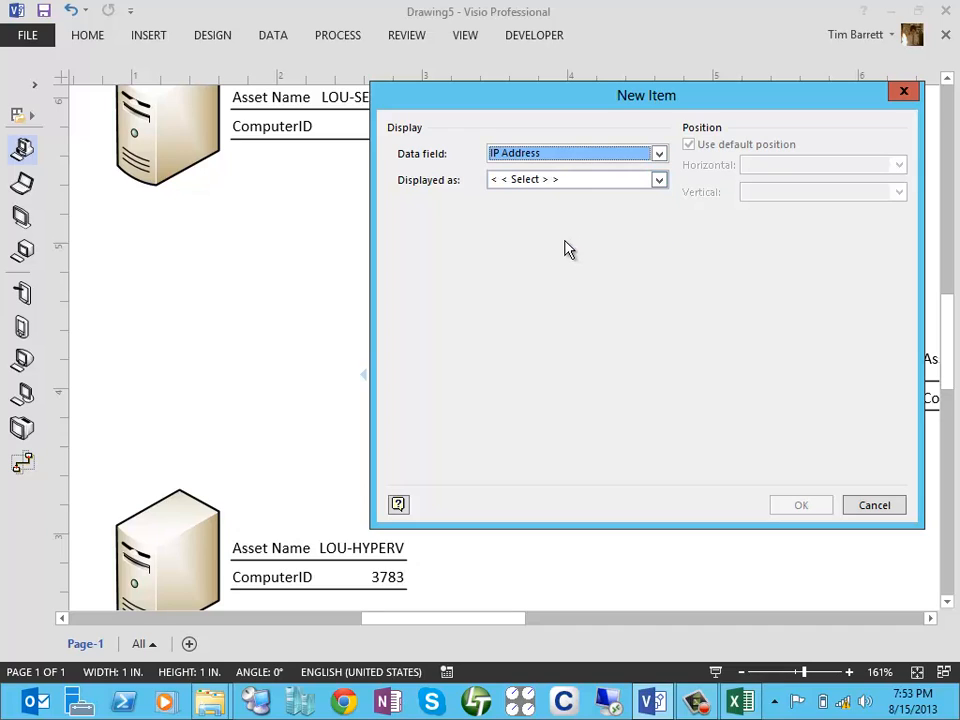
{"action": "left_click", "coordinate": [660, 182]}
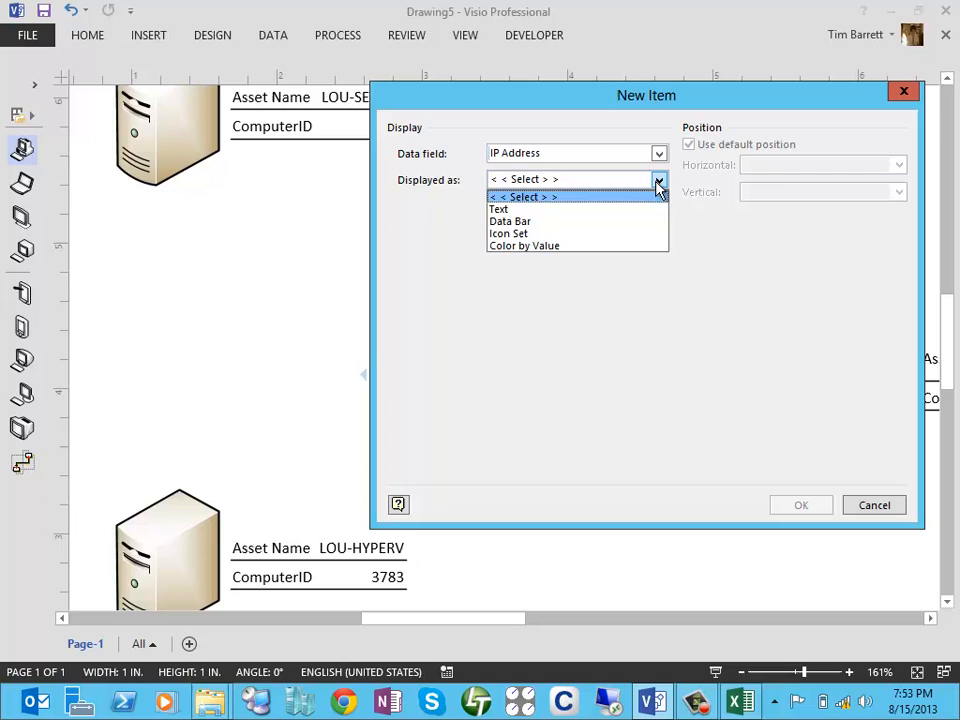
{"action": "left_click", "coordinate": [594, 208]}
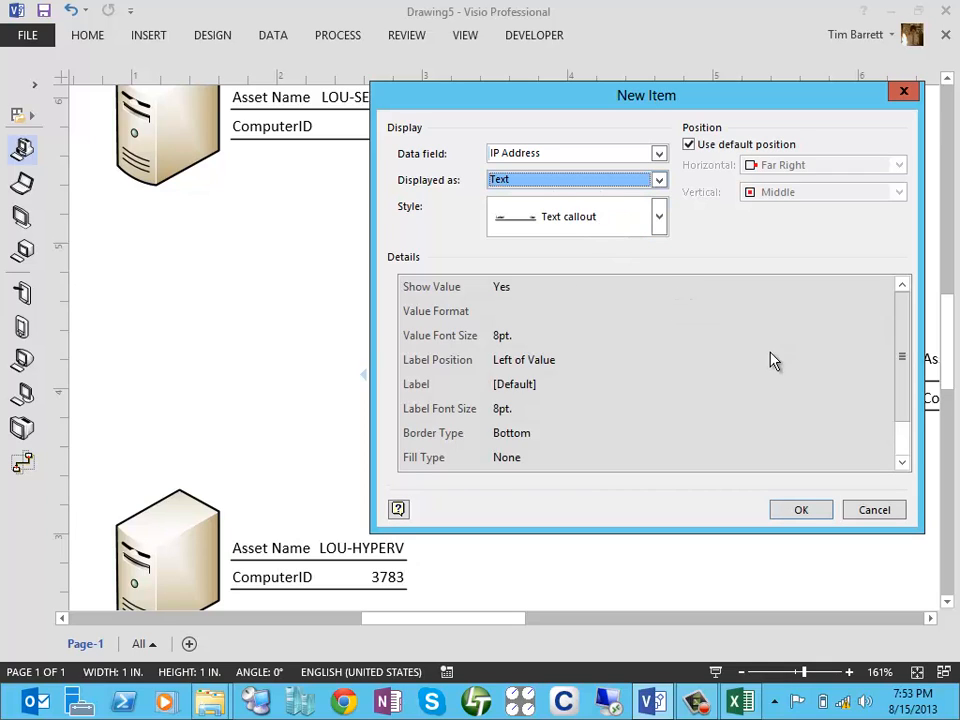
{"action": "left_click", "coordinate": [802, 510]}
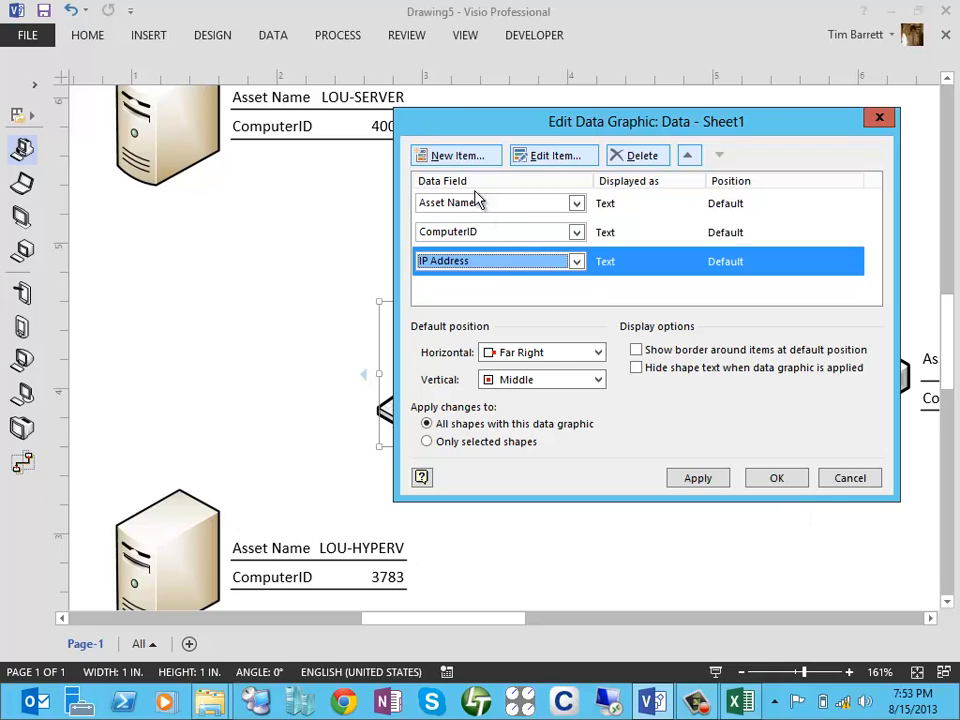
{"action": "left_click", "coordinate": [724, 486]}
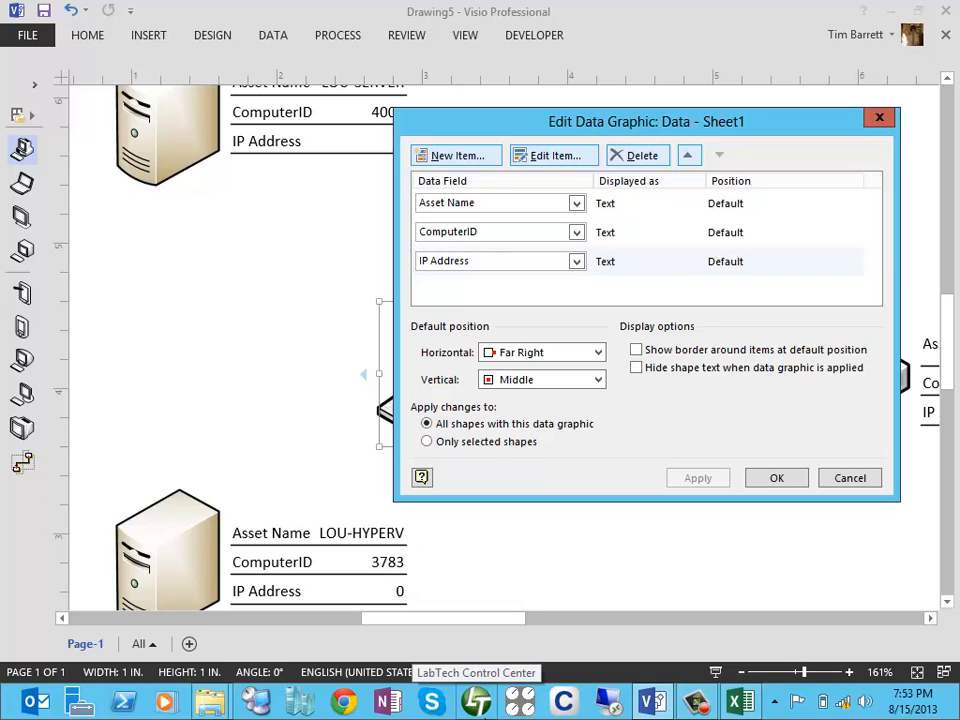
{"action": "left_click", "coordinate": [806, 478]}
Switch to Excel to check the IP Address column in Client_Computers.xlsx, and return to Visio.
{"action": "mouse_move", "coordinate": [740, 702]}
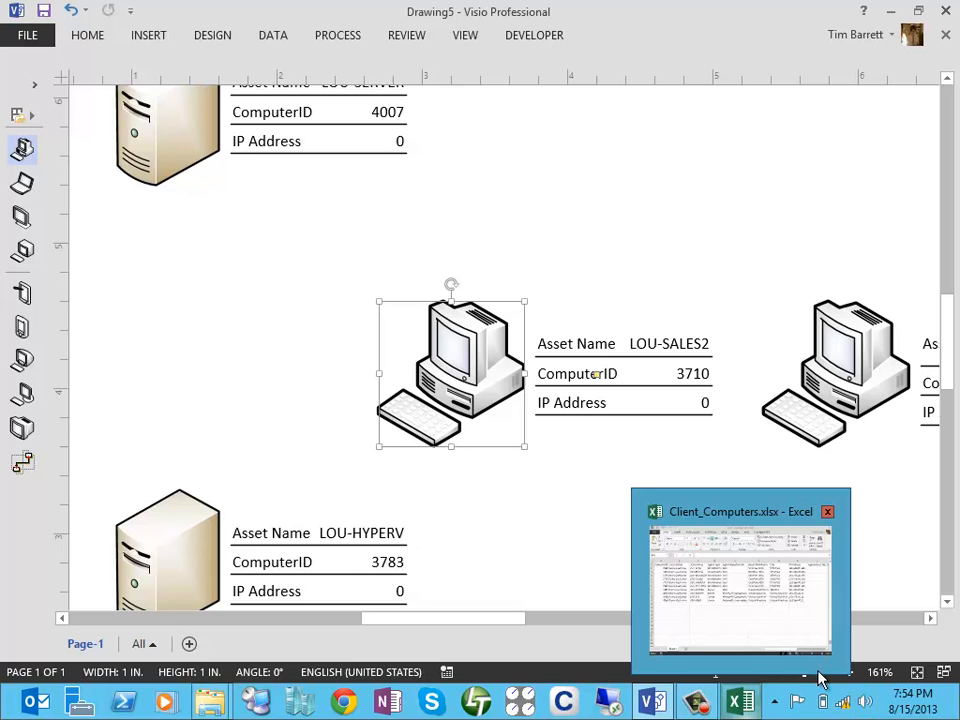
{"action": "left_click", "coordinate": [740, 704]}
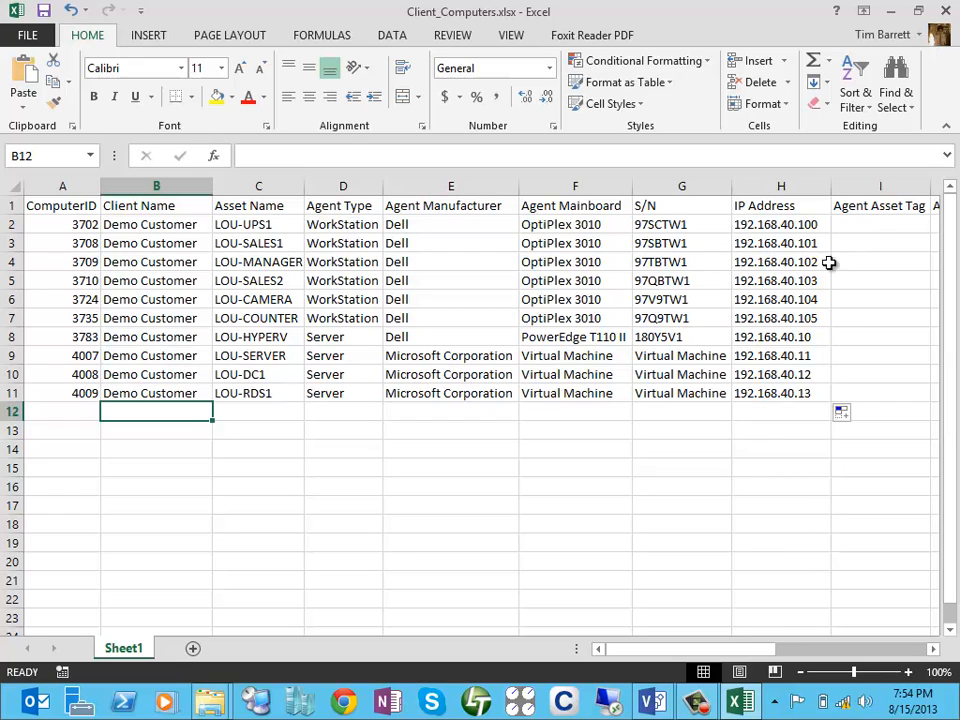
{"action": "left_click", "coordinate": [657, 695]}
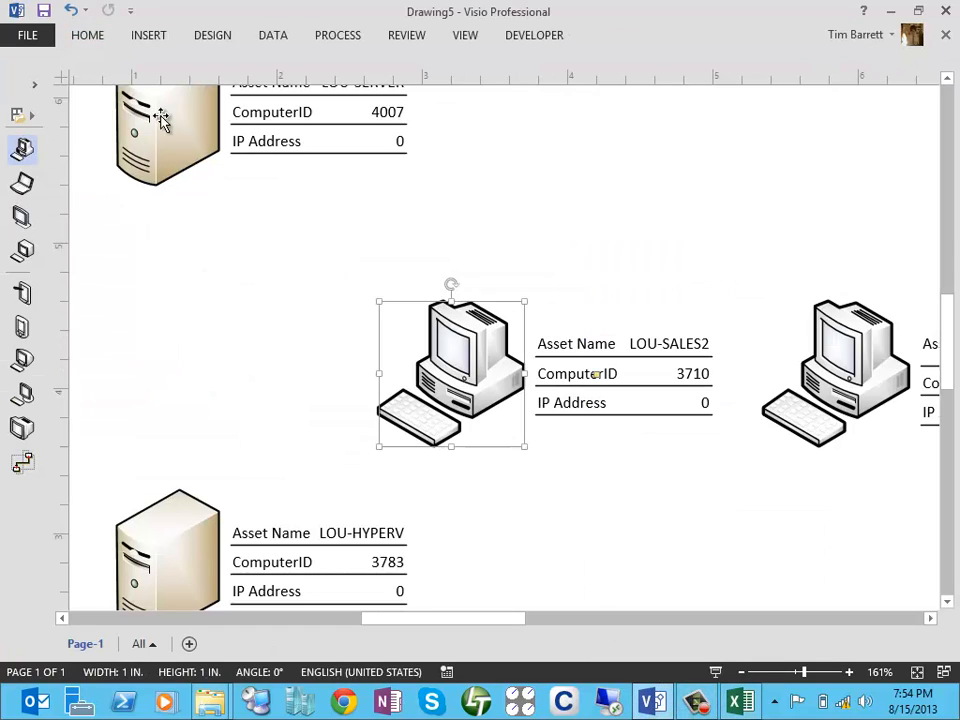
Display the External Data window beneath the drawing.
{"action": "left_click", "coordinate": [468, 36]}
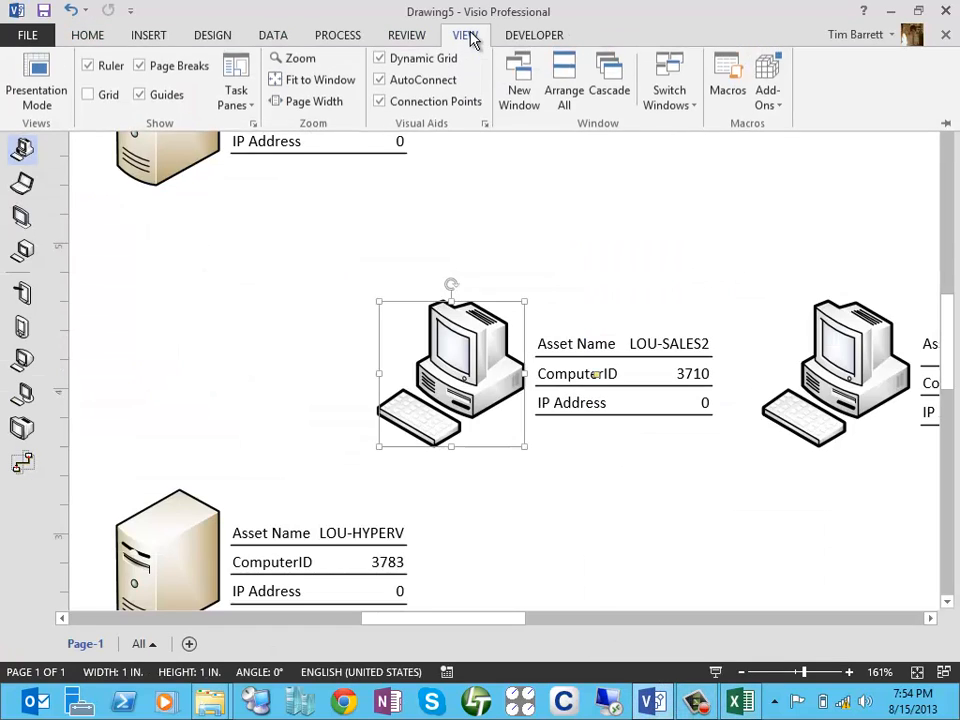
{"action": "left_click", "coordinate": [272, 38]}
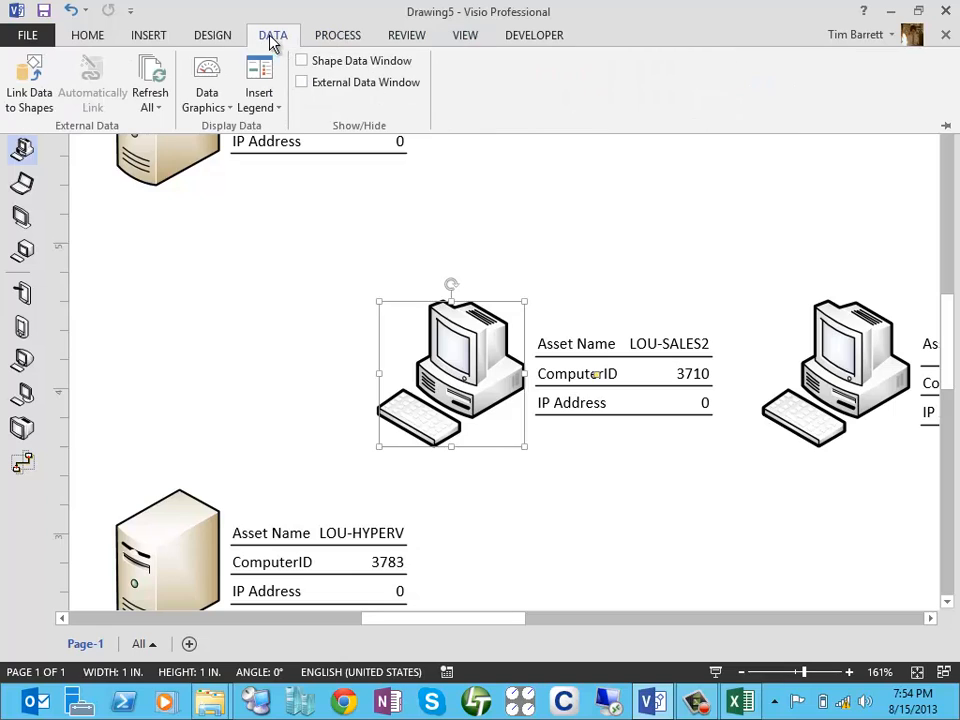
{"action": "left_click", "coordinate": [308, 86]}
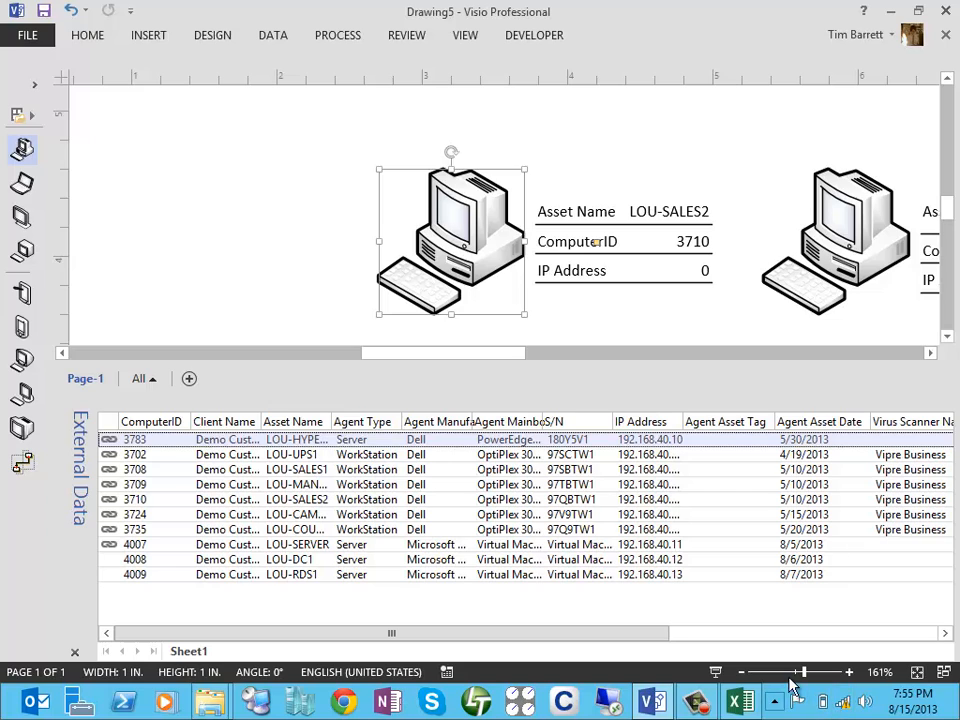
Unlink the LOU-SALES2 computer shape from its data row and select row 3710 in the external data.
{"action": "left_click_drag", "start_coordinate": [803, 672], "coordinate": [795, 672]}
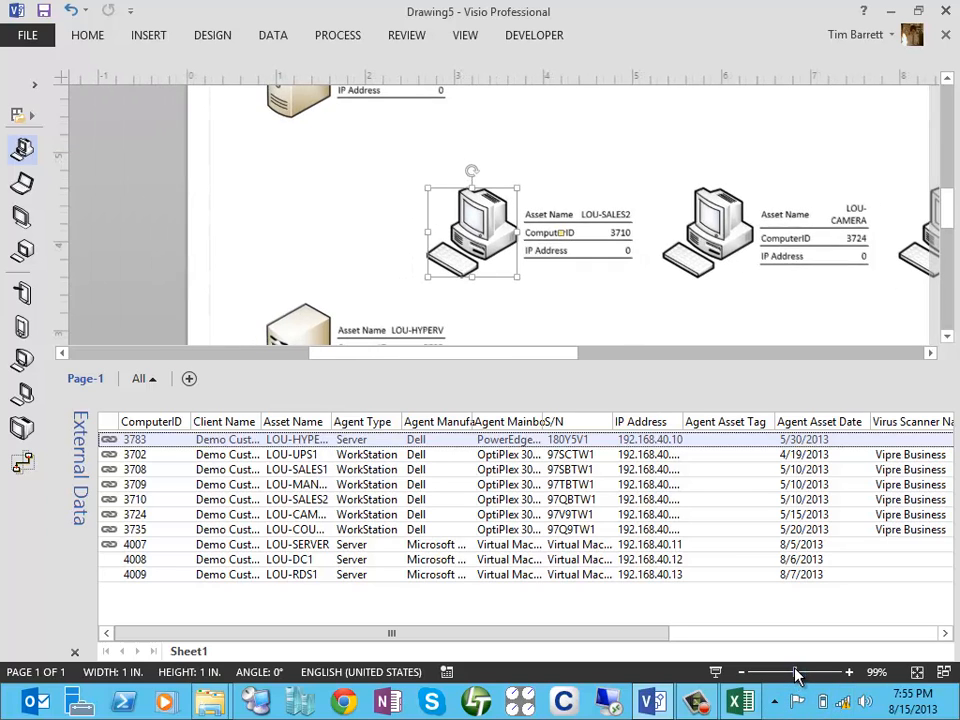
{"action": "right_click", "coordinate": [574, 234]}
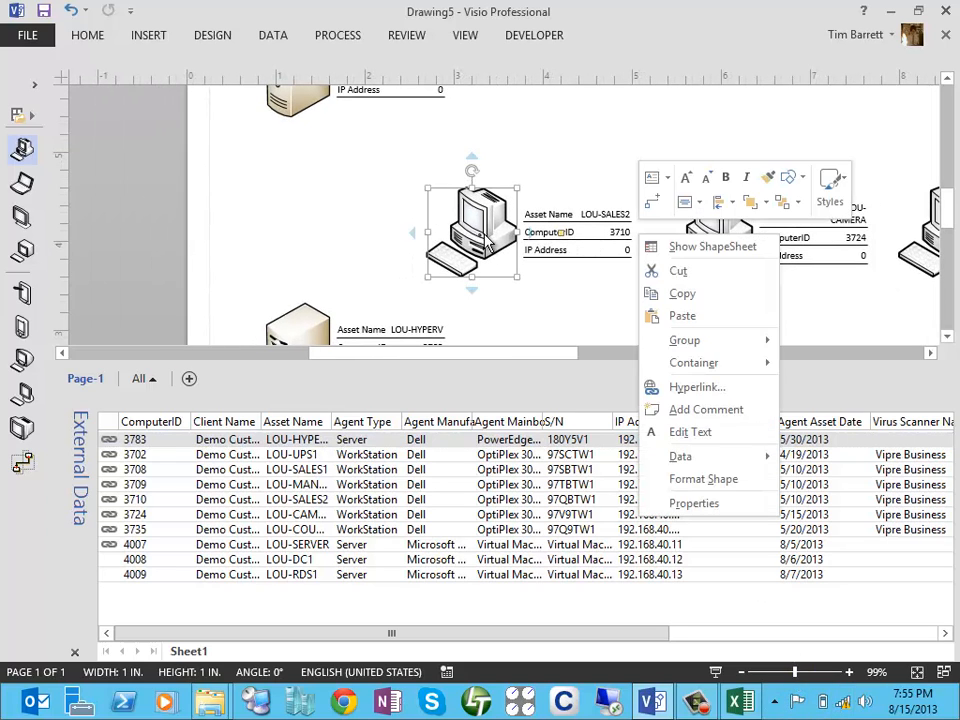
{"action": "mouse_move", "coordinate": [718, 464]}
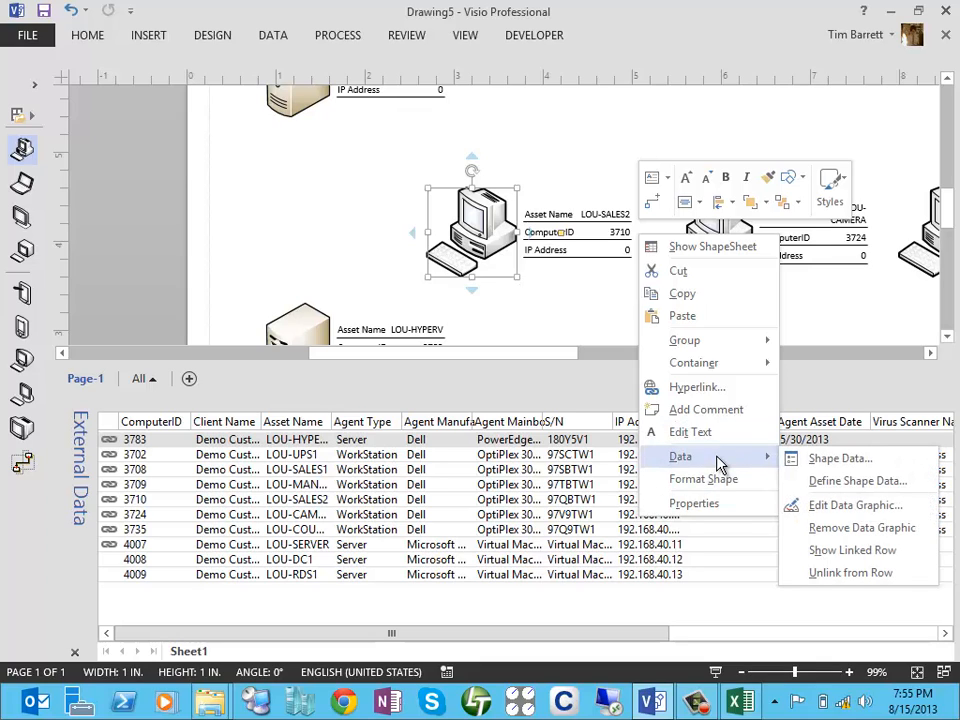
{"action": "left_click", "coordinate": [851, 573]}
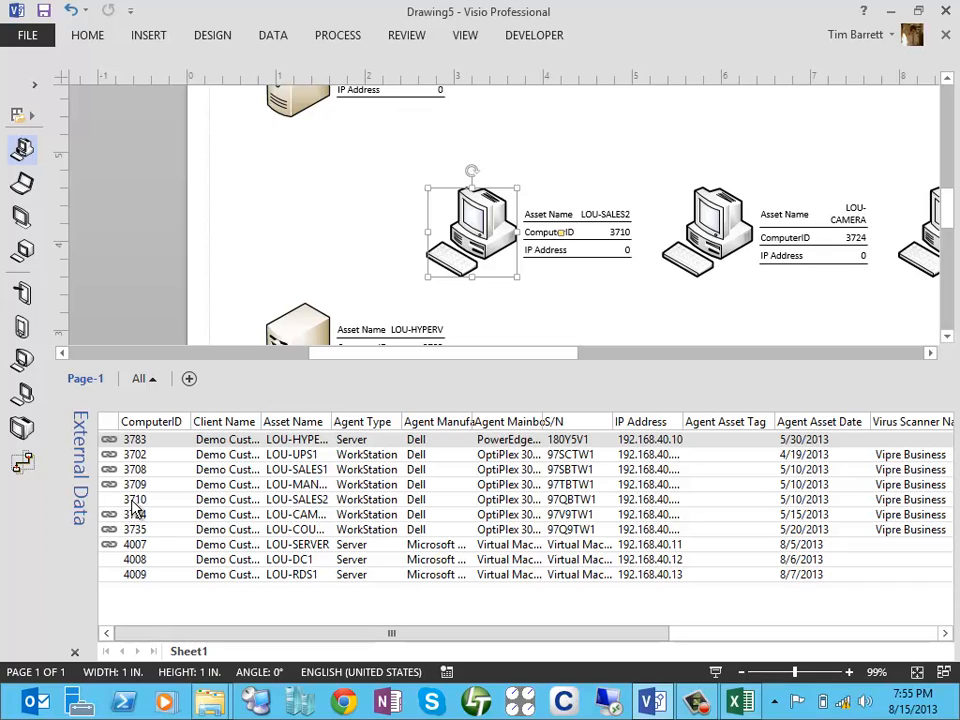
{"action": "left_click", "coordinate": [132, 502]}
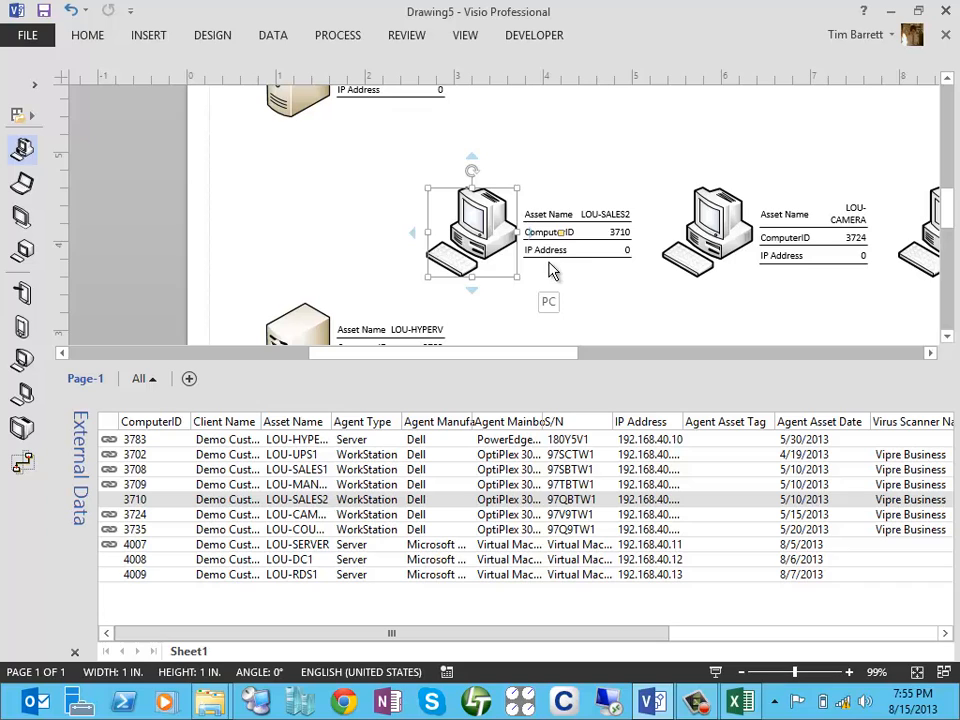
Refresh all linked data and link row 3710 to the LOU-SALES2 computer shape again.
{"action": "left_click", "coordinate": [278, 37]}
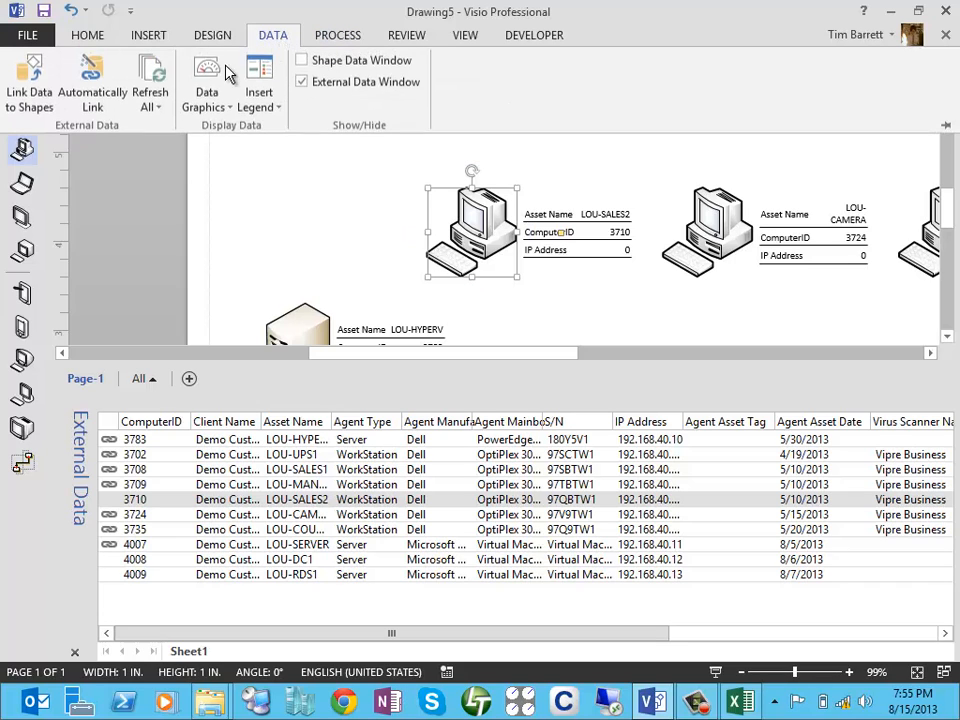
{"action": "left_click", "coordinate": [155, 78]}
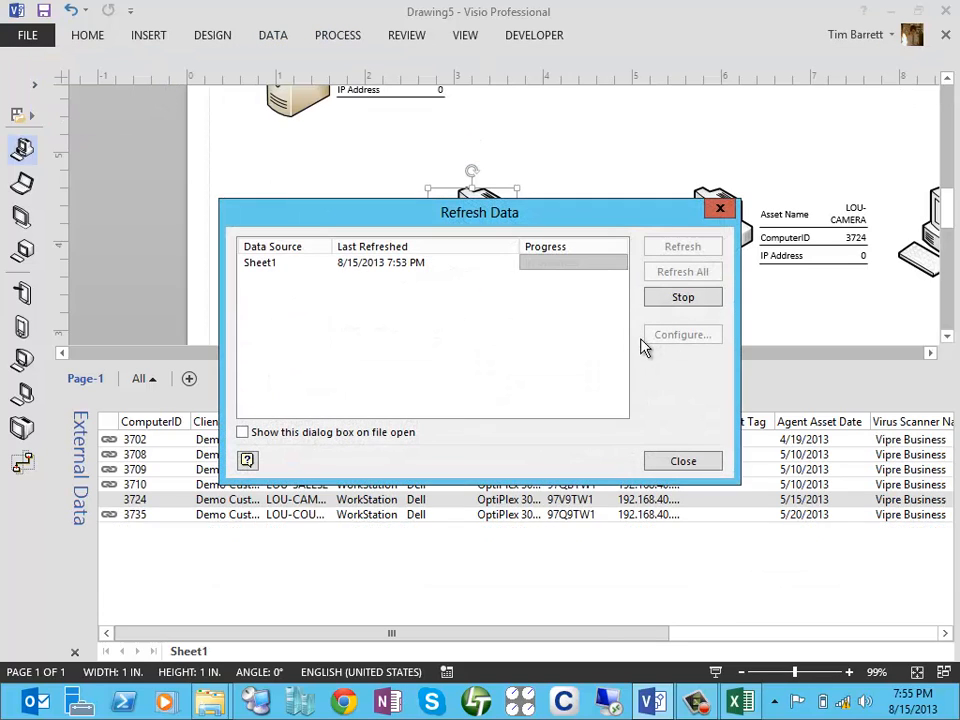
{"action": "left_click", "coordinate": [682, 461]}
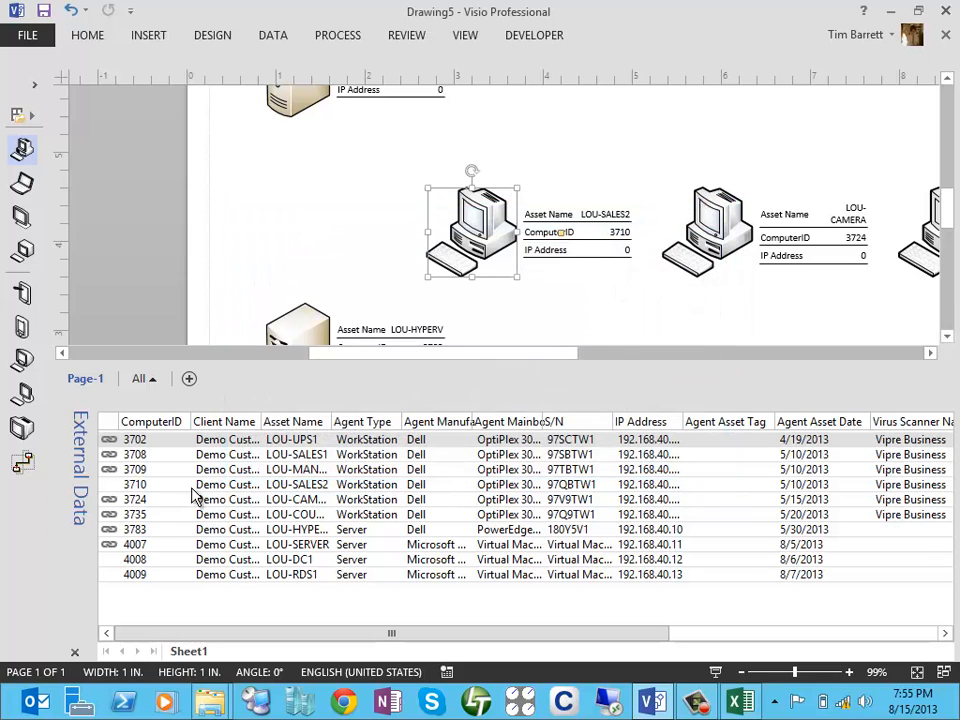
{"action": "left_click", "coordinate": [144, 485]}
{"action": "left_click_drag", "start_coordinate": [144, 489], "coordinate": [455, 245]}
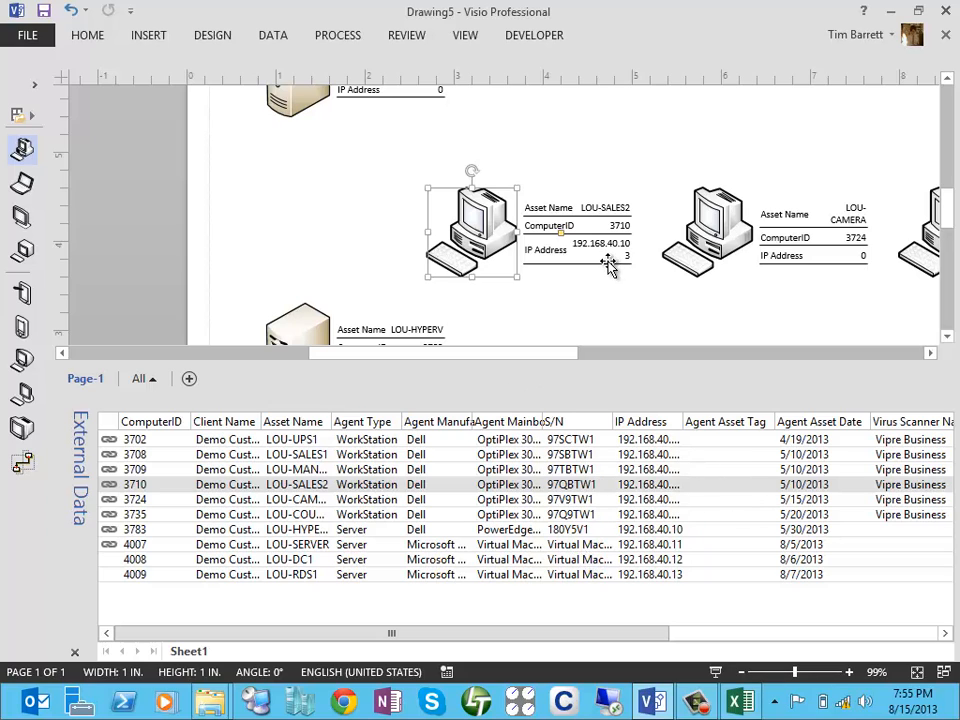
Unlink the LOU-CAMERA computer shape from its row and link it again to external data row 3724.
{"action": "right_click", "coordinate": [733, 248]}
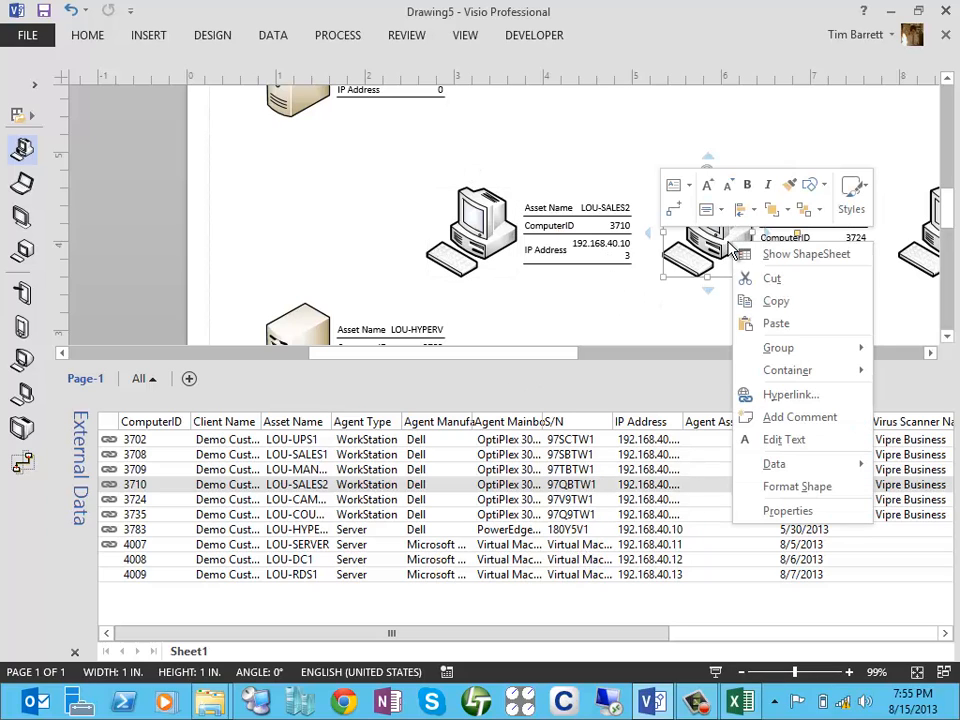
{"action": "mouse_move", "coordinate": [771, 475]}
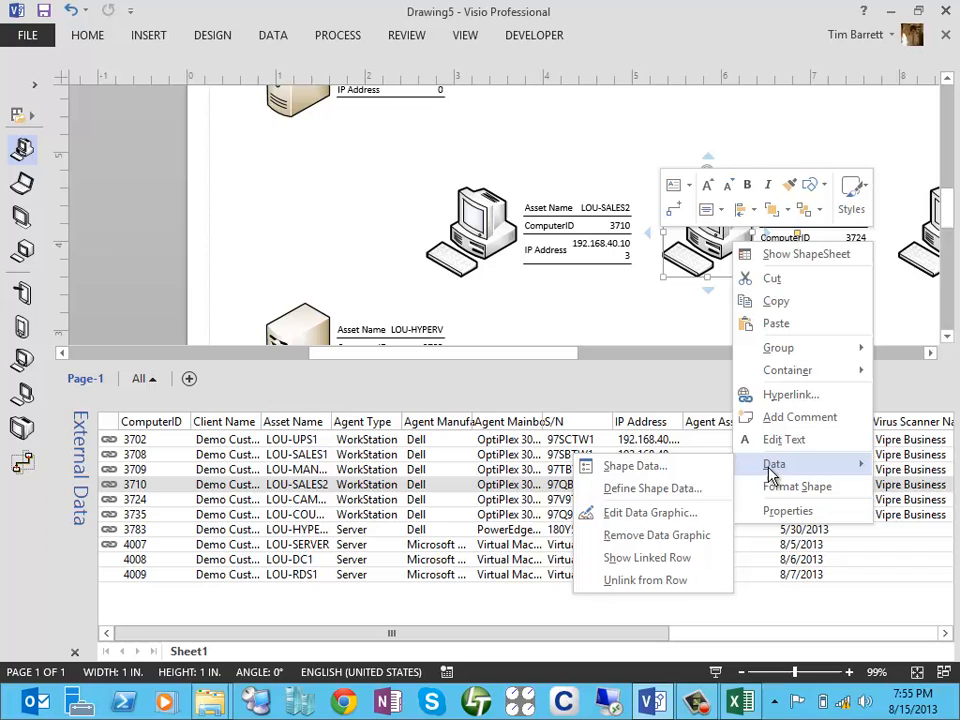
{"action": "left_click", "coordinate": [668, 580]}
{"action": "left_click_drag", "start_coordinate": [175, 502], "coordinate": [708, 244]}
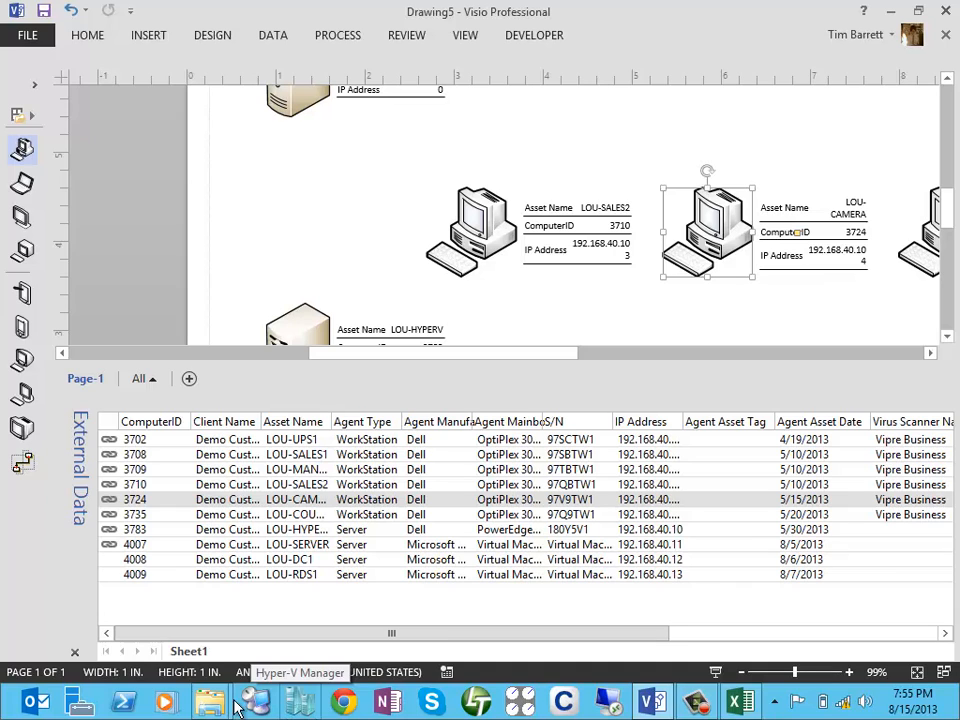
Remove the ComputerID item from the data graphic for all shapes that use it.
{"action": "right_click", "coordinate": [502, 238]}
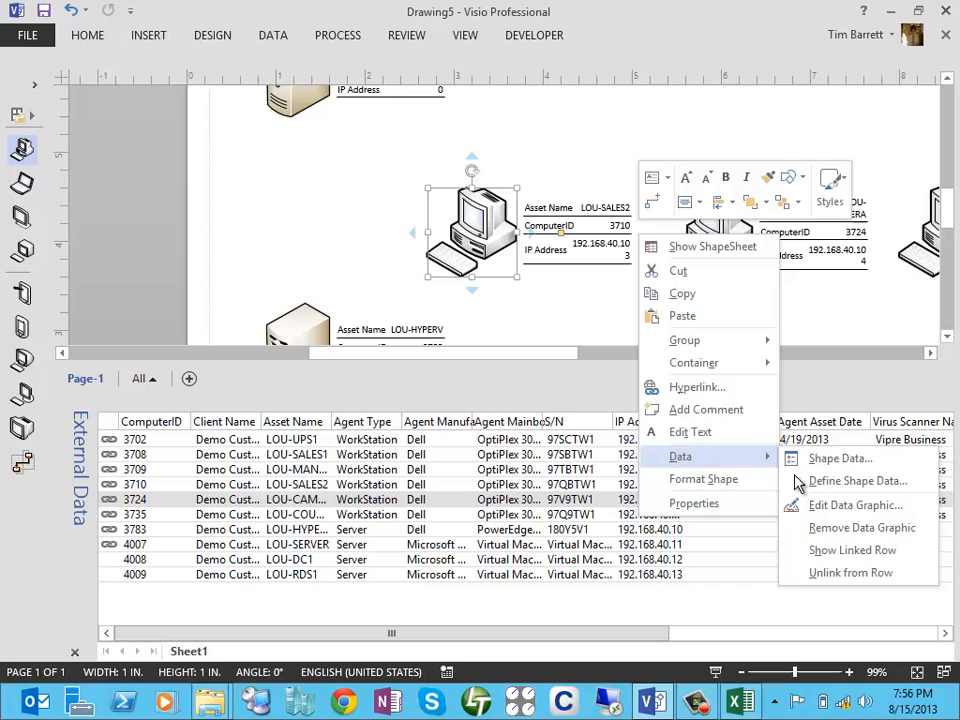
{"action": "left_click", "coordinate": [845, 505]}
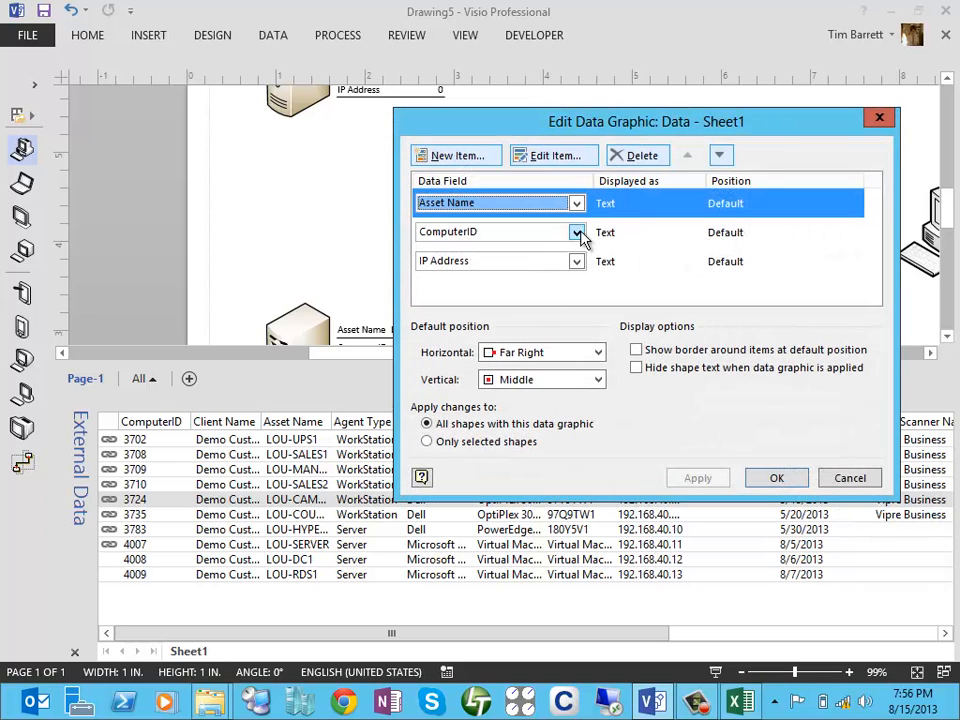
{"action": "left_click", "coordinate": [612, 234]}
{"action": "left_click", "coordinate": [645, 158]}
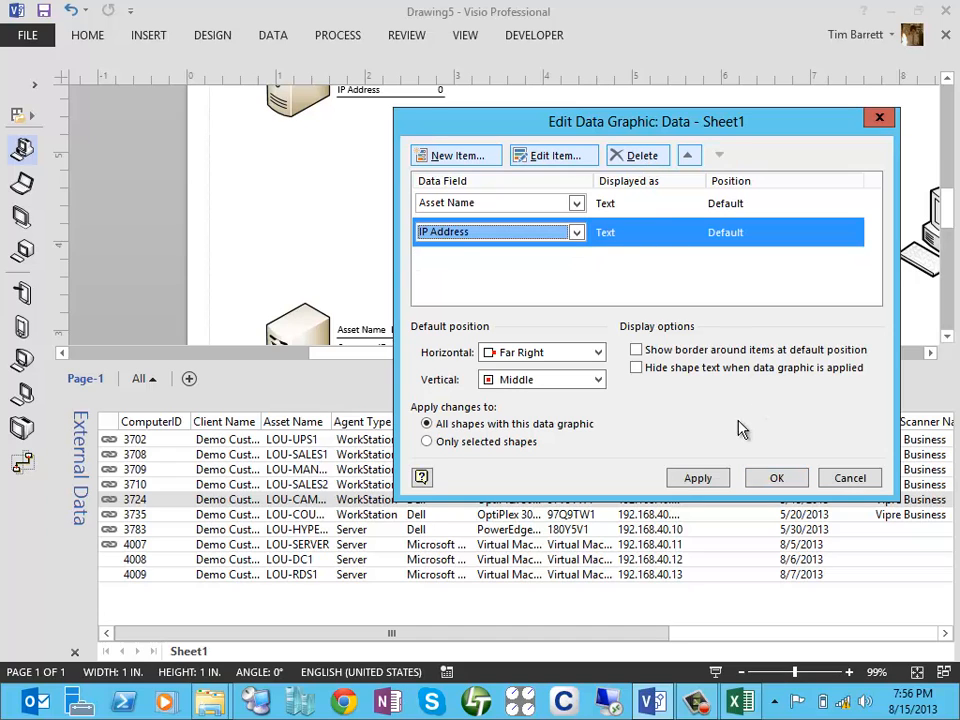
{"action": "left_click", "coordinate": [776, 478]}
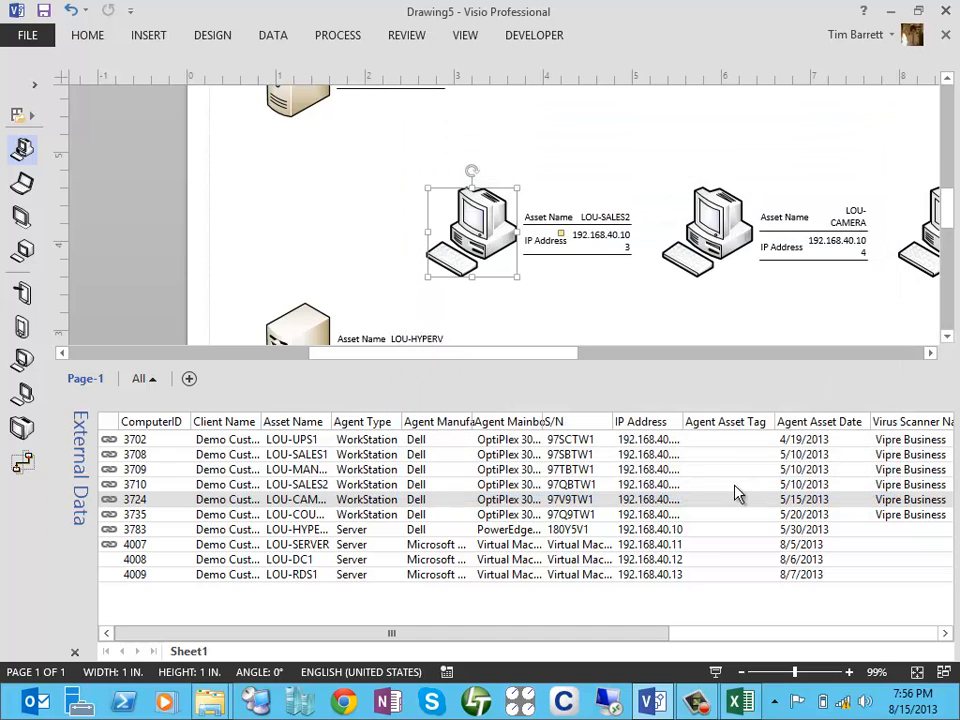
{"action": "left_click", "coordinate": [593, 326]}
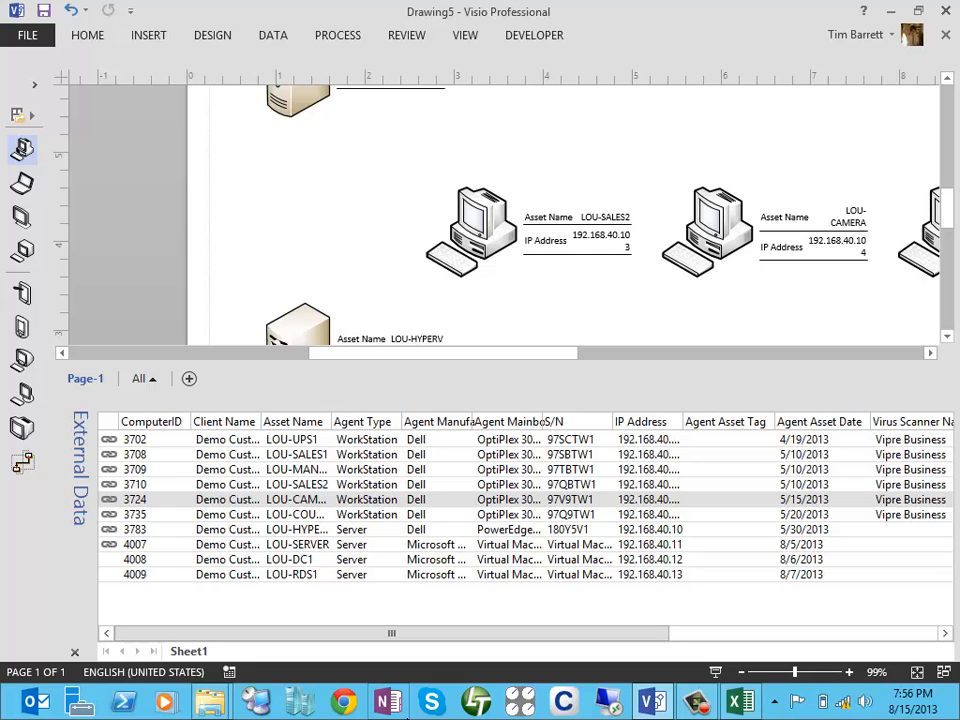
Set the Asset Name item of the data graphic to the Text callout 2 style for all shapes that use it.
{"action": "right_click", "coordinate": [517, 263]}
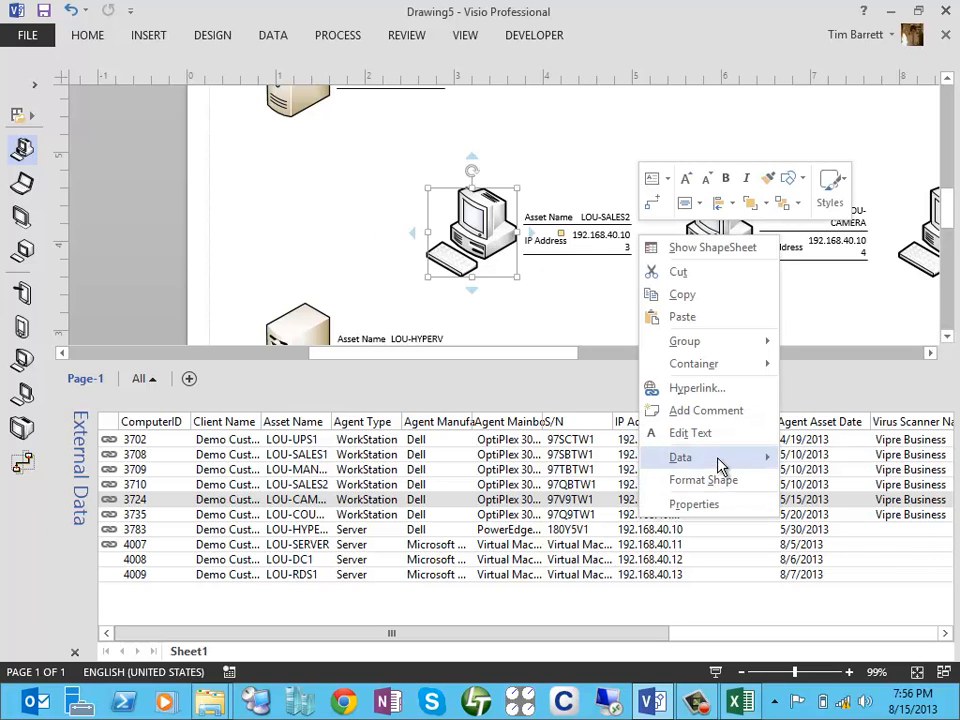
{"action": "mouse_move", "coordinate": [724, 457]}
{"action": "left_click", "coordinate": [855, 508]}
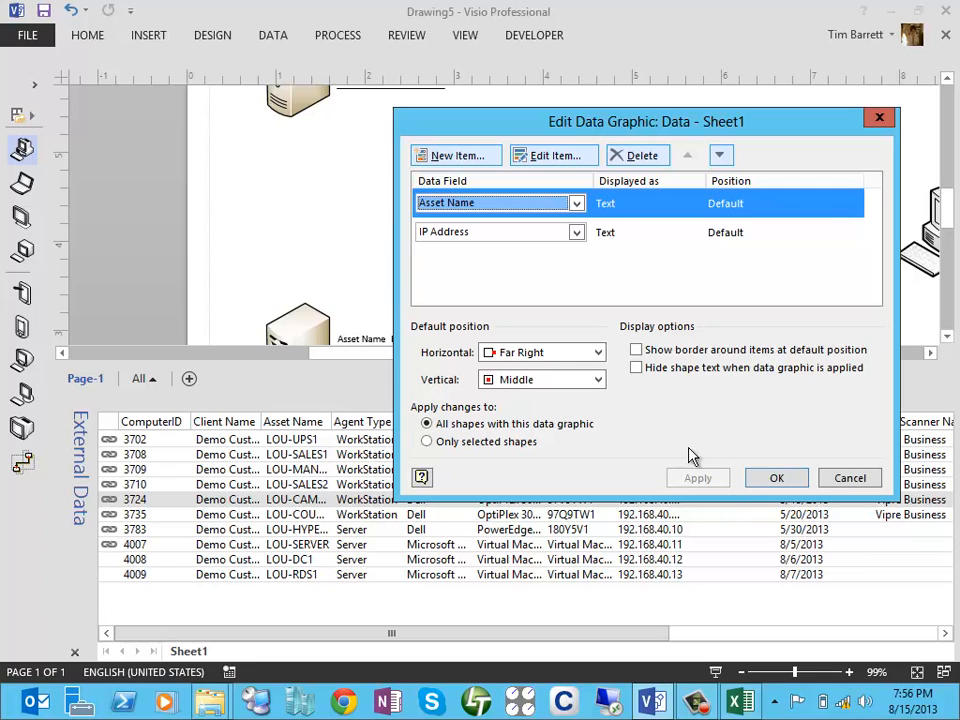
{"action": "left_click", "coordinate": [576, 164]}
{"action": "left_click", "coordinate": [658, 218]}
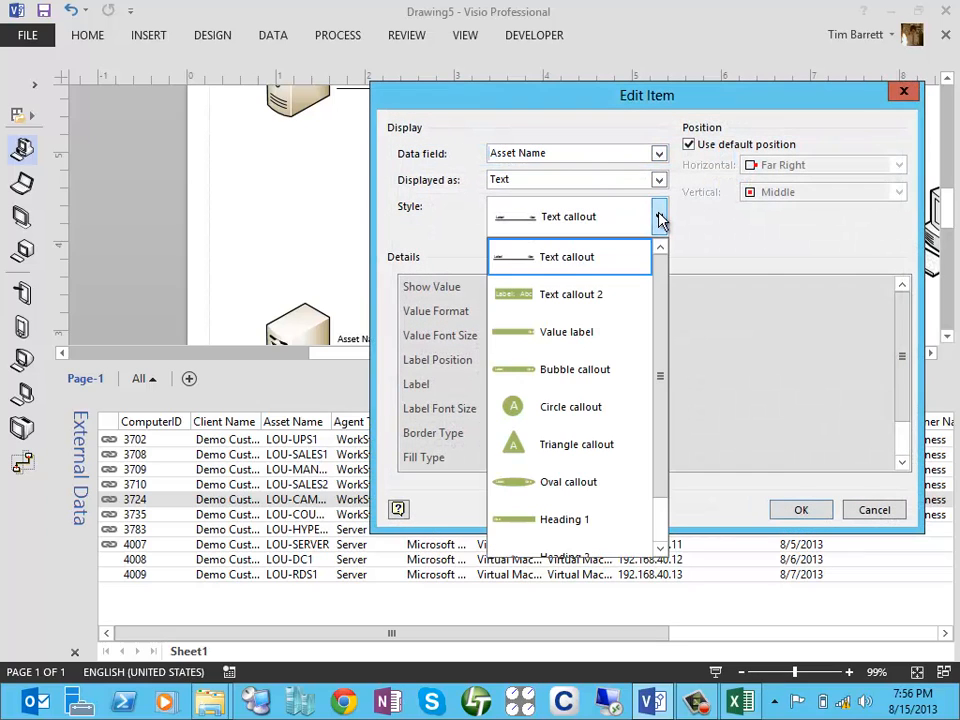
{"action": "left_click", "coordinate": [551, 297]}
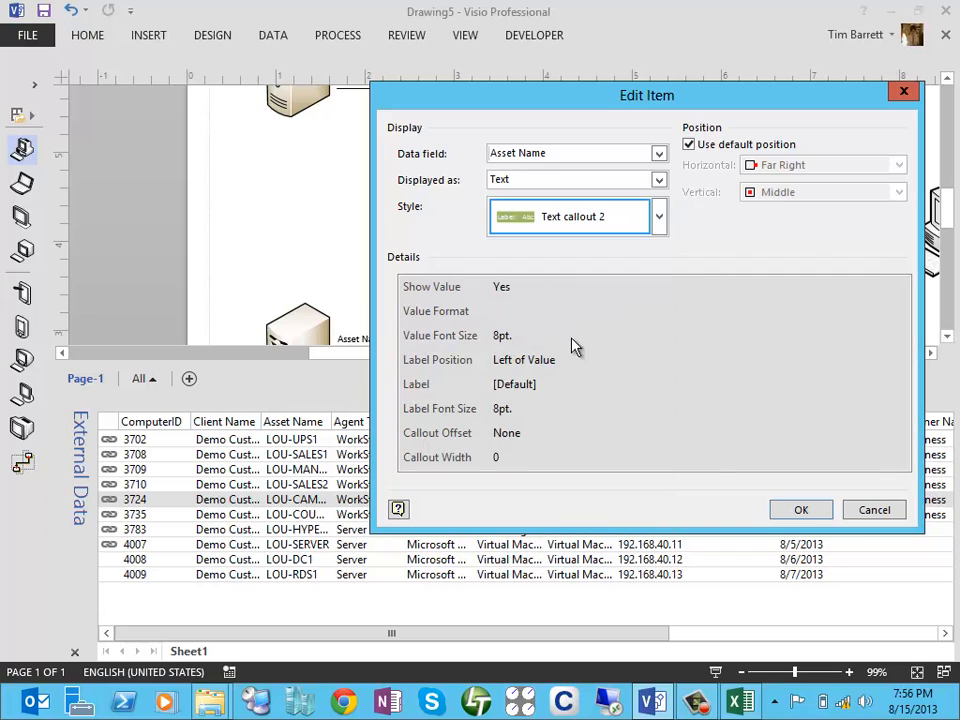
{"action": "left_click", "coordinate": [800, 509]}
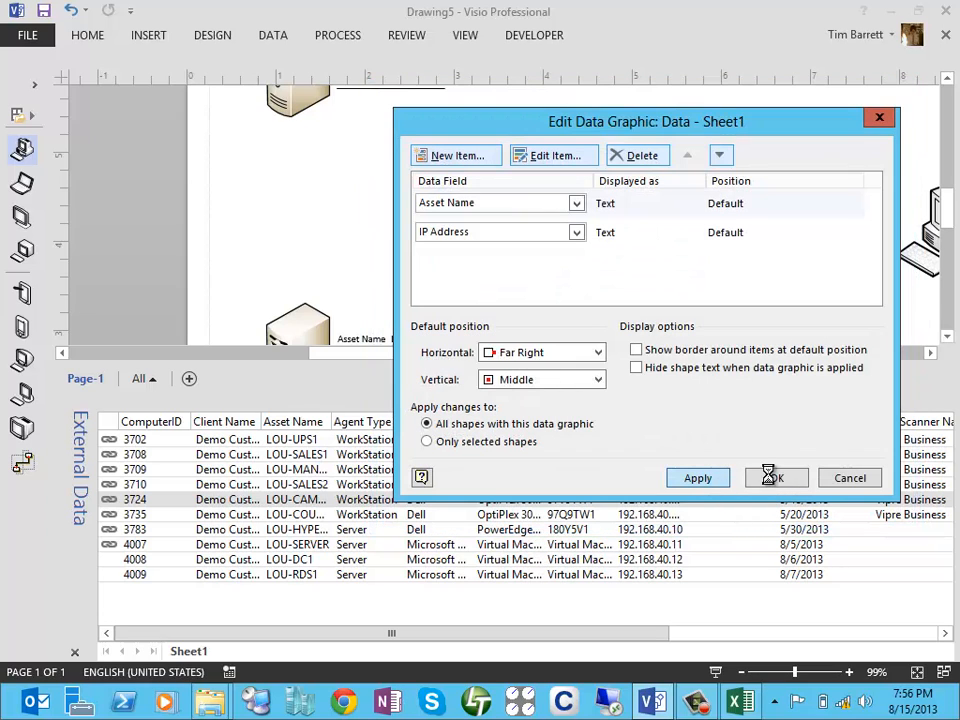
{"action": "left_click", "coordinate": [780, 478]}
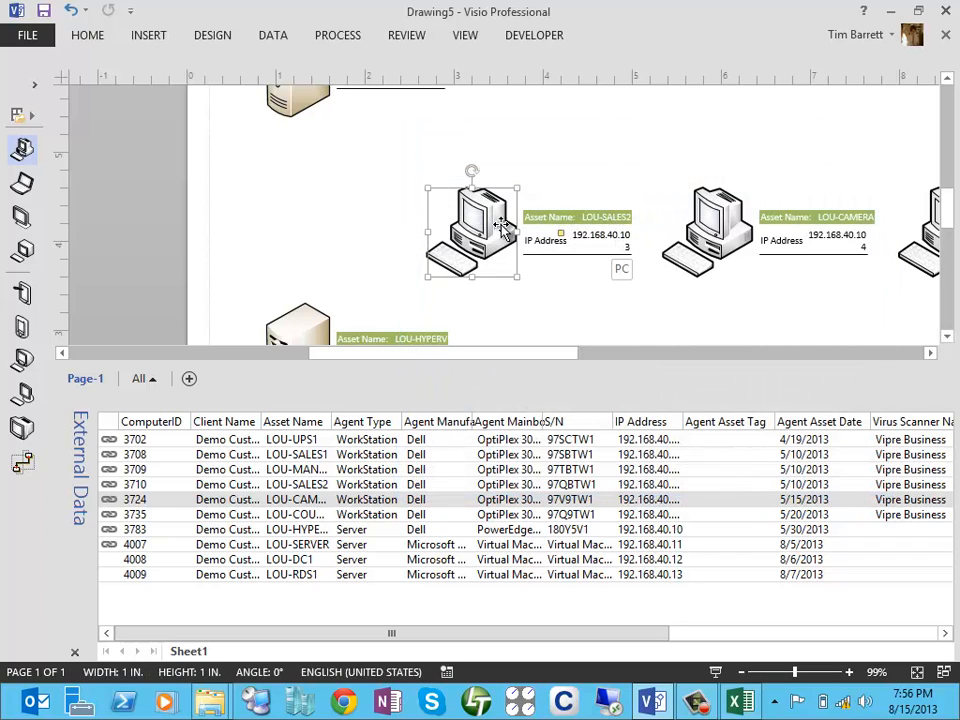
Restyle the Asset Name item of the data graphic as a Value label for all shapes that use it.
{"action": "right_click", "coordinate": [640, 226]}
{"action": "mouse_move", "coordinate": [732, 452]}
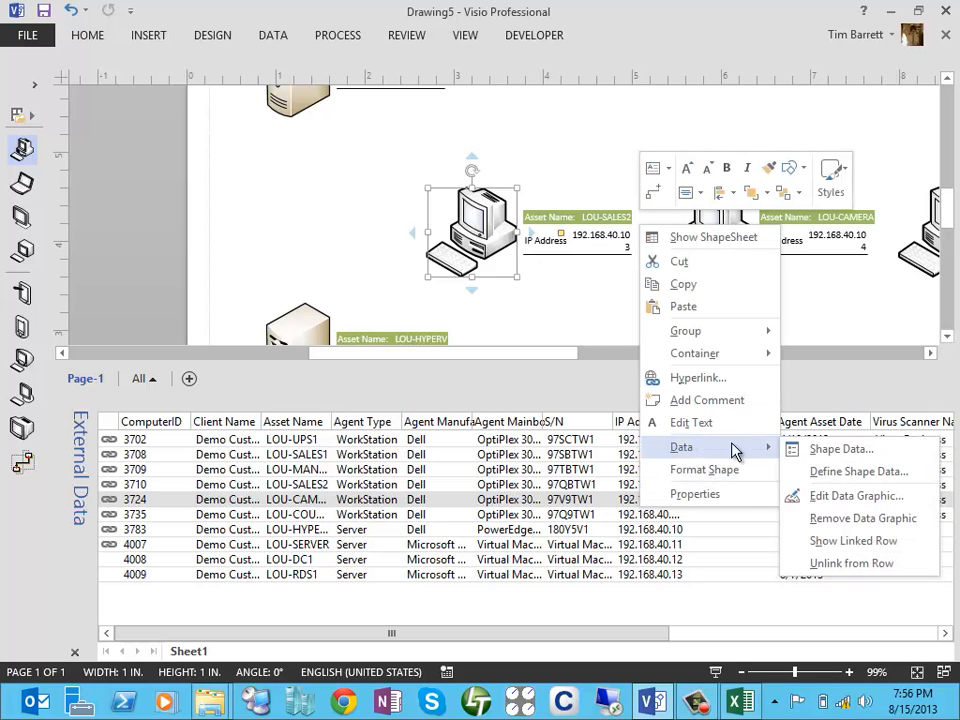
{"action": "left_click", "coordinate": [845, 497]}
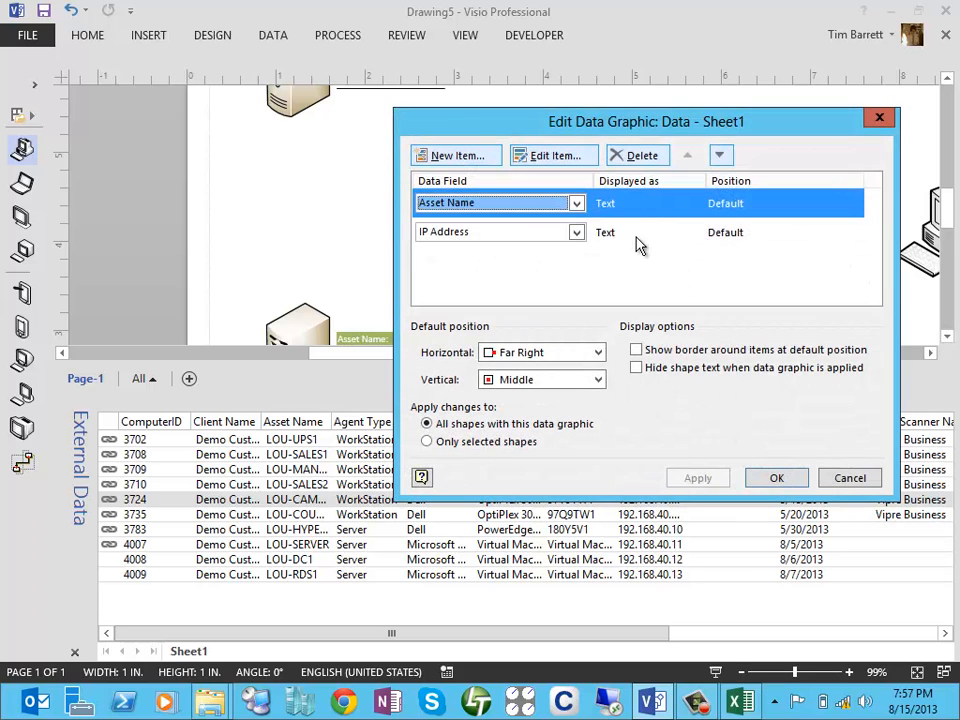
{"action": "left_click", "coordinate": [553, 156]}
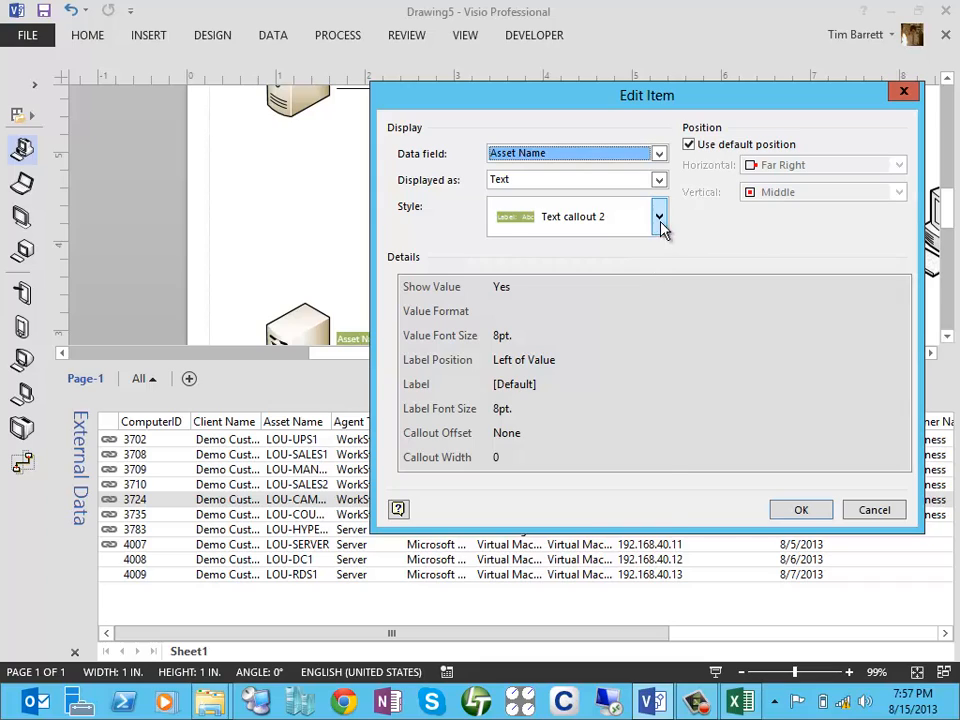
{"action": "left_click", "coordinate": [660, 222]}
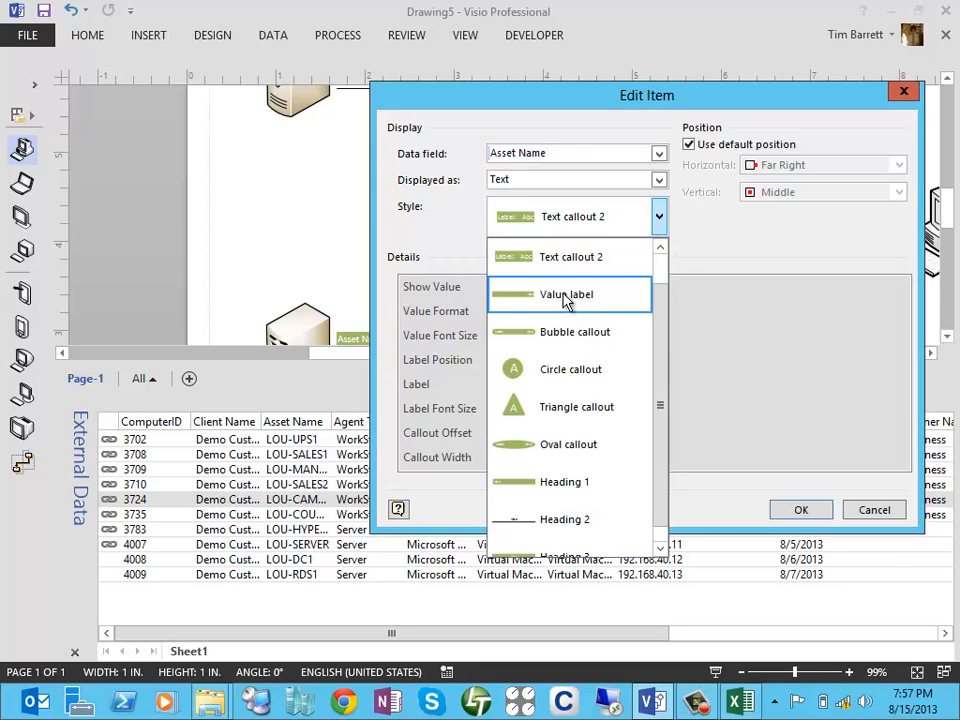
{"action": "left_click", "coordinate": [565, 296]}
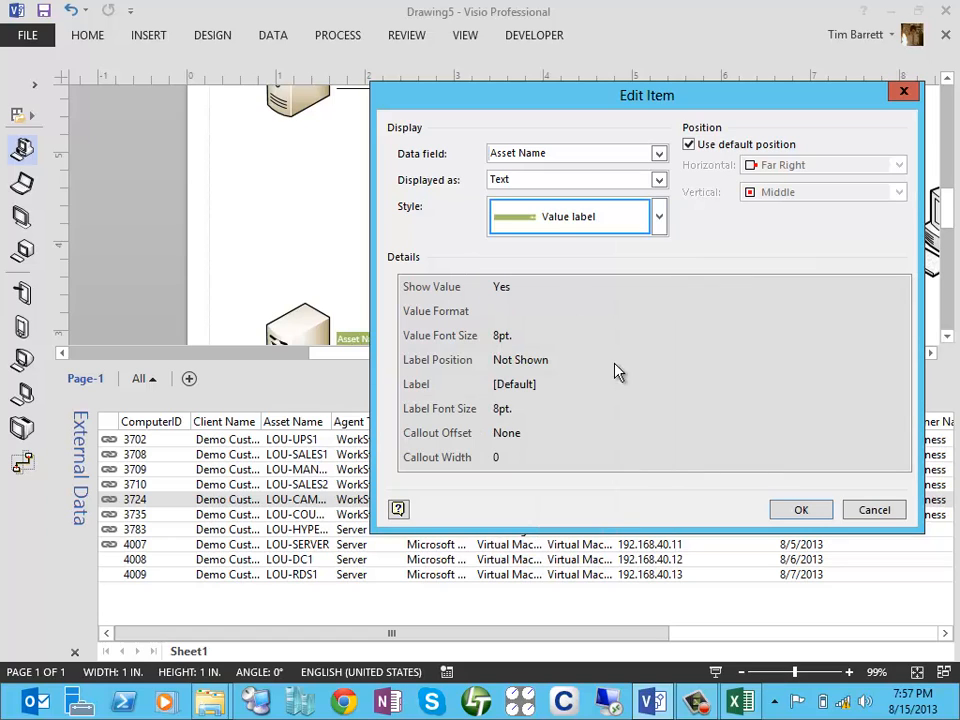
{"action": "left_click", "coordinate": [797, 512]}
{"action": "left_click", "coordinate": [776, 478]}
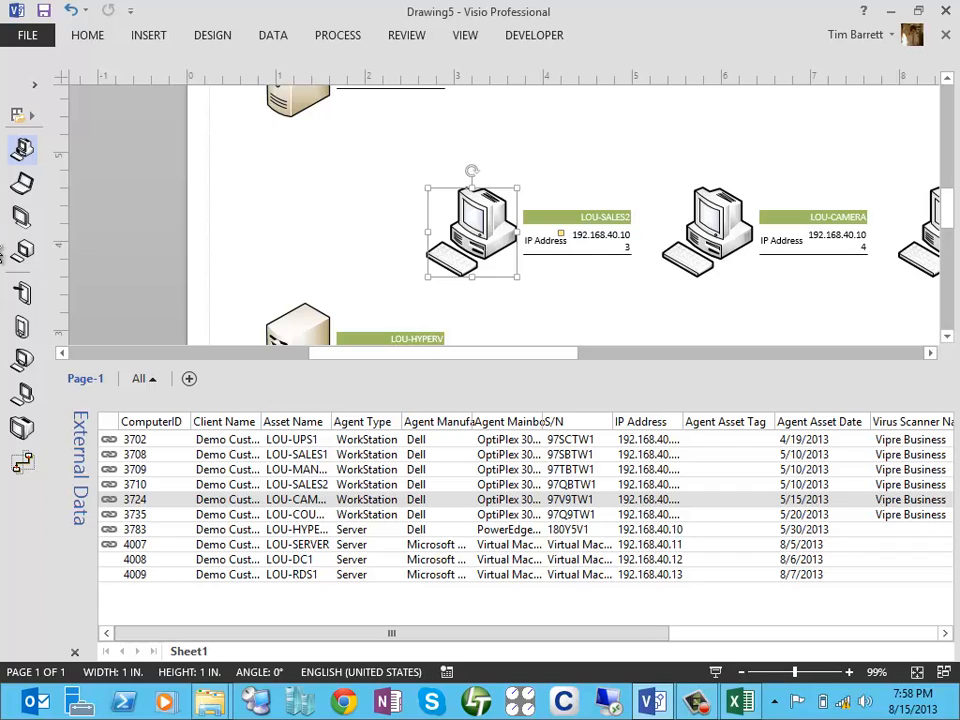
Expand the Shapes window to show the stencil names and close the External Data window.
{"action": "left_click", "coordinate": [35, 87]}
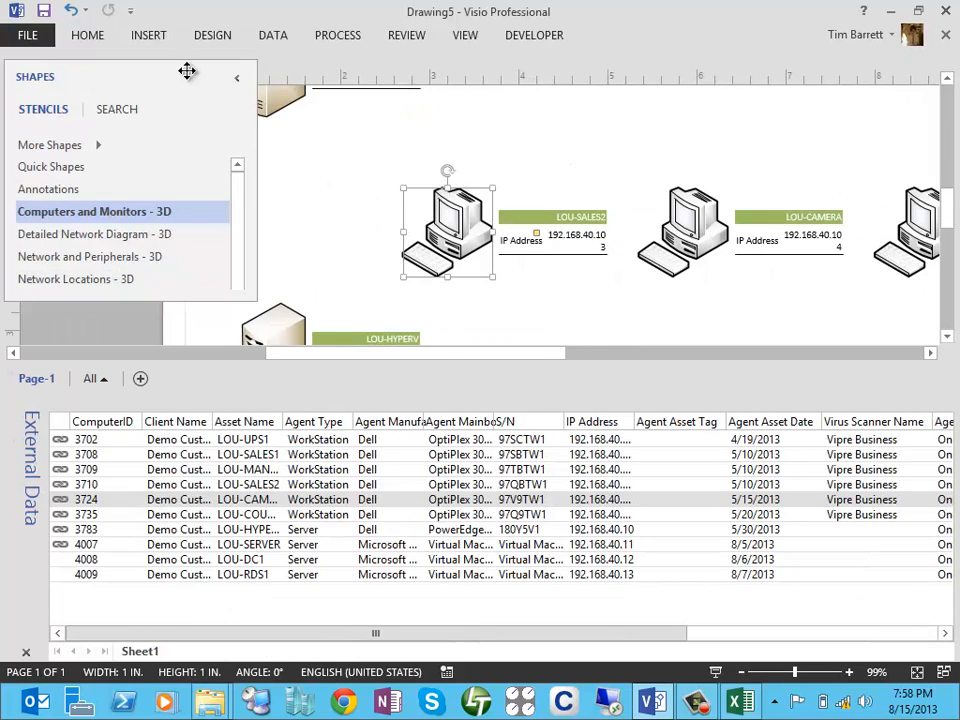
{"action": "left_click_drag", "start_coordinate": [155, 87], "coordinate": [3, 98]}
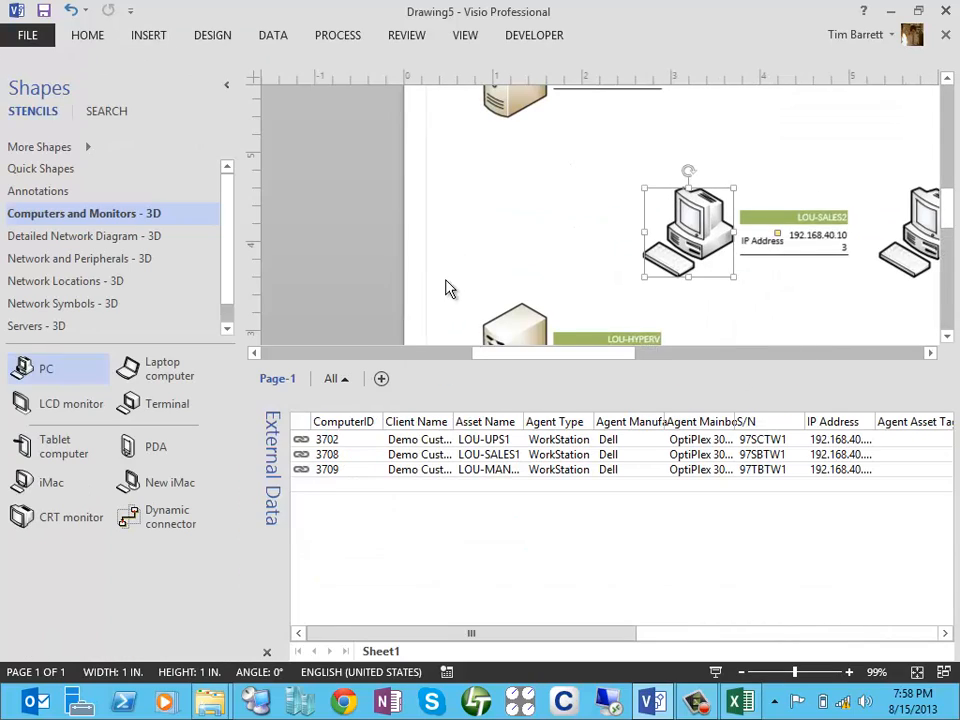
{"action": "left_click", "coordinate": [266, 651]}
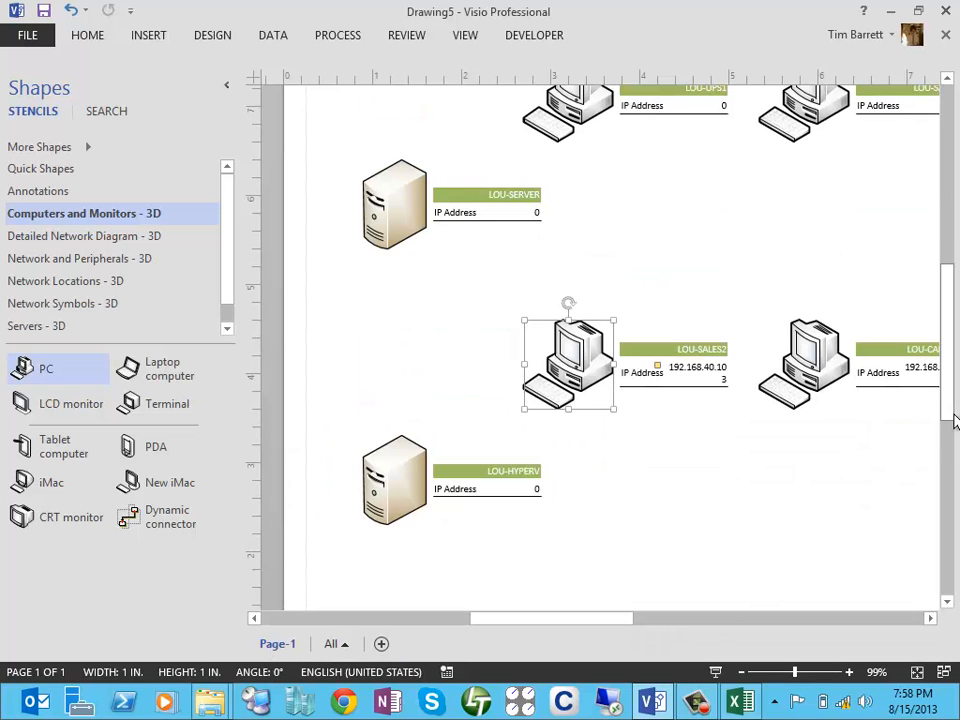
{"action": "scroll", "coordinate": [955, 405], "scroll_direction": "up", "scroll_amount": 3}
{"action": "left_click_drag", "start_coordinate": [955, 405], "coordinate": [955, 409]}
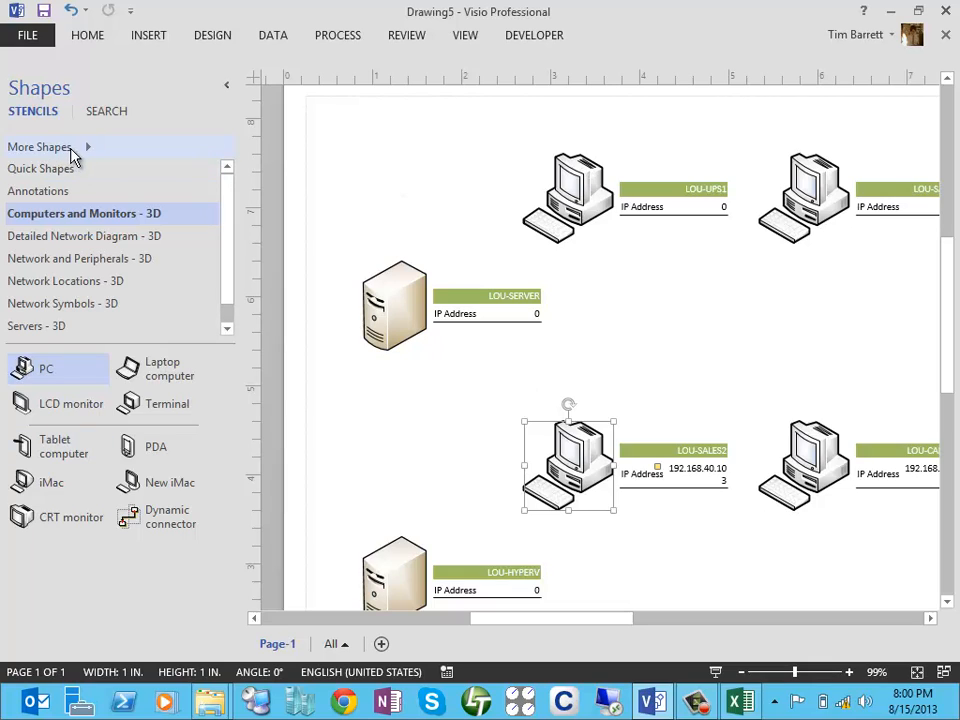
Examine the additional stencil categories, including Business, Flowchart, Maps and Floor Plans, and the vendor collections in My Shapes.
{"action": "left_click", "coordinate": [117, 158]}
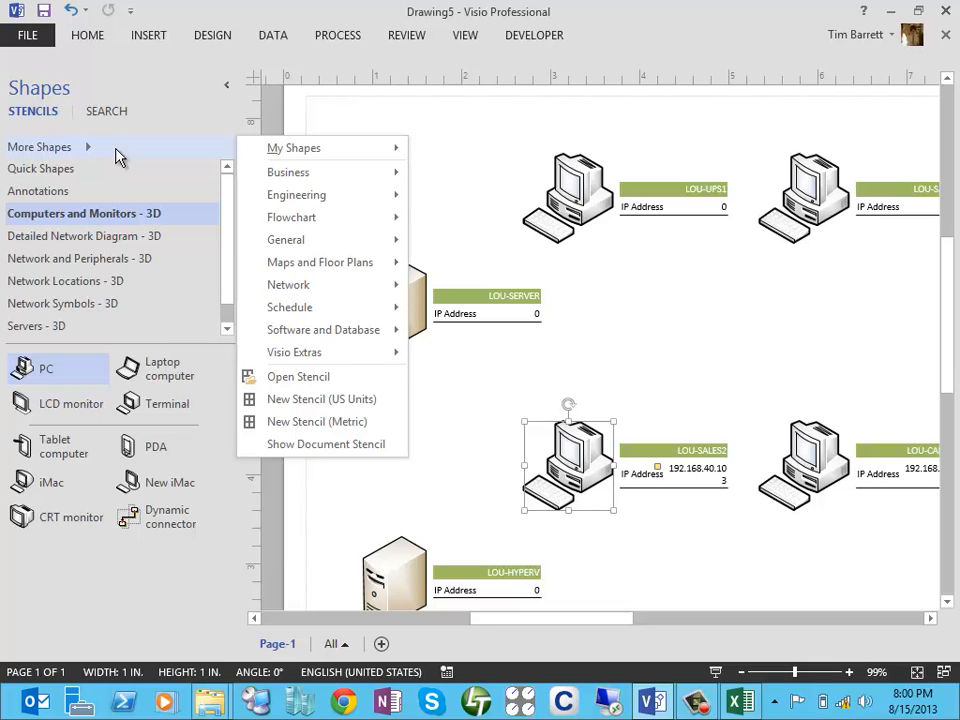
{"action": "mouse_move", "coordinate": [317, 182]}
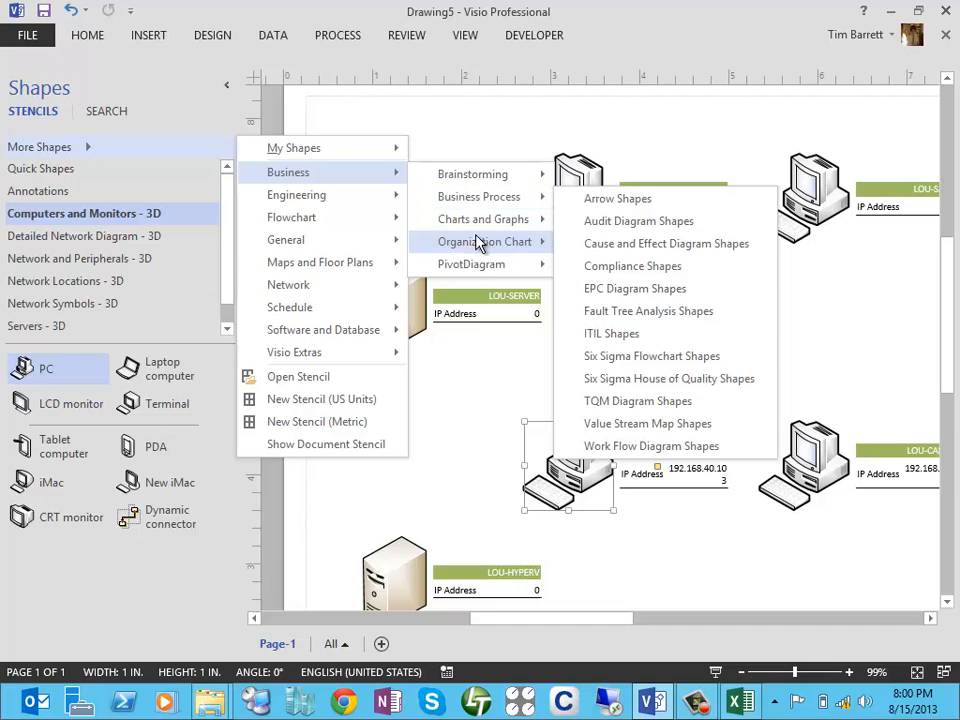
{"action": "mouse_move", "coordinate": [343, 225]}
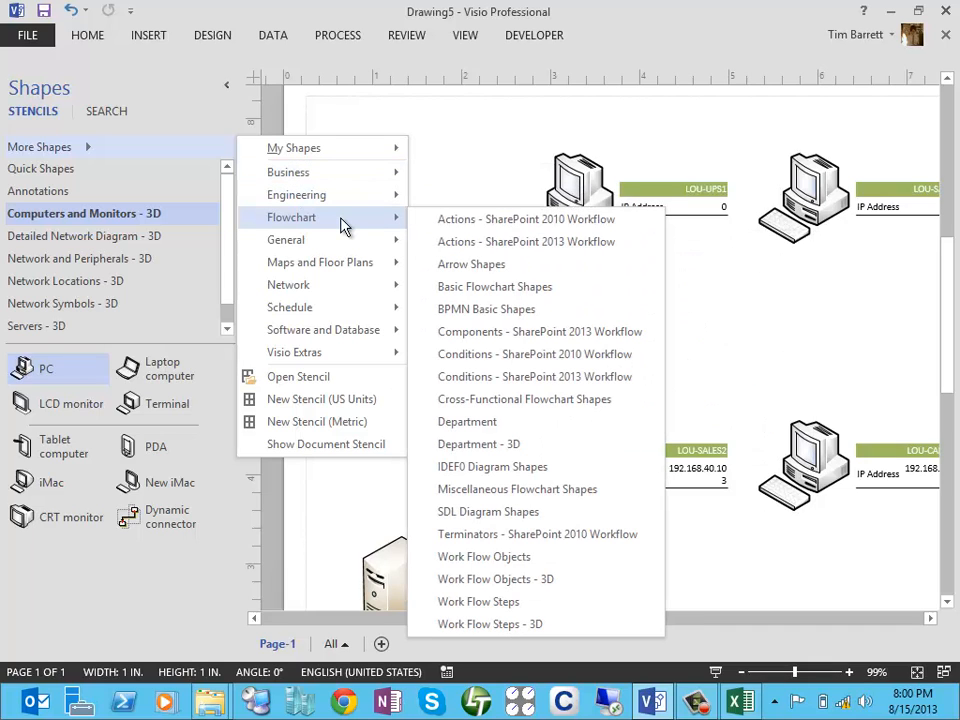
{"action": "mouse_move", "coordinate": [341, 265]}
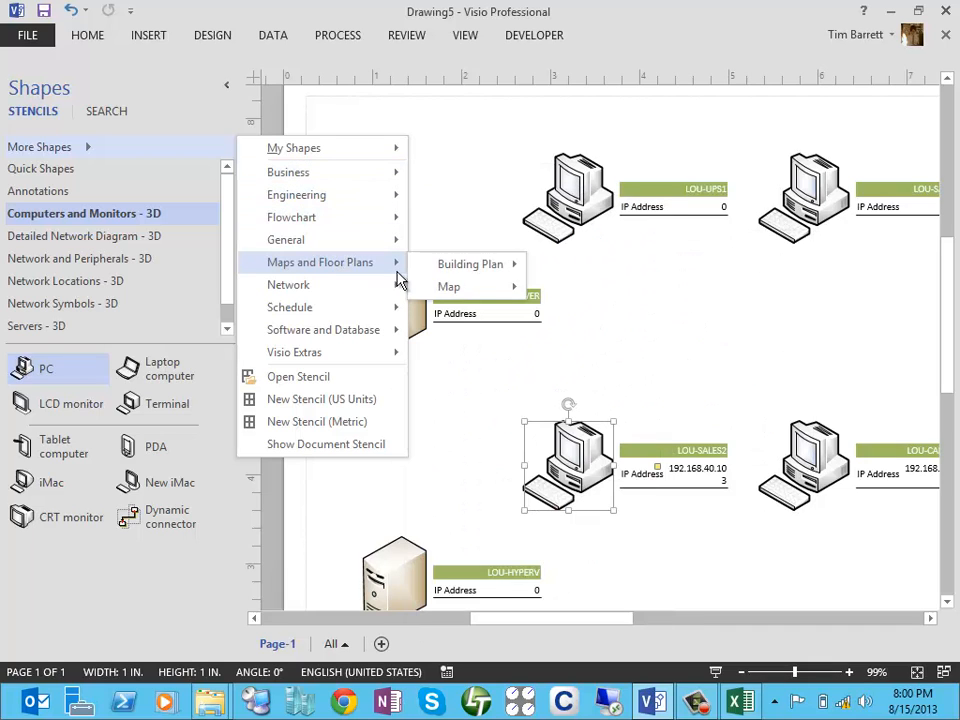
{"action": "mouse_move", "coordinate": [456, 288]}
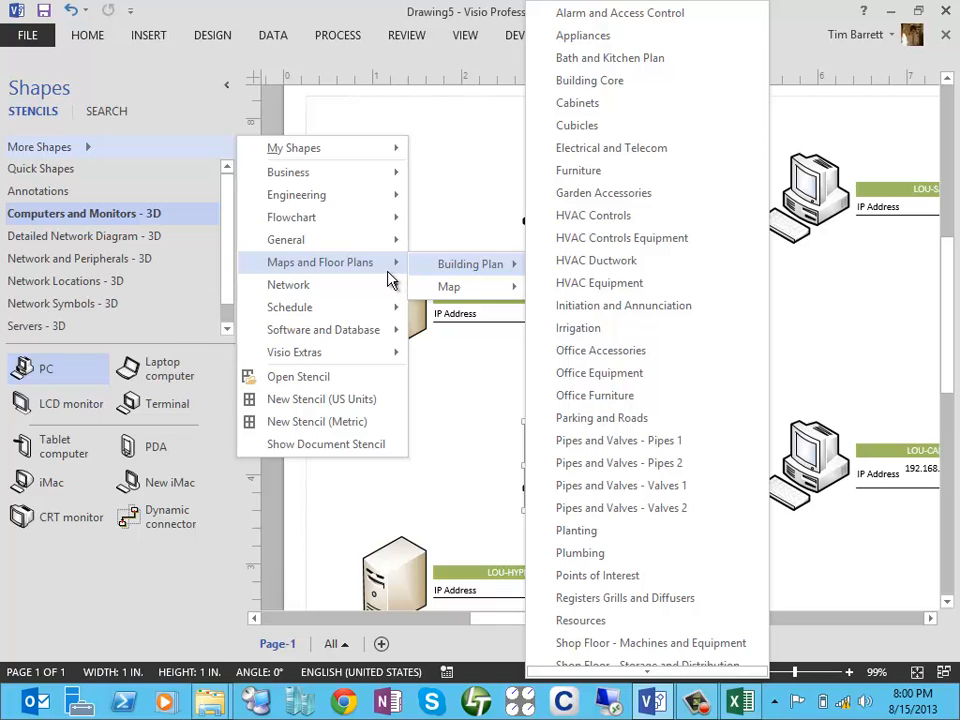
{"action": "mouse_move", "coordinate": [392, 165]}
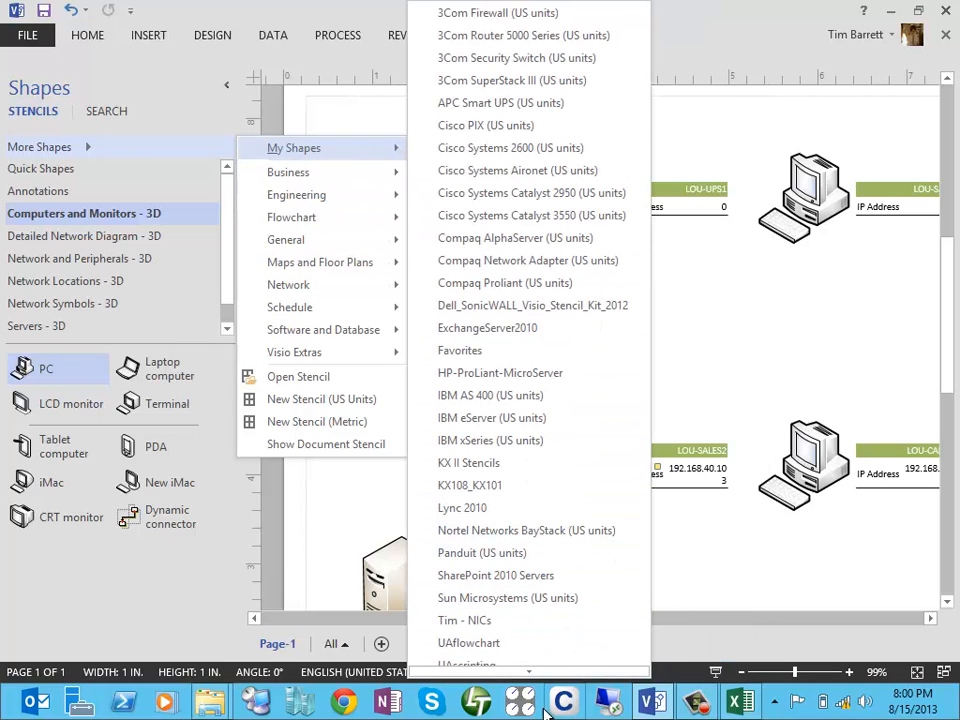
{"action": "mouse_move", "coordinate": [536, 678]}
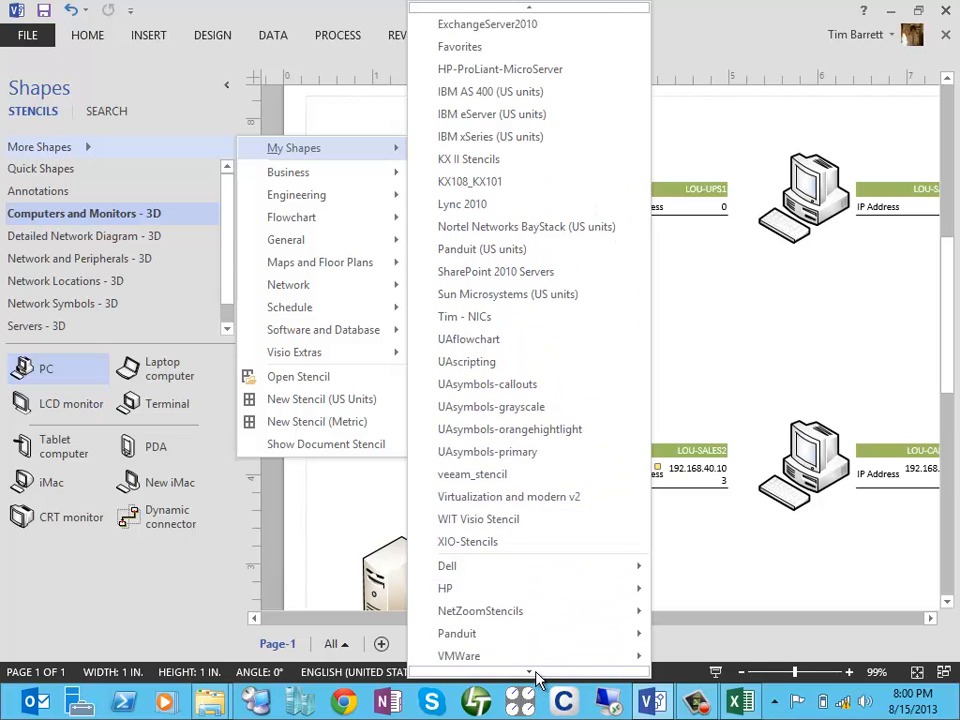
{"action": "mouse_move", "coordinate": [545, 561]}
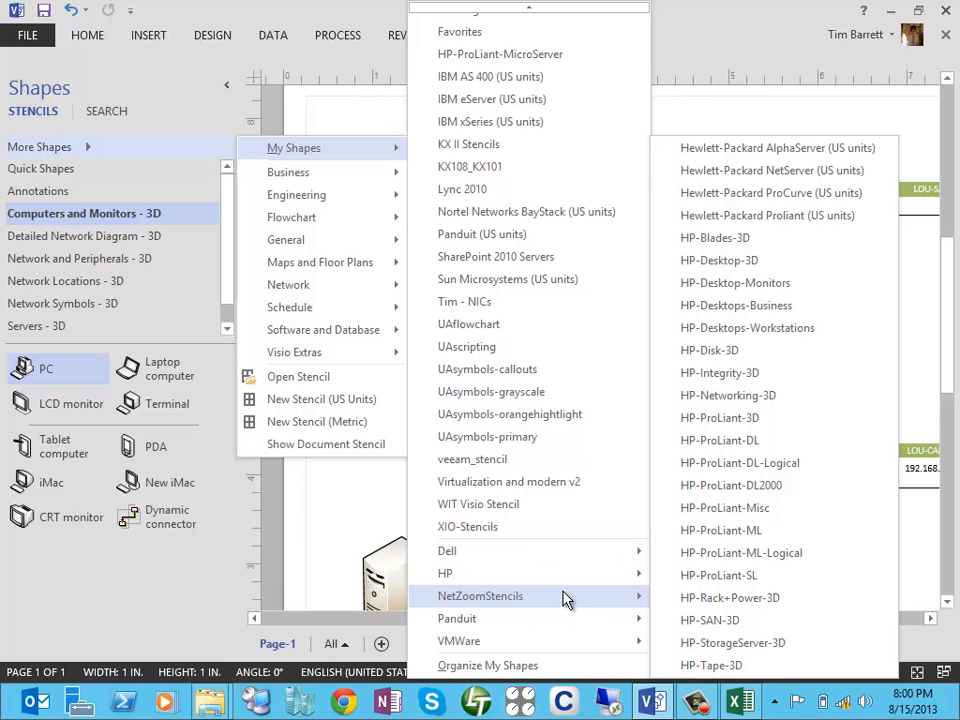
{"action": "mouse_move", "coordinate": [563, 601]}
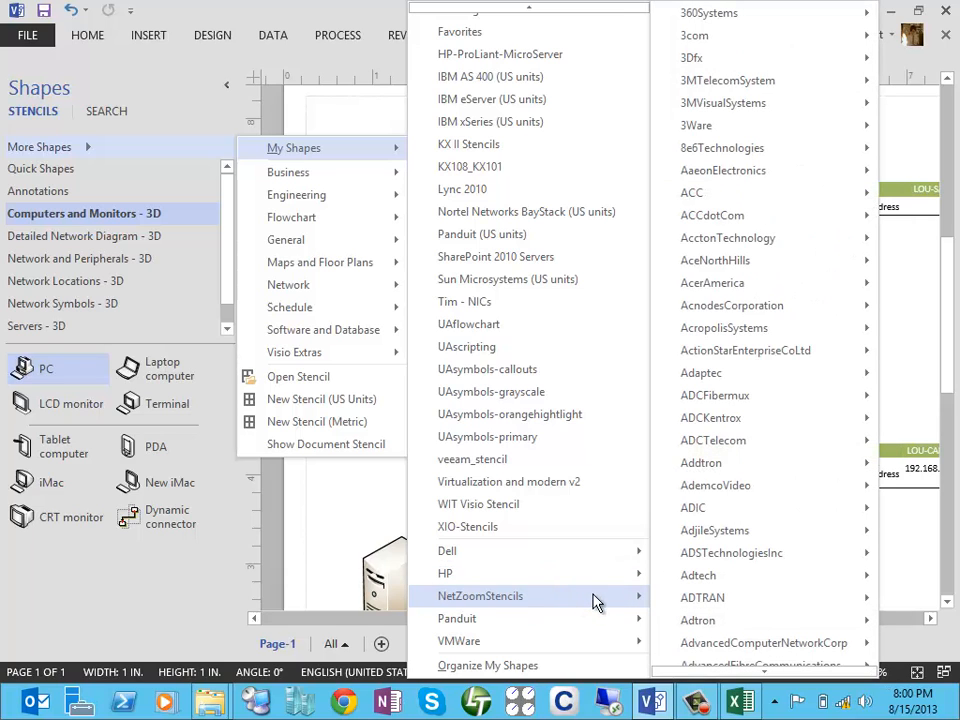
{"action": "mouse_move", "coordinate": [722, 598]}
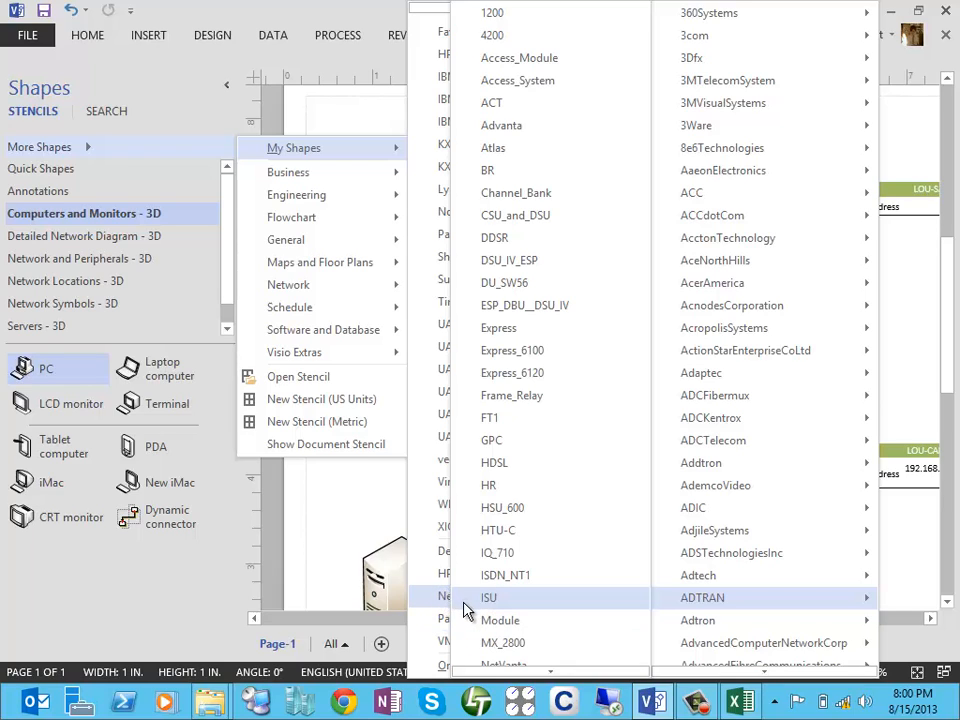
{"action": "mouse_move", "coordinate": [472, 625]}
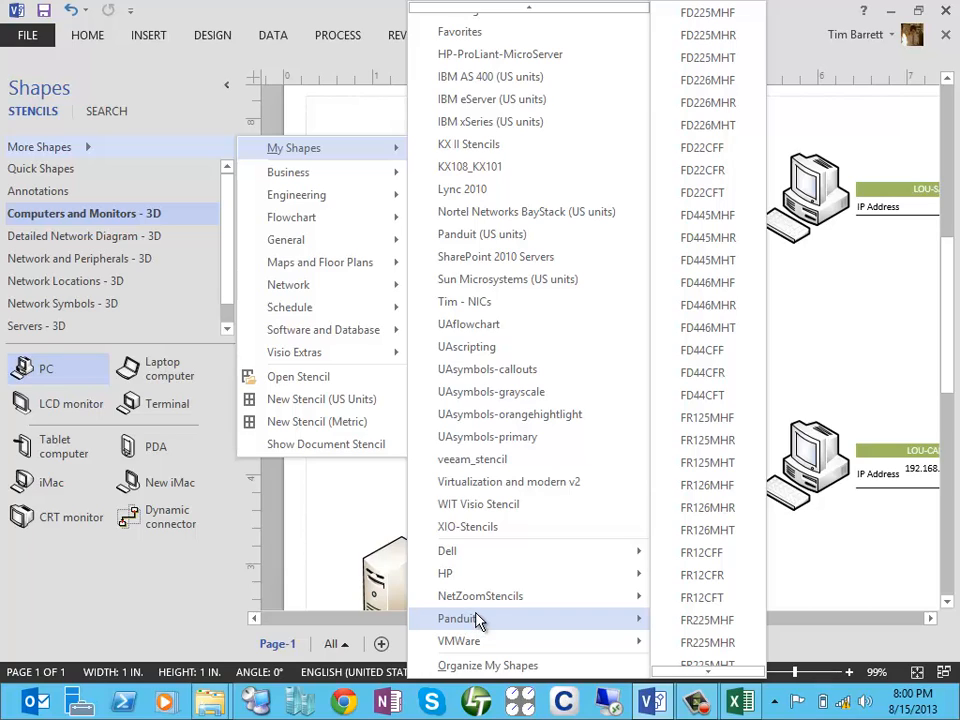
Try to open the Icons stencil from the VMWare collection in My Shapes.
{"action": "mouse_move", "coordinate": [496, 641]}
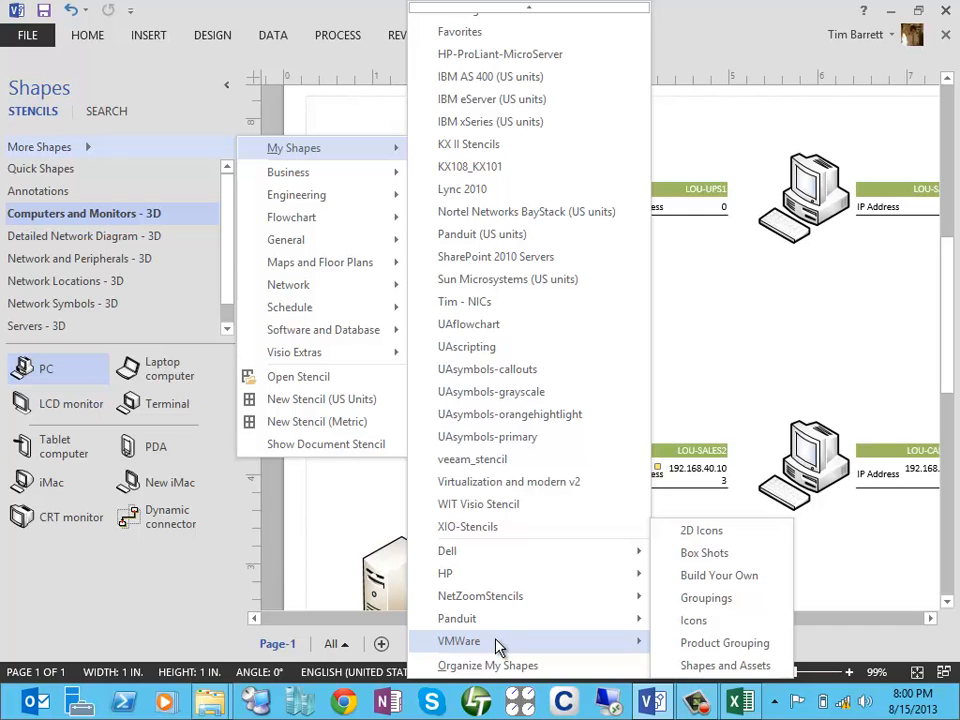
{"action": "left_click", "coordinate": [694, 622]}
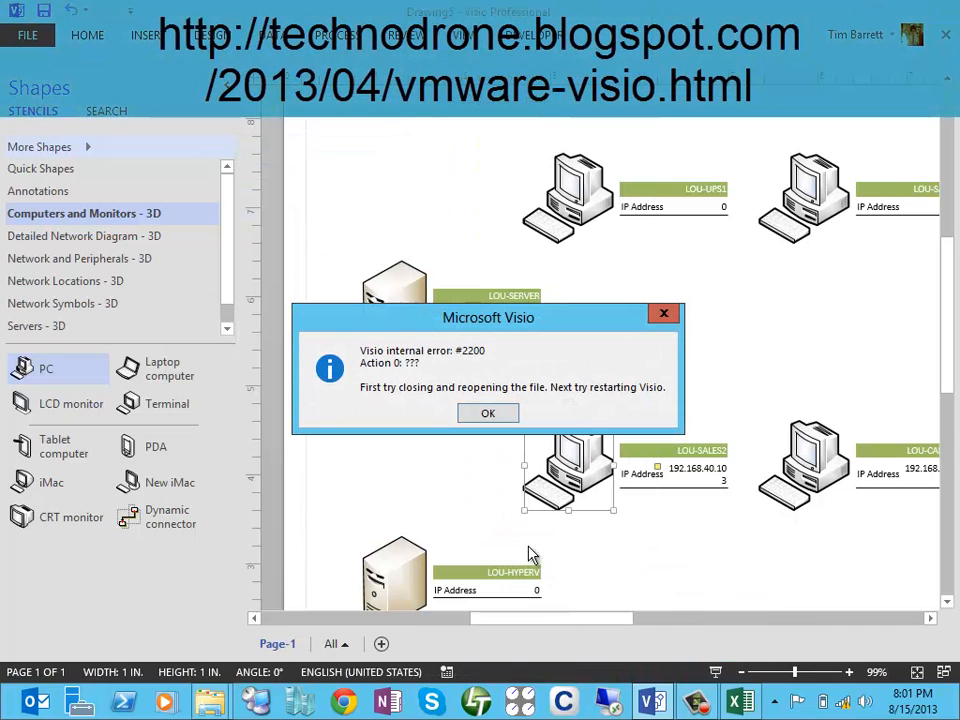
{"action": "left_click", "coordinate": [492, 416]}
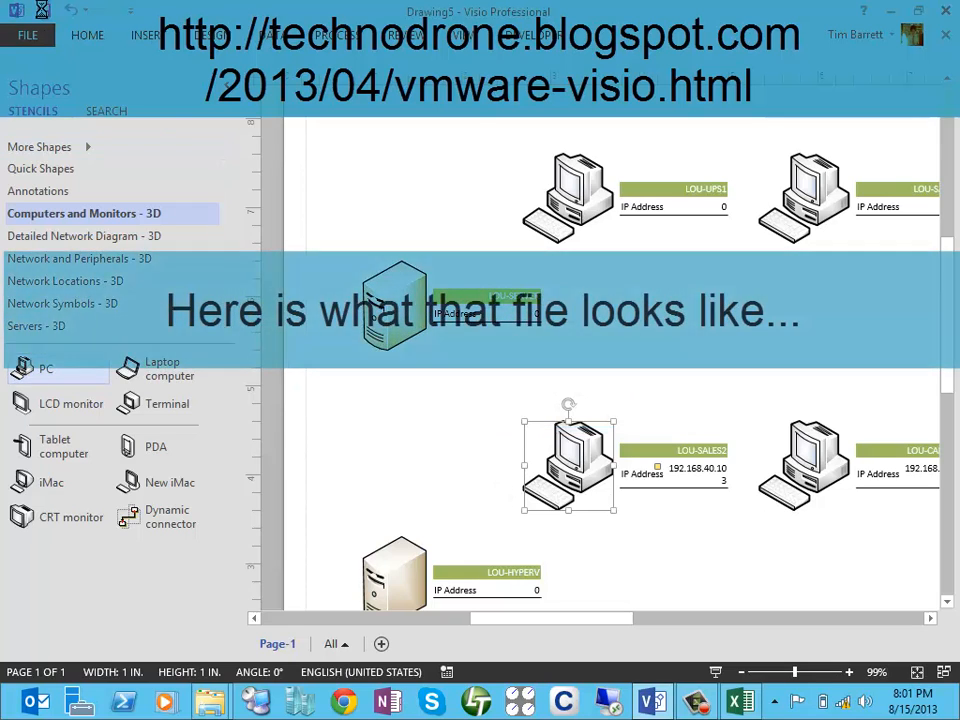
Save Drawing5 while closing Visio and start Visio again.
{"action": "left_click", "coordinate": [43, 11]}
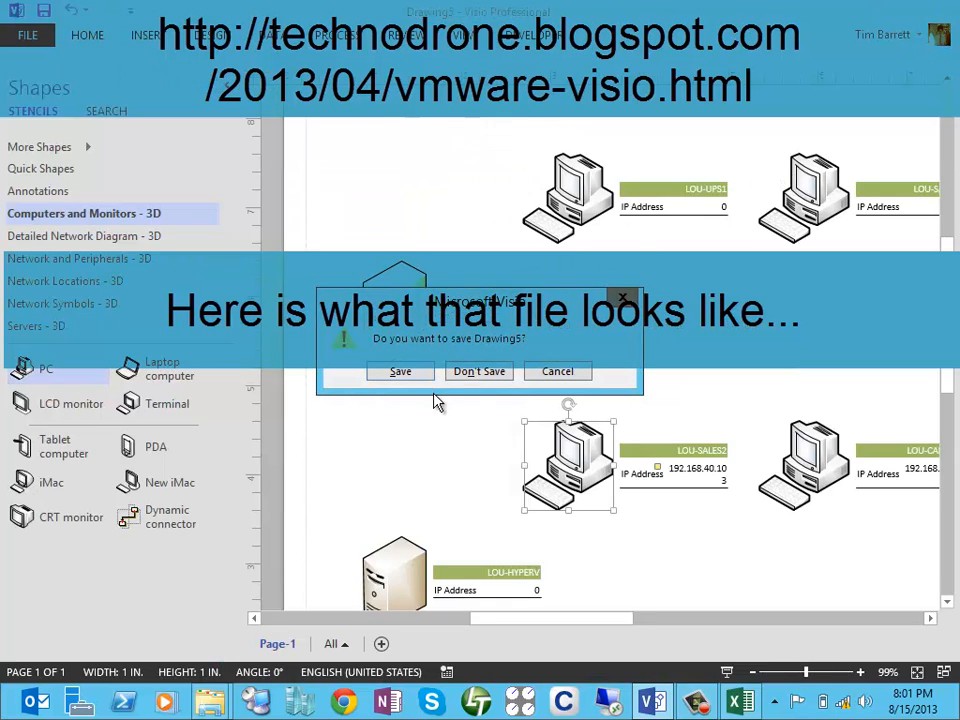
{"action": "left_click", "coordinate": [412, 371]}
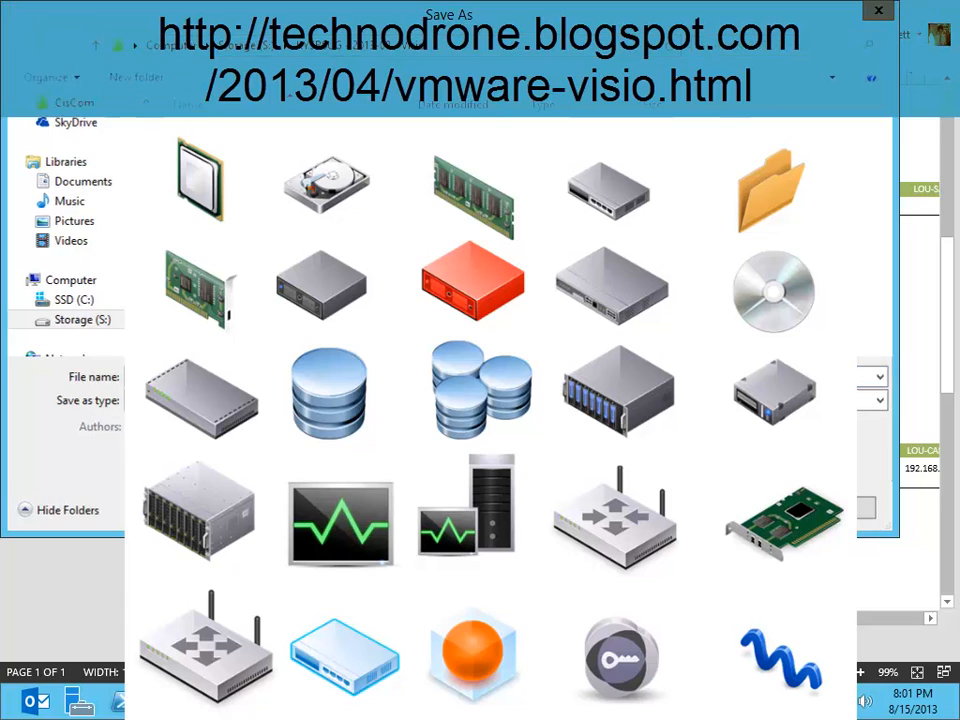
{"action": "left_click", "coordinate": [835, 507]}
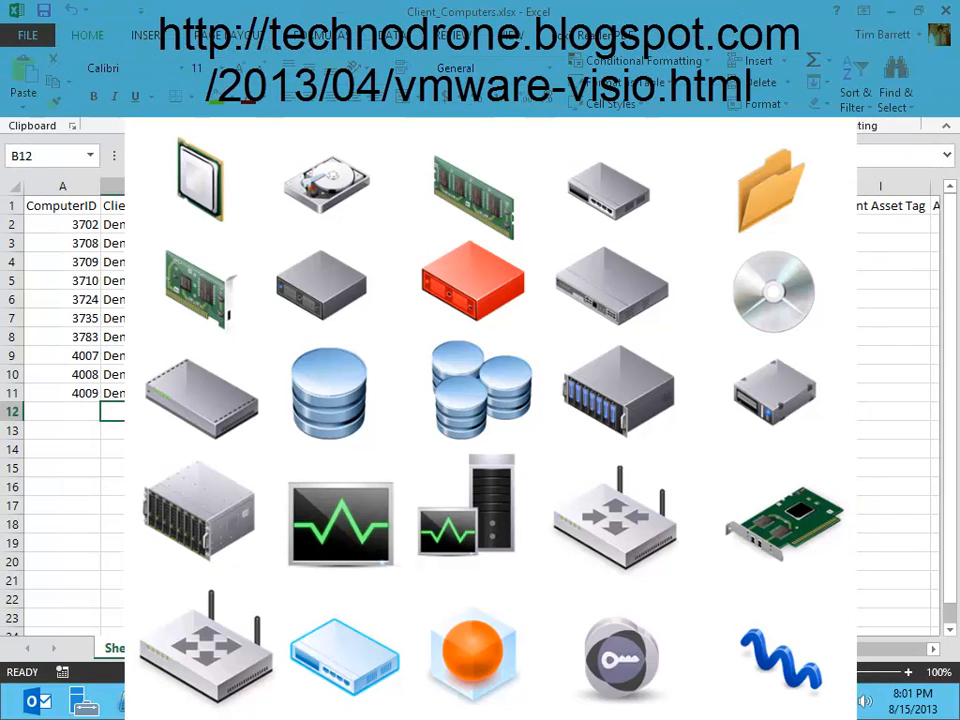
{"action": "left_click", "coordinate": [4, 716]}
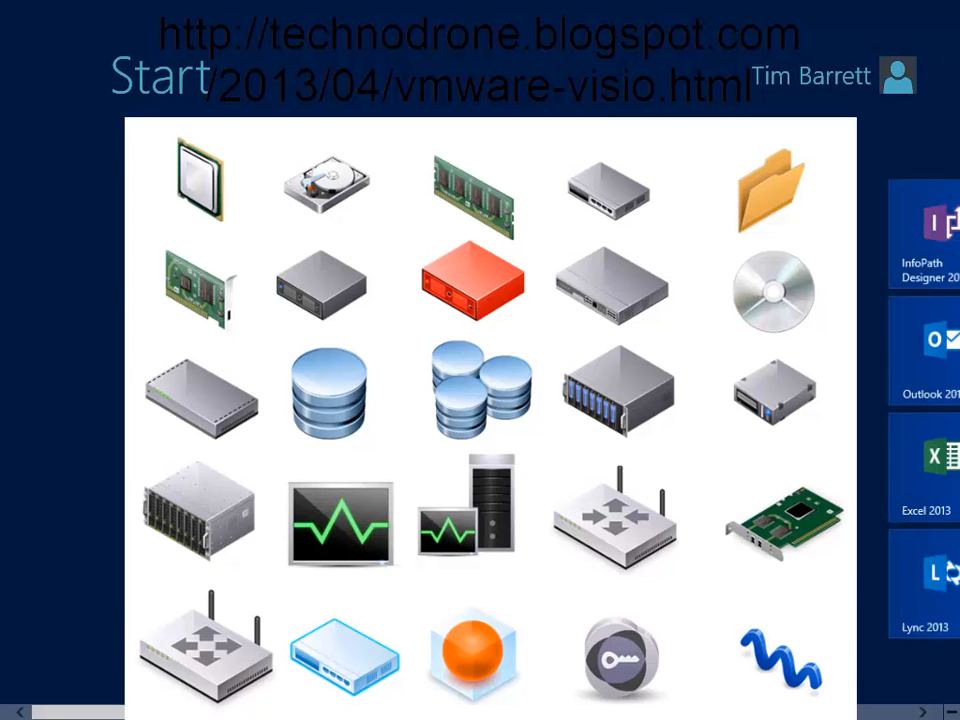
{"action": "key", "text": "super"}
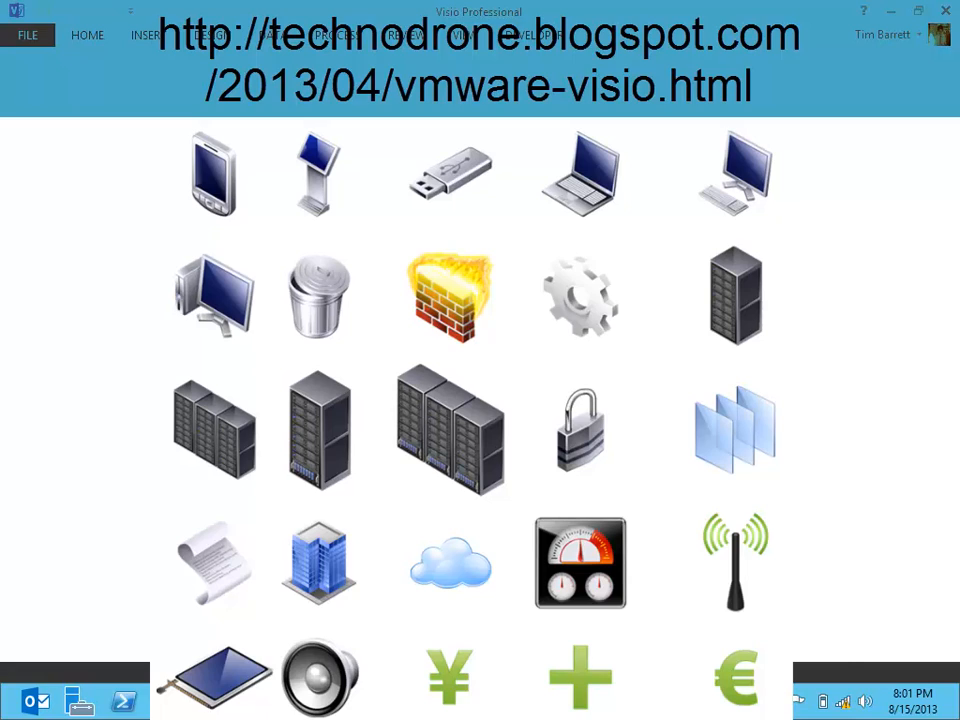
Reopen the recent drawing Drawing5.vsdx in Visio.
{"action": "right_click", "coordinate": [733, 701]}
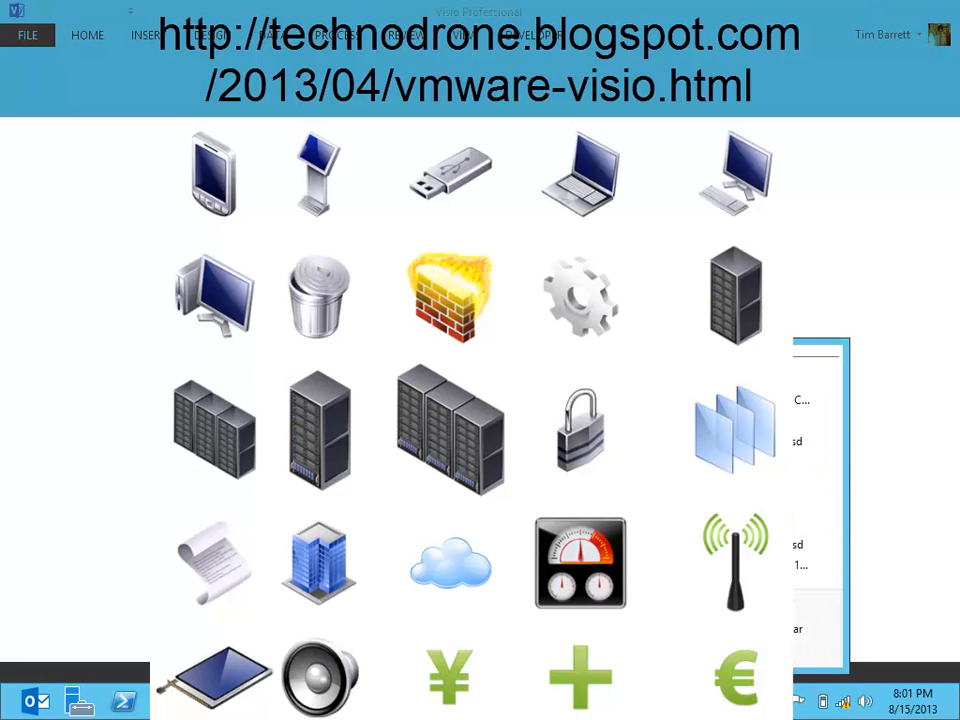
{"action": "left_click", "coordinate": [733, 379]}
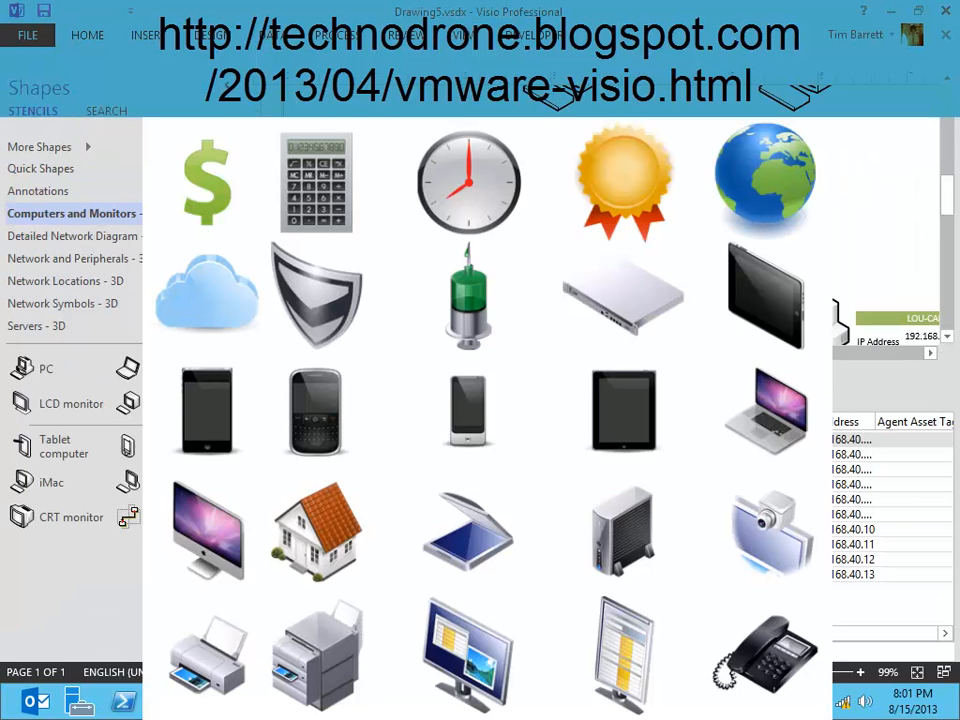
{"action": "scroll", "coordinate": [909, 208], "scroll_direction": "down", "scroll_amount": 2}
{"action": "left_click_drag", "start_coordinate": [943, 217], "coordinate": [942, 197]}
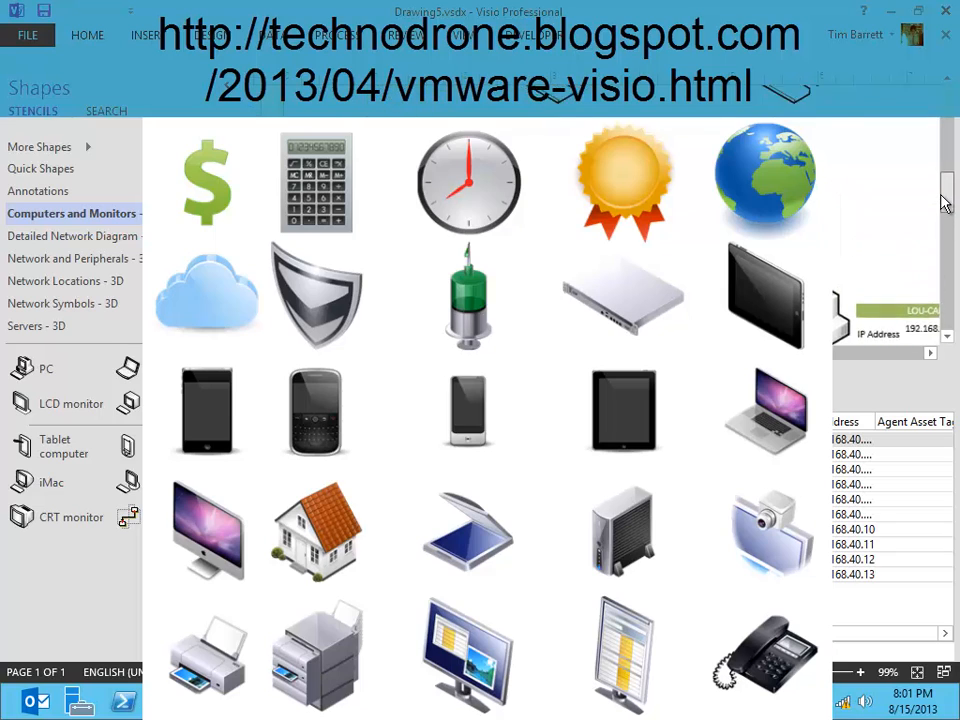
{"action": "scroll", "coordinate": [940, 195], "scroll_direction": "down", "scroll_amount": 2}
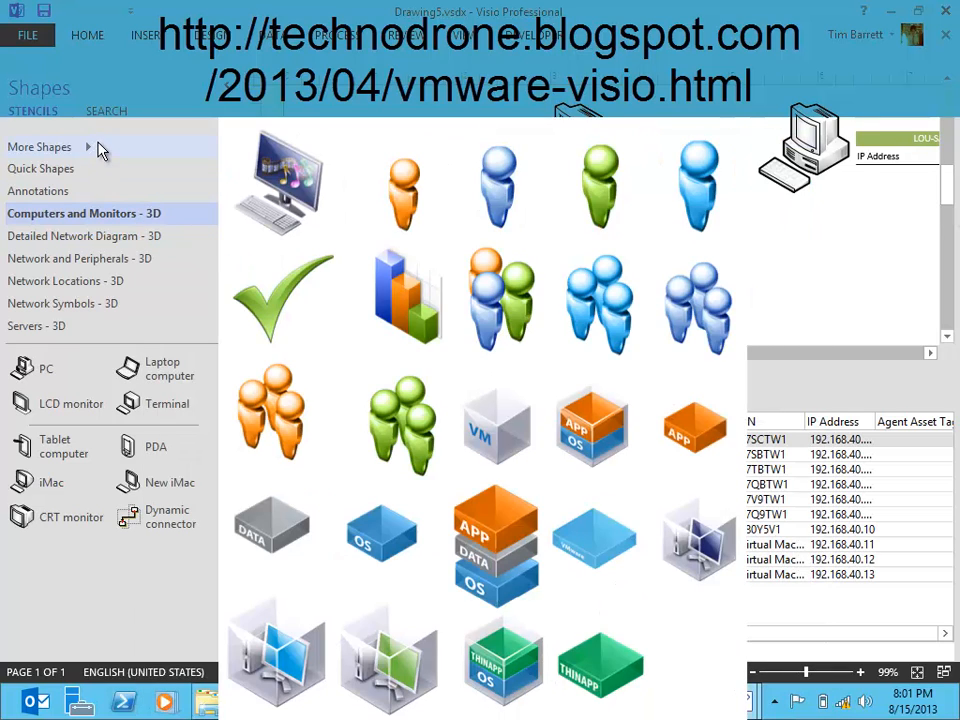
Try again to load the VMWare Icons stencil from My Shapes into the reopened drawing.
{"action": "mouse_move", "coordinate": [275, 149]}
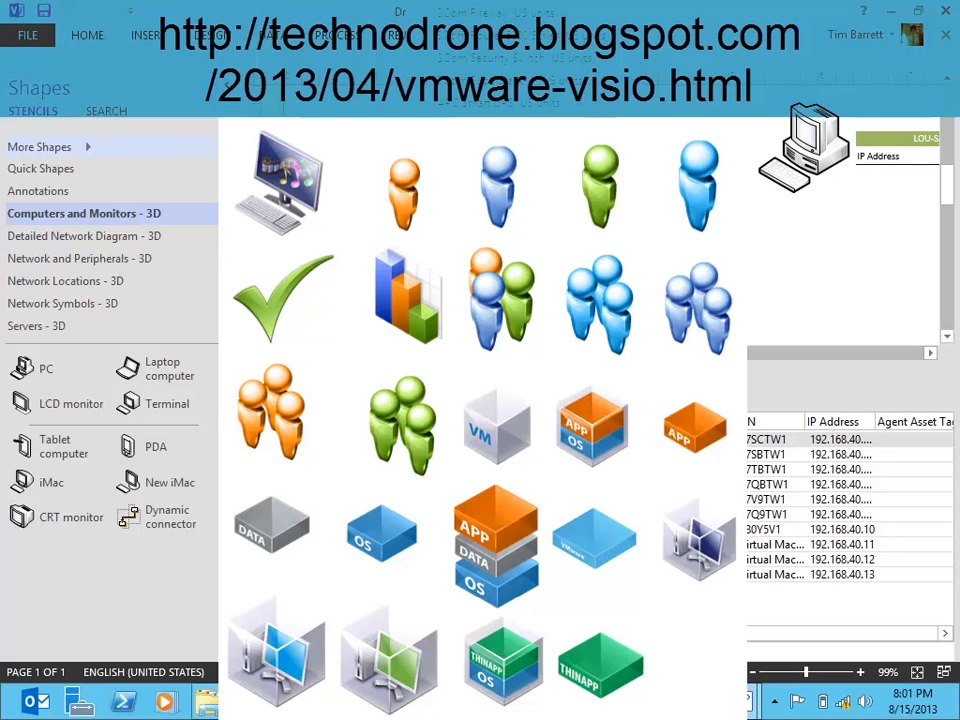
{"action": "scroll", "coordinate": [500, 360], "scroll_direction": "down", "scroll_amount": 5}
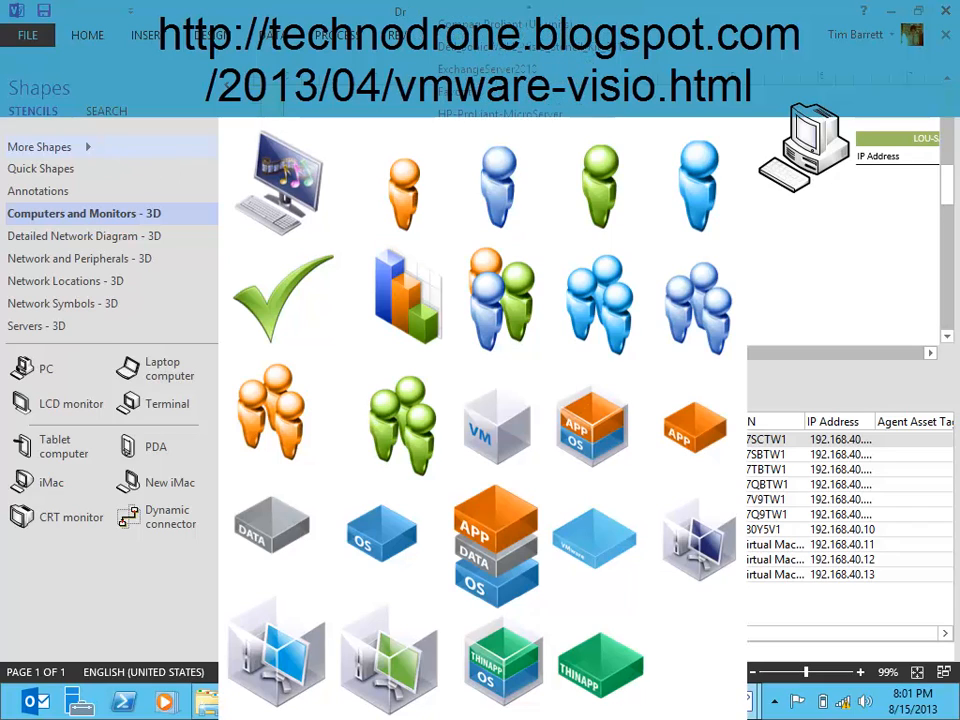
{"action": "mouse_move", "coordinate": [505, 662]}
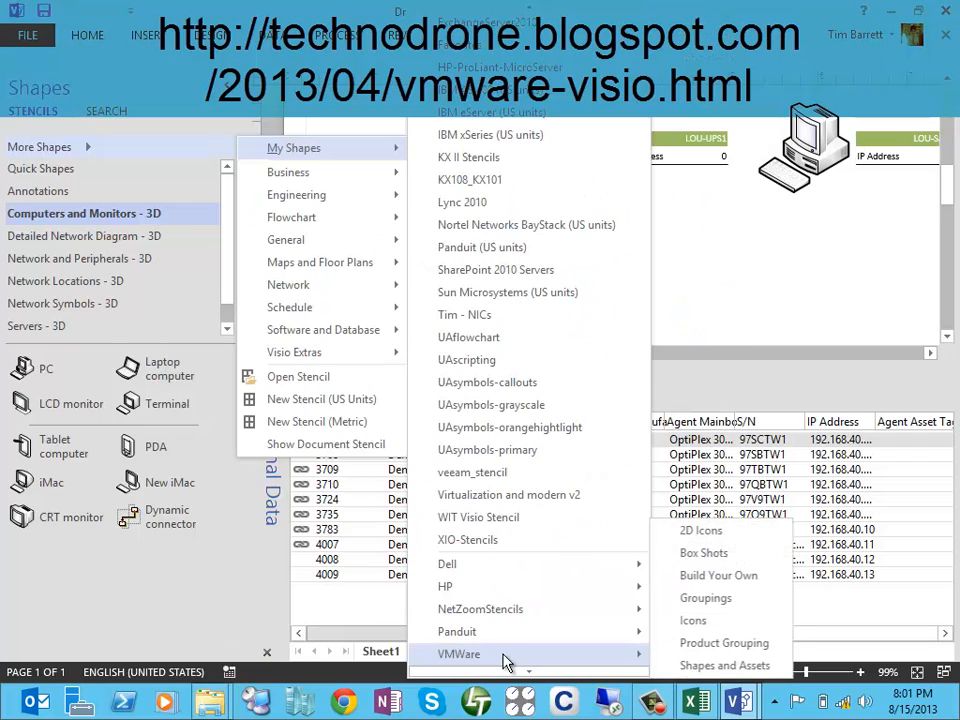
{"action": "left_click", "coordinate": [700, 622]}
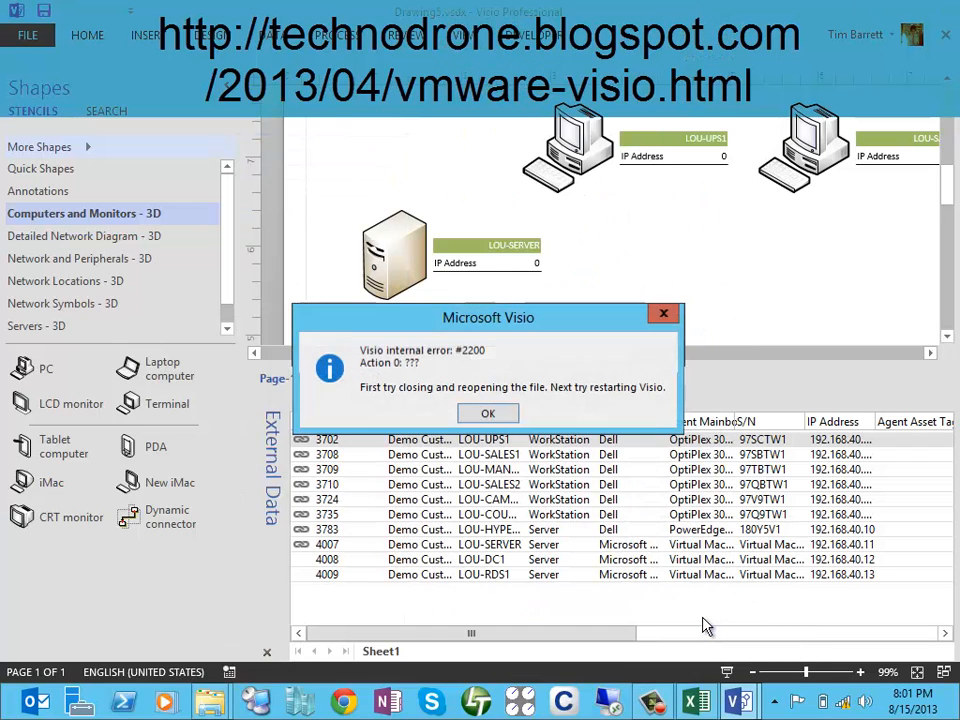
{"action": "left_click", "coordinate": [505, 418]}
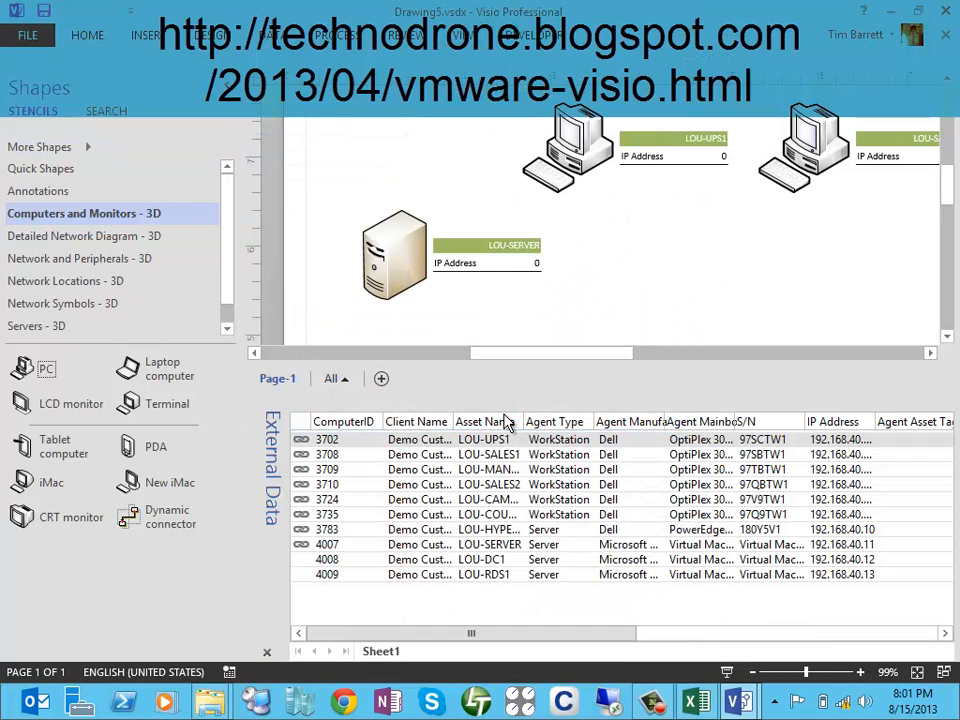
Sort the KYSBSUG - 2013-08 - Visio folder by date modified in File Explorer, review its files, and return to Drawing5 in Visio.
{"action": "mouse_move", "coordinate": [210, 699]}
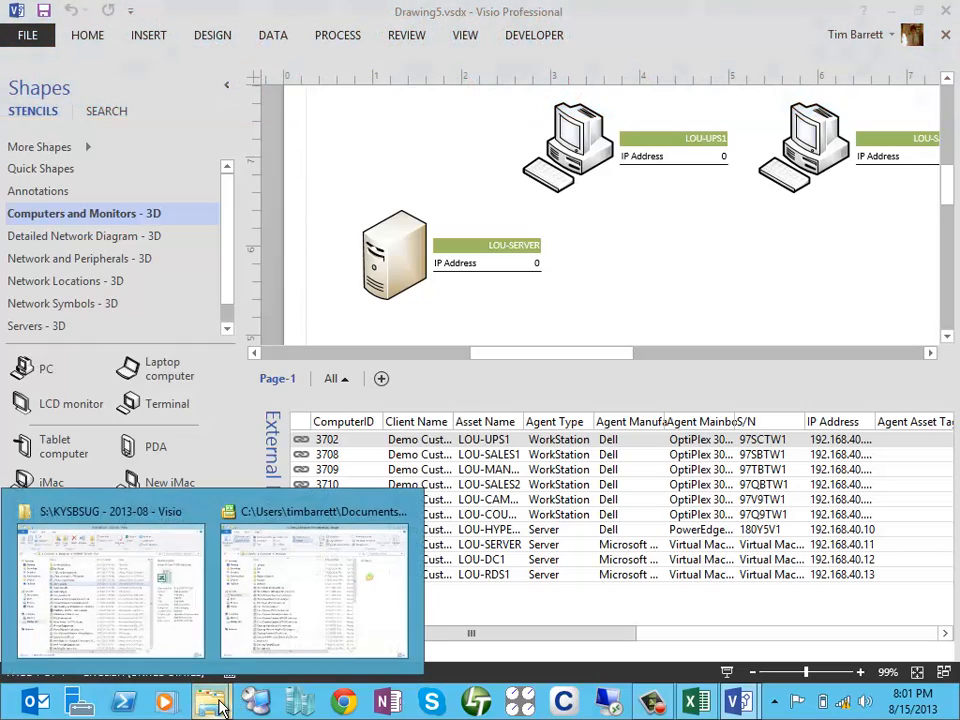
{"action": "left_click", "coordinate": [166, 637]}
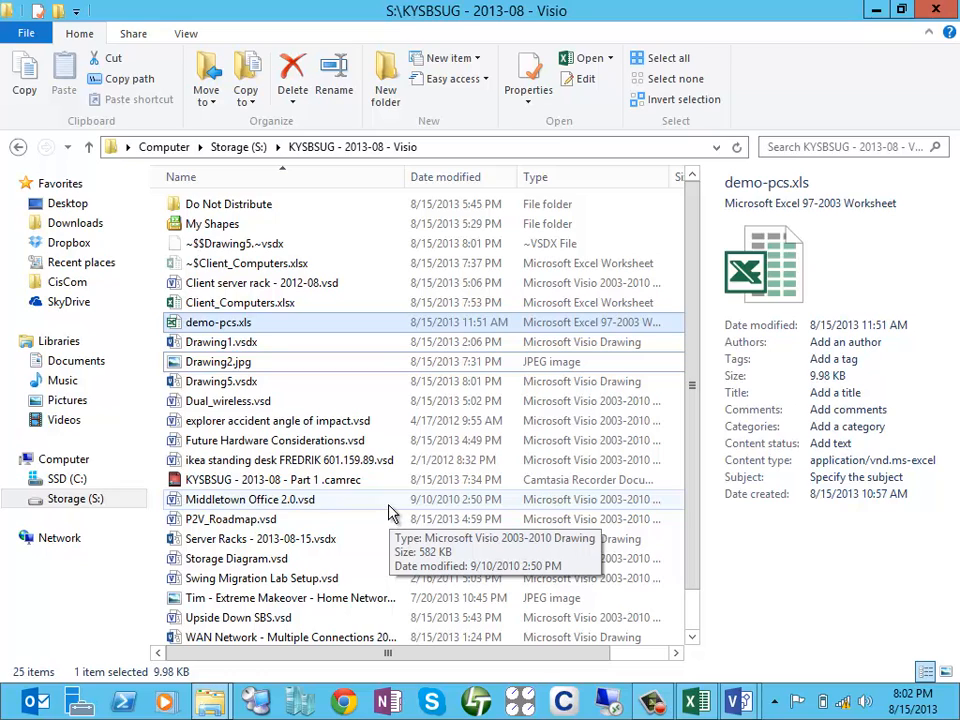
{"action": "left_click", "coordinate": [462, 177]}
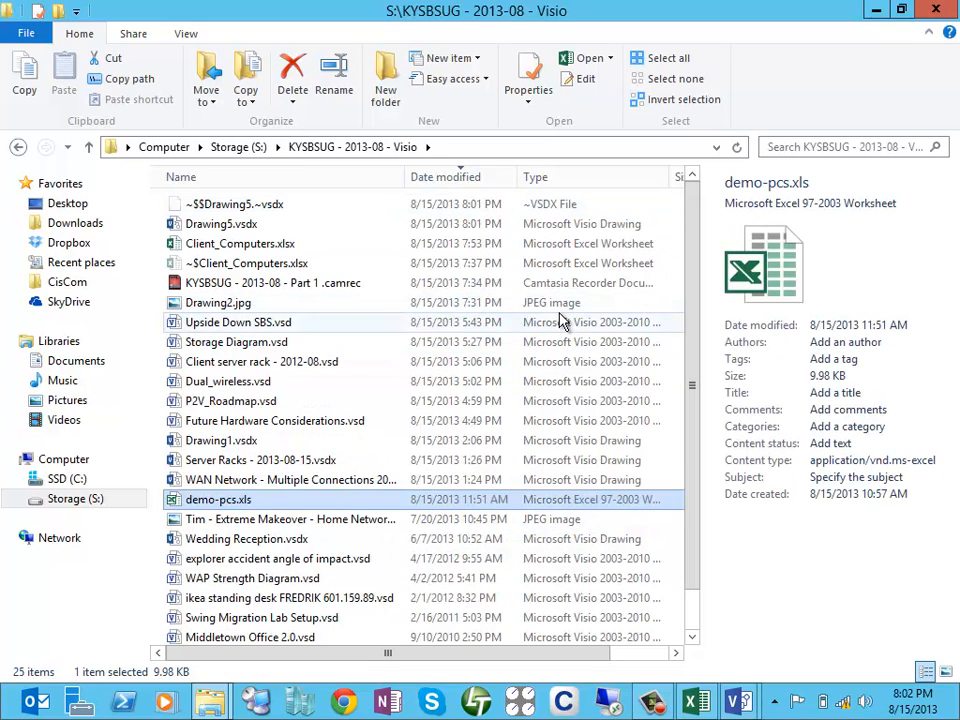
{"action": "scroll", "coordinate": [560, 325], "scroll_direction": "down", "scroll_amount": 1}
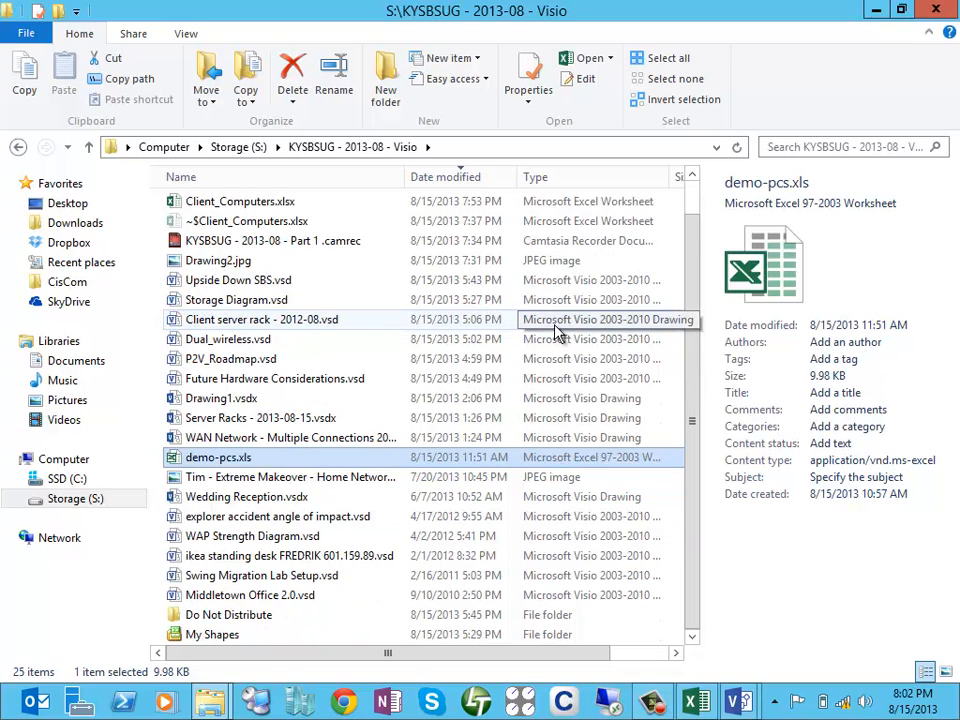
{"action": "mouse_move", "coordinate": [739, 701]}
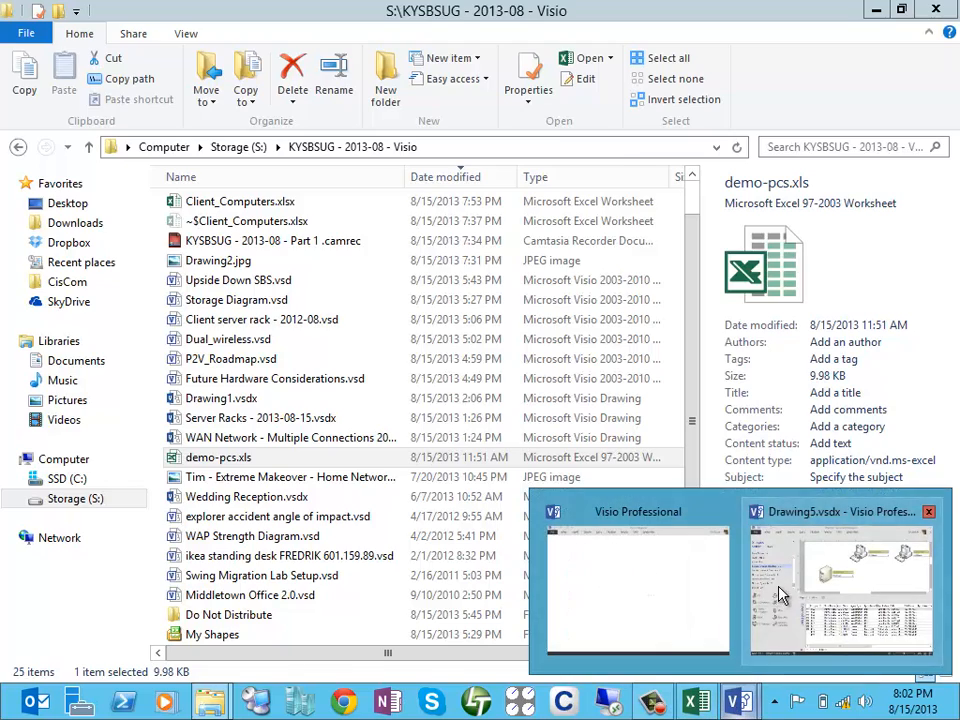
{"action": "left_click", "coordinate": [781, 595]}
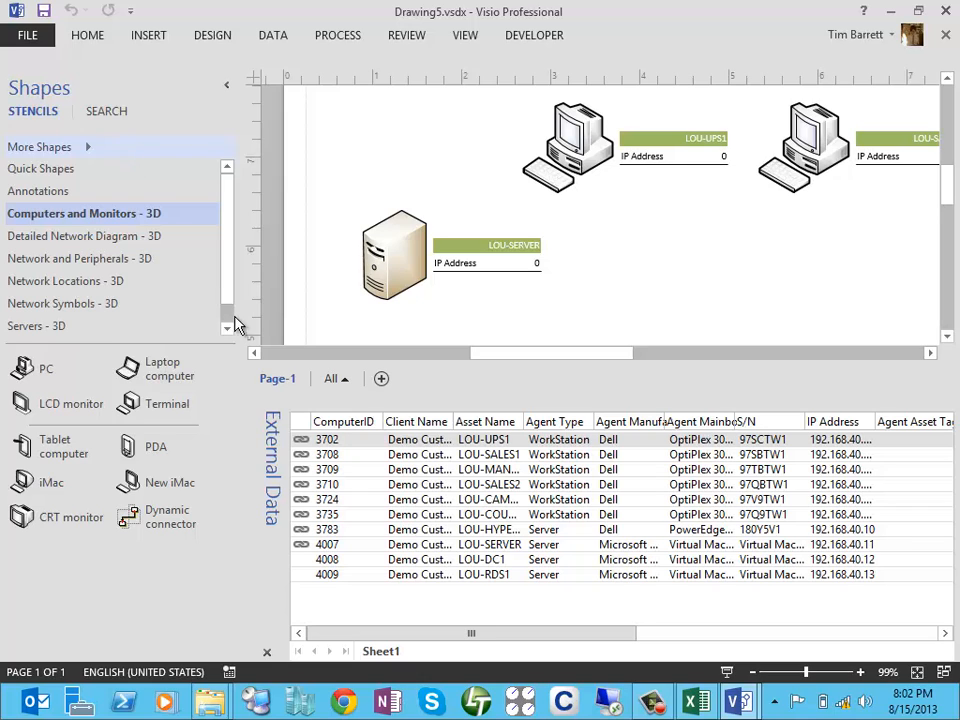
Close the External Data window and open the Dell-PowerEdge-TowerServers stencil from the Dell collection in My Shapes.
{"action": "left_click", "coordinate": [266, 652]}
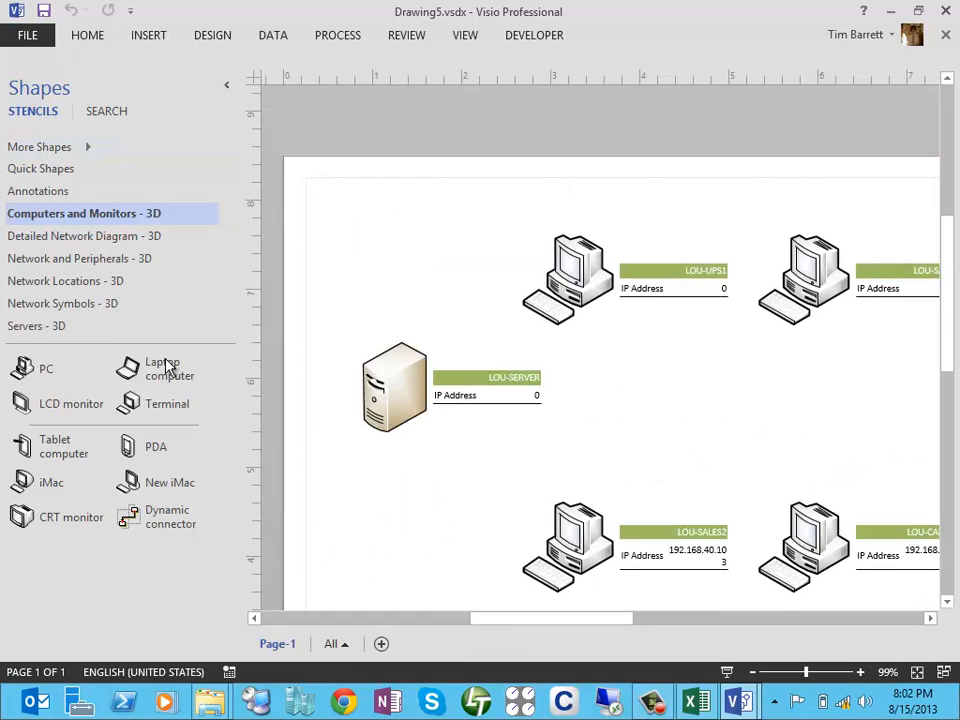
{"action": "left_click", "coordinate": [101, 148]}
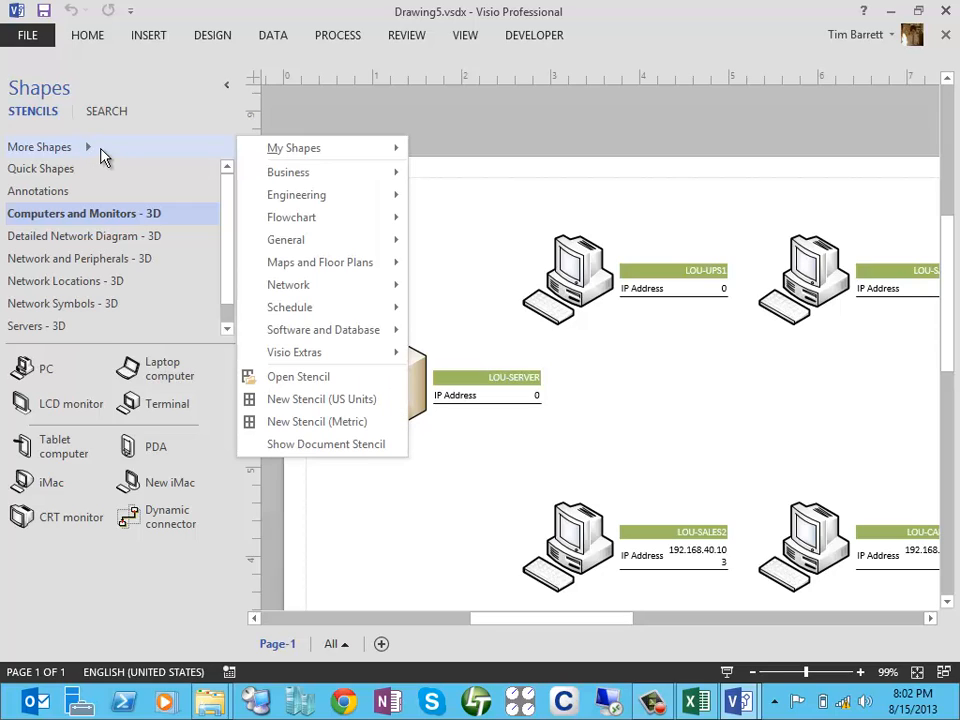
{"action": "mouse_move", "coordinate": [328, 150]}
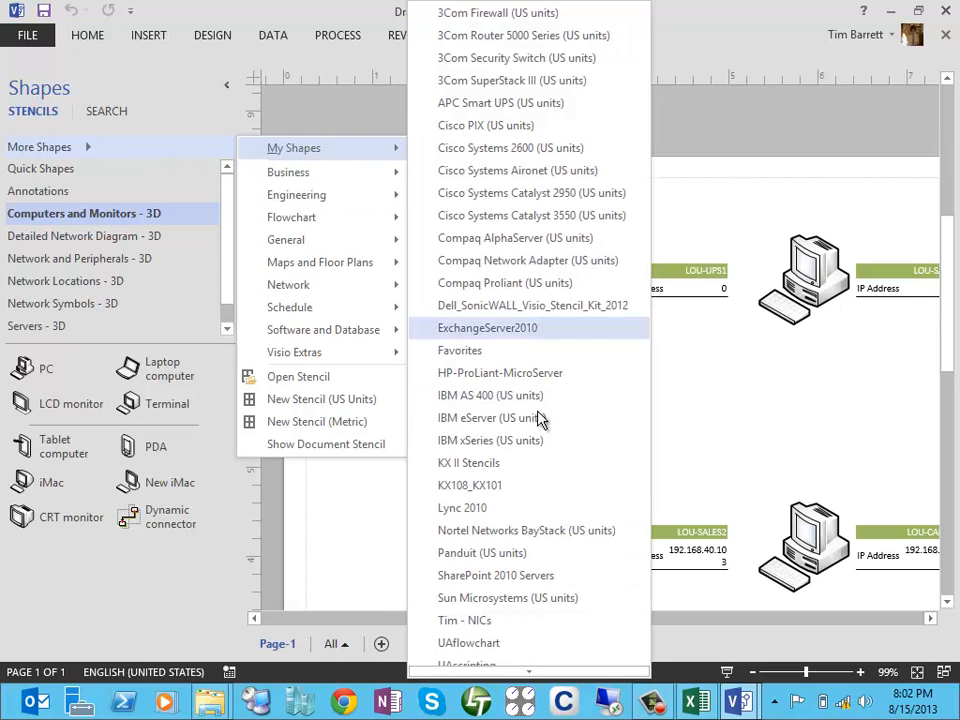
{"action": "scroll", "coordinate": [543, 549], "scroll_direction": "down", "scroll_amount": 3}
{"action": "scroll", "coordinate": [543, 549], "scroll_direction": "down", "scroll_amount": 2}
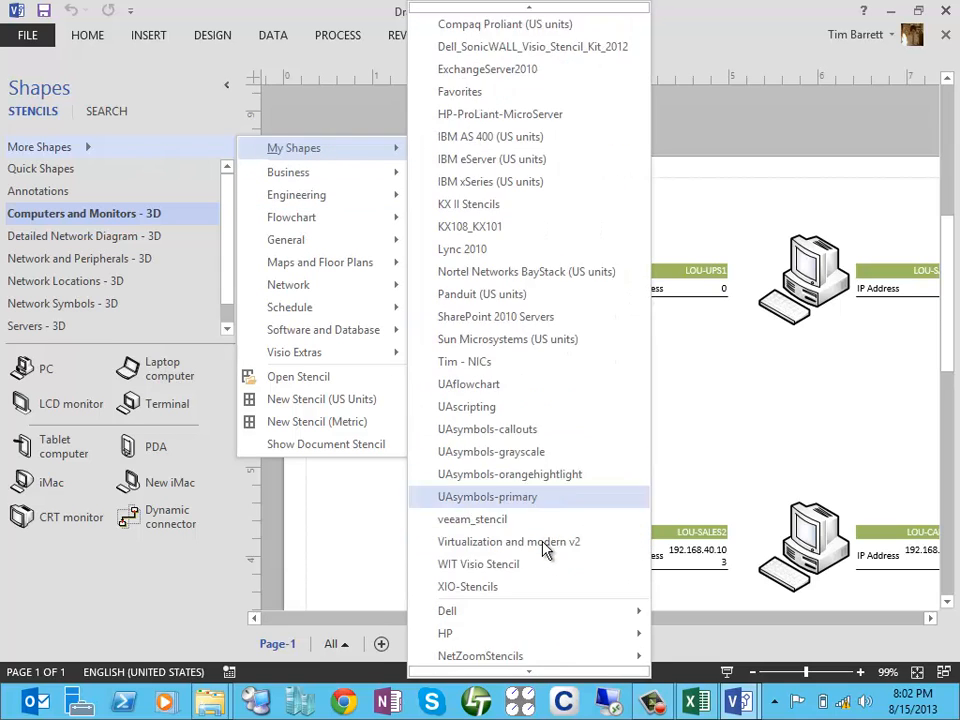
{"action": "scroll", "coordinate": [543, 549], "scroll_direction": "up", "scroll_amount": 4}
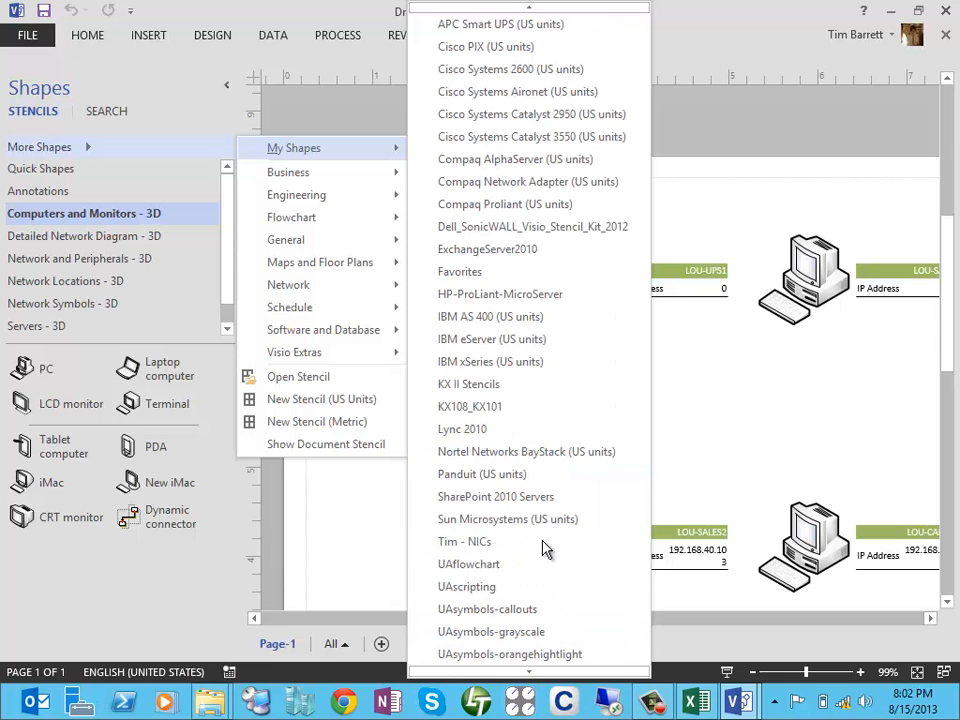
{"action": "scroll", "coordinate": [543, 549], "scroll_direction": "up", "scroll_amount": 2}
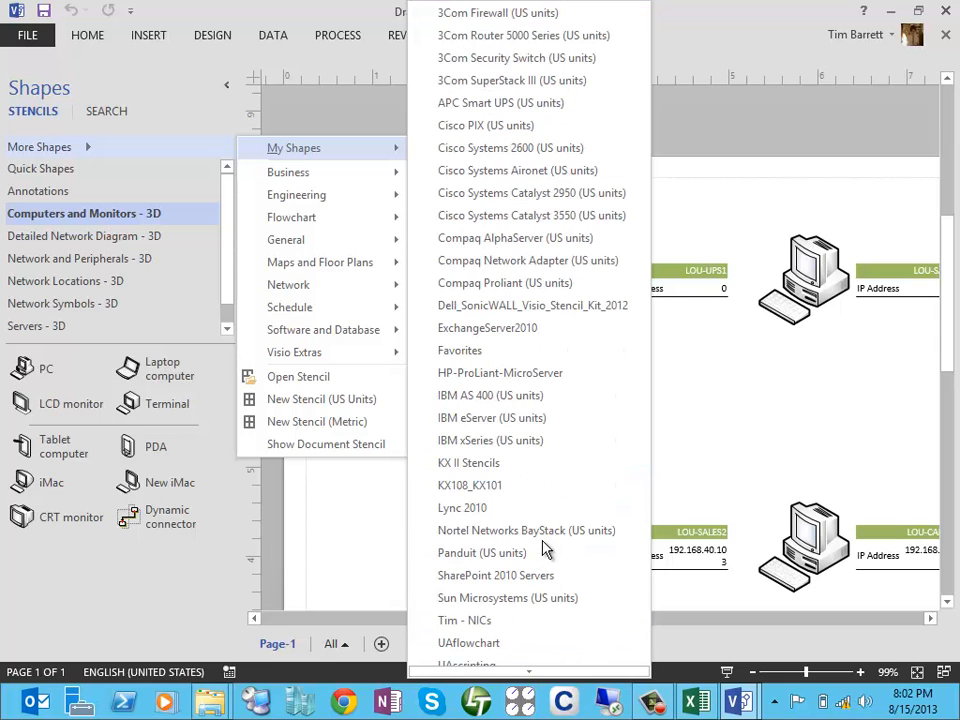
{"action": "scroll", "coordinate": [543, 549], "scroll_direction": "down", "scroll_amount": 6}
{"action": "mouse_move", "coordinate": [549, 551]}
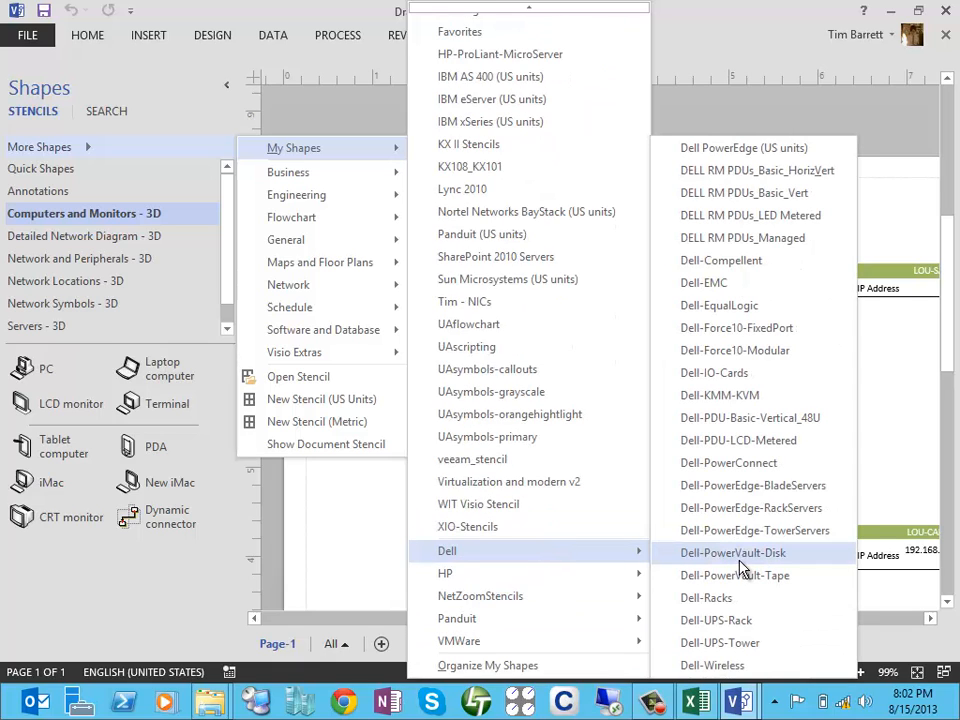
{"action": "left_click", "coordinate": [735, 530]}
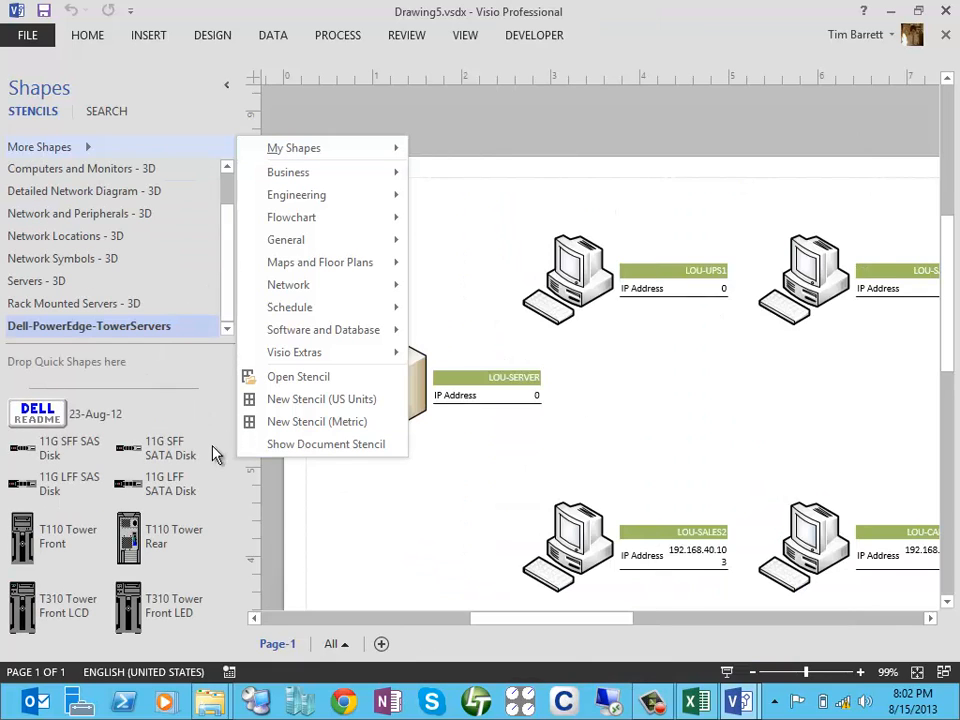
{"action": "left_click", "coordinate": [205, 457]}
Place the Dell README shape on the page to read its revision history, and delete it.
{"action": "scroll", "coordinate": [203, 460], "scroll_direction": "down", "scroll_amount": 3}
{"action": "scroll", "coordinate": [203, 460], "scroll_direction": "up", "scroll_amount": 3}
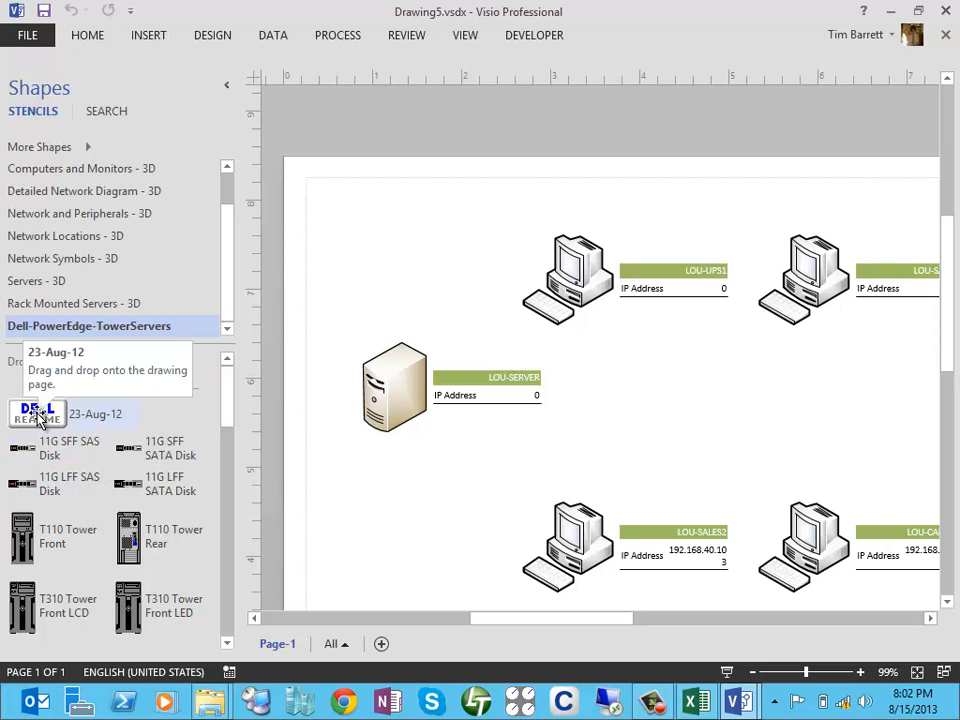
{"action": "left_click_drag", "start_coordinate": [40, 418], "coordinate": [470, 358]}
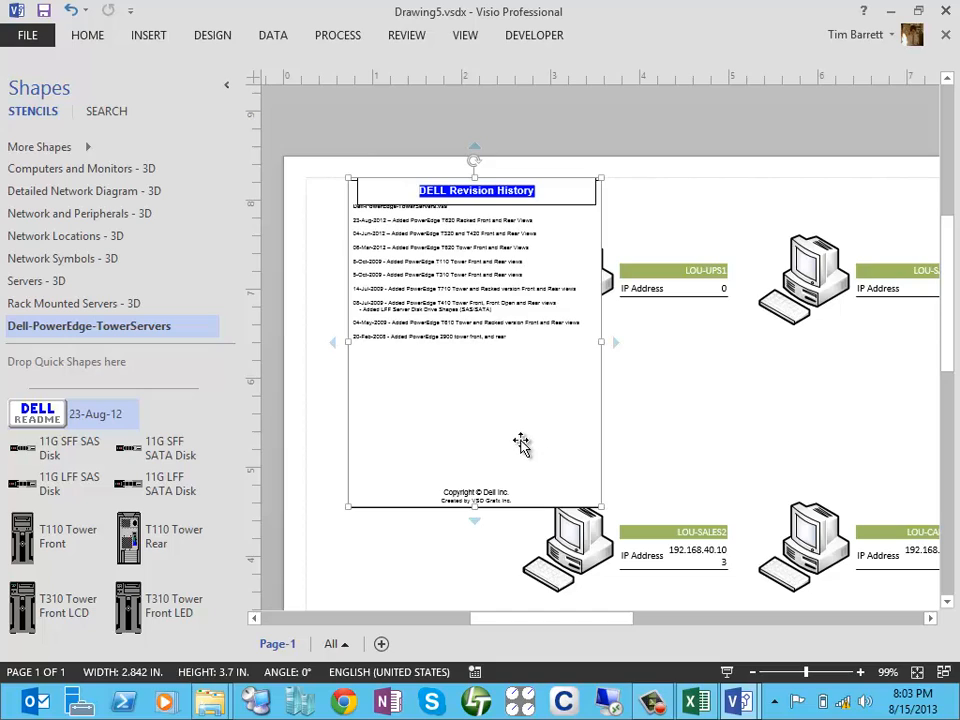
{"action": "key", "text": "Delete"}
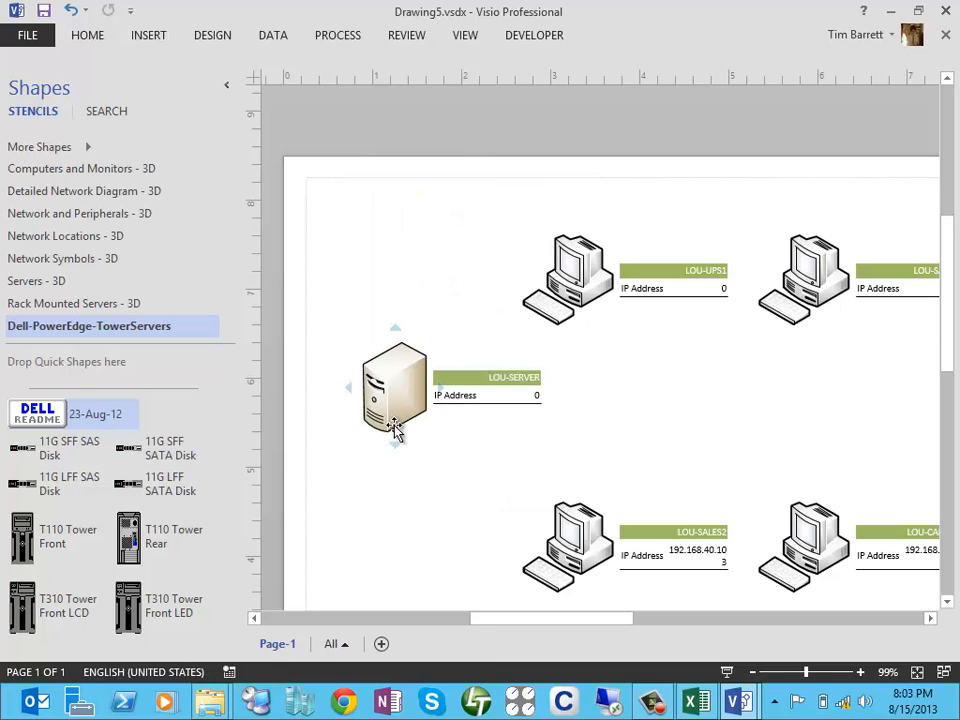
{"action": "left_click", "coordinate": [327, 388]}
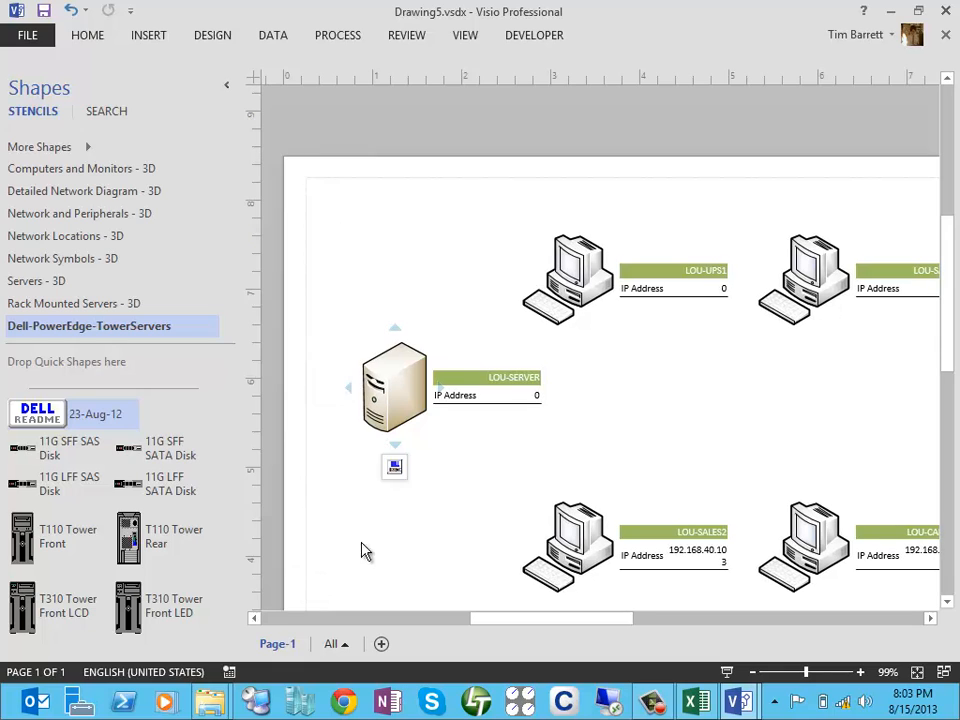
Look through the Dell tower server shapes, select the LOU-HYPERV server and display its Change Shape choices.
{"action": "left_click_drag", "start_coordinate": [231, 401], "coordinate": [230, 472]}
{"action": "left_click_drag", "start_coordinate": [945, 338], "coordinate": [954, 432]}
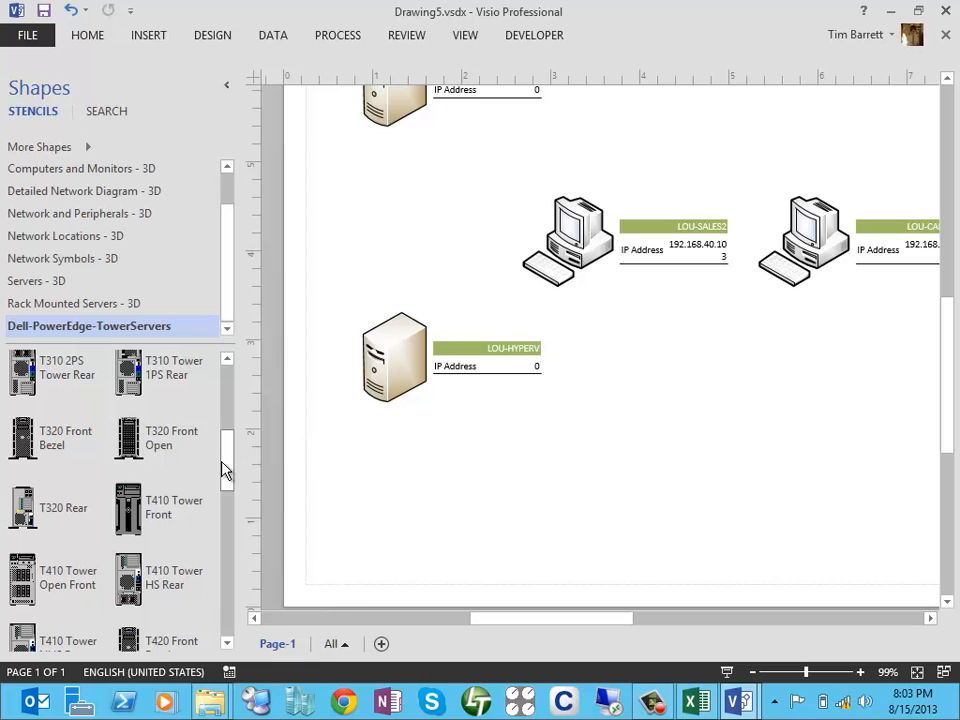
{"action": "left_click_drag", "start_coordinate": [230, 468], "coordinate": [236, 488]}
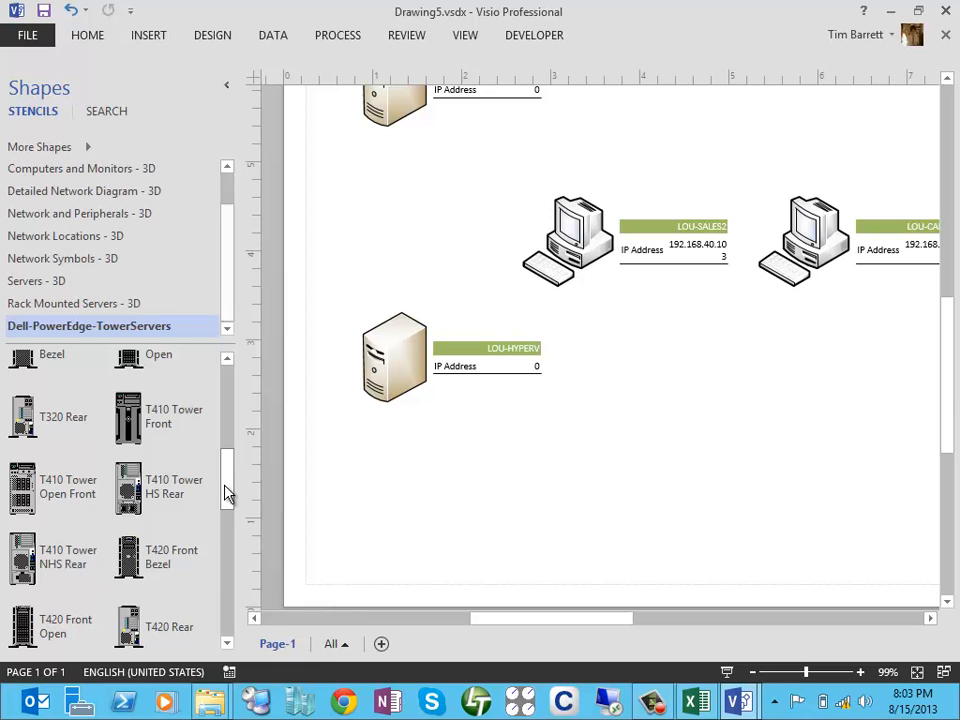
{"action": "left_click_drag", "start_coordinate": [228, 484], "coordinate": [227, 420]}
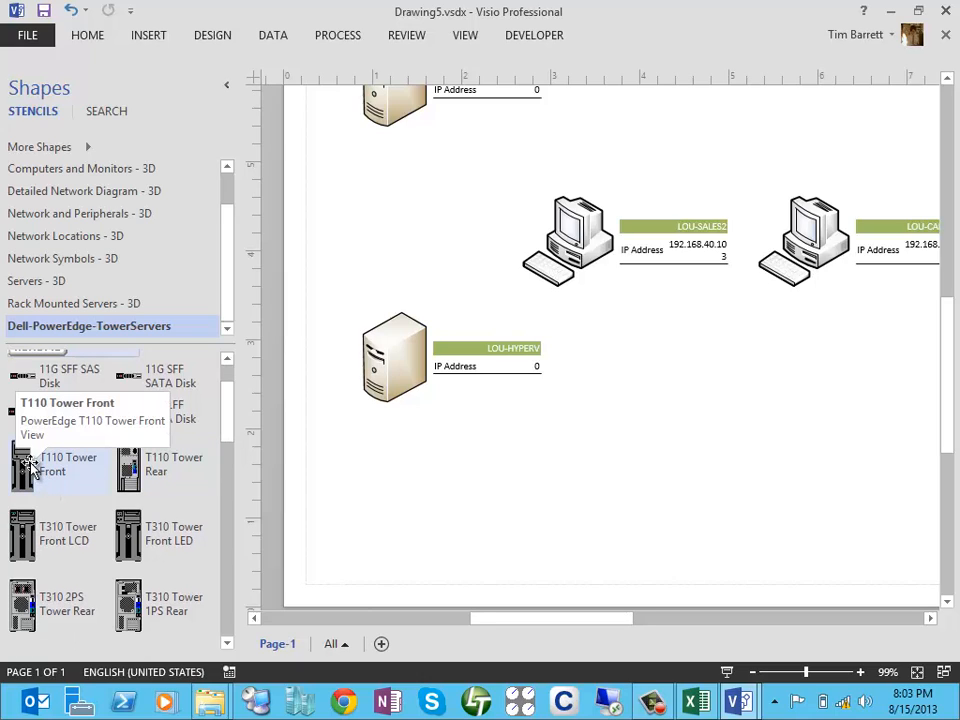
{"action": "left_click", "coordinate": [412, 362]}
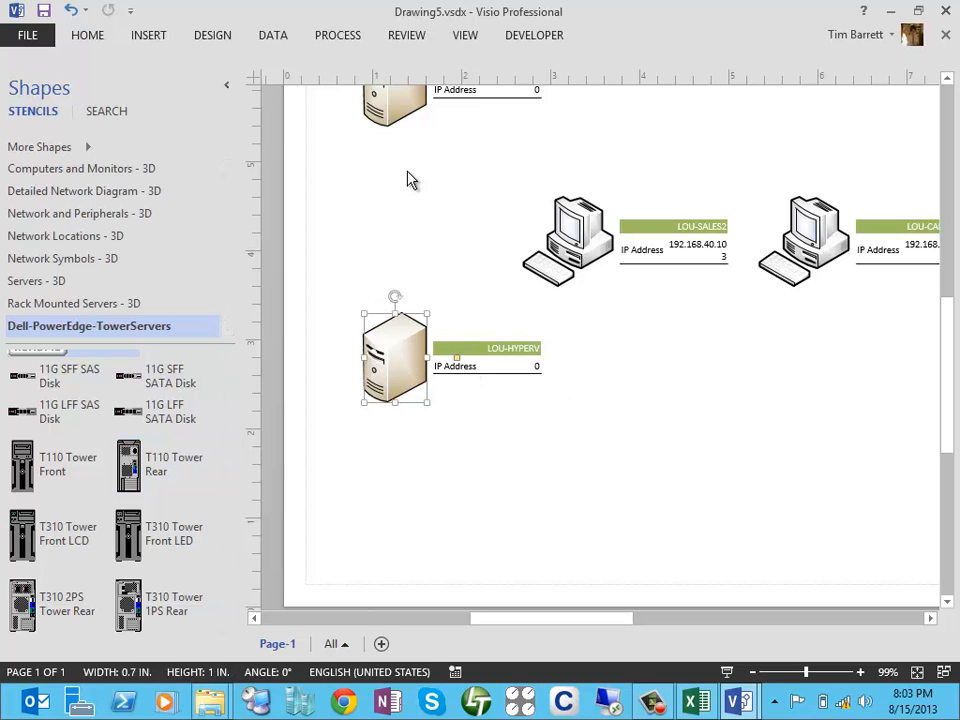
{"action": "left_click", "coordinate": [100, 42]}
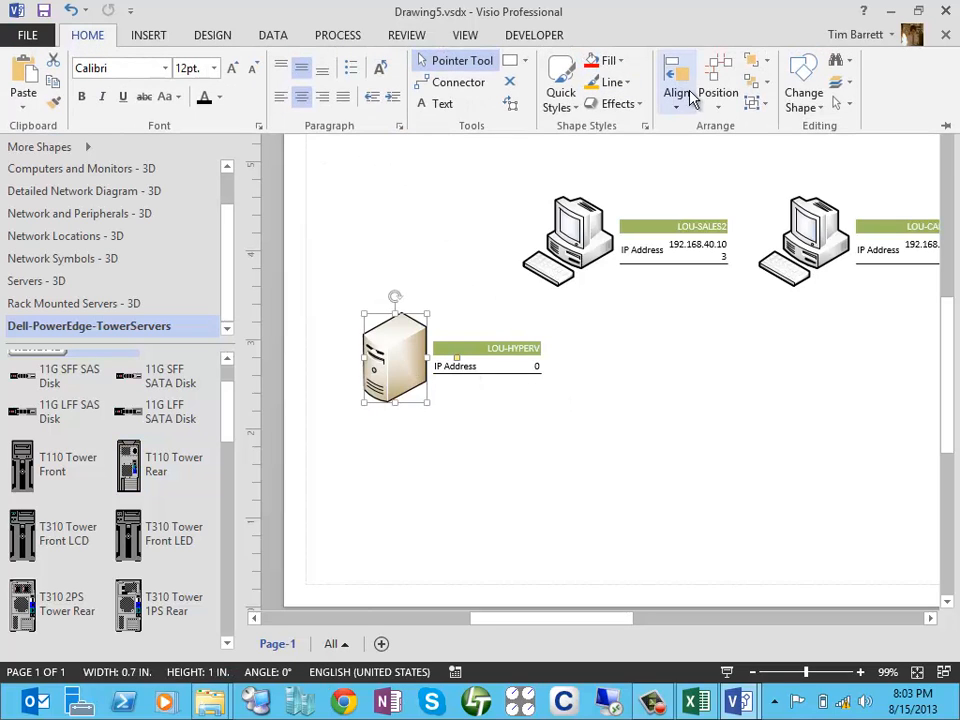
{"action": "left_click", "coordinate": [818, 108]}
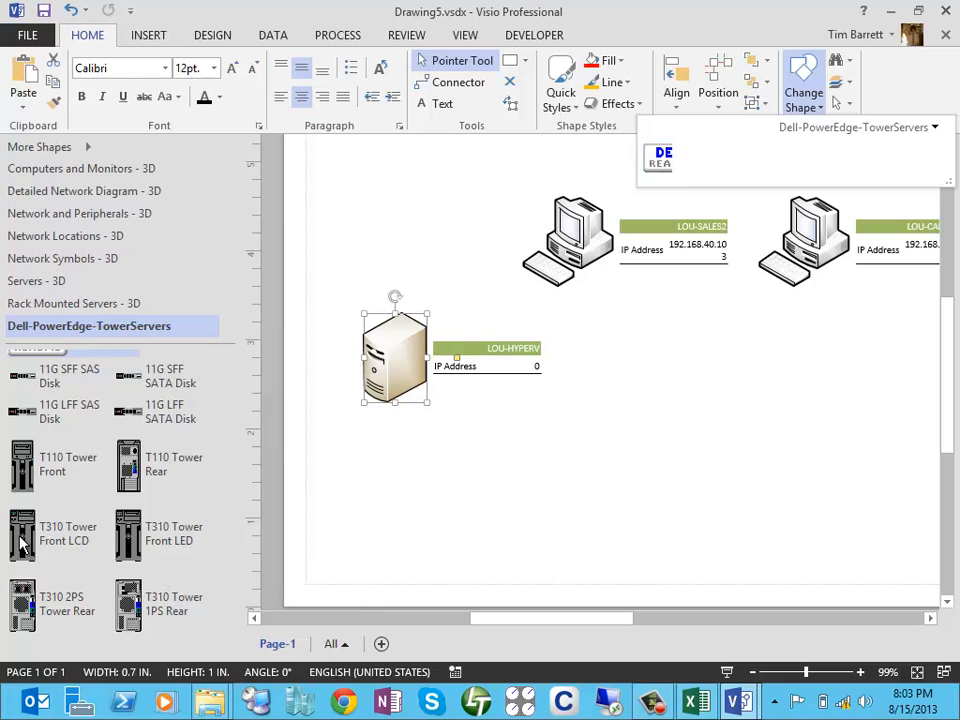
Add the T110 Tower Front shape to the Quick Shapes area of the Dell-PowerEdge-TowerServers stencil.
{"action": "left_click", "coordinate": [42, 476]}
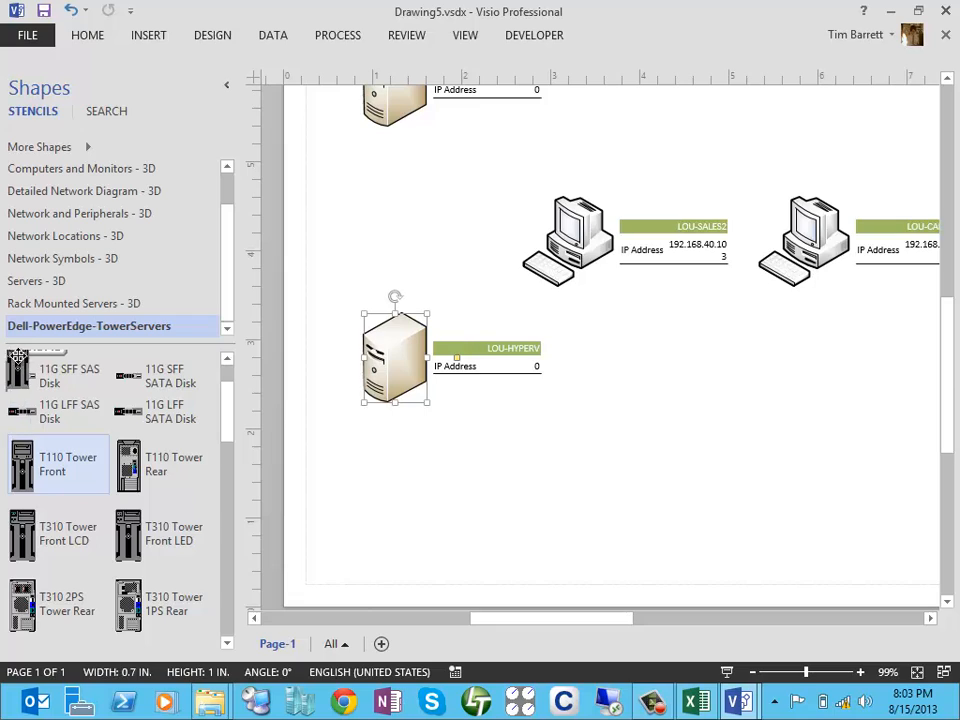
{"action": "scroll", "coordinate": [18, 360], "scroll_direction": "up", "scroll_amount": 2}
{"action": "mouse_move", "coordinate": [28, 357]}
{"action": "left_mouse_down"}
{"action": "mouse_move", "coordinate": [62, 366]}
{"action": "mouse_move", "coordinate": [32, 370]}
{"action": "mouse_move", "coordinate": [40, 375]}
{"action": "left_mouse_up"}
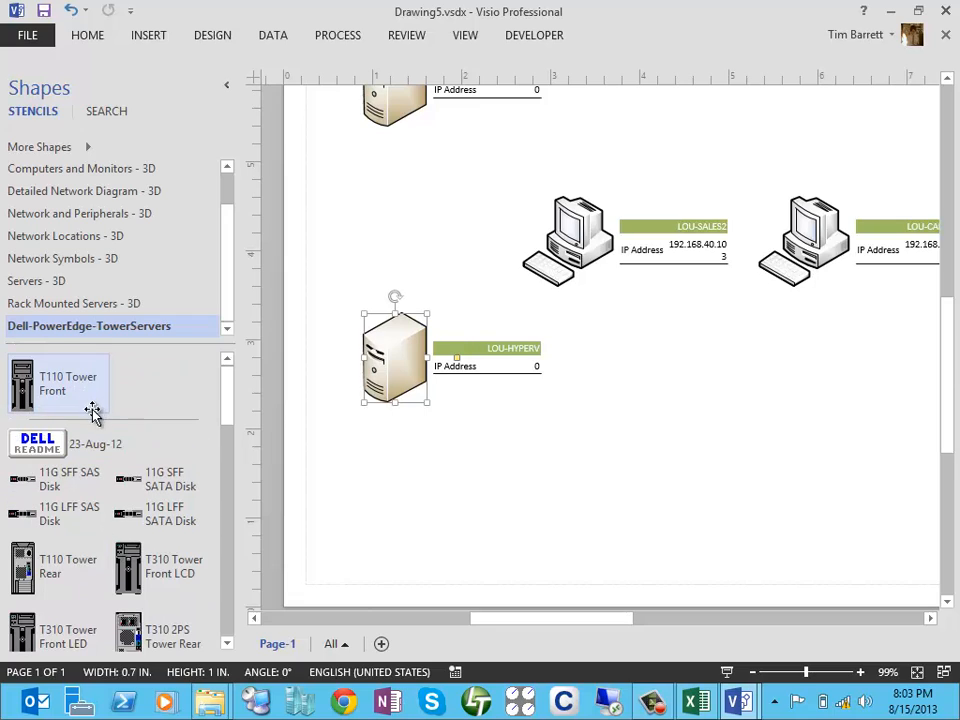
Select the LOU-HYPERV server and check which replacement shapes Change Shape offers from the Dell-PowerEdge-TowerServers stencil.
{"action": "left_click", "coordinate": [529, 415]}
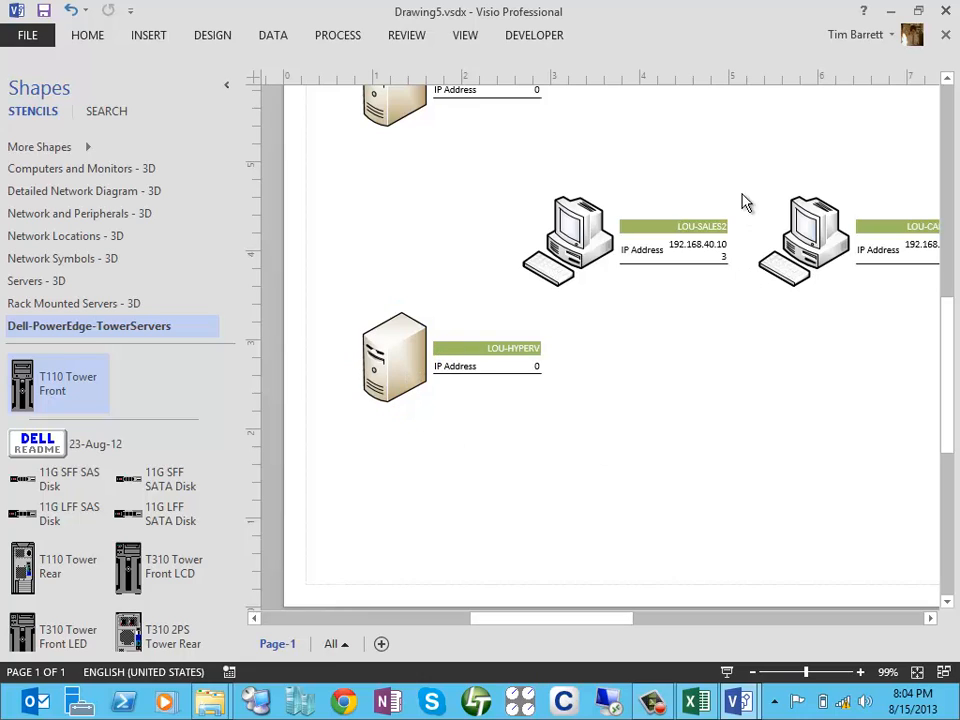
{"action": "left_click", "coordinate": [88, 35]}
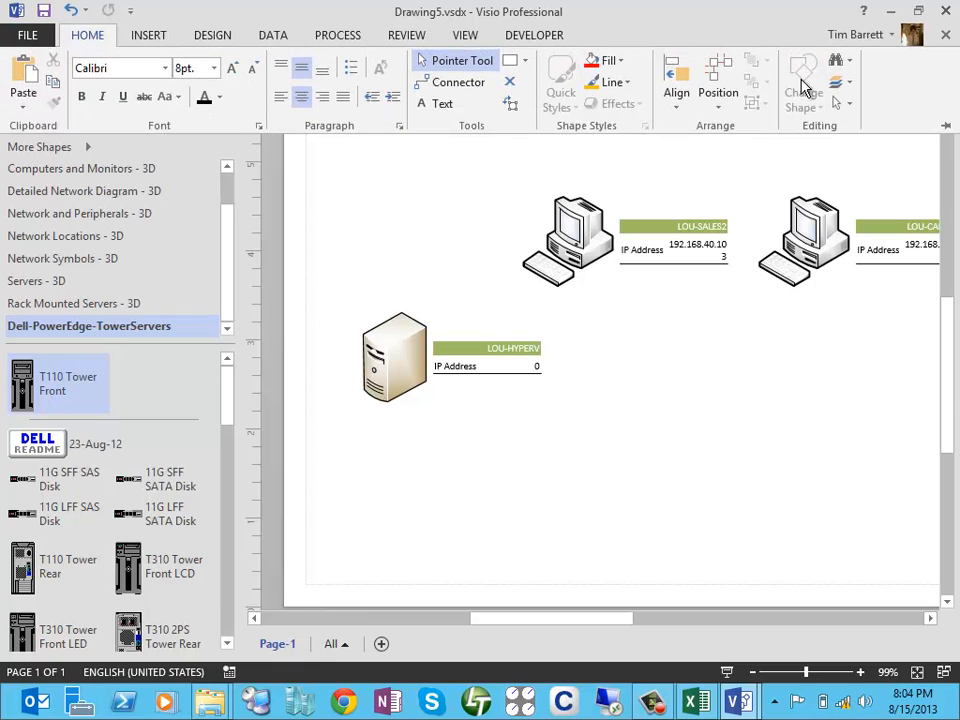
{"action": "left_click", "coordinate": [396, 364]}
{"action": "left_click", "coordinate": [396, 364]}
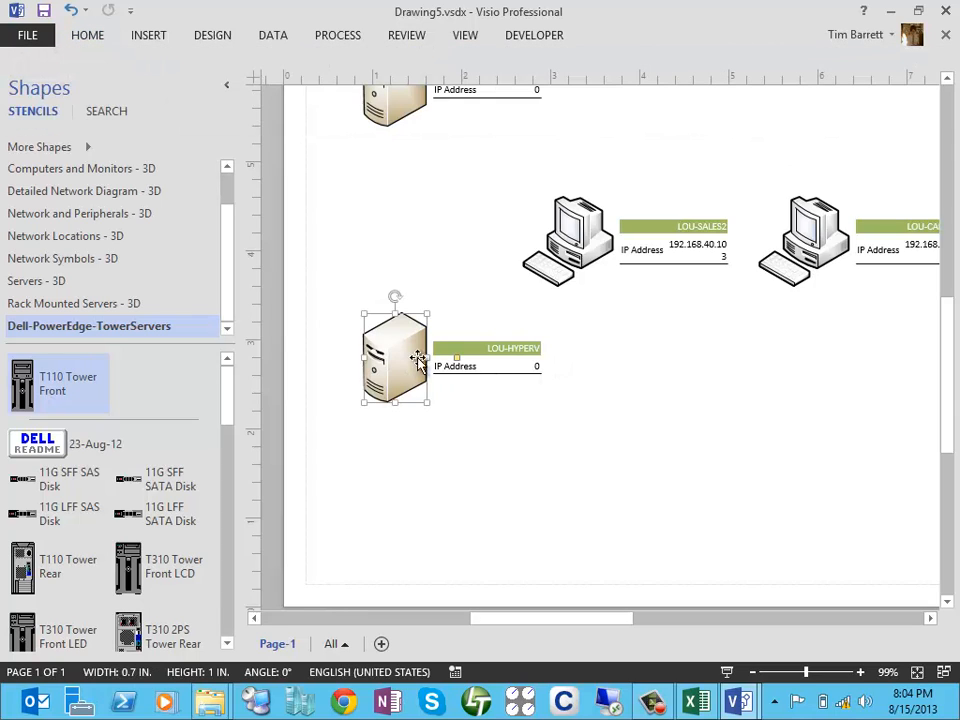
{"action": "left_click", "coordinate": [95, 42]}
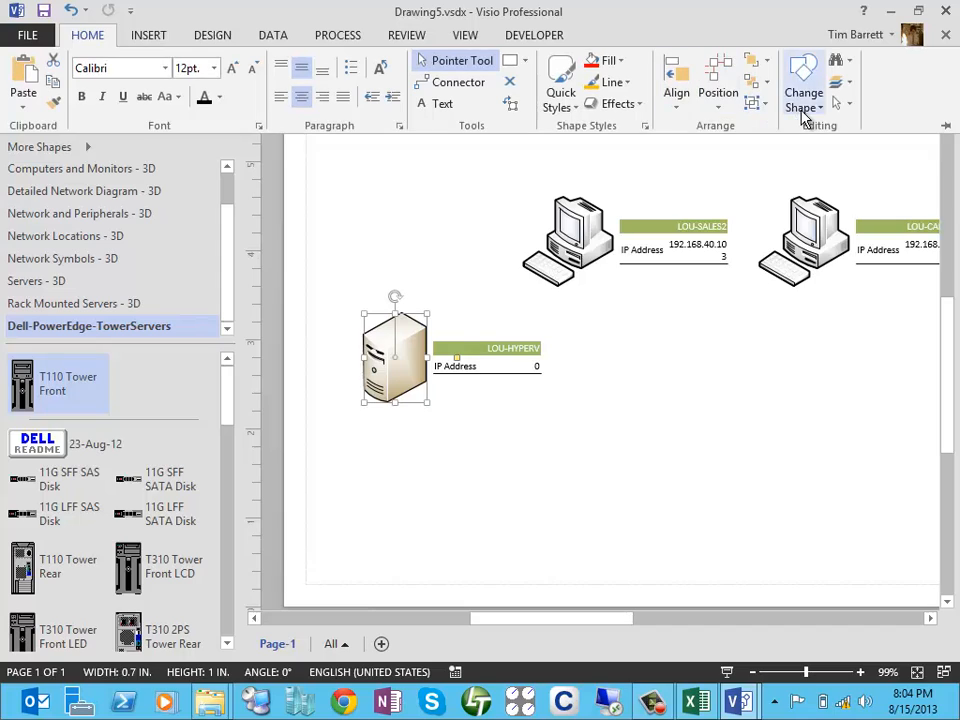
{"action": "left_click", "coordinate": [808, 108]}
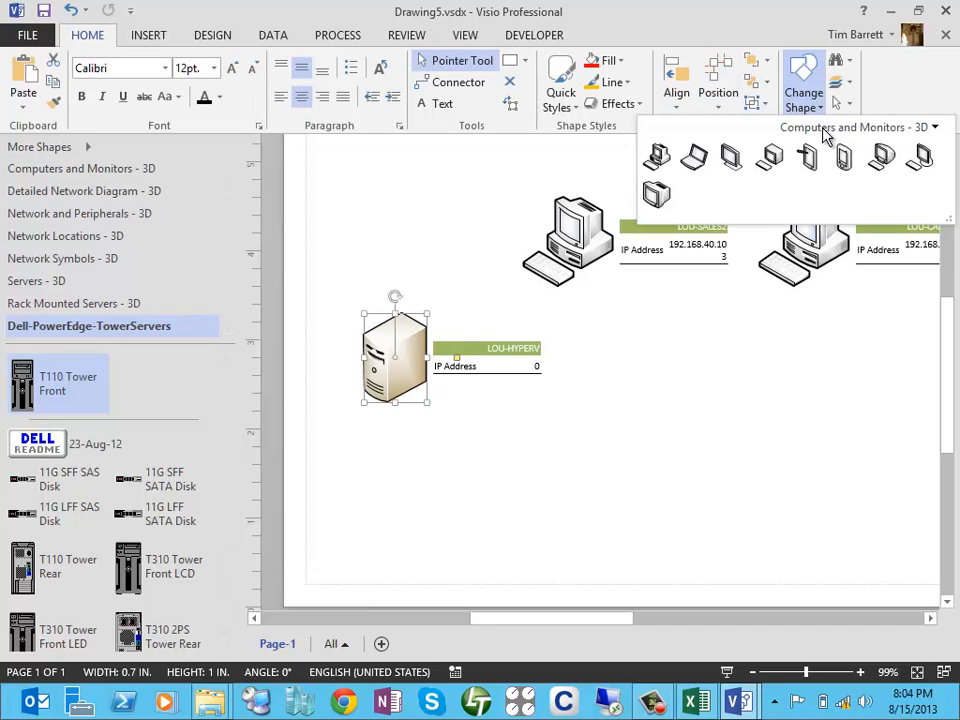
{"action": "left_click", "coordinate": [929, 131]}
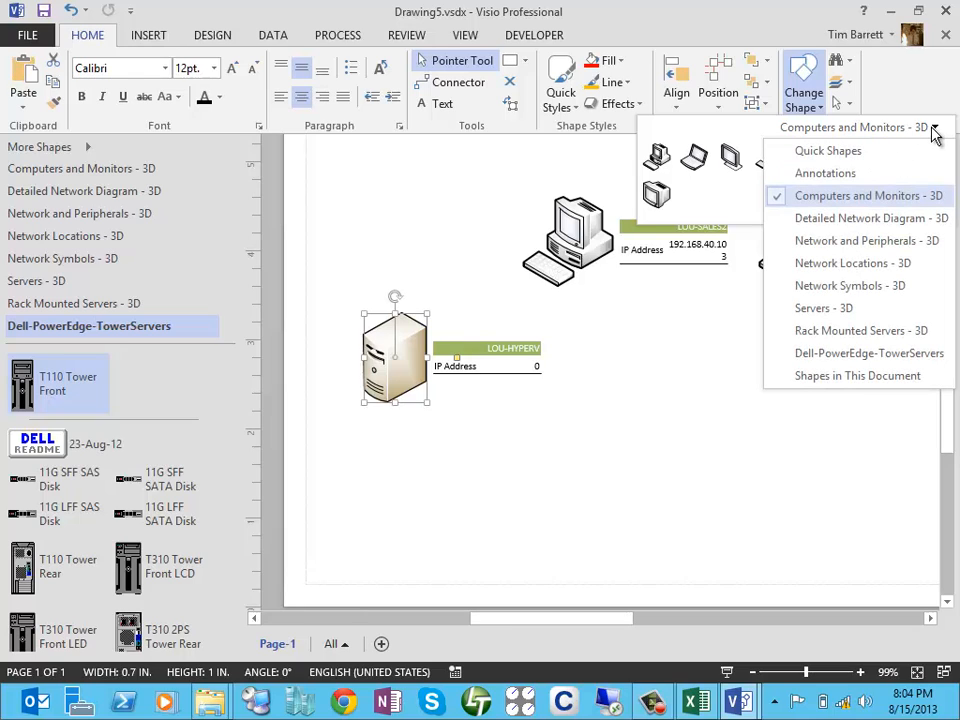
{"action": "left_click", "coordinate": [912, 358]}
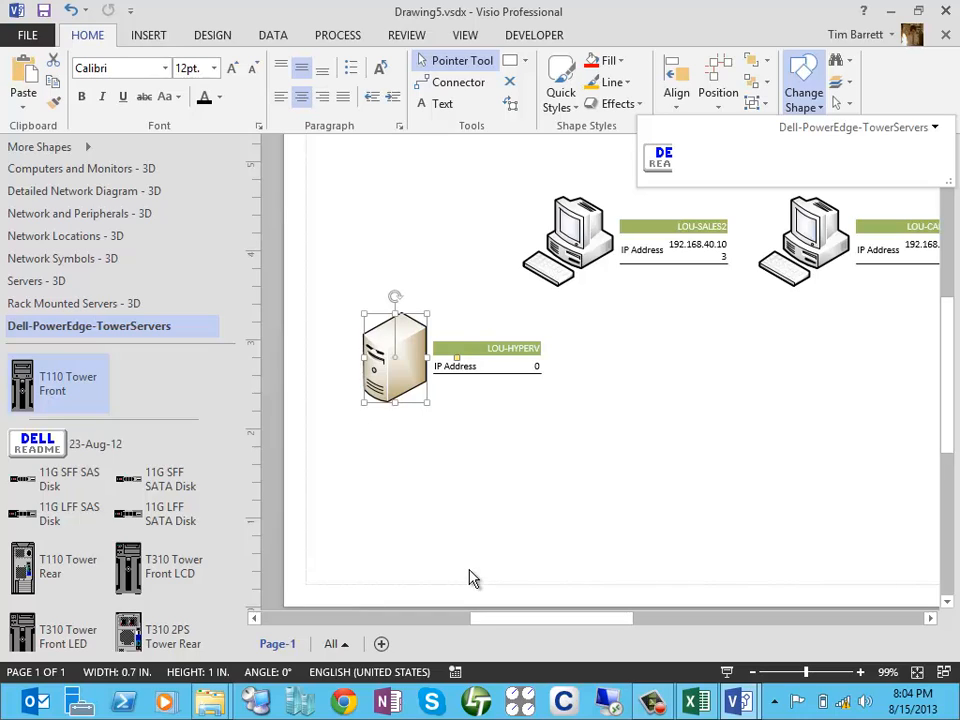
{"action": "left_click", "coordinate": [88, 147]}
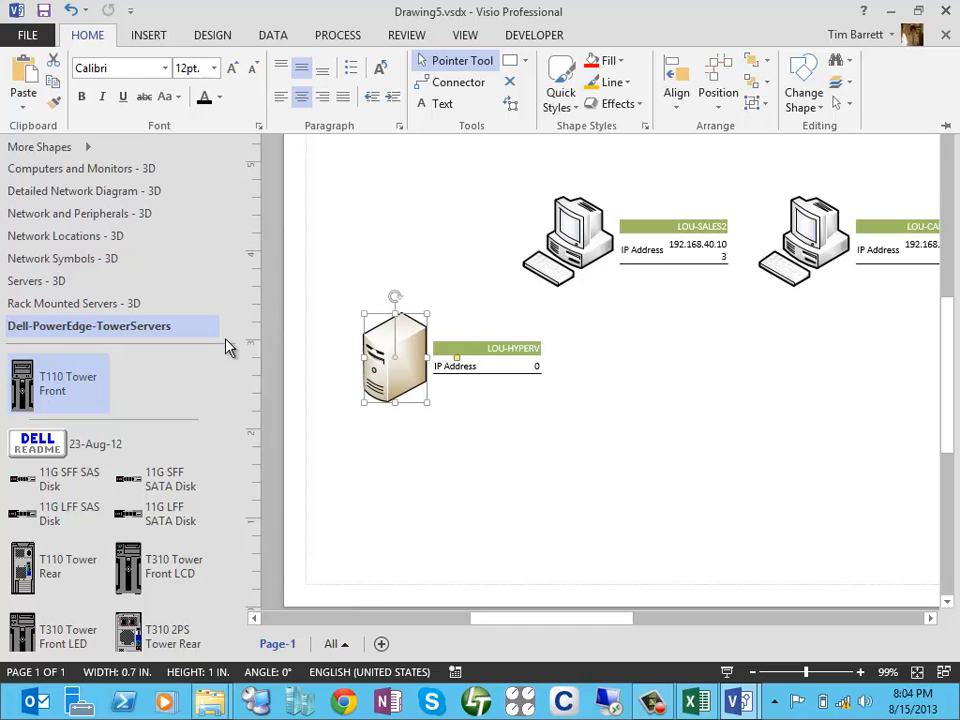
{"action": "key", "text": "ctrl+F1"}
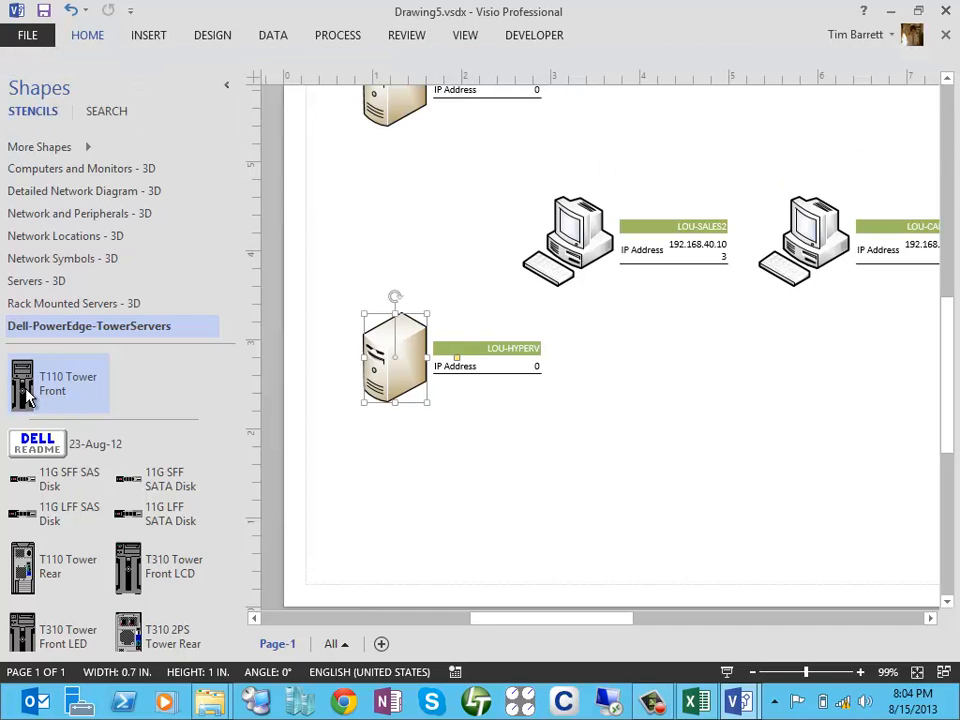
Place a T110 Tower Front shape on the page, then unlink the old LOU-HYPERV server from its data row and delete it.
{"action": "left_click_drag", "start_coordinate": [22, 385], "coordinate": [684, 430]}
{"action": "left_click", "coordinate": [407, 365]}
{"action": "right_click", "coordinate": [407, 365]}
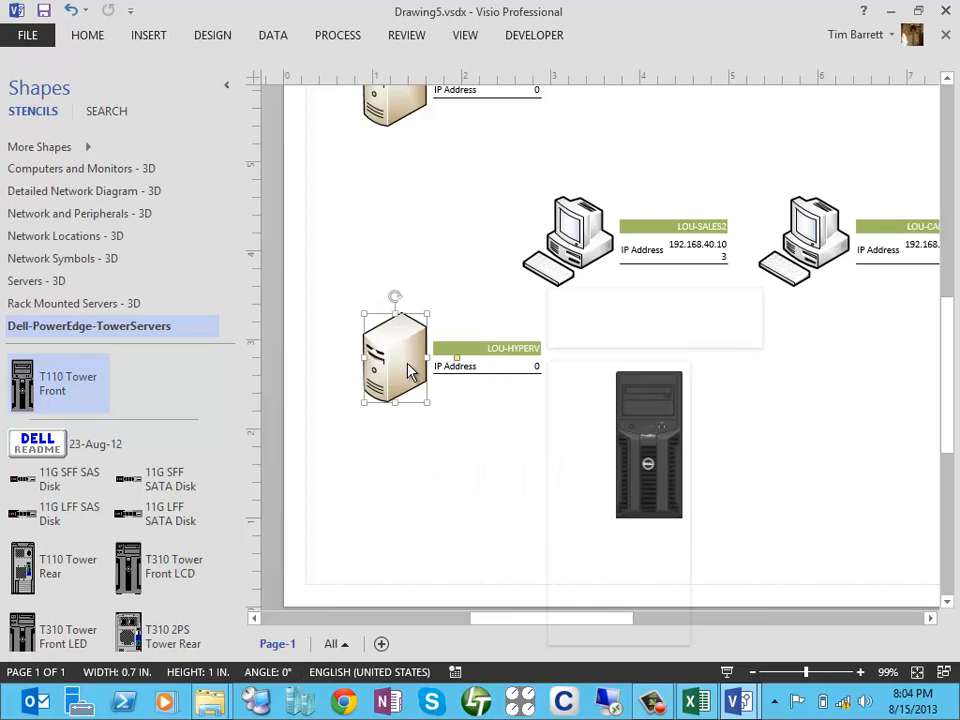
{"action": "mouse_move", "coordinate": [643, 588]}
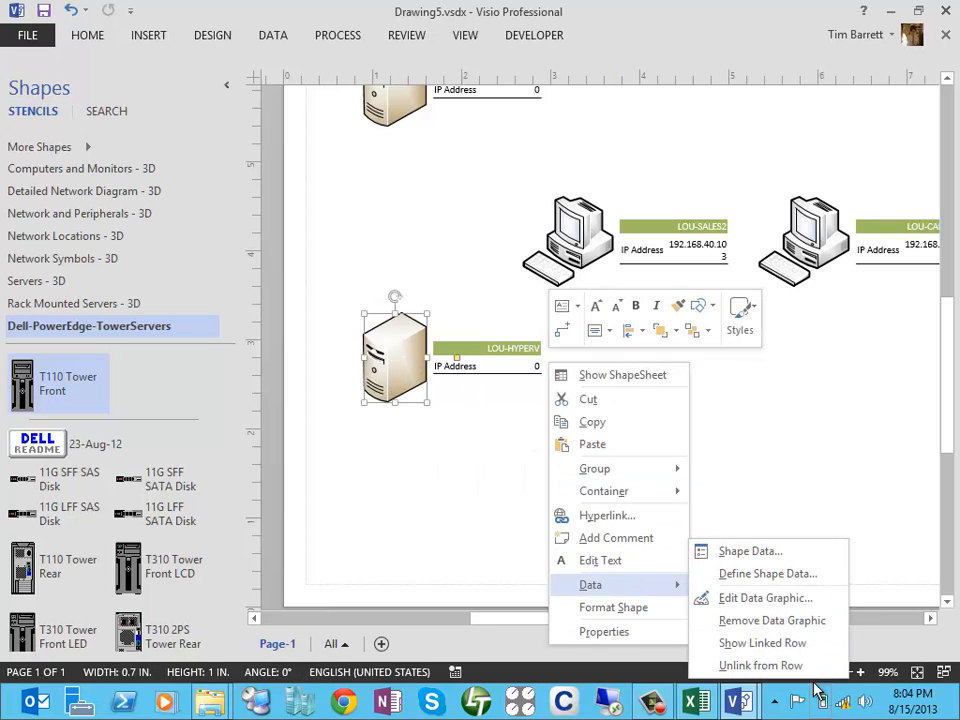
{"action": "left_click", "coordinate": [799, 675]}
{"action": "left_click", "coordinate": [474, 427]}
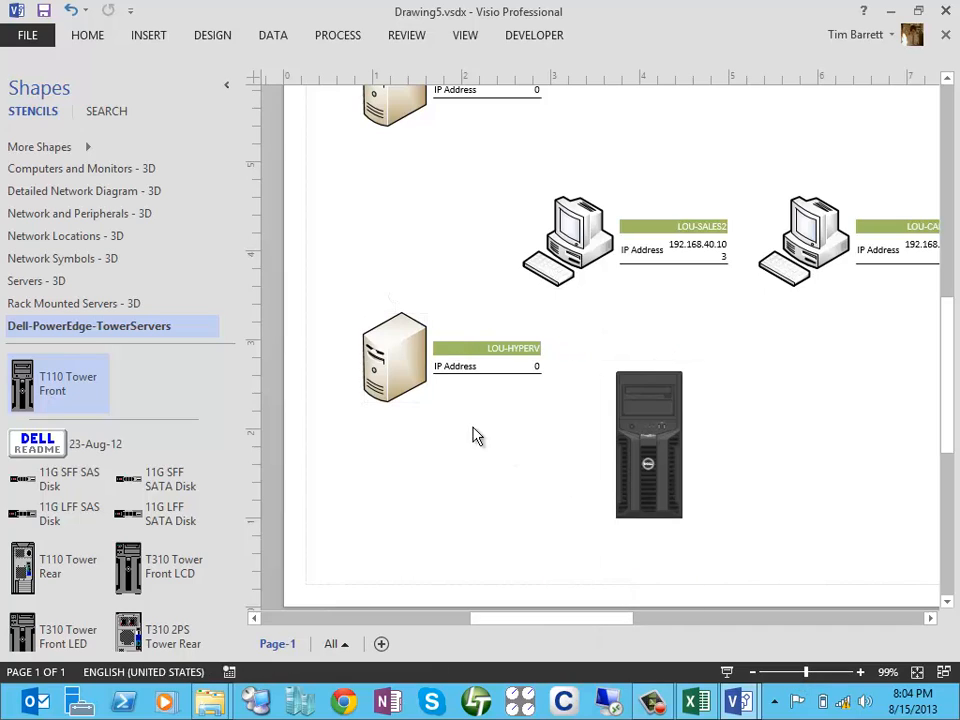
{"action": "left_click", "coordinate": [410, 376]}
{"action": "key", "text": "Delete"}
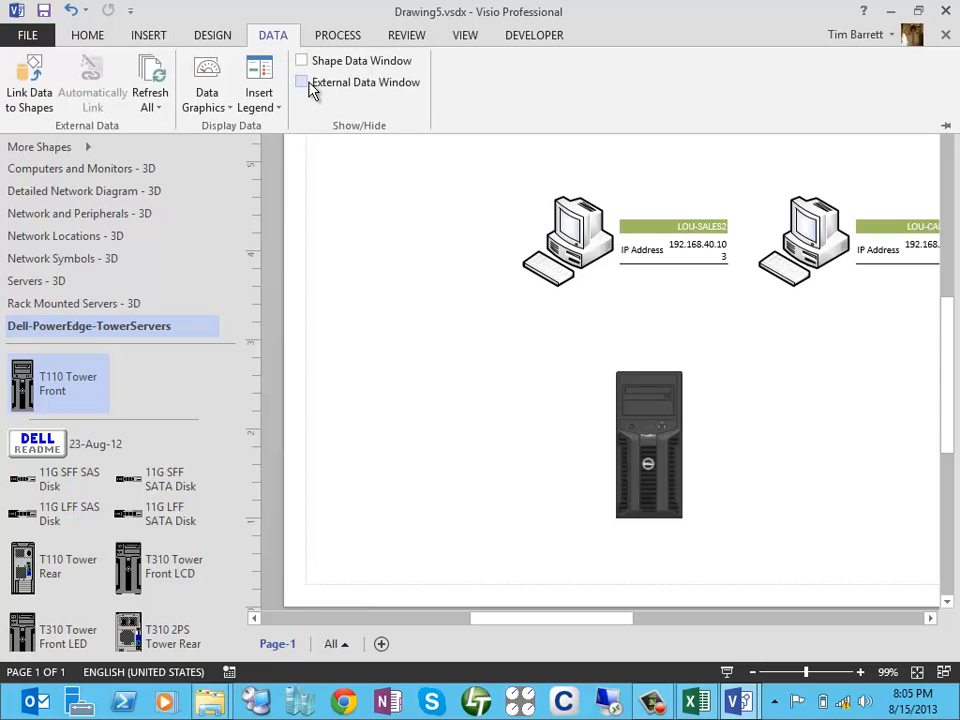
Link the LOU-HYPERV row of the external data to the Dell tower and raise its data graphic slightly.
{"action": "left_click", "coordinate": [304, 82]}
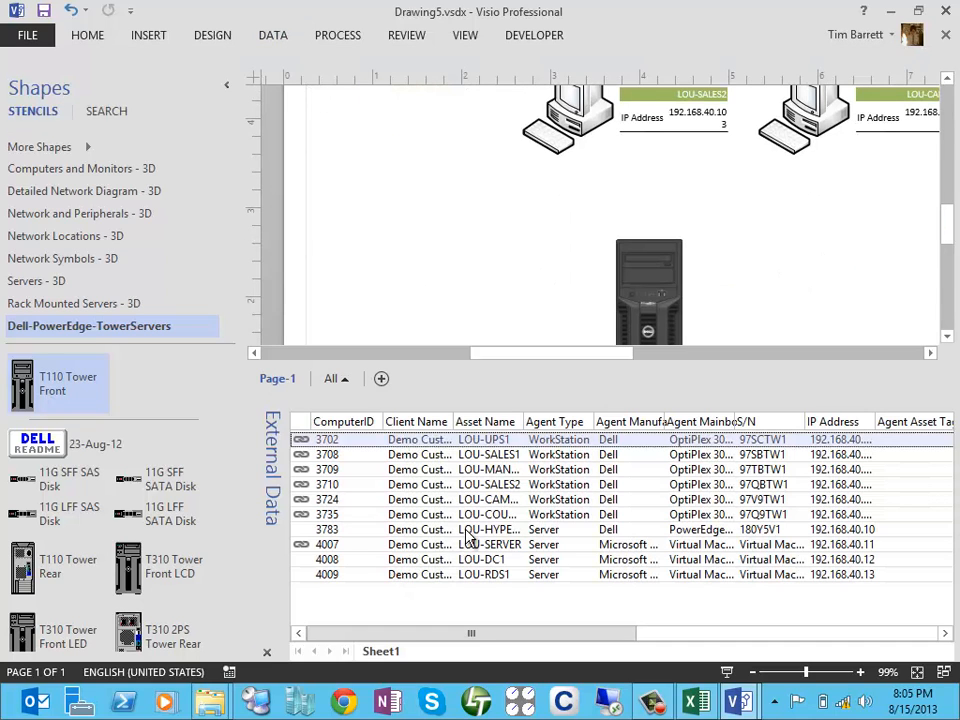
{"action": "left_click_drag", "start_coordinate": [321, 529], "coordinate": [360, 215]}
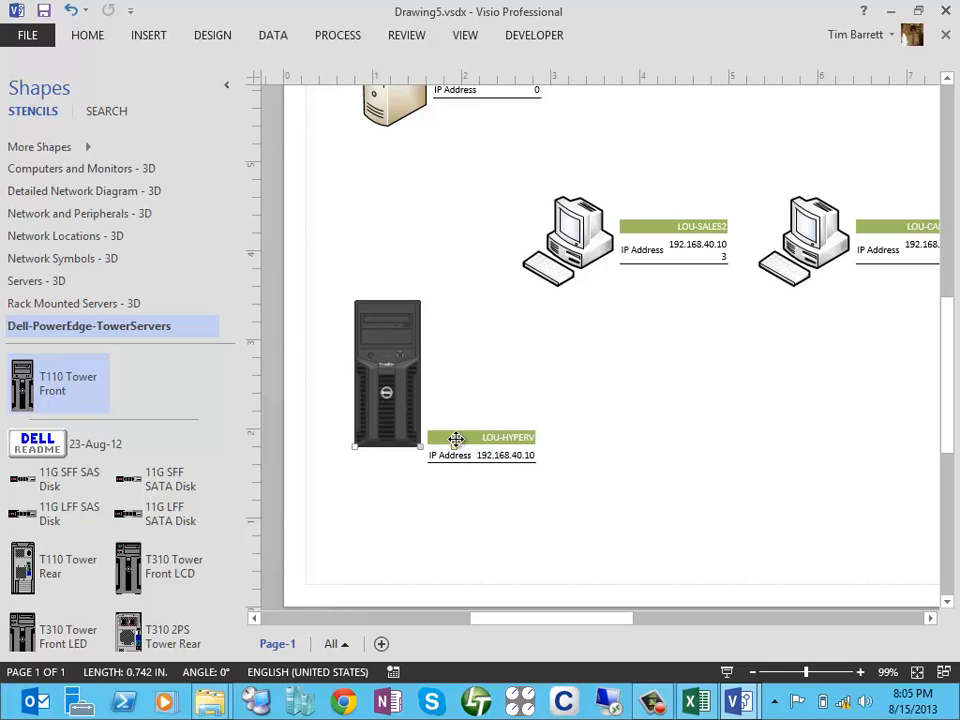
{"action": "left_click_drag", "start_coordinate": [455, 445], "coordinate": [455, 422]}
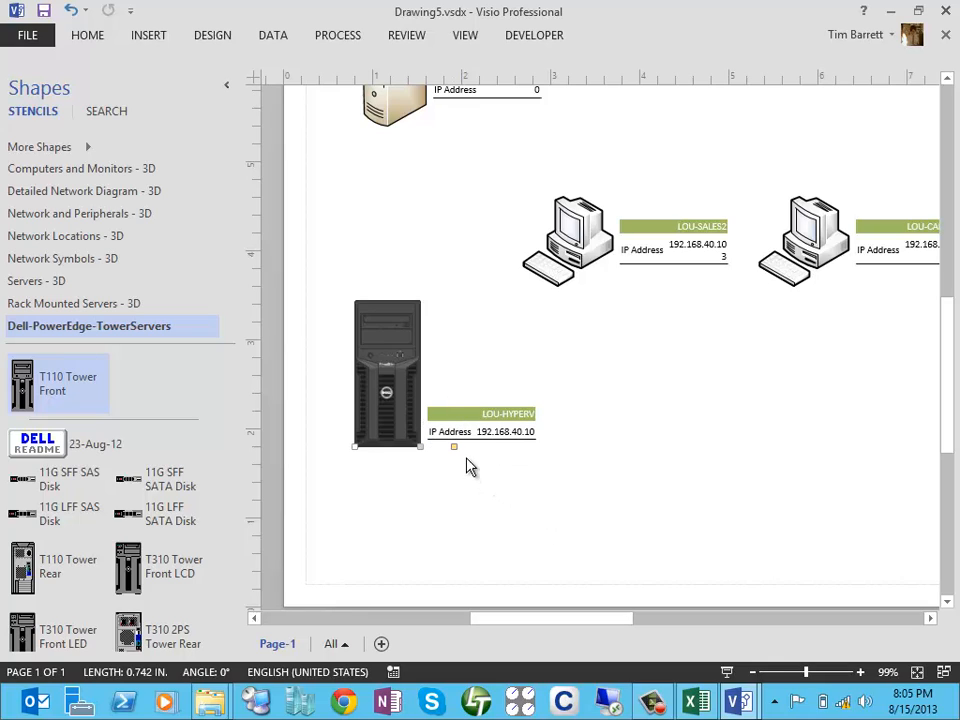
{"action": "left_click", "coordinate": [497, 493]}
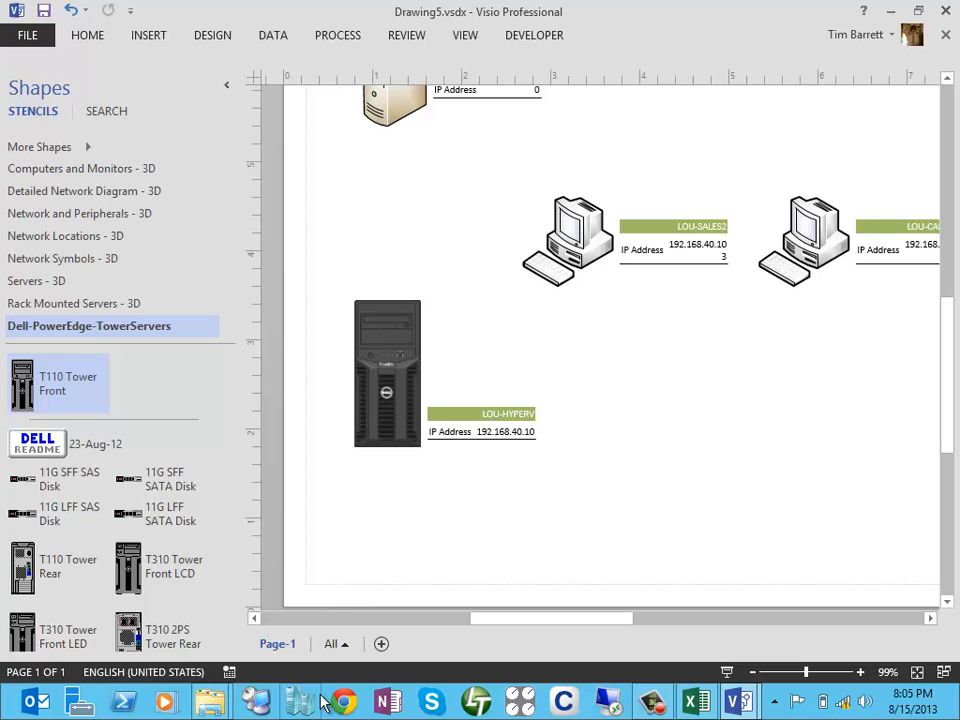
Try shifting the LOU-HYPERV data graphic over the Dell tower, and move it back beside the tower.
{"action": "left_click", "coordinate": [396, 420]}
{"action": "left_click_drag", "start_coordinate": [454, 446], "coordinate": [401, 278]}
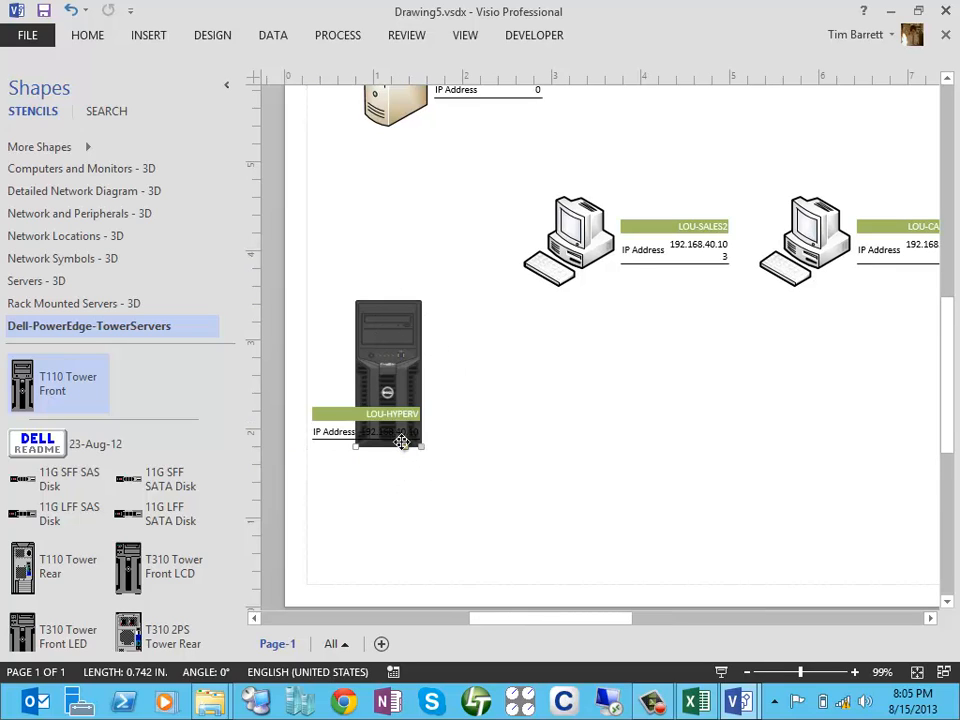
{"action": "left_click_drag", "start_coordinate": [401, 442], "coordinate": [455, 446]}
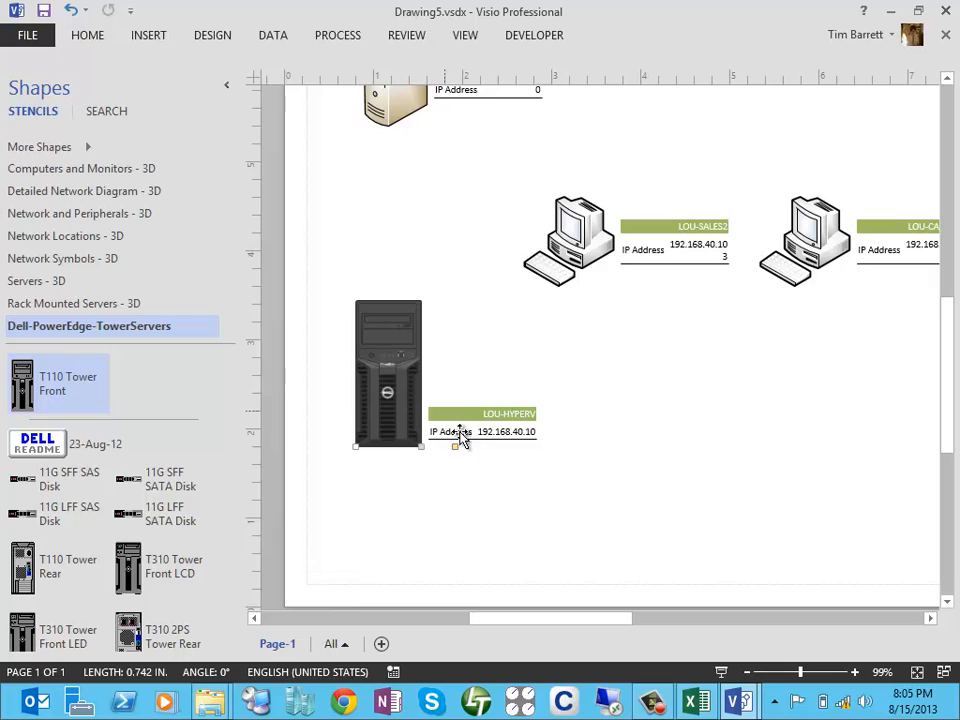
{"action": "left_click", "coordinate": [553, 489]}
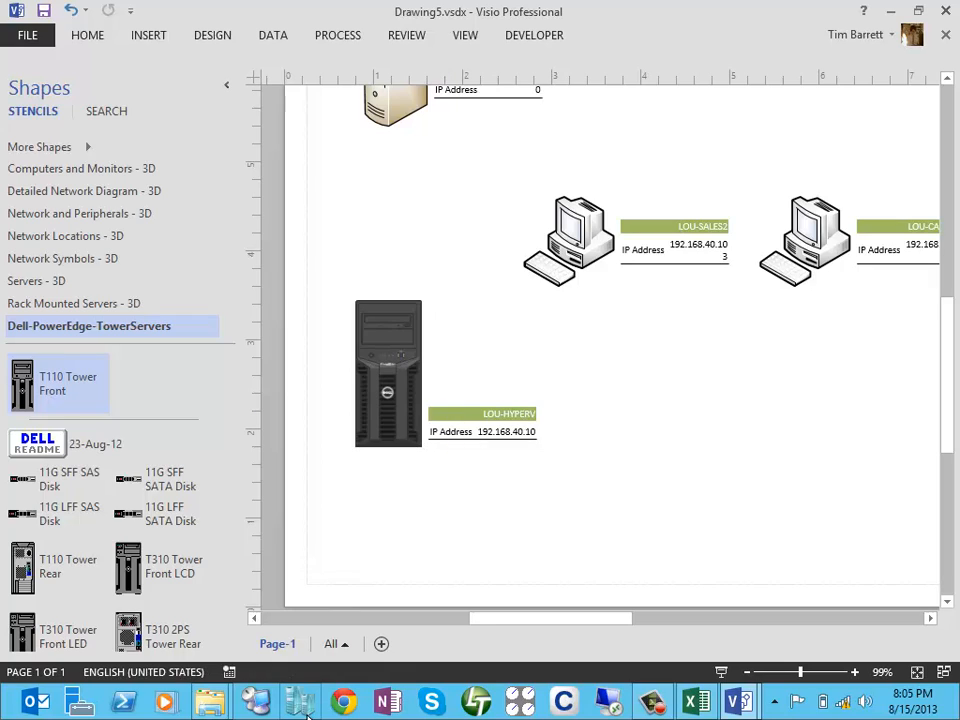
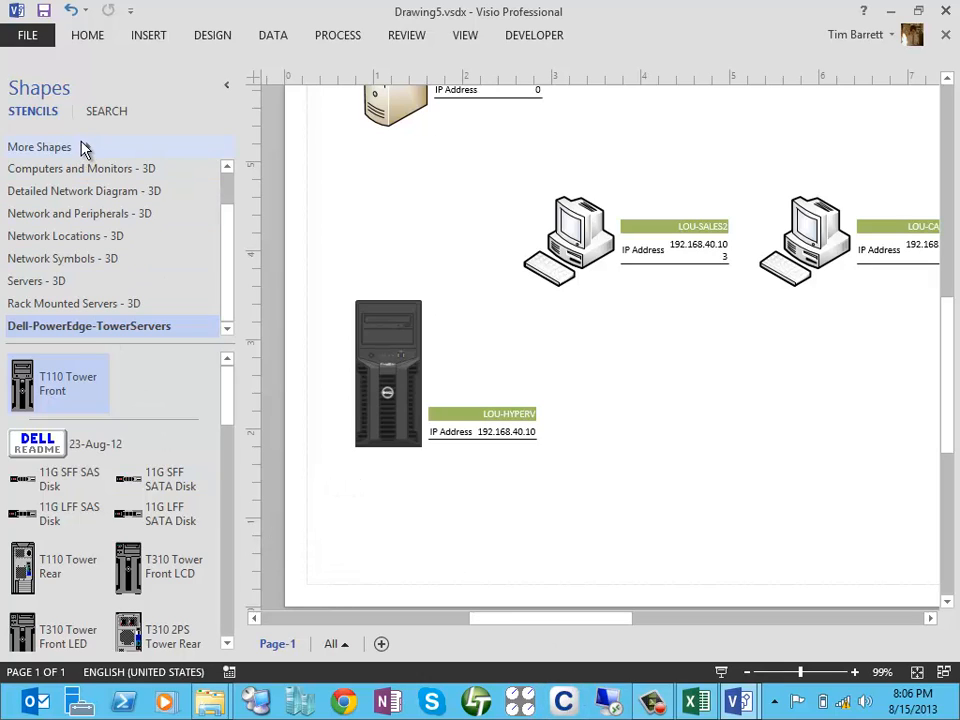
Open the Dell-PowerEdge-RackServers stencil from the Dell collection in My Shapes.
{"action": "left_click", "coordinate": [85, 149]}
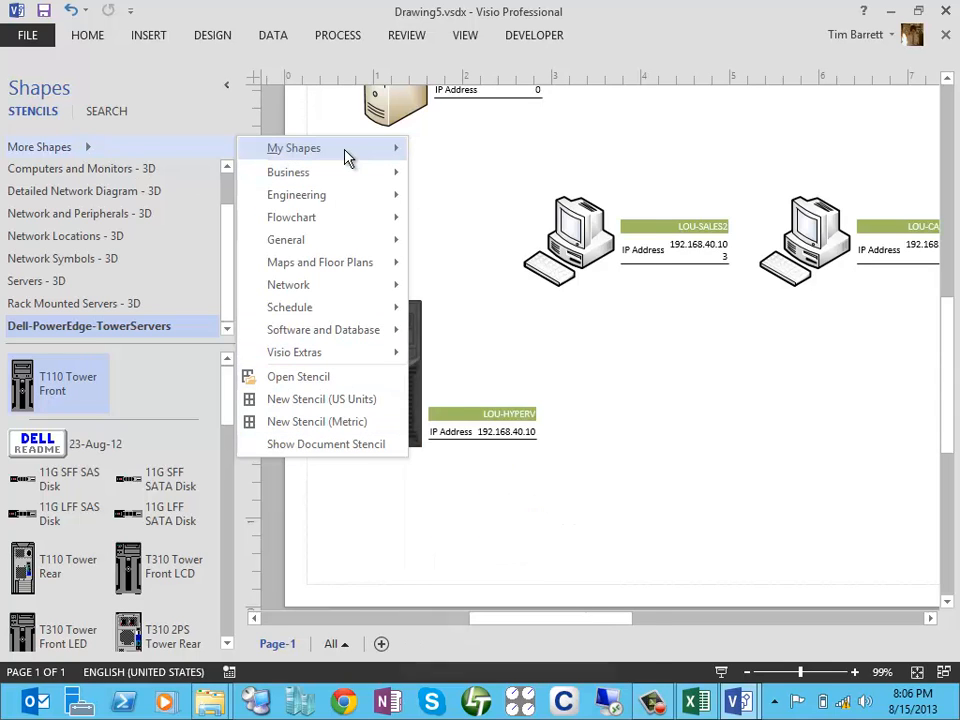
{"action": "mouse_move", "coordinate": [347, 156]}
{"action": "scroll", "coordinate": [527, 596], "scroll_direction": "down", "scroll_amount": 1}
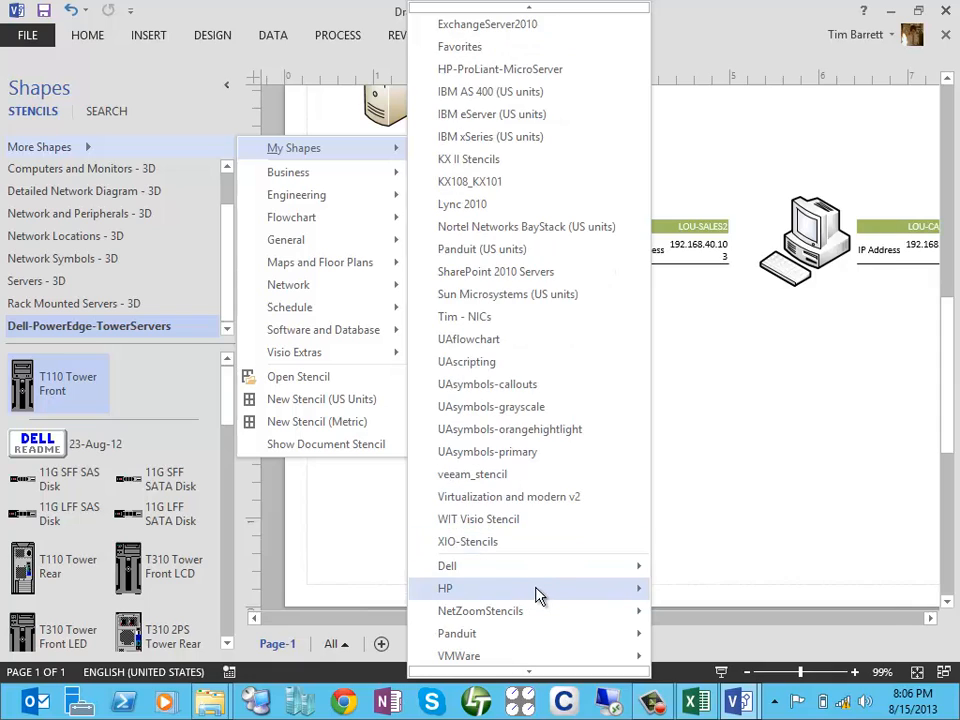
{"action": "mouse_move", "coordinate": [543, 569]}
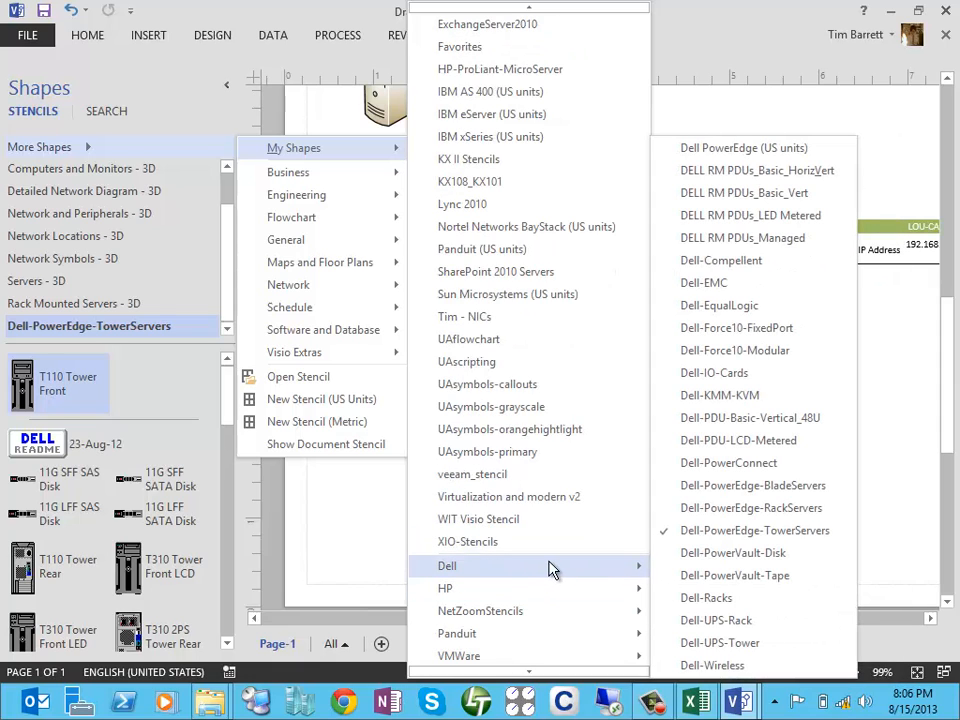
{"action": "left_click", "coordinate": [690, 508]}
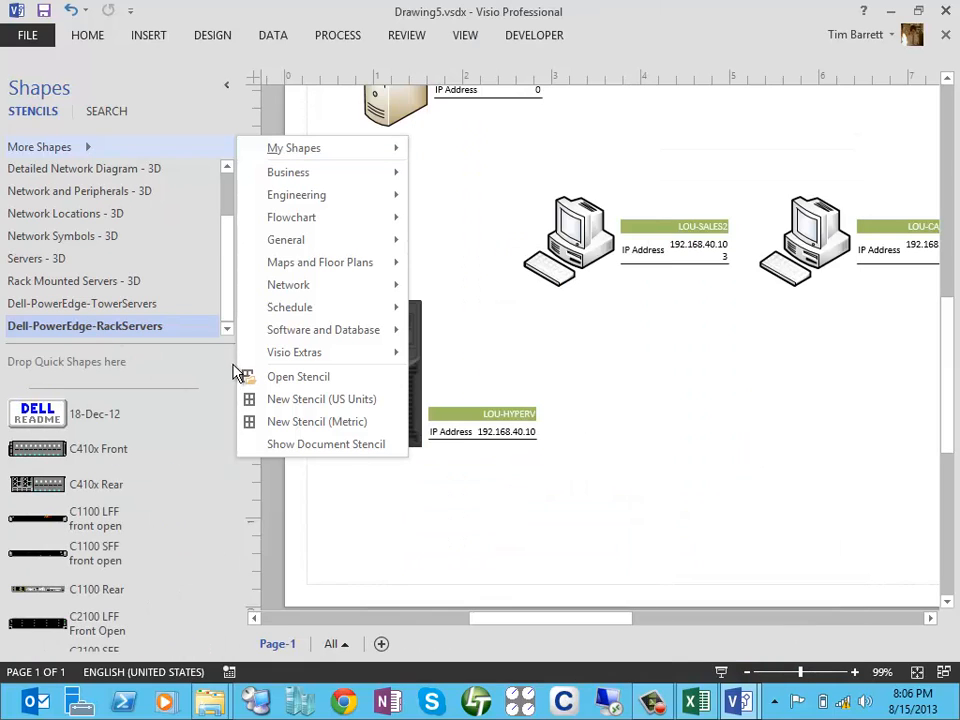
{"action": "left_click", "coordinate": [137, 487]}
Place the R710 LFF Front Open, R710 Front and R710 SFF Front Open rack servers on the page beside the LOU-HYPERV tower.
{"action": "scroll", "coordinate": [165, 490], "scroll_direction": "down", "scroll_amount": 10}
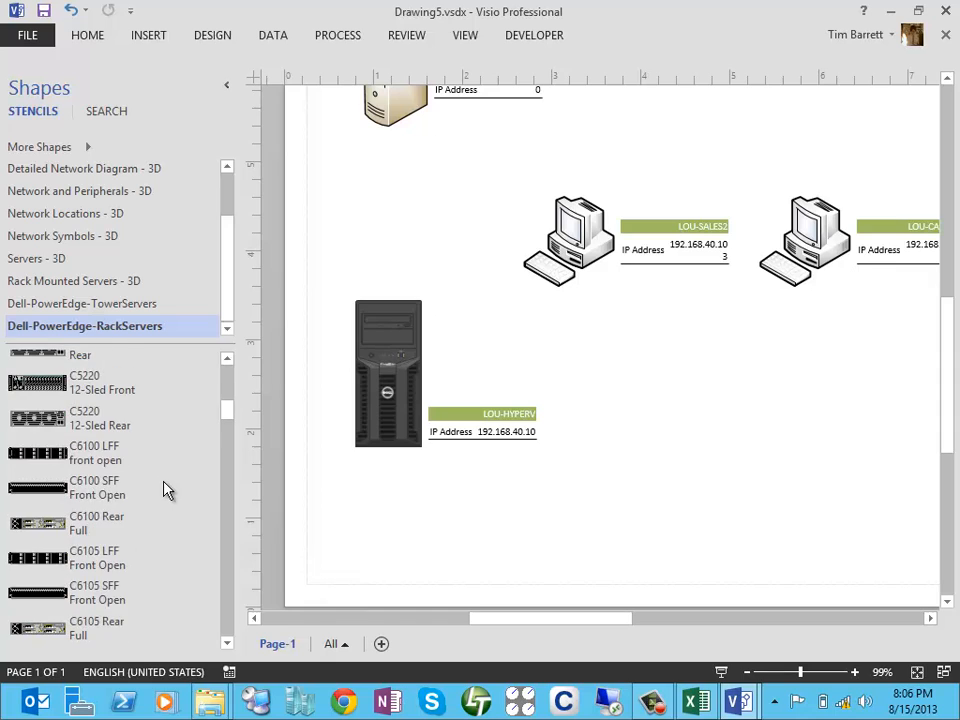
{"action": "scroll", "coordinate": [167, 488], "scroll_direction": "down", "scroll_amount": 10}
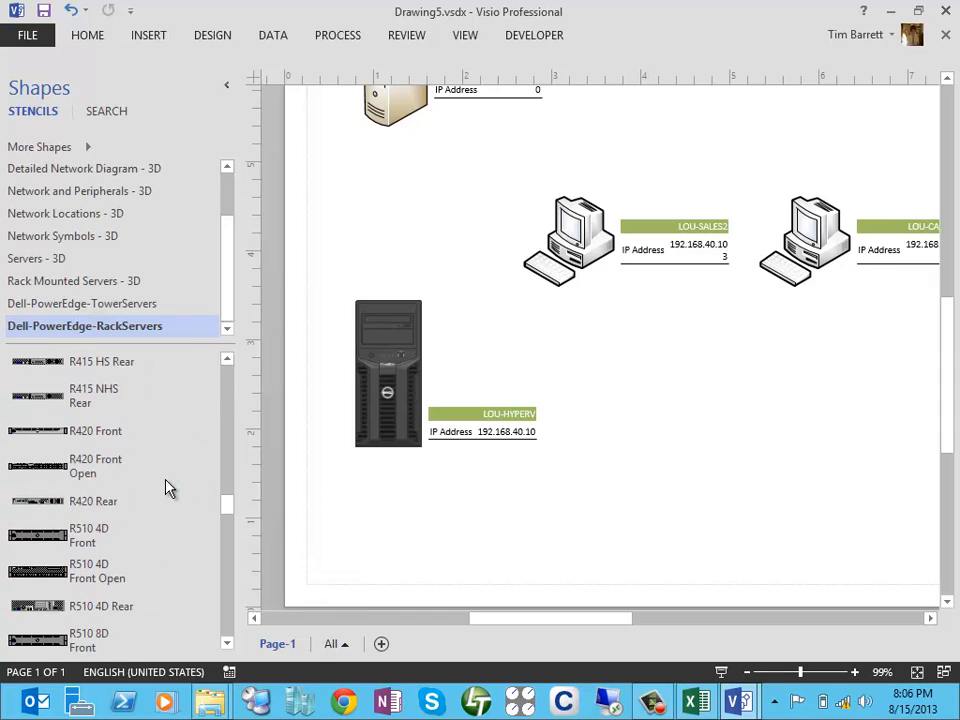
{"action": "scroll", "coordinate": [168, 490], "scroll_direction": "down", "scroll_amount": 8}
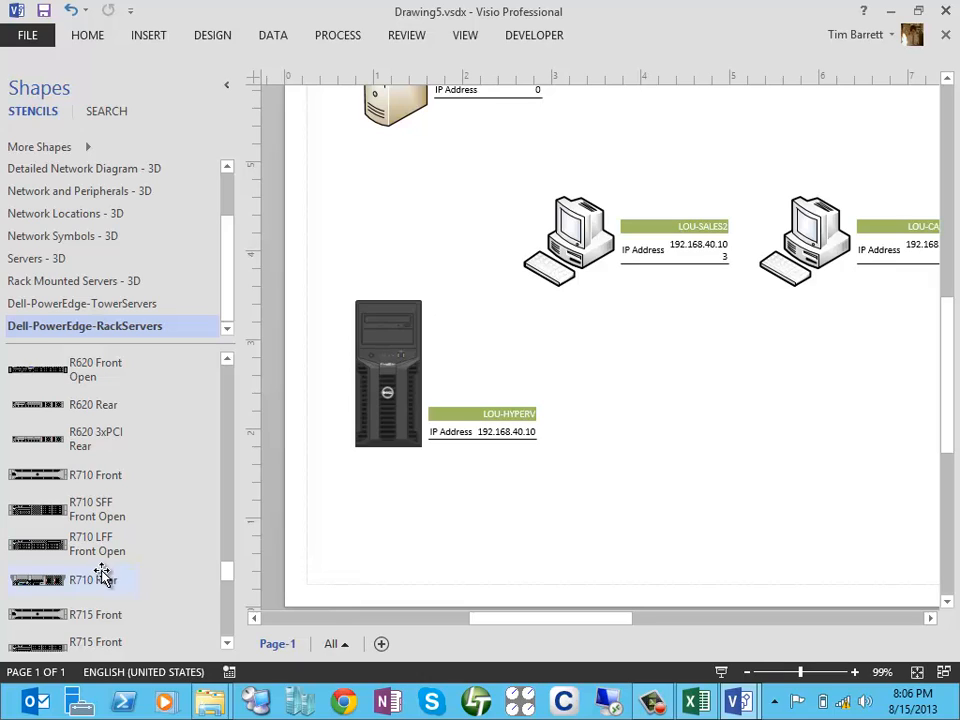
{"action": "left_click_drag", "start_coordinate": [57, 548], "coordinate": [637, 516]}
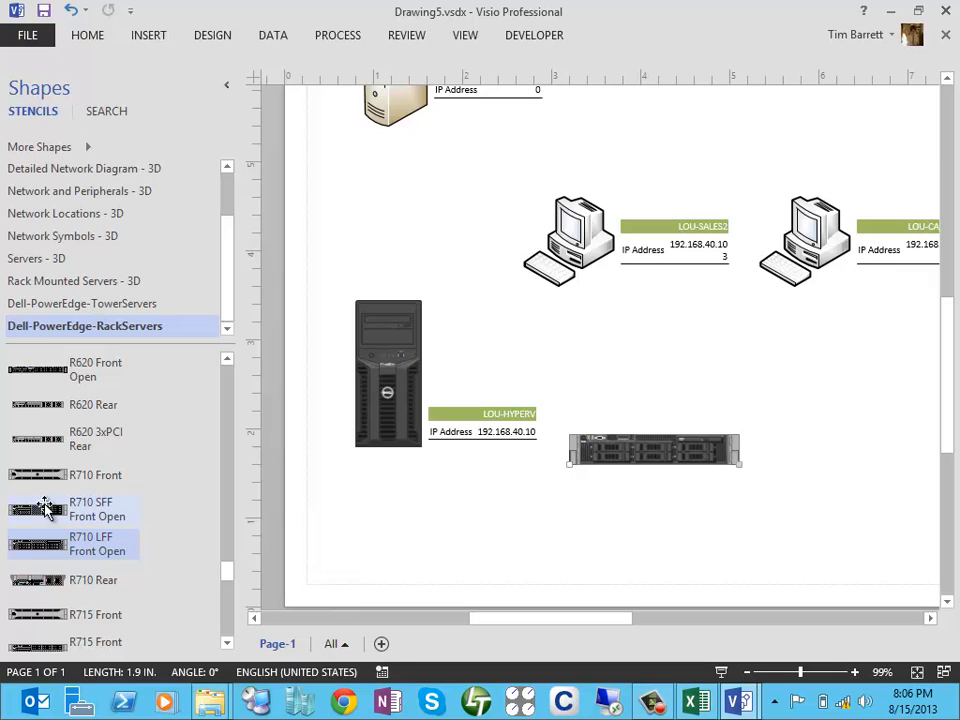
{"action": "left_click_drag", "start_coordinate": [49, 476], "coordinate": [645, 392]}
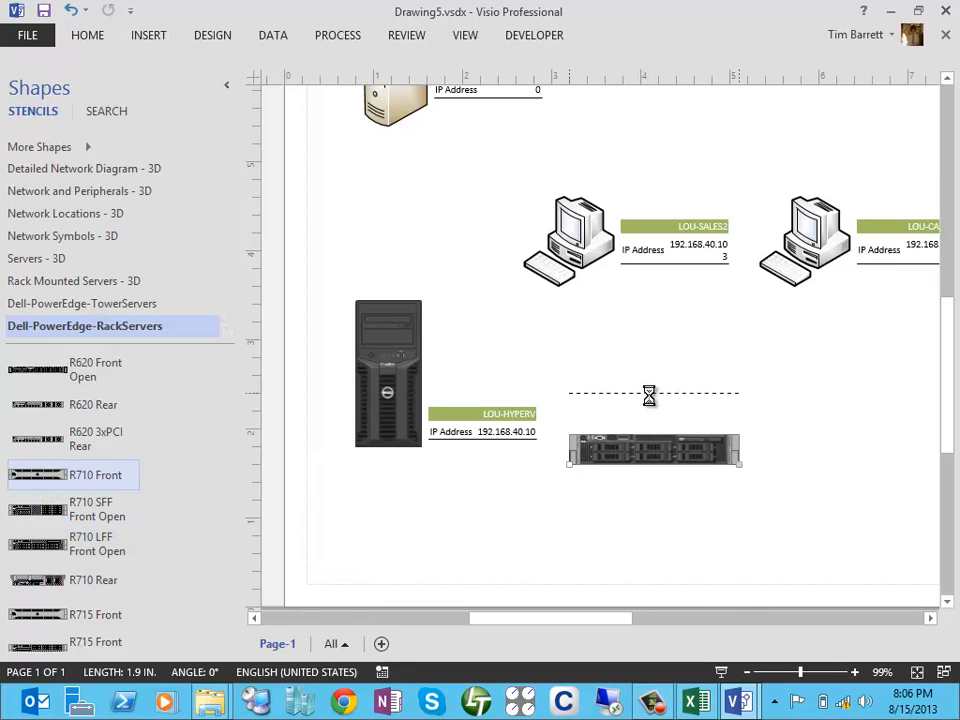
{"action": "left_click_drag", "start_coordinate": [36, 515], "coordinate": [652, 497]}
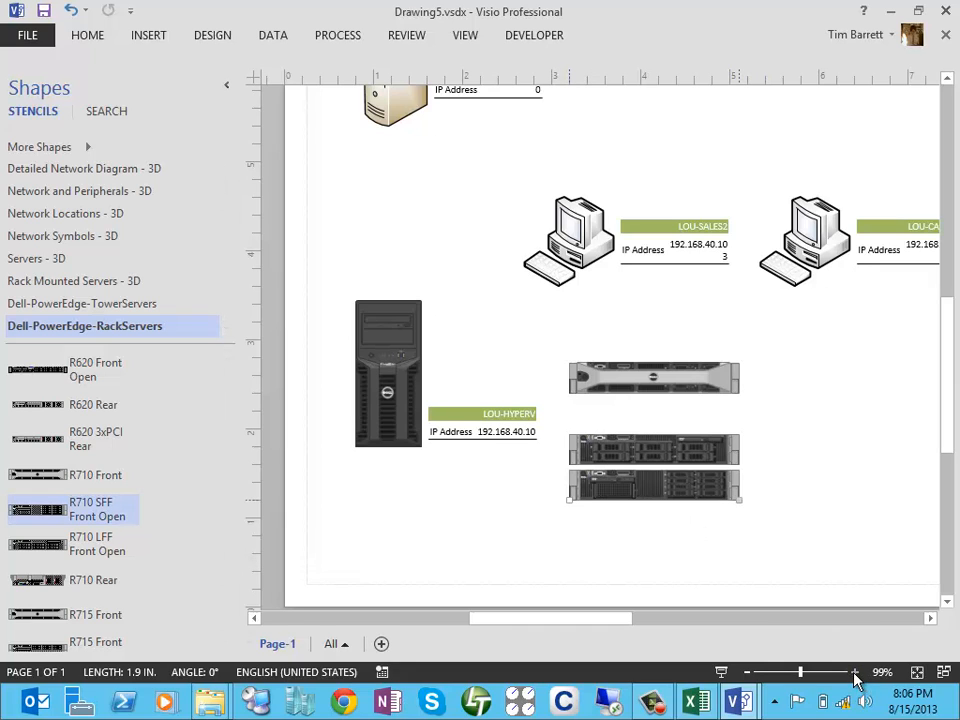
Magnify the R710 rack servers to examine their front panels, ports and drive bays in detail.
{"action": "left_click_drag", "start_coordinate": [802, 679], "coordinate": [843, 679]}
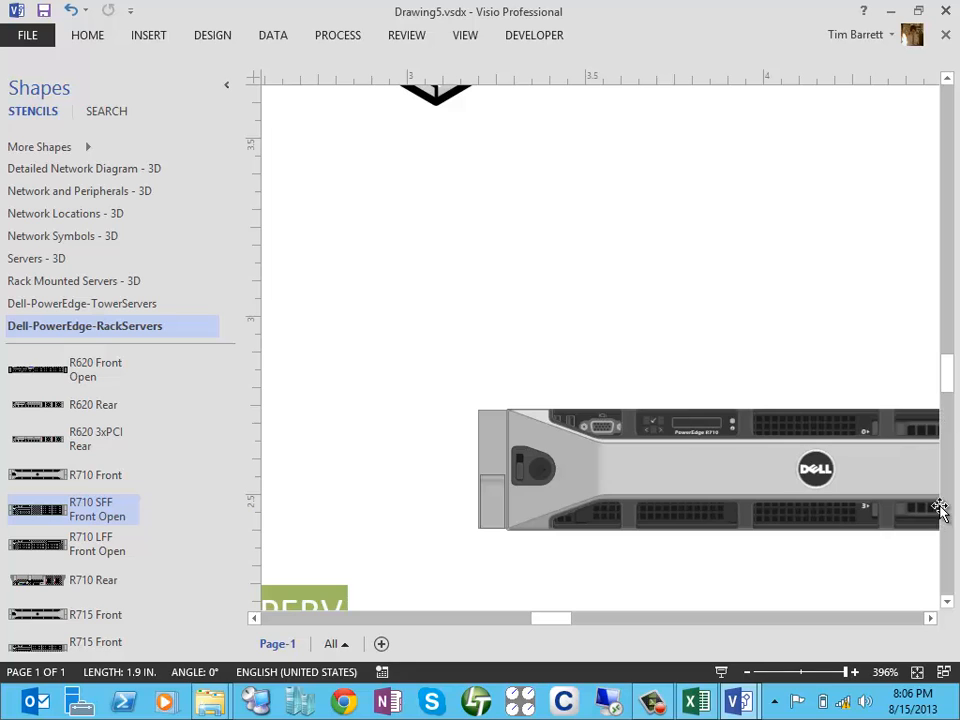
{"action": "left_click_drag", "start_coordinate": [951, 383], "coordinate": [953, 407]}
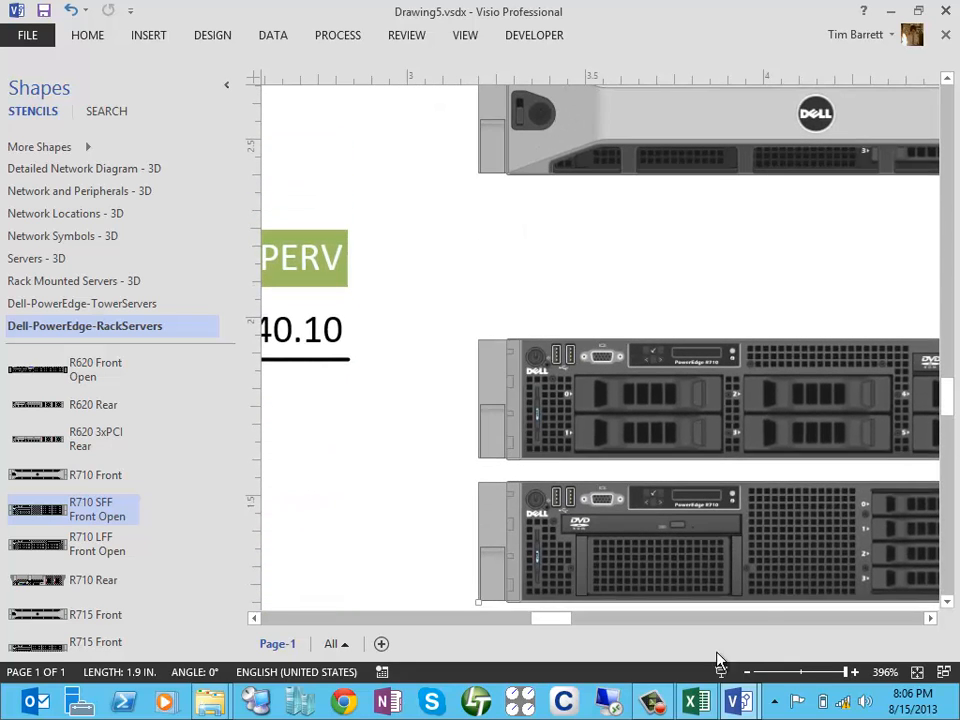
{"action": "left_click", "coordinate": [885, 672]}
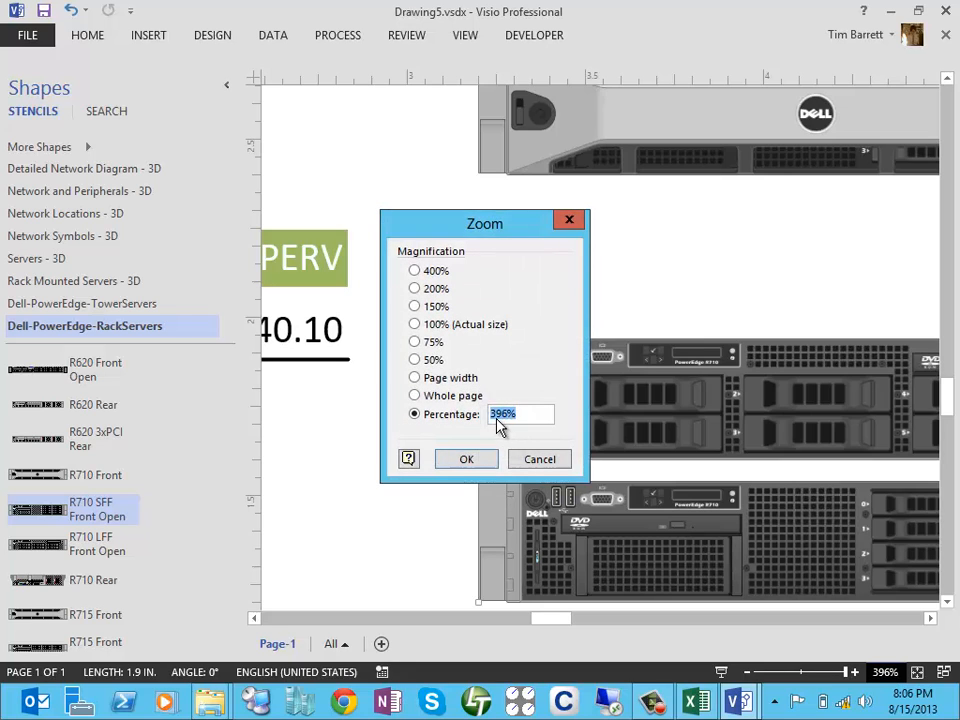
{"action": "key", "text": "BackSpace"}
{"action": "type", "text": "100"}
{"action": "key", "text": "Return"}
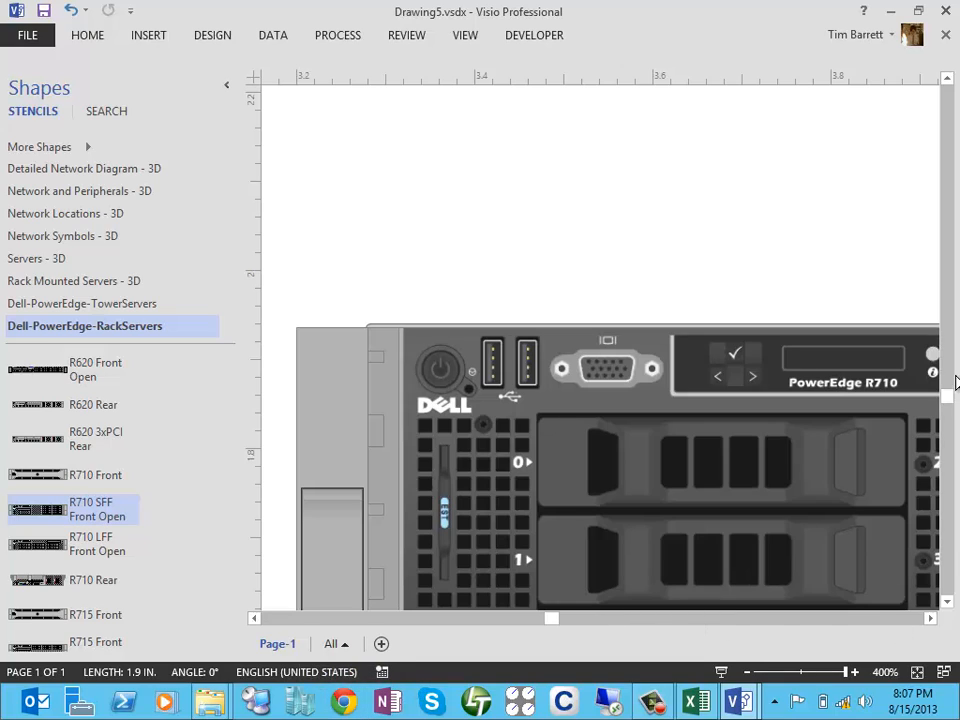
Compare the drive bays, DVD drives and bezel of the three R710 rack servers across their fronts.
{"action": "left_click_drag", "start_coordinate": [949, 396], "coordinate": [953, 399]}
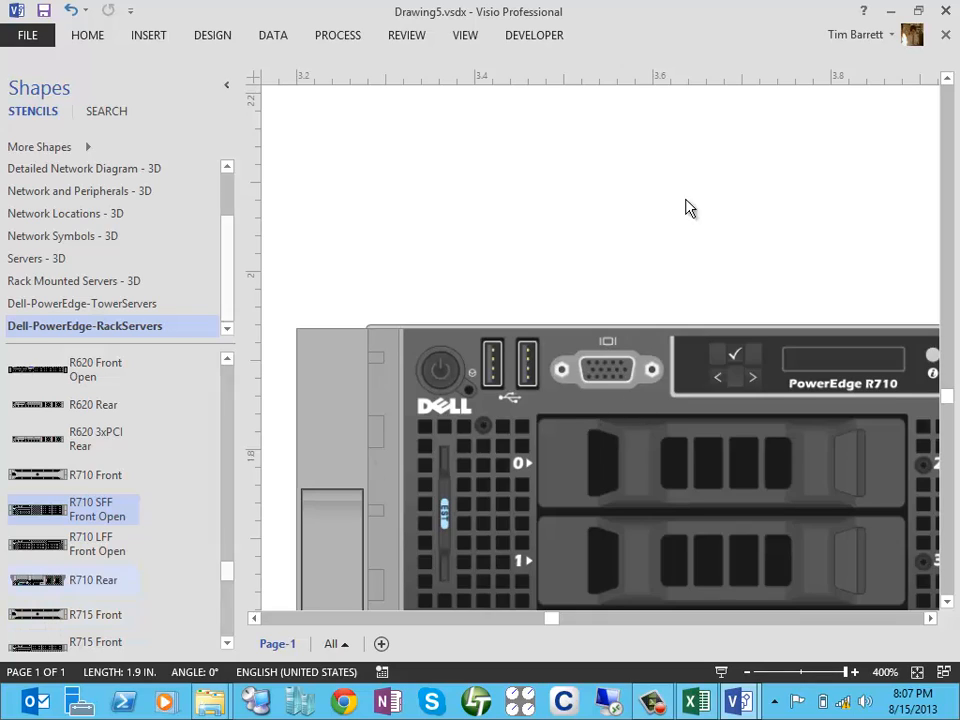
{"action": "mouse_move", "coordinate": [952, 400]}
{"action": "left_mouse_down"}
{"action": "mouse_move", "coordinate": [951, 422]}
{"action": "mouse_move", "coordinate": [951, 409]}
{"action": "left_mouse_up"}
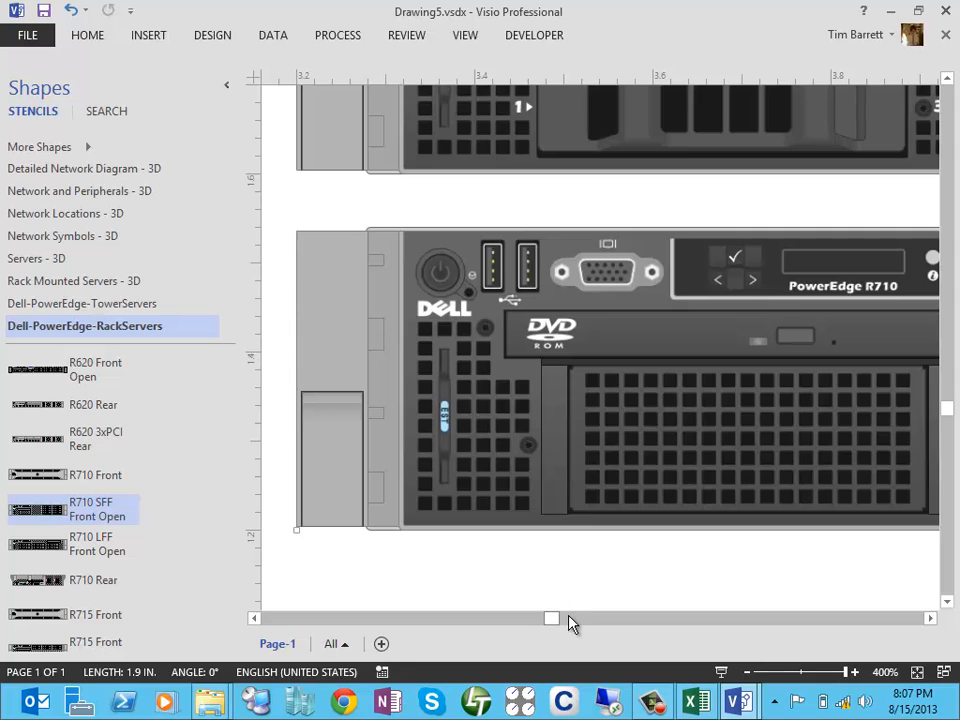
{"action": "left_click_drag", "start_coordinate": [553, 618], "coordinate": [575, 620]}
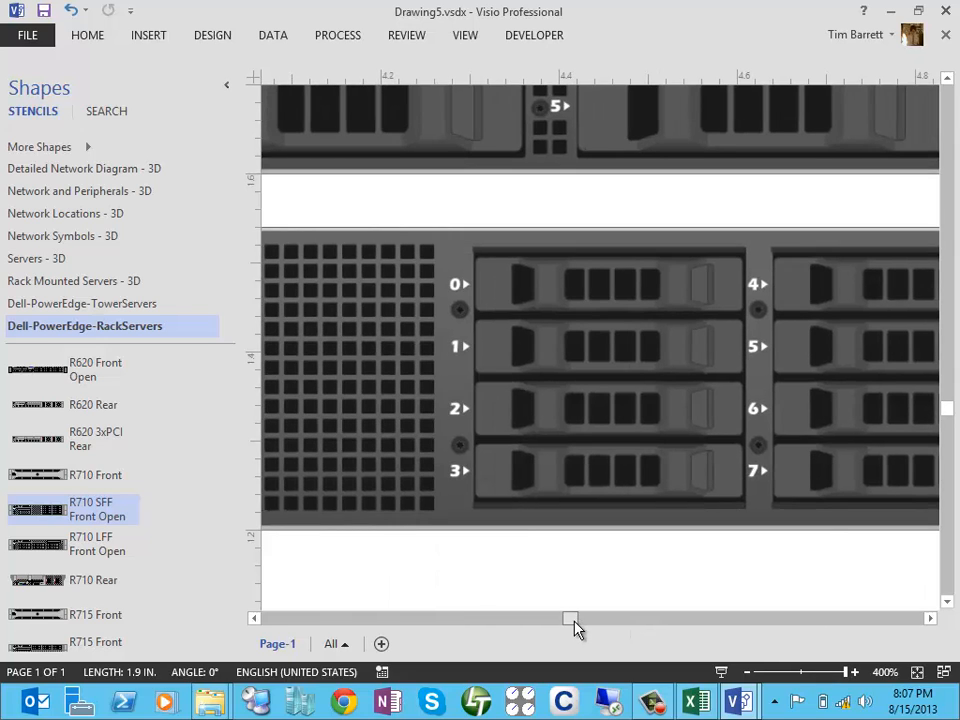
{"action": "left_click_drag", "start_coordinate": [949, 407], "coordinate": [949, 399]}
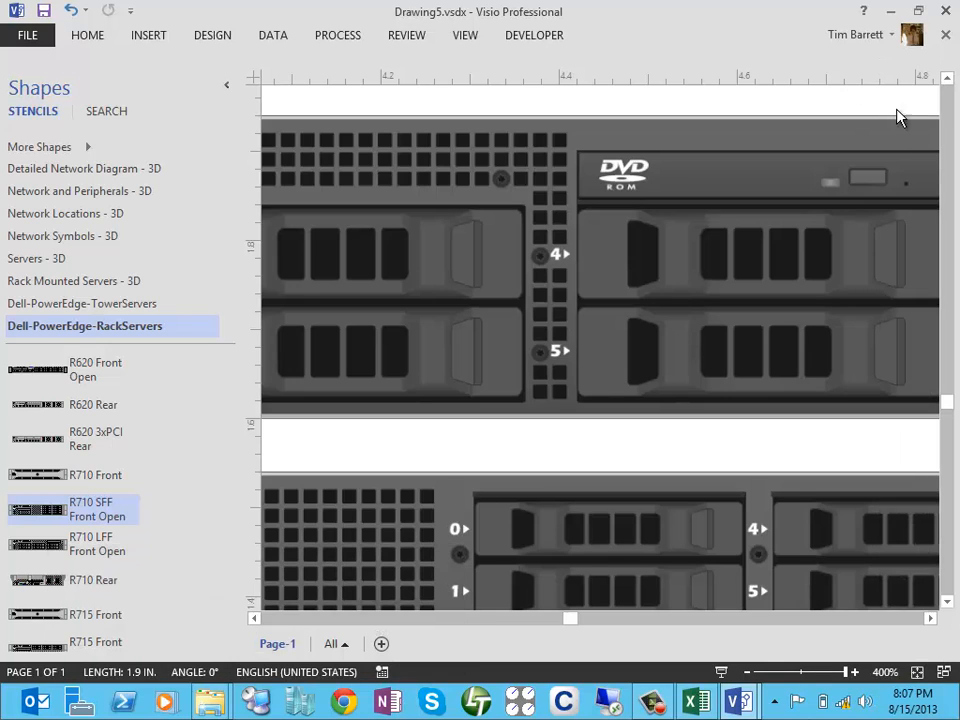
{"action": "scroll", "coordinate": [950, 88], "scroll_direction": "up", "scroll_amount": 15}
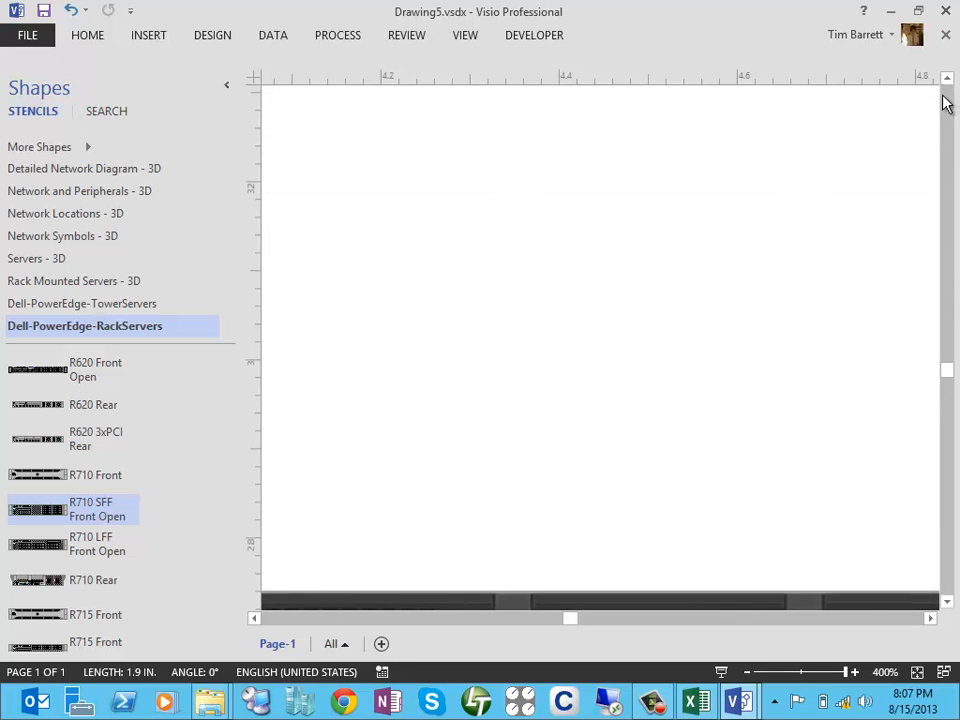
{"action": "left_click", "coordinate": [953, 386]}
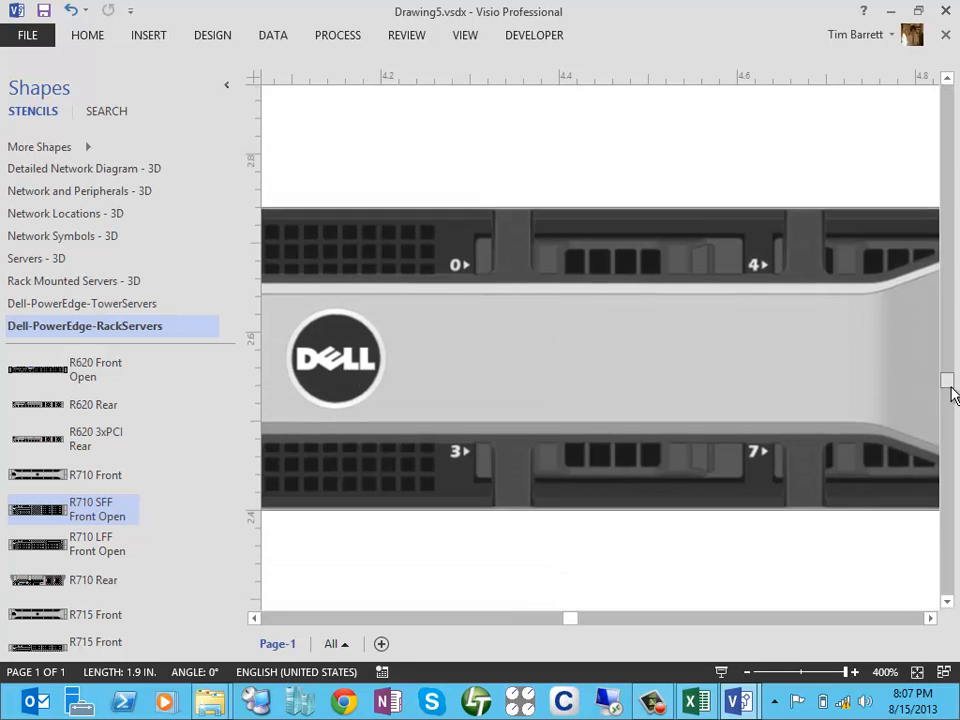
{"action": "left_click_drag", "start_coordinate": [576, 622], "coordinate": [549, 622]}
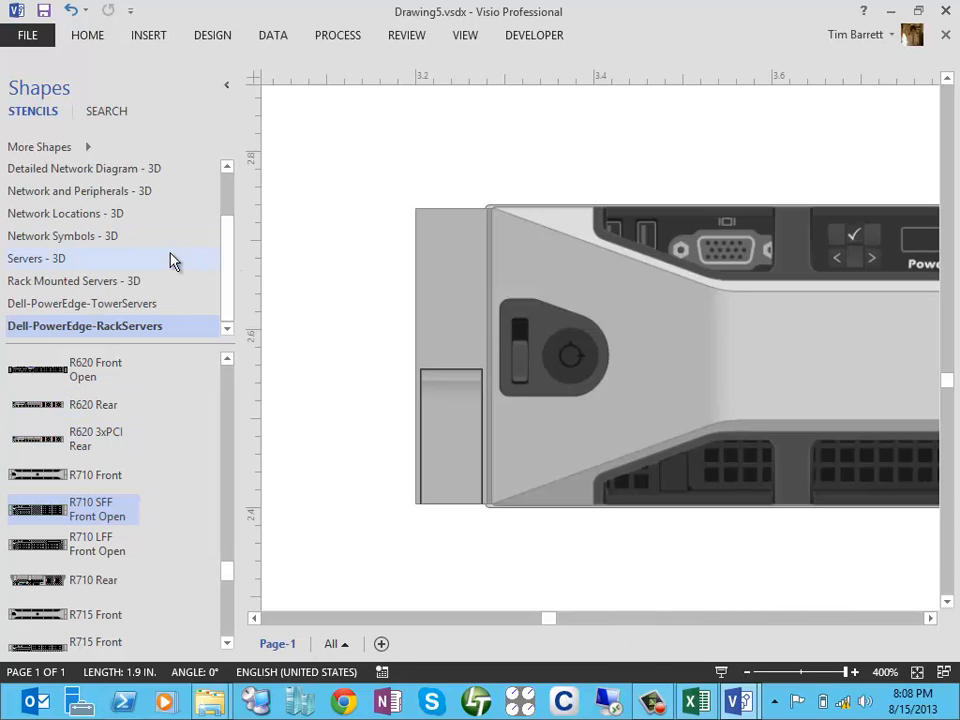
Delete the three R710 rack servers beside the LOU-HYPERV tower.
{"action": "left_click", "coordinate": [800, 678]}
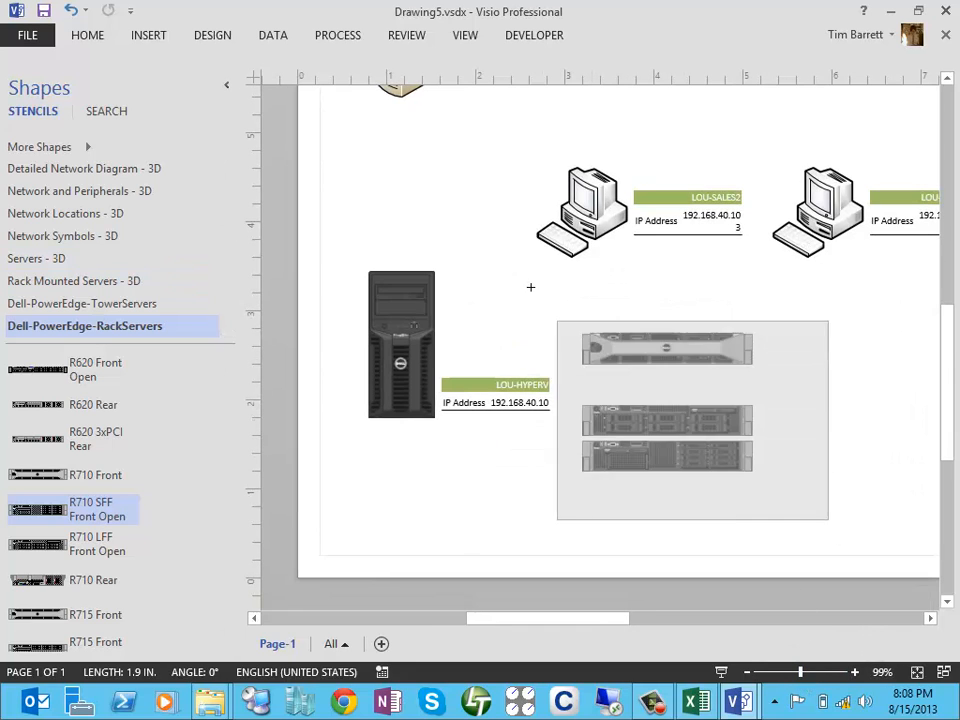
{"action": "left_click_drag", "start_coordinate": [828, 519], "coordinate": [531, 287]}
{"action": "key", "text": "Delete"}
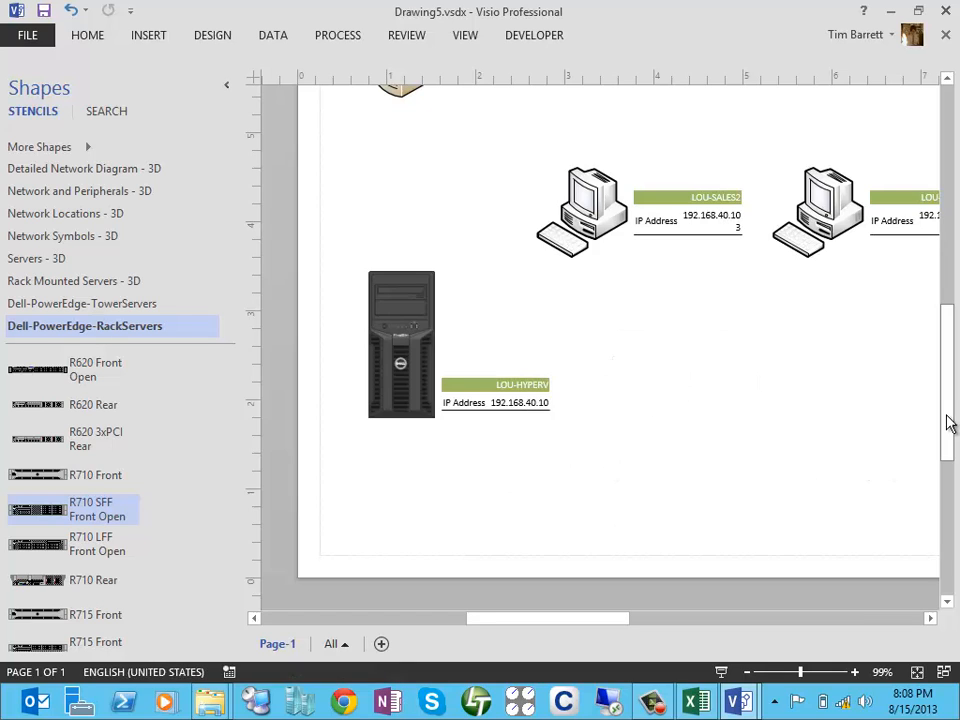
{"action": "left_click_drag", "start_coordinate": [949, 420], "coordinate": [947, 390]}
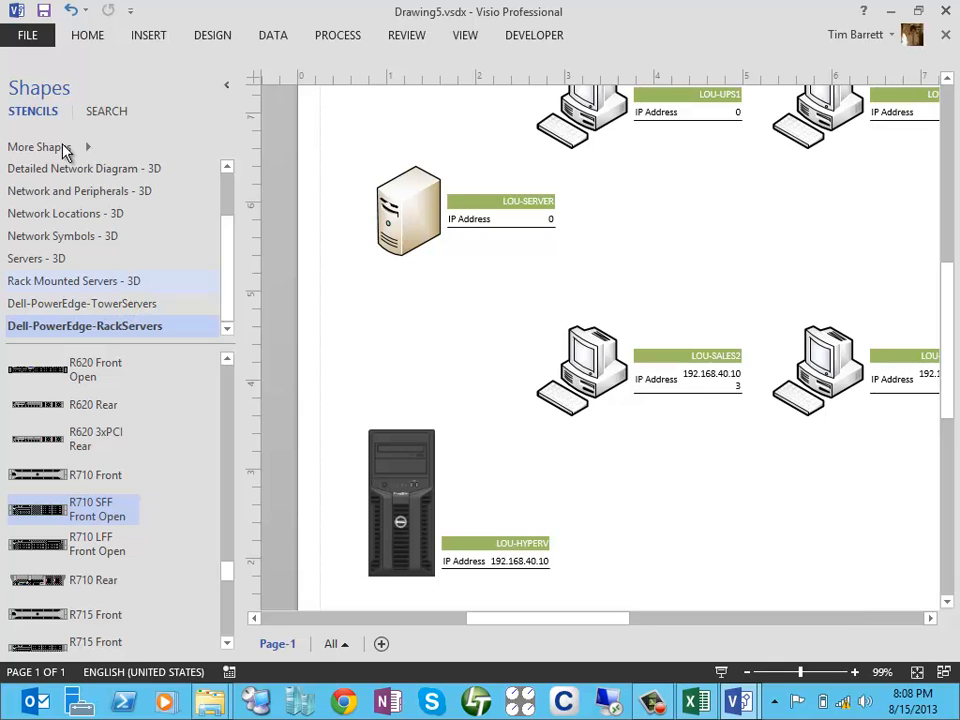
Look through the list of recent drawings, and return to the network diagram without opening one.
{"action": "left_click", "coordinate": [30, 36]}
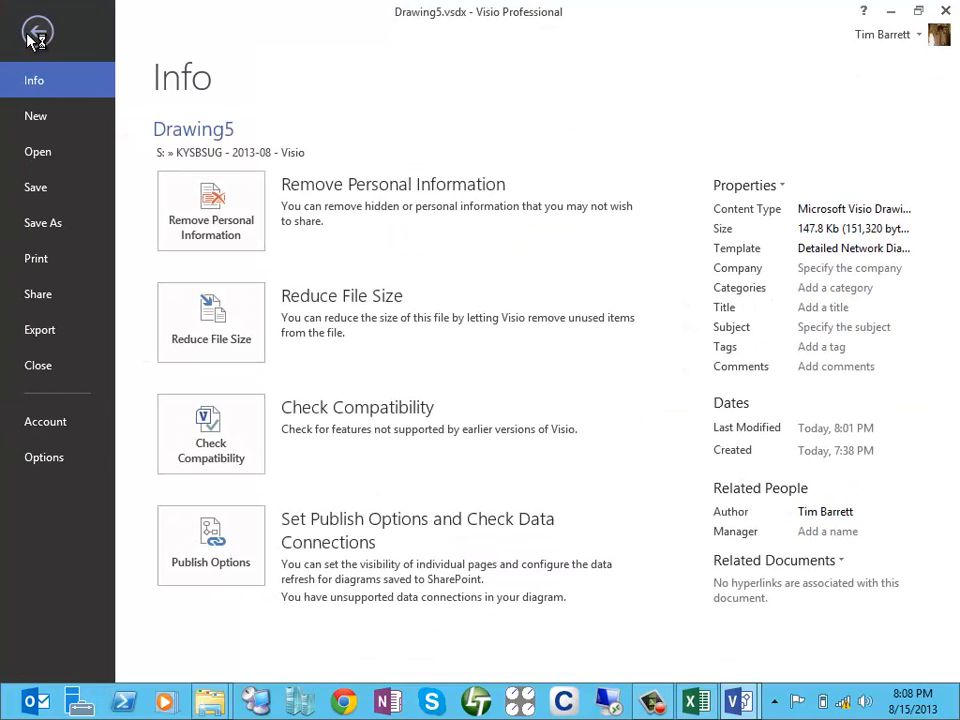
{"action": "left_click", "coordinate": [56, 158]}
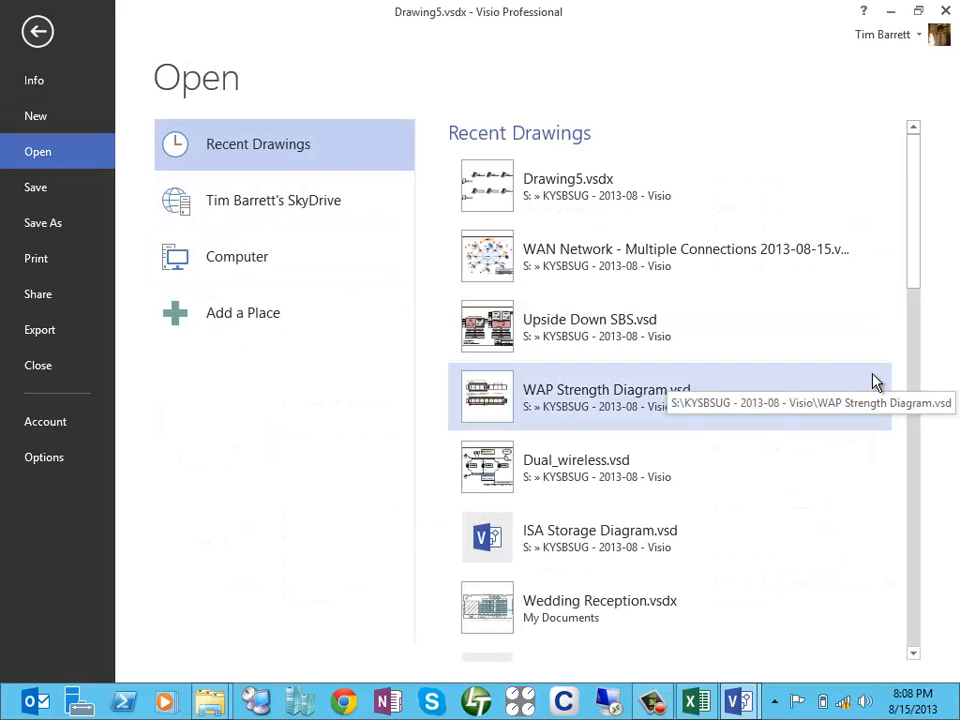
{"action": "scroll", "coordinate": [870, 380], "scroll_direction": "down", "scroll_amount": 1}
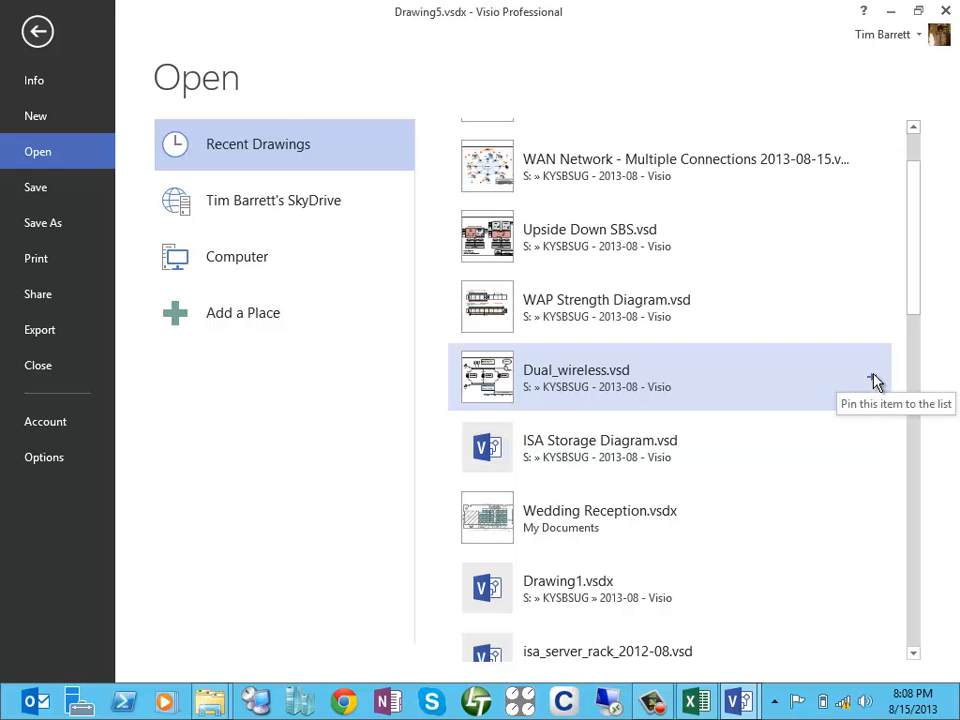
{"action": "scroll", "coordinate": [872, 380], "scroll_direction": "up", "scroll_amount": 1}
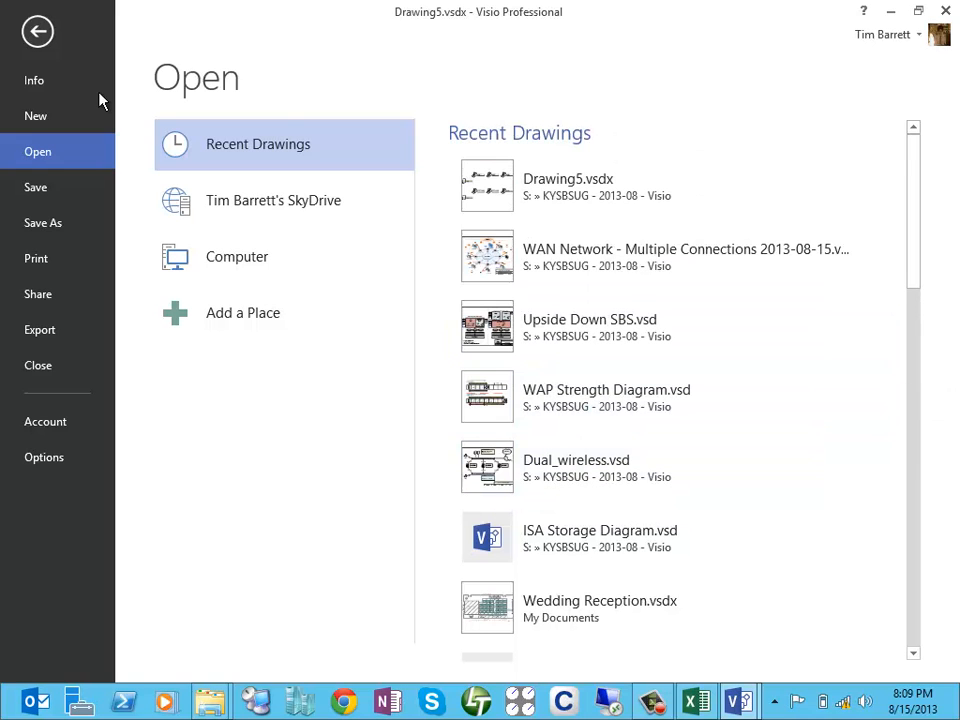
{"action": "left_click", "coordinate": [38, 31]}
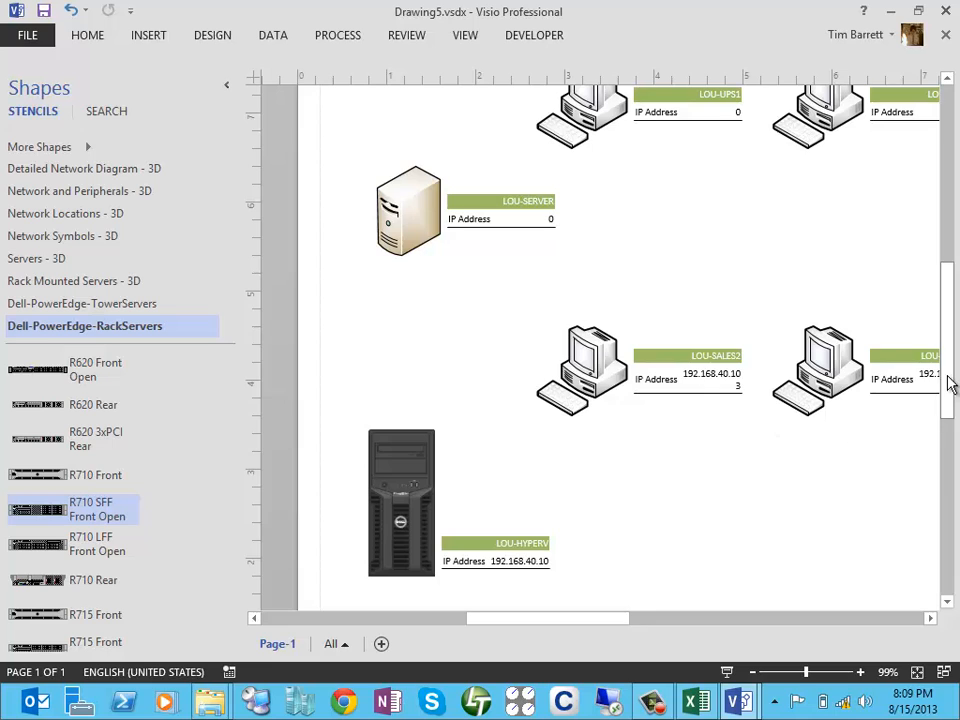
{"action": "left_click_drag", "start_coordinate": [950, 385], "coordinate": [949, 392]}
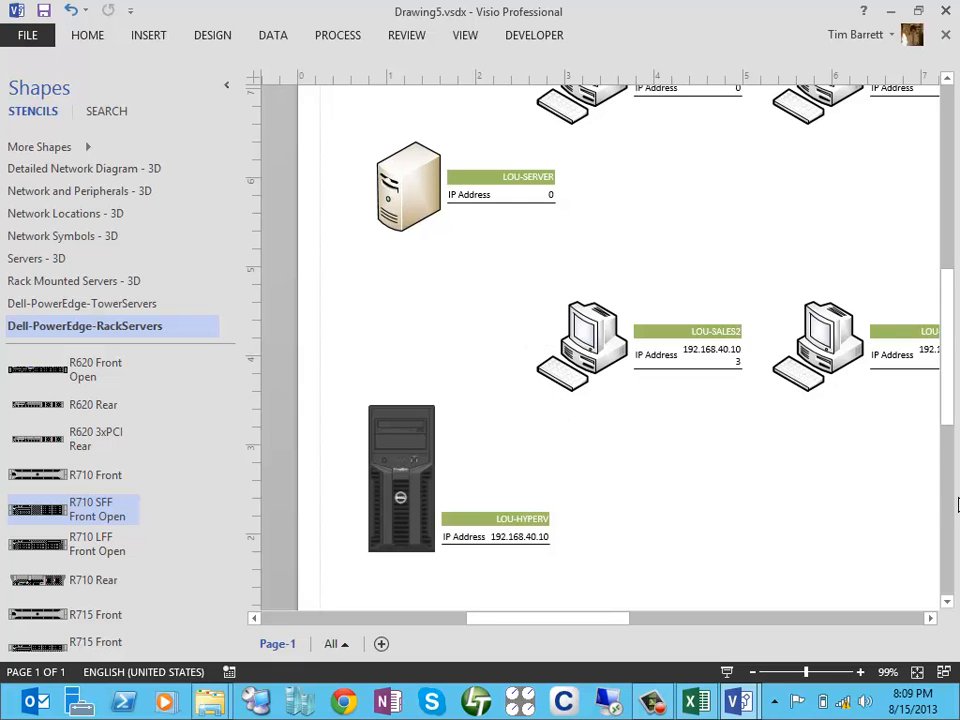
{"action": "left_click_drag", "start_coordinate": [949, 416], "coordinate": [951, 384]}
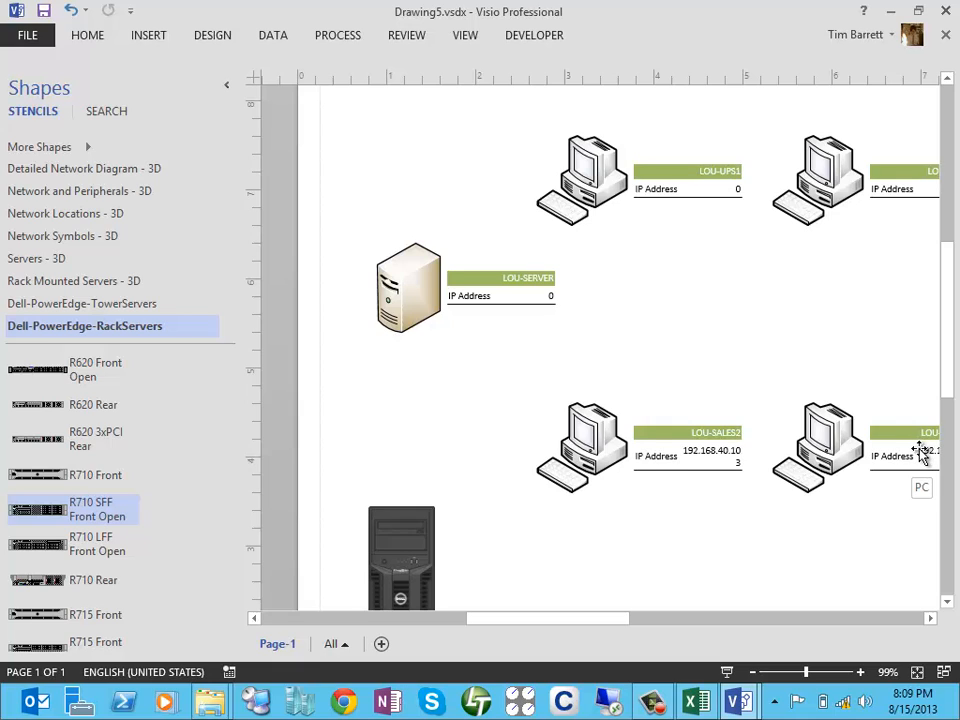
Open Middletown Office 2.0.vsd from the KYSBSUG - 2013-08 - Visio folder and view more of the floor plan.
{"action": "mouse_move", "coordinate": [210, 702]}
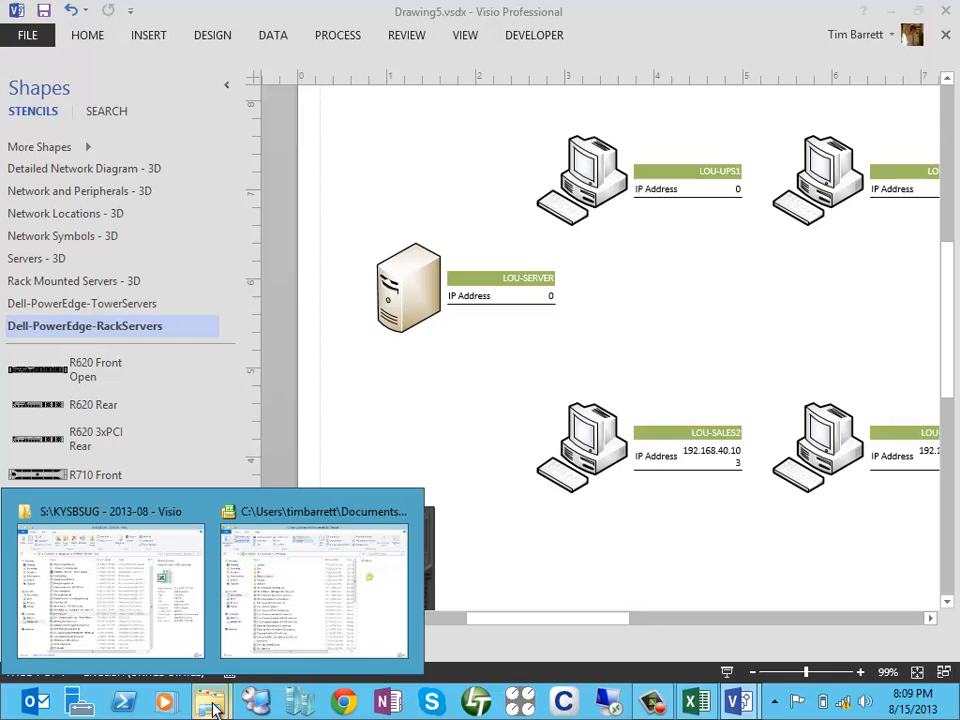
{"action": "left_click", "coordinate": [172, 620]}
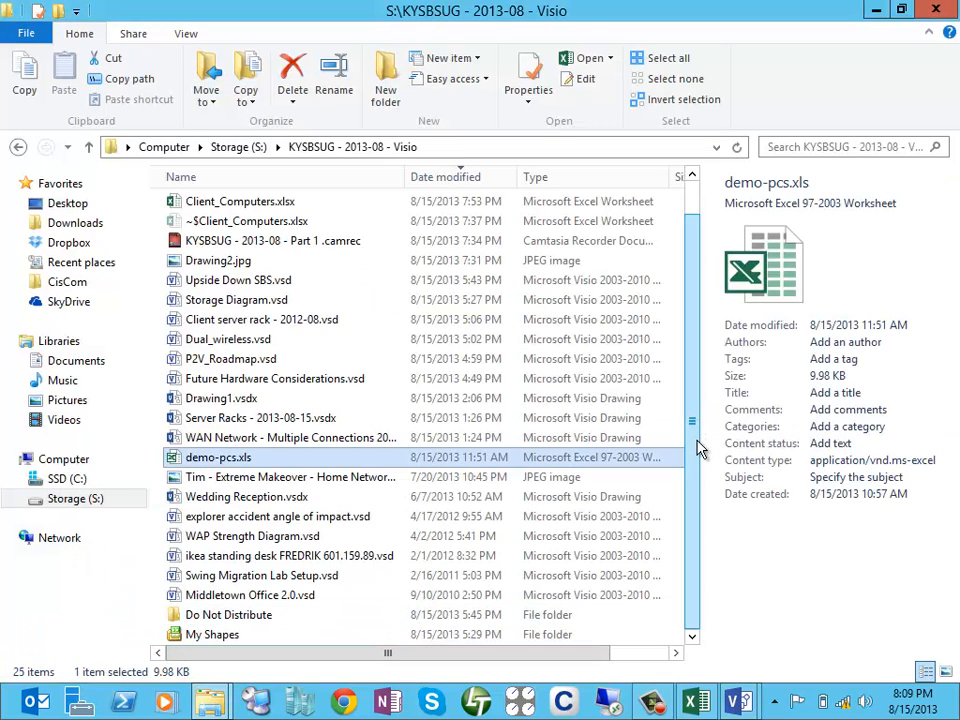
{"action": "left_click", "coordinate": [296, 596]}
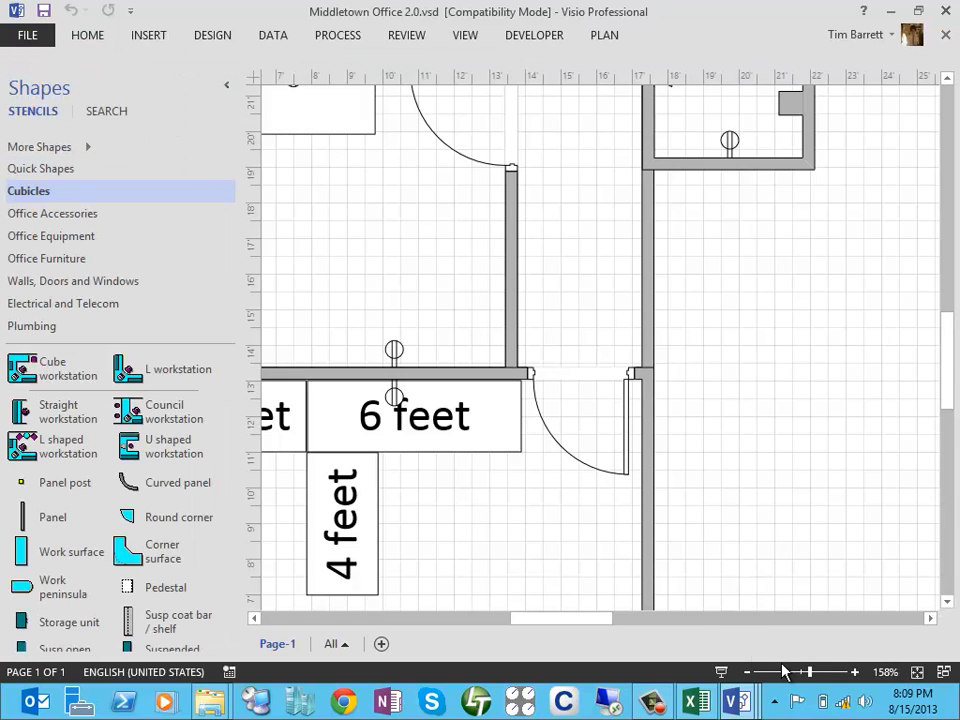
{"action": "left_click_drag", "start_coordinate": [812, 680], "coordinate": [789, 678]}
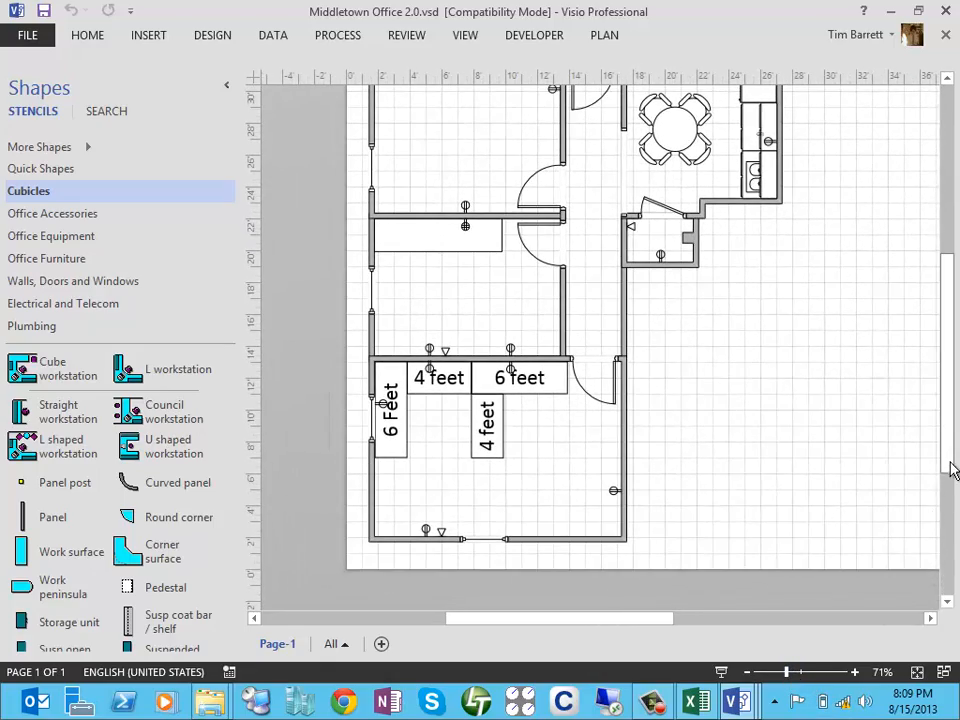
Place a Corner surface from the Cubicles stencil in the middle office, turned to 90° near the lower corner on the hallway side.
{"action": "scroll", "coordinate": [953, 460], "scroll_direction": "up", "scroll_amount": 3}
{"action": "left_click_drag", "start_coordinate": [955, 453], "coordinate": [954, 457]}
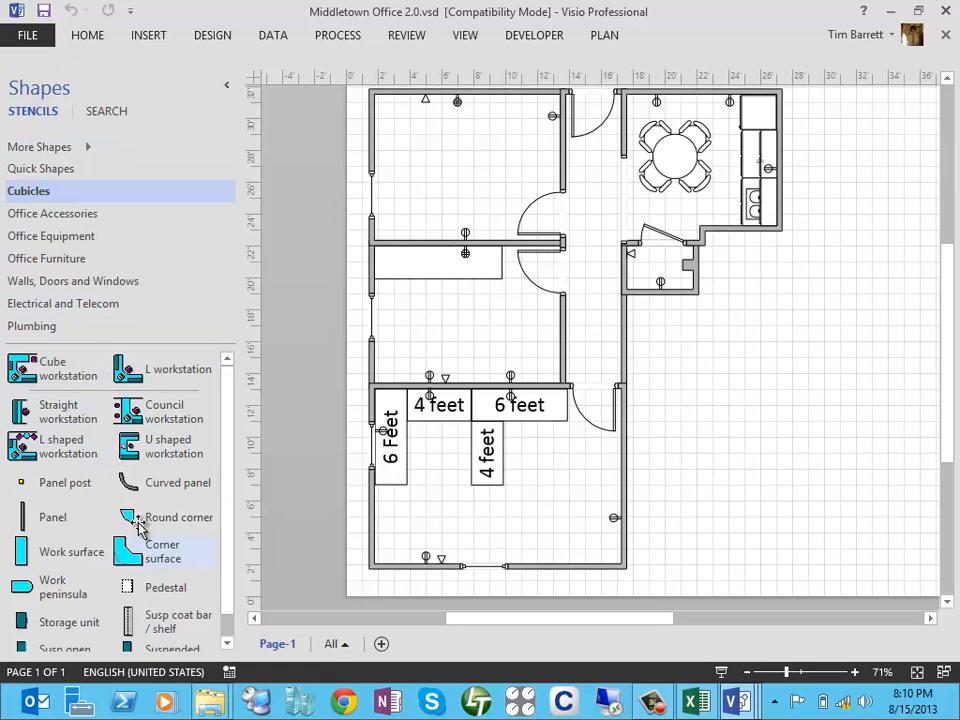
{"action": "left_click_drag", "start_coordinate": [135, 555], "coordinate": [456, 325]}
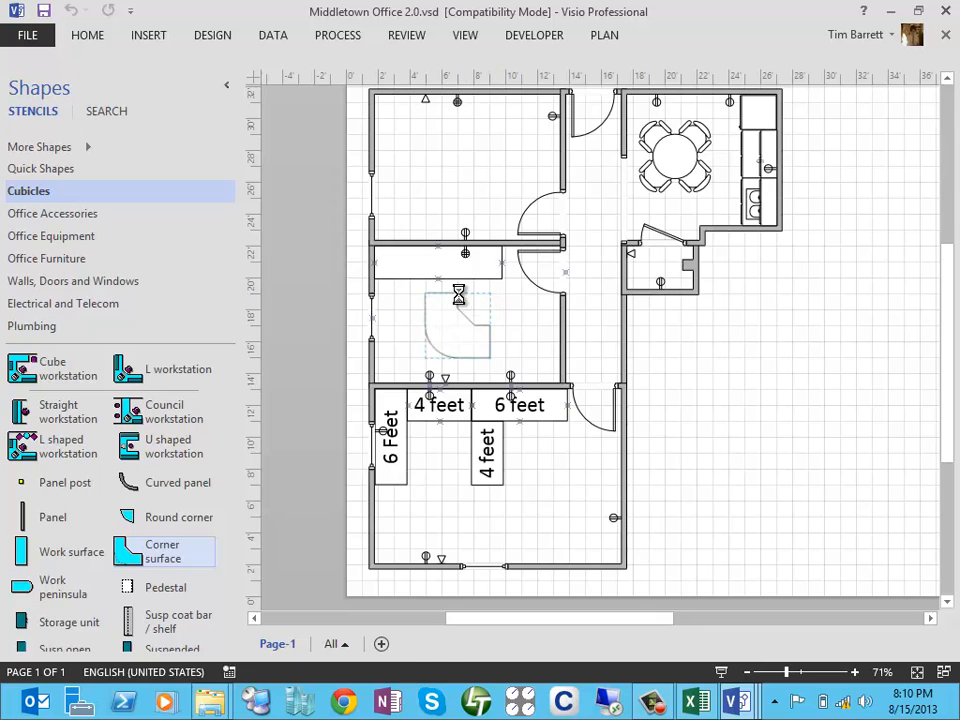
{"action": "left_click_drag", "start_coordinate": [457, 277], "coordinate": [529, 355]}
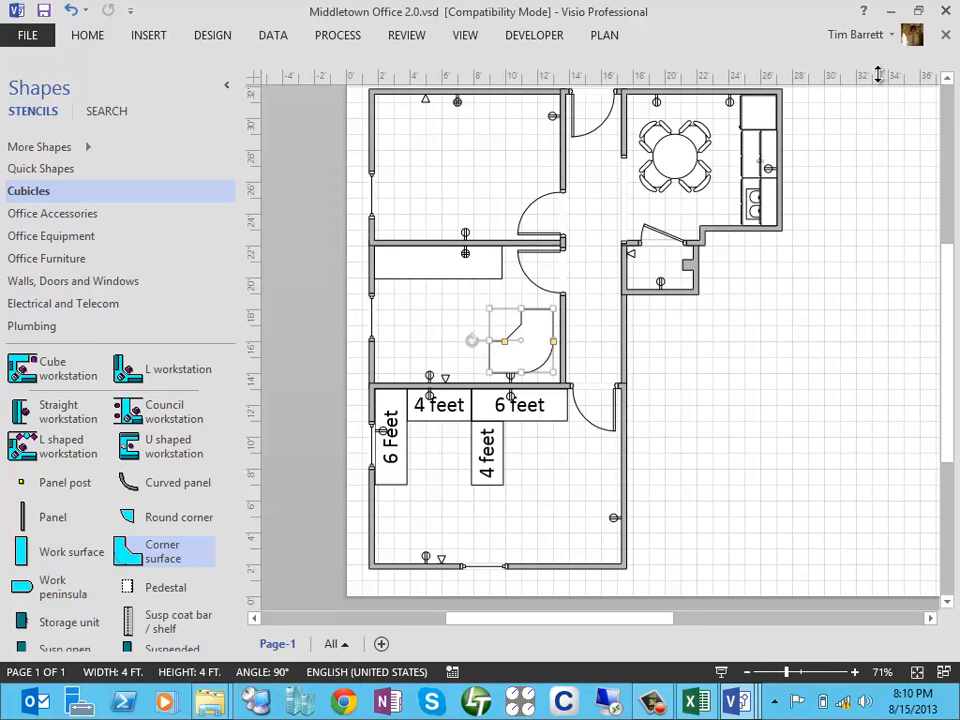
Shift the round table and chairs slightly in the kitchen and ungroup them, accepting the break from their master.
{"action": "left_click", "coordinate": [655, 183]}
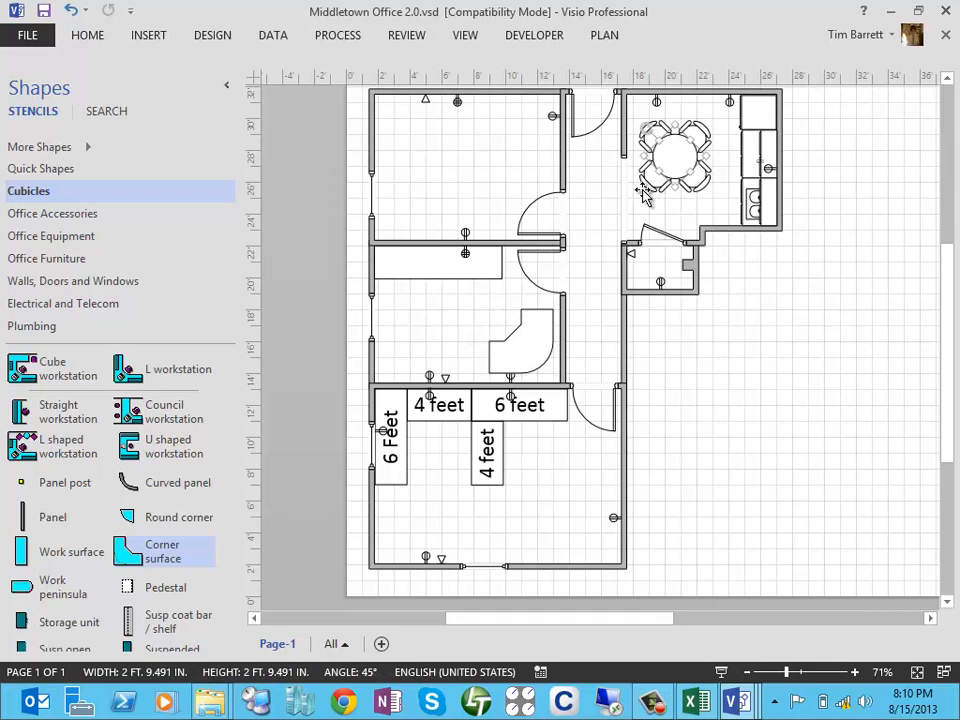
{"action": "mouse_move", "coordinate": [649, 189]}
{"action": "left_mouse_down"}
{"action": "mouse_move", "coordinate": [621, 206]}
{"action": "mouse_move", "coordinate": [696, 216]}
{"action": "mouse_move", "coordinate": [690, 180]}
{"action": "mouse_move", "coordinate": [664, 196]}
{"action": "left_mouse_up"}
{"action": "left_click", "coordinate": [88, 35]}
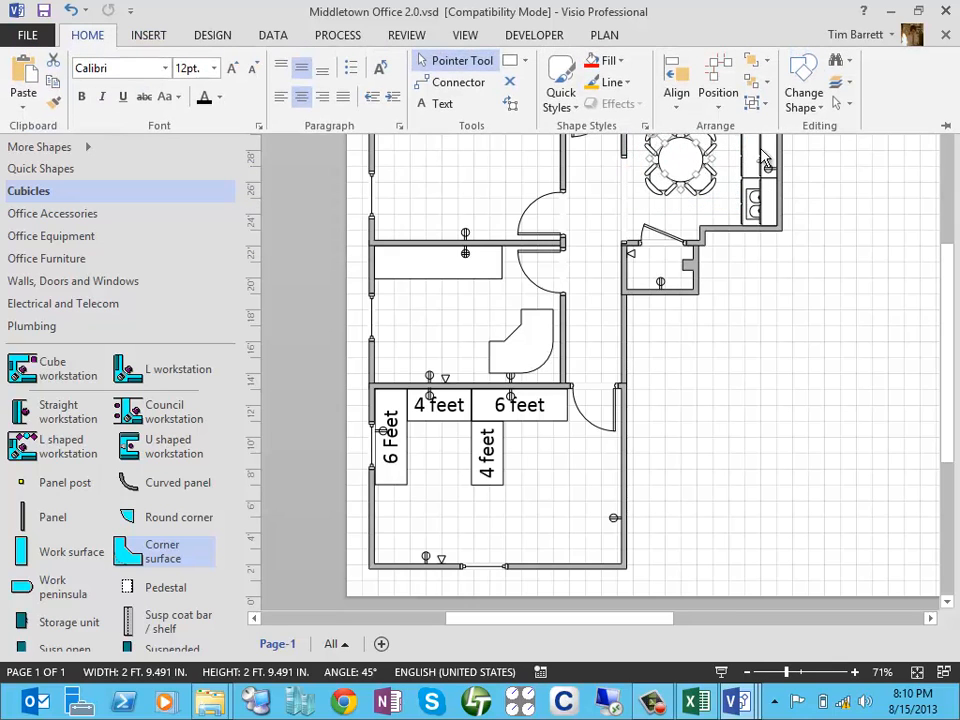
{"action": "left_click", "coordinate": [756, 103]}
{"action": "left_click", "coordinate": [784, 150]}
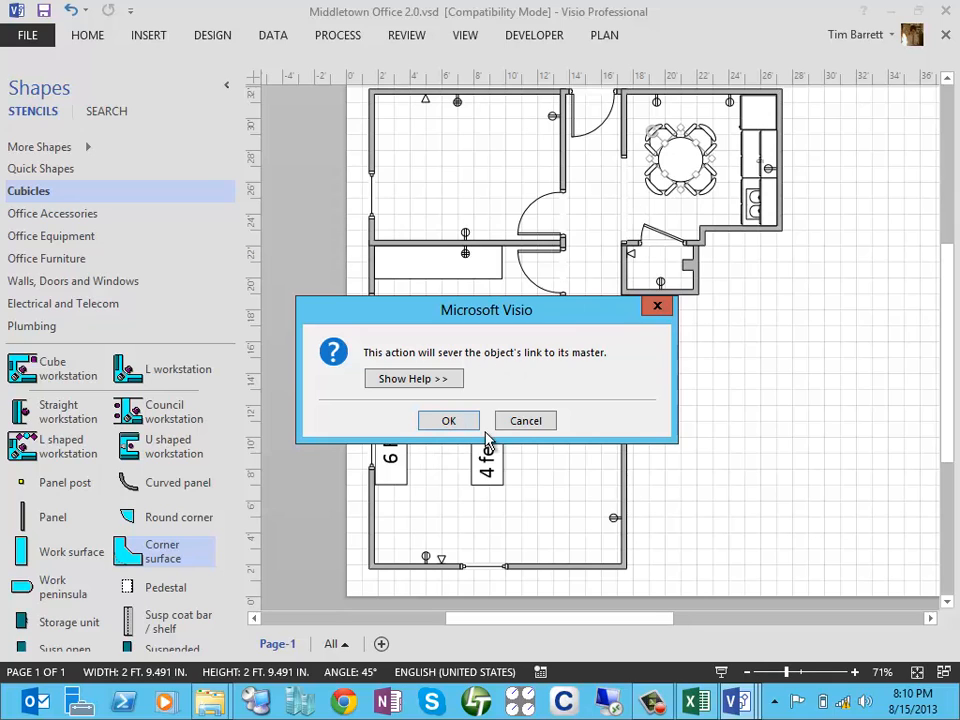
{"action": "left_click", "coordinate": [449, 421]}
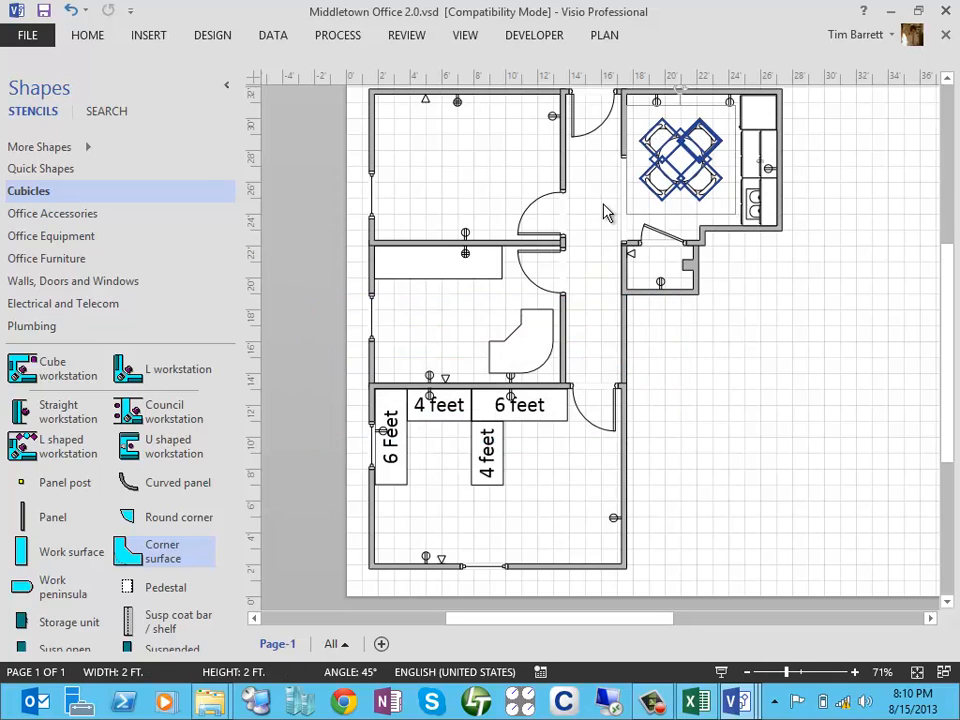
Move the round table into the upper office and one chair between the desks in the lower office.
{"action": "left_click", "coordinate": [606, 205]}
{"action": "left_click_drag", "start_coordinate": [665, 173], "coordinate": [483, 160]}
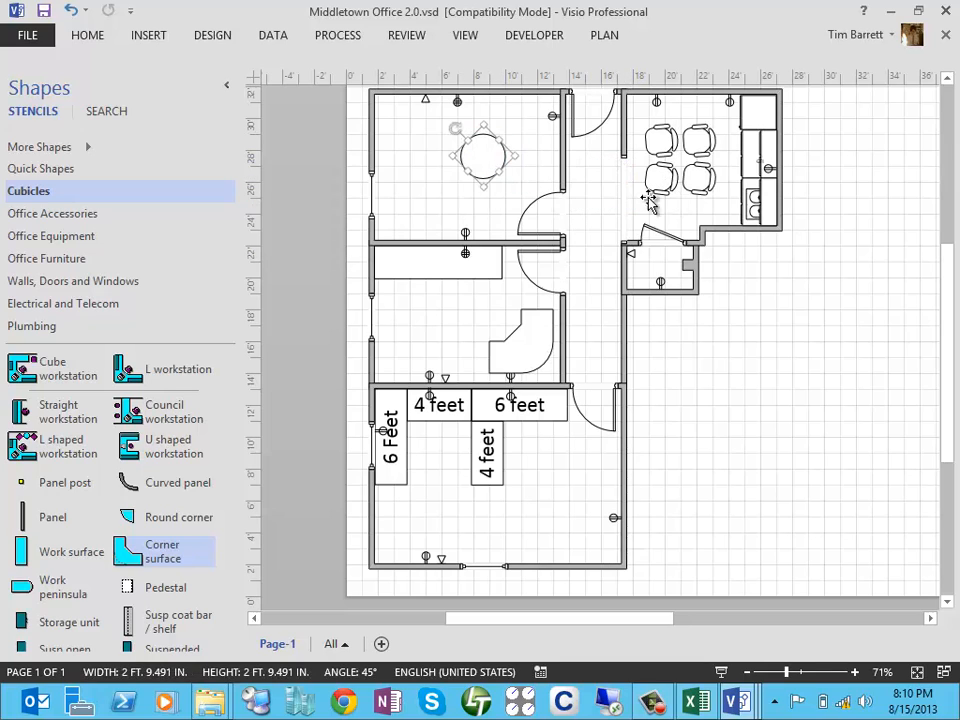
{"action": "left_click_drag", "start_coordinate": [664, 190], "coordinate": [441, 453]}
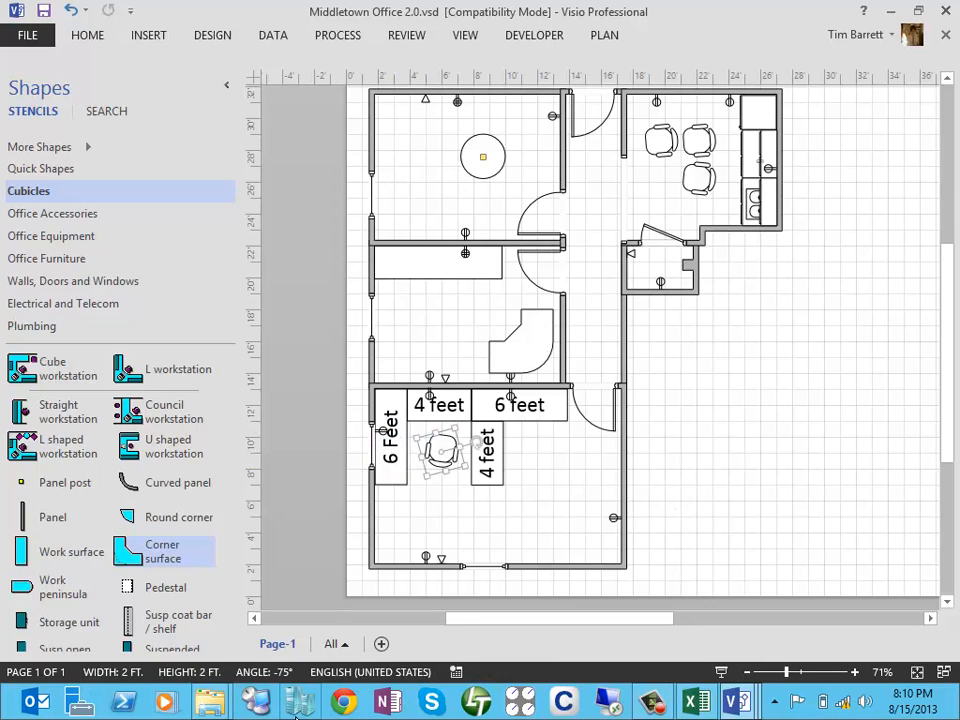
Close Middletown Office 2.0 without saving, and open Swing Migration Lab Setup.vsd from the KYSBSUG - 2013-08 - Visio folder.
{"action": "left_click", "coordinate": [946, 35]}
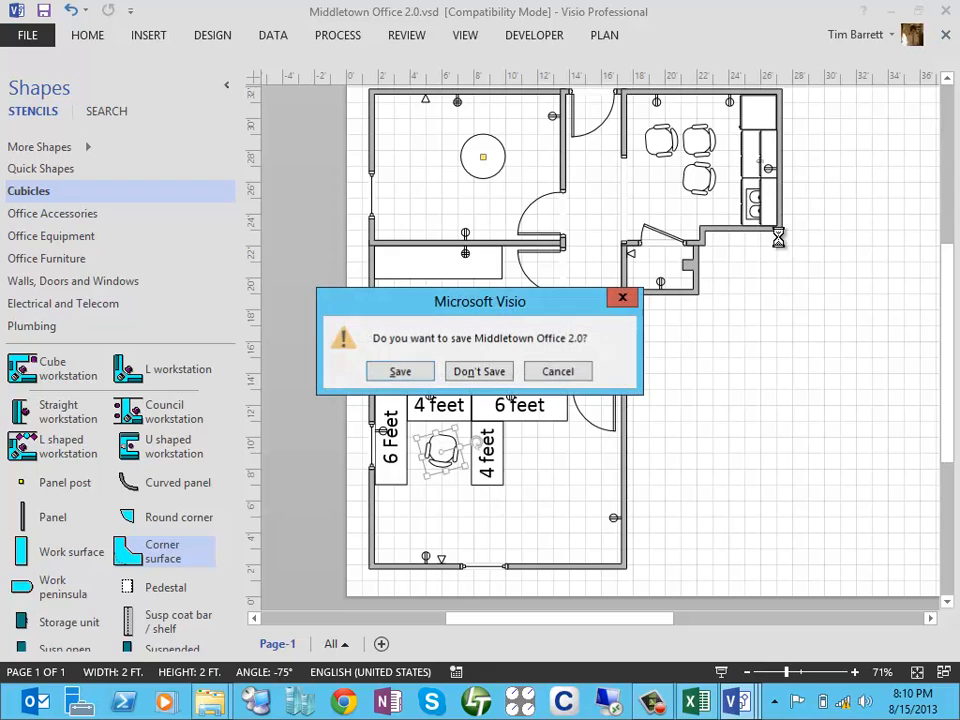
{"action": "left_click", "coordinate": [497, 378]}
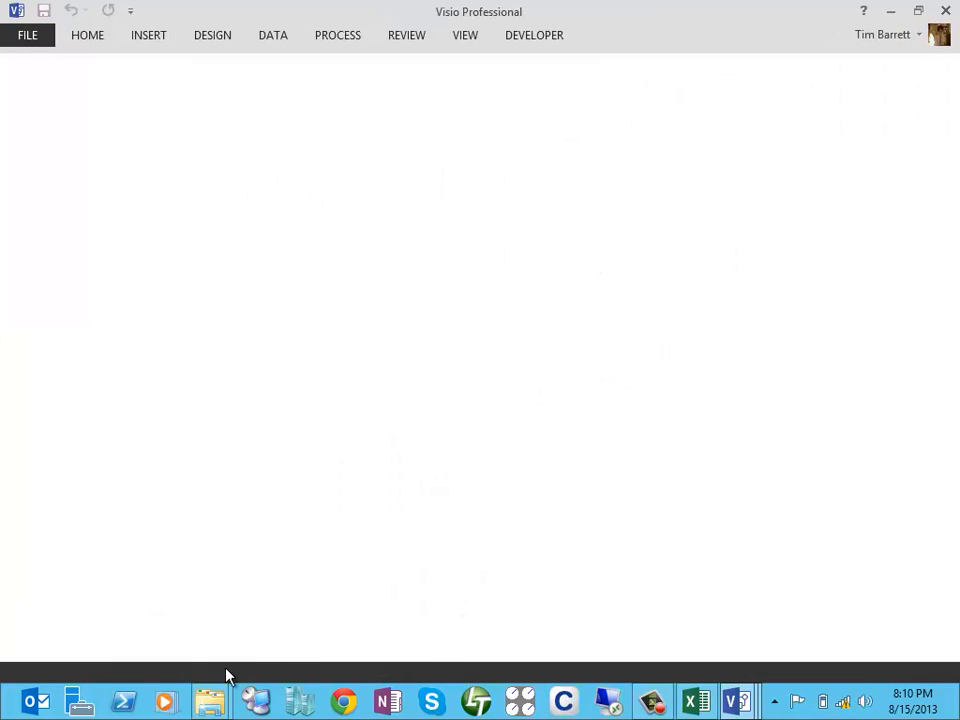
{"action": "mouse_move", "coordinate": [210, 703]}
{"action": "left_click", "coordinate": [141, 624]}
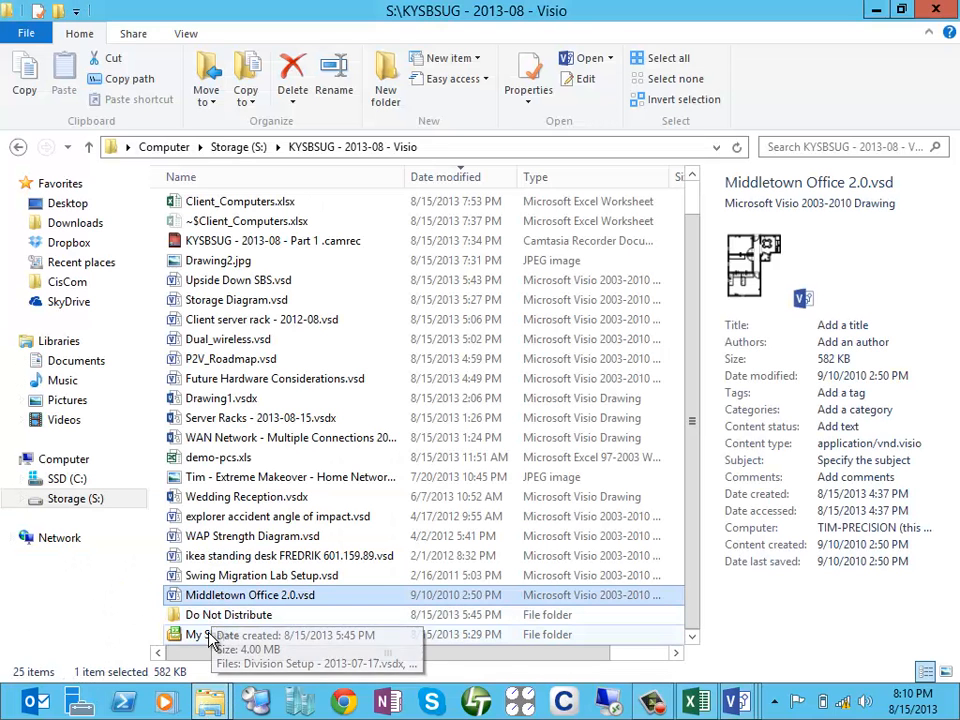
{"action": "double_click", "coordinate": [232, 577]}
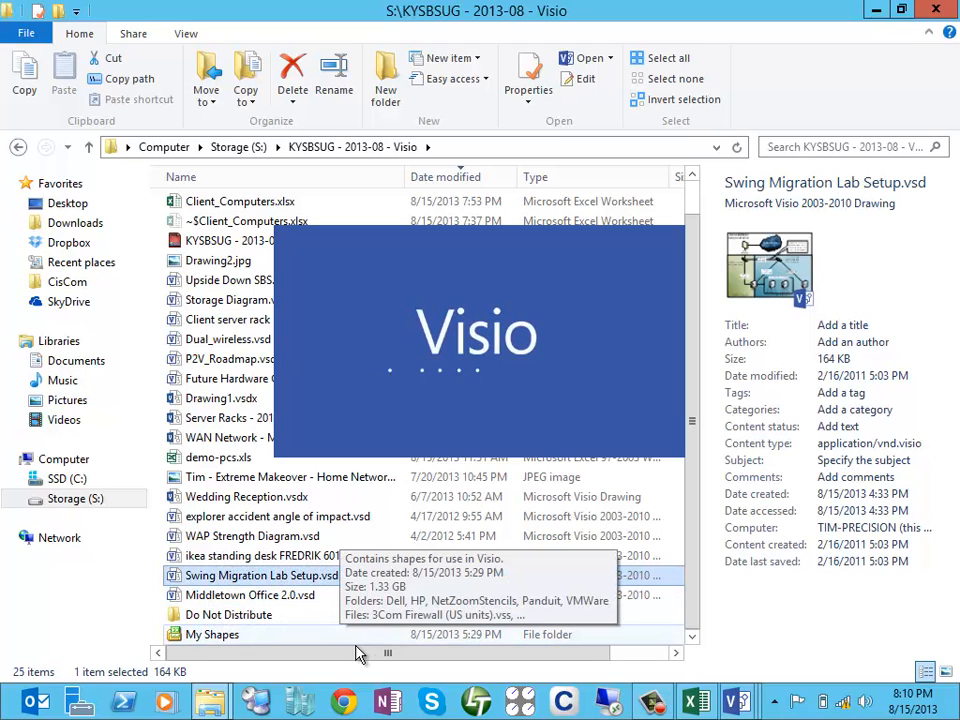
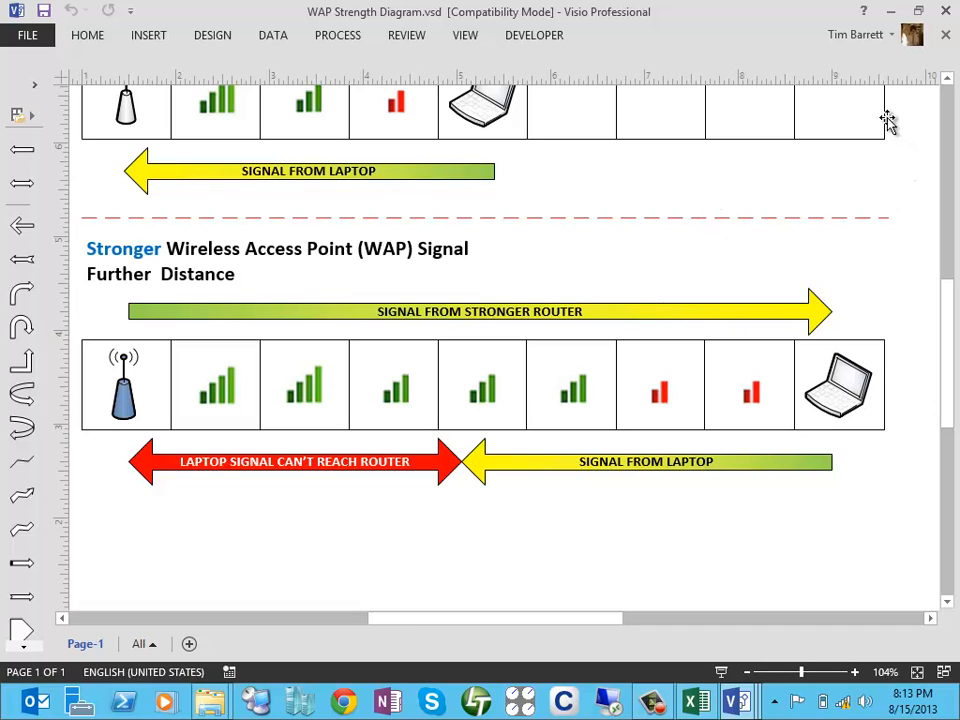
Close the WAP Strength Diagram and open explorer accident angle of impact.vsd from the KYSBSUG - 2013-08 - Visio folder.
{"action": "left_click", "coordinate": [945, 10]}
{"action": "scroll", "coordinate": [375, 506], "scroll_direction": "down", "scroll_amount": 1}
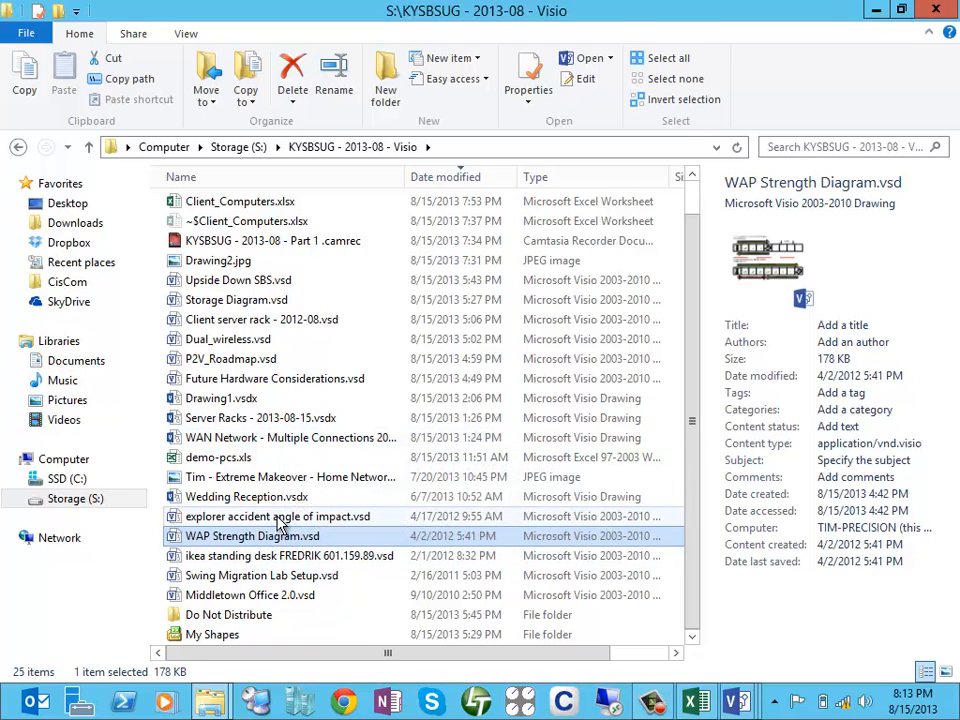
{"action": "double_click", "coordinate": [279, 518]}
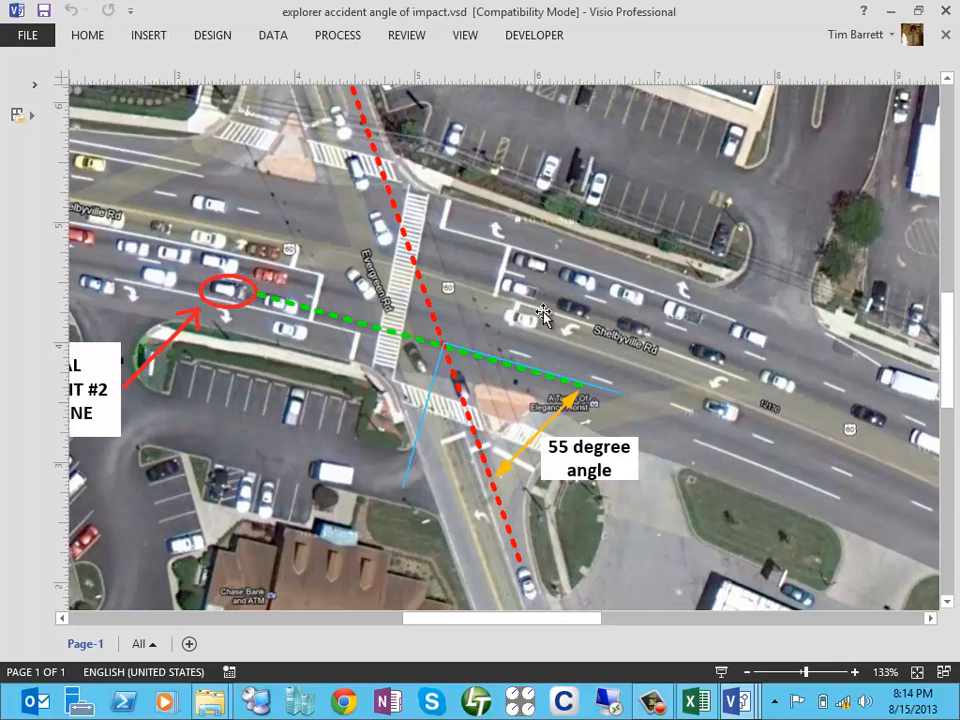
Look through the available basic drawing tools, such as Rectangle, Ellipse, Line and Arc, and the Position command.
{"action": "left_click", "coordinate": [100, 38]}
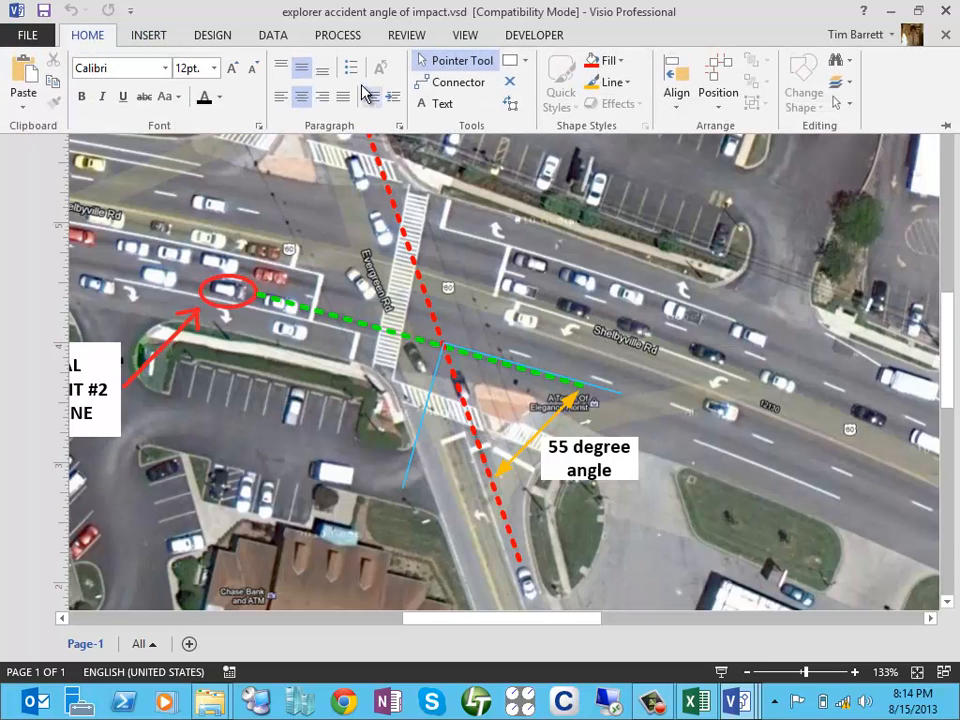
{"action": "left_click", "coordinate": [526, 61]}
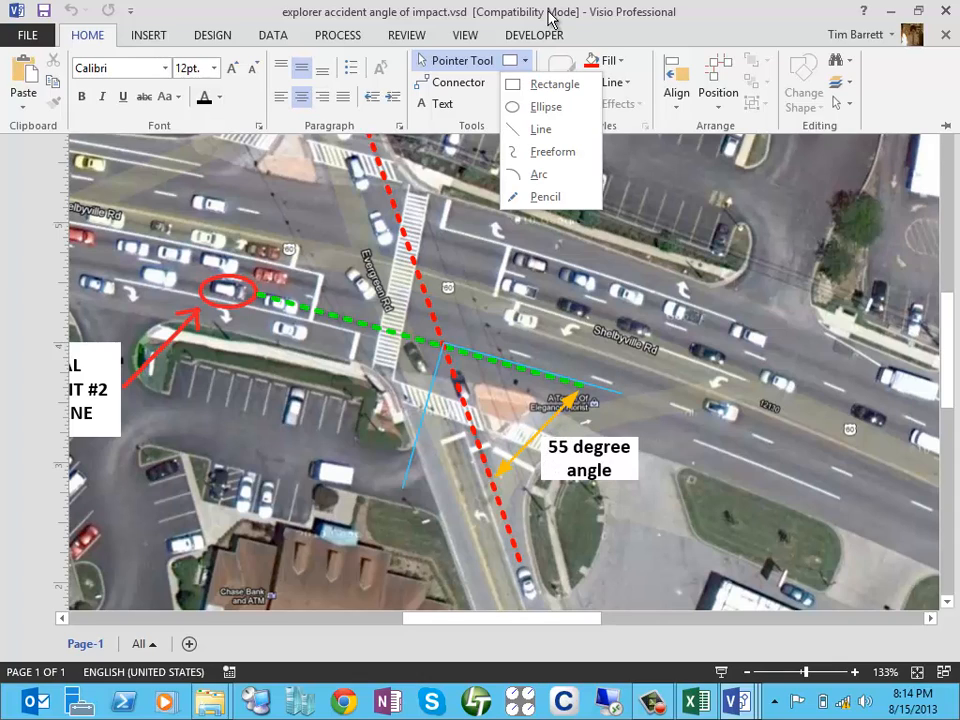
{"action": "left_click", "coordinate": [524, 61]}
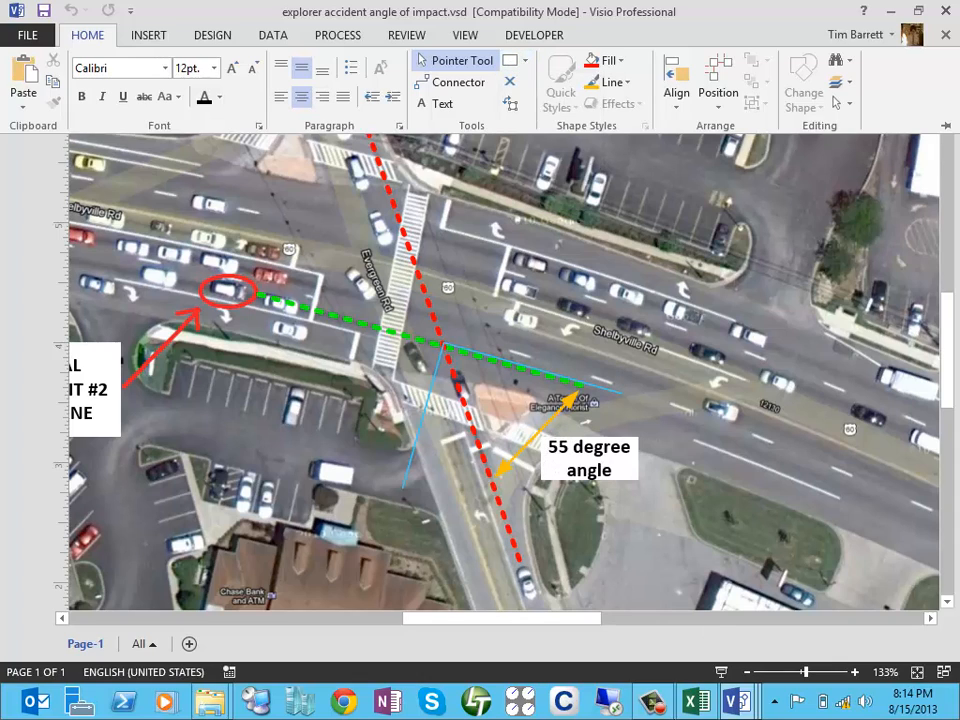
{"action": "mouse_move", "coordinate": [652, 703]}
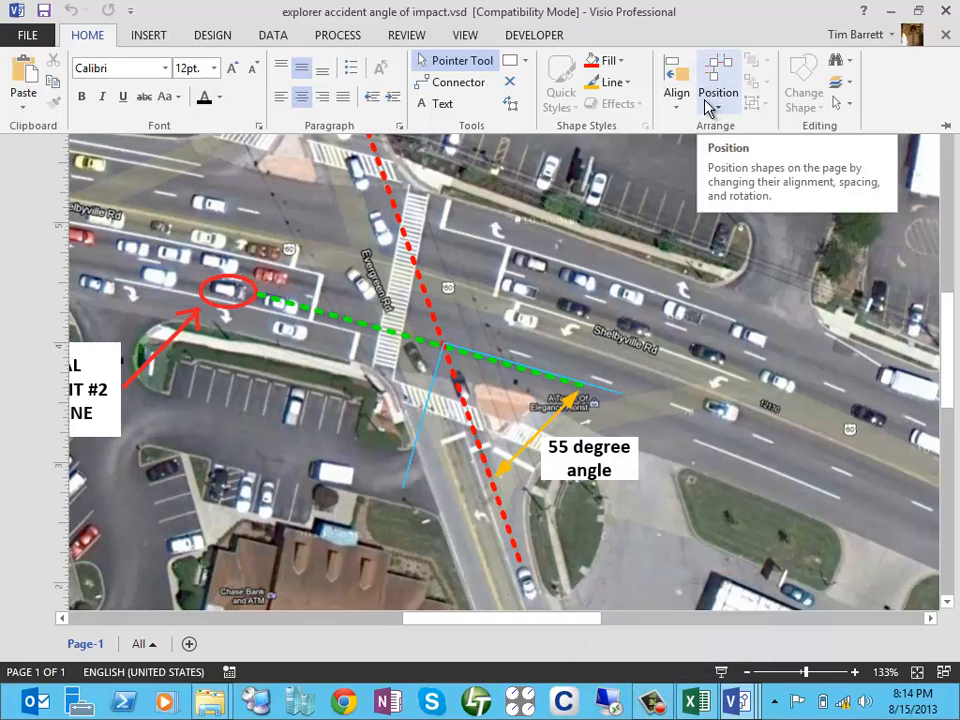
{"action": "left_click", "coordinate": [689, 19]}
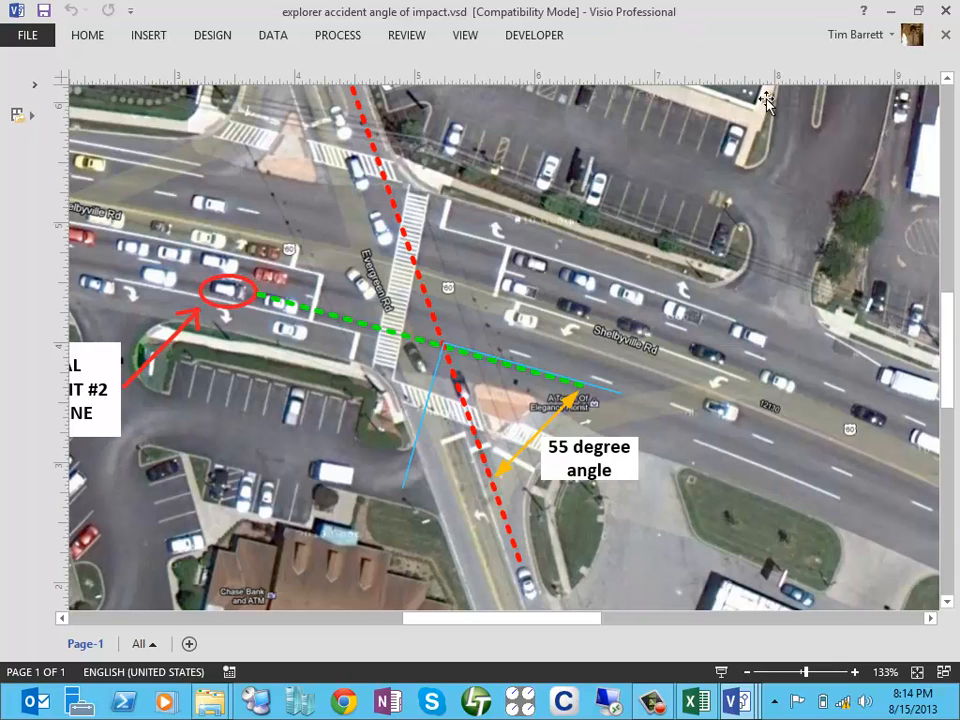
Close the accident drawing and open Wedding Reception.vsdx from the same folder.
{"action": "left_click", "coordinate": [946, 16]}
{"action": "scroll", "coordinate": [634, 262], "scroll_direction": "down", "scroll_amount": 1}
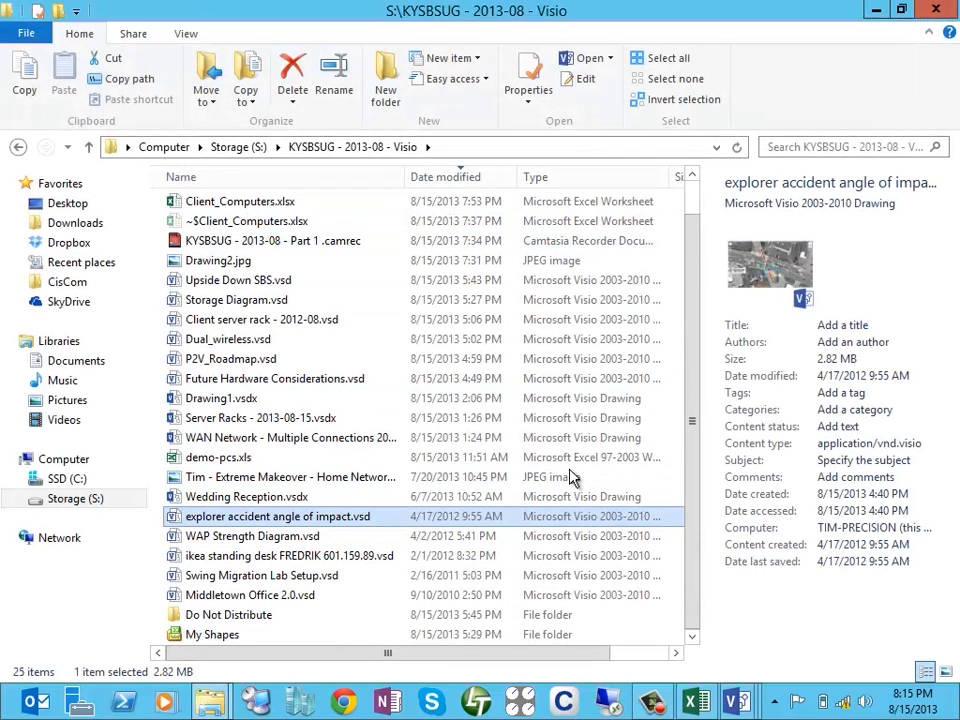
{"action": "left_click", "coordinate": [289, 499]}
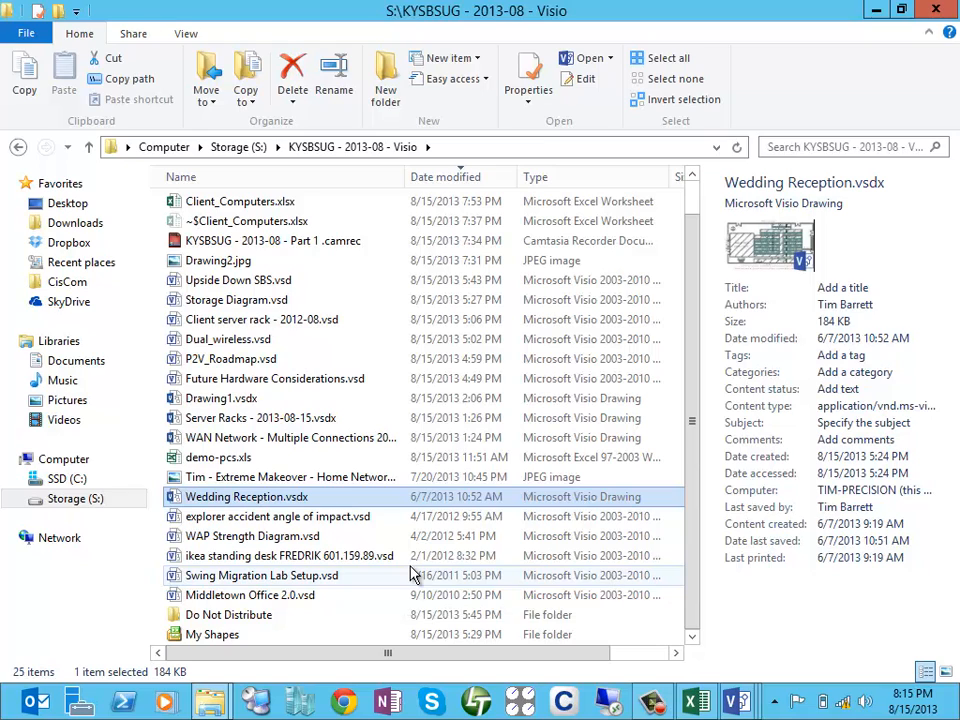
{"action": "double_click", "coordinate": [266, 503]}
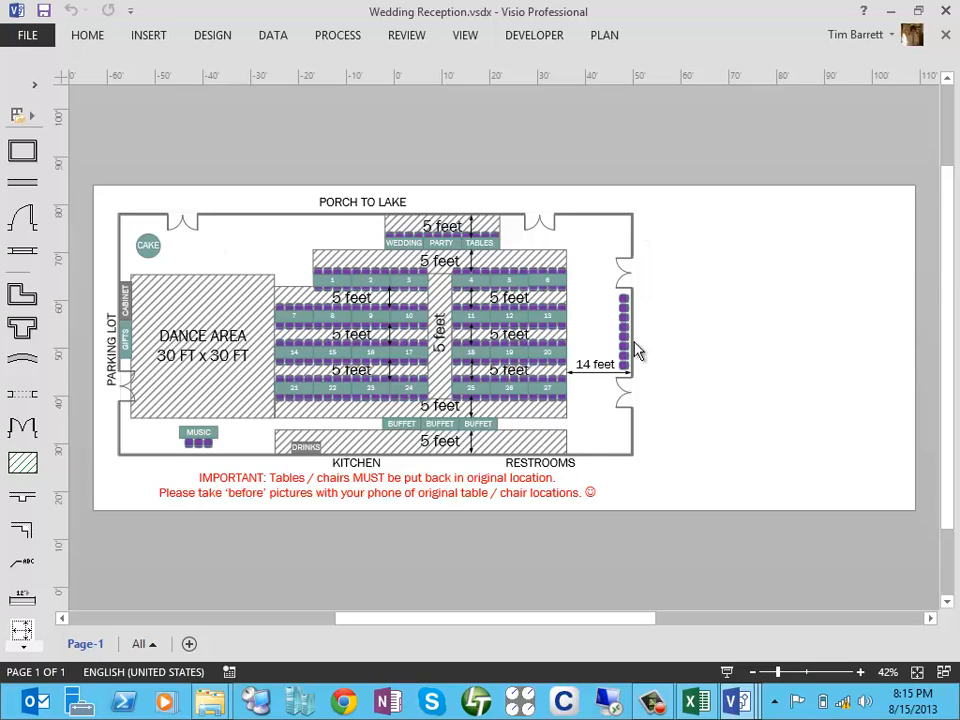
Examine the wedding reception floor plan up close, covering the dance area, numbered tables, aisle spacing and buffet.
{"action": "left_click", "coordinate": [800, 673]}
{"action": "mouse_move", "coordinate": [556, 627]}
{"action": "left_mouse_down"}
{"action": "mouse_move", "coordinate": [493, 634]}
{"action": "mouse_move", "coordinate": [474, 622]}
{"action": "left_mouse_up"}
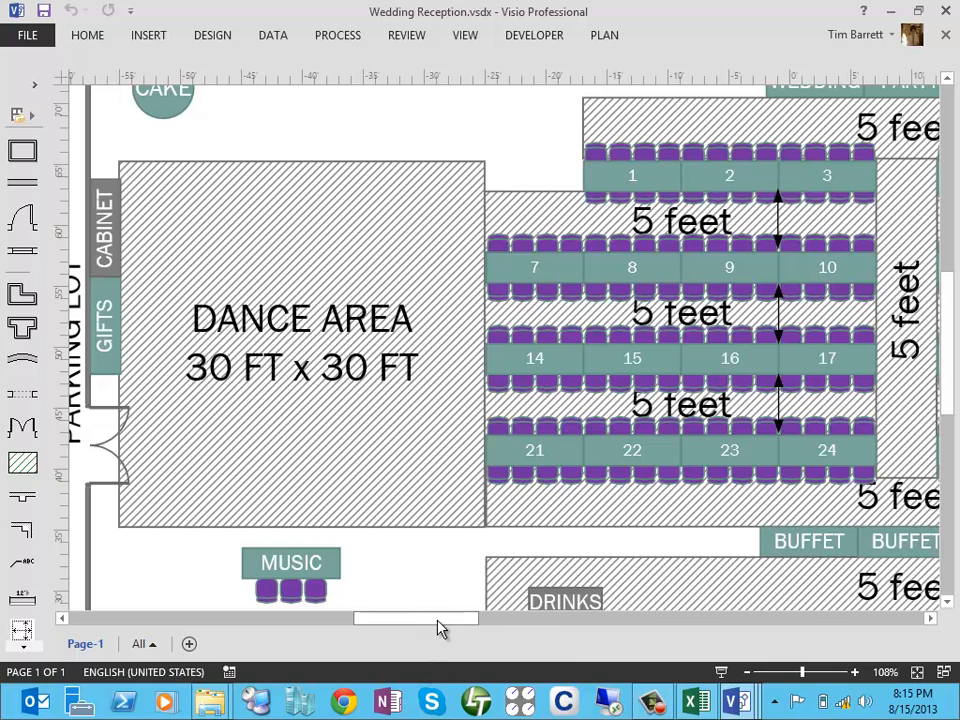
{"action": "mouse_move", "coordinate": [466, 628]}
{"action": "left_mouse_down"}
{"action": "mouse_move", "coordinate": [532, 627]}
{"action": "mouse_move", "coordinate": [514, 622]}
{"action": "left_mouse_up"}
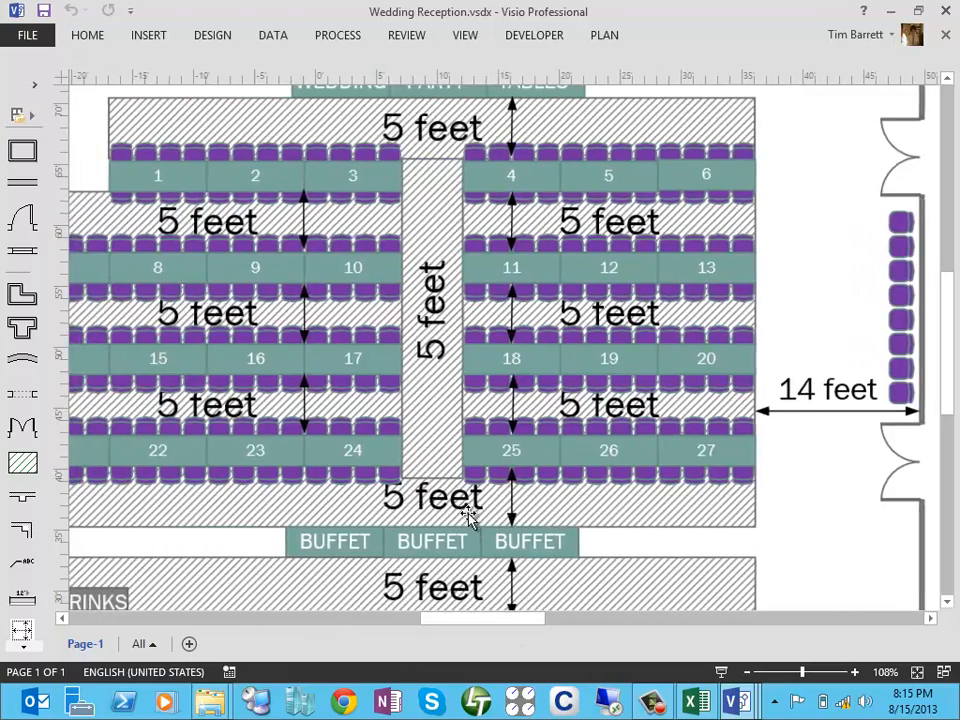
{"action": "scroll", "coordinate": [470, 508], "scroll_direction": "up", "scroll_amount": 4}
{"action": "scroll", "coordinate": [440, 565], "scroll_direction": "down", "scroll_amount": 6}
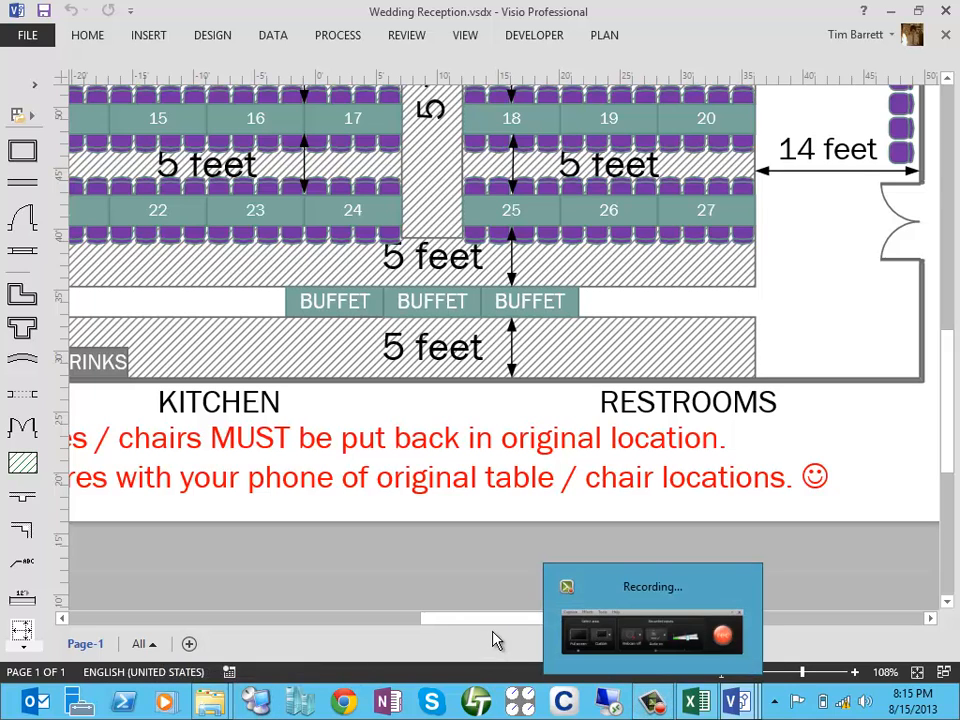
{"action": "left_click_drag", "start_coordinate": [495, 624], "coordinate": [400, 628]}
{"action": "scroll", "coordinate": [428, 600], "scroll_direction": "up", "scroll_amount": 3}
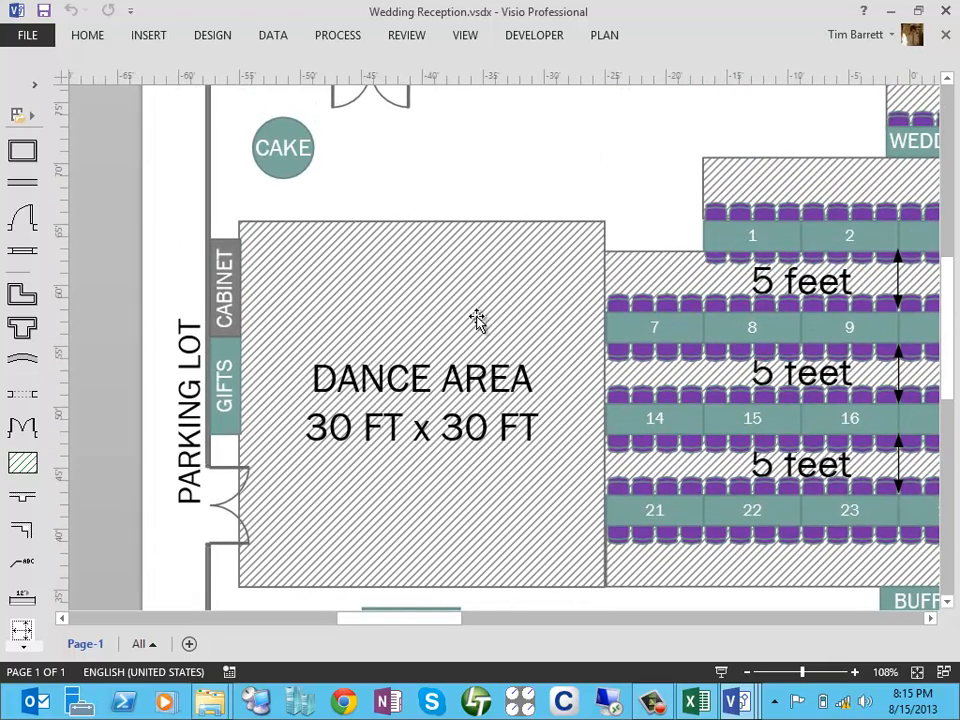
Close the Wedding Reception drawing and open the WAN Network - Multiple Connections drawing.
{"action": "left_click", "coordinate": [945, 10]}
{"action": "scroll", "coordinate": [690, 362], "scroll_direction": "down", "scroll_amount": 1}
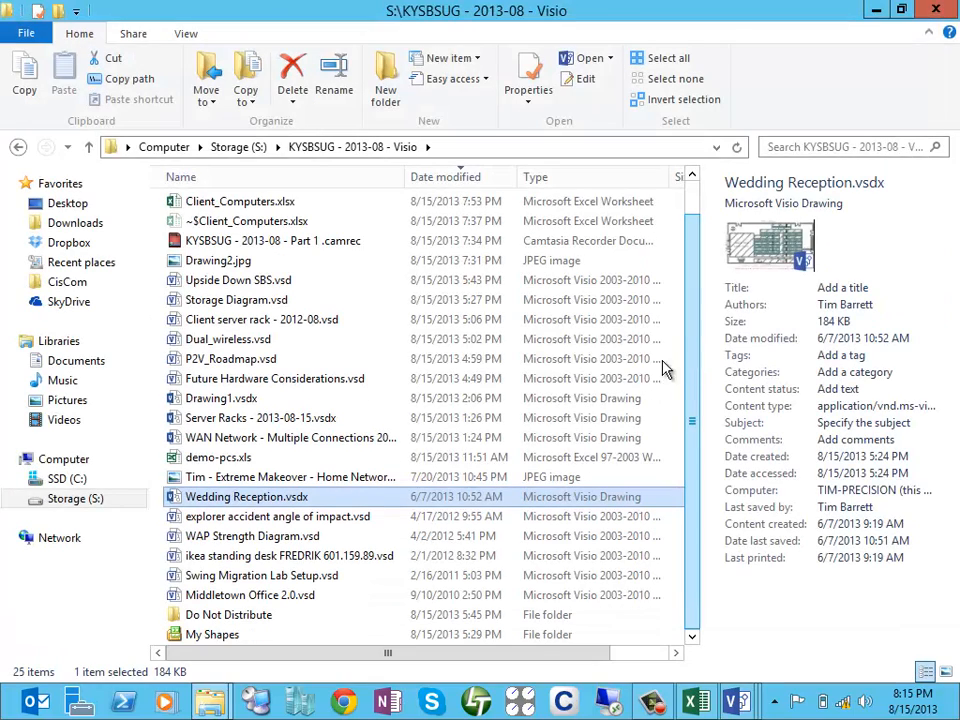
{"action": "left_click", "coordinate": [251, 438]}
{"action": "double_click", "coordinate": [250, 440]}
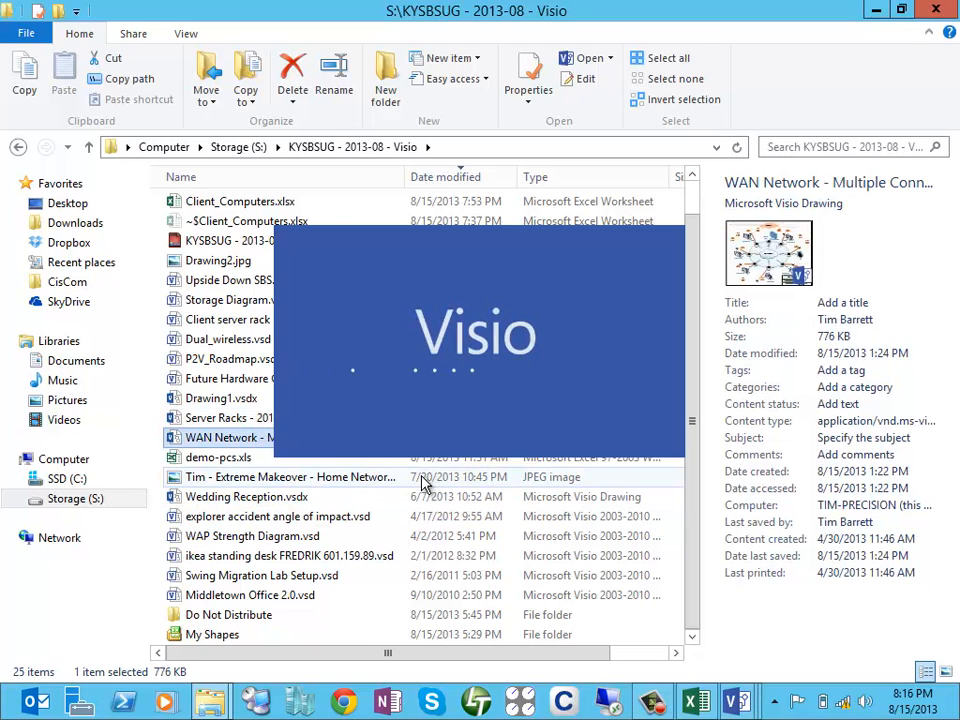
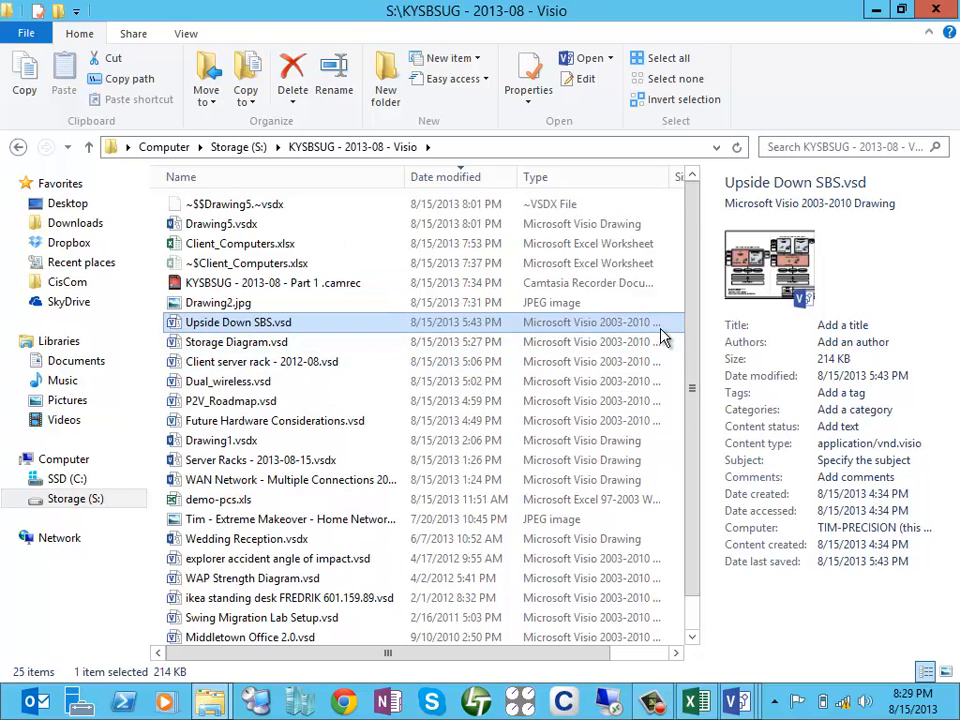
{"action": "left_click_drag", "start_coordinate": [690, 326], "coordinate": [671, 396]}
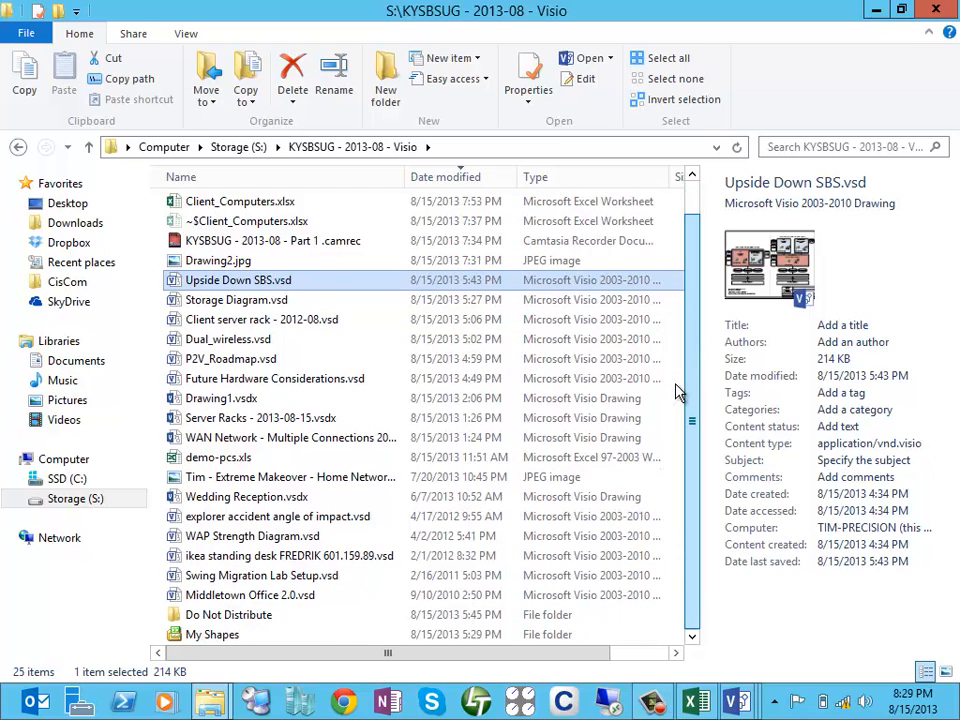
{"action": "scroll", "coordinate": [677, 340], "scroll_direction": "up", "scroll_amount": 1}
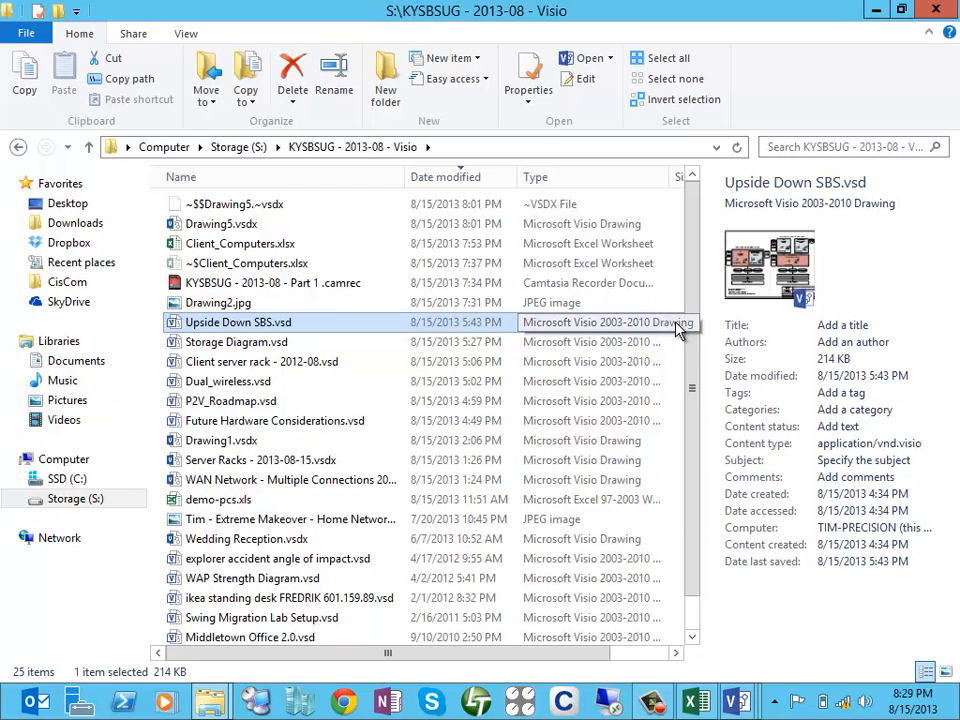
{"action": "mouse_move", "coordinate": [210, 700]}
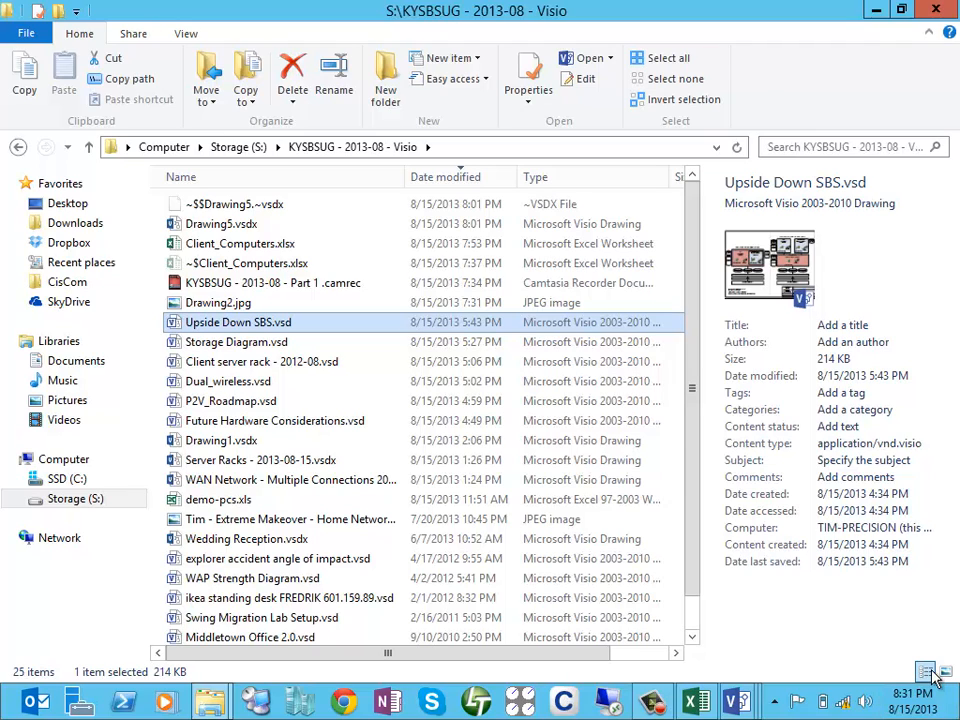
Open Division Setup - 2013-07-17.vsdx from the Do Not Distribute folder.
{"action": "left_click_drag", "start_coordinate": [694, 532], "coordinate": [694, 592]}
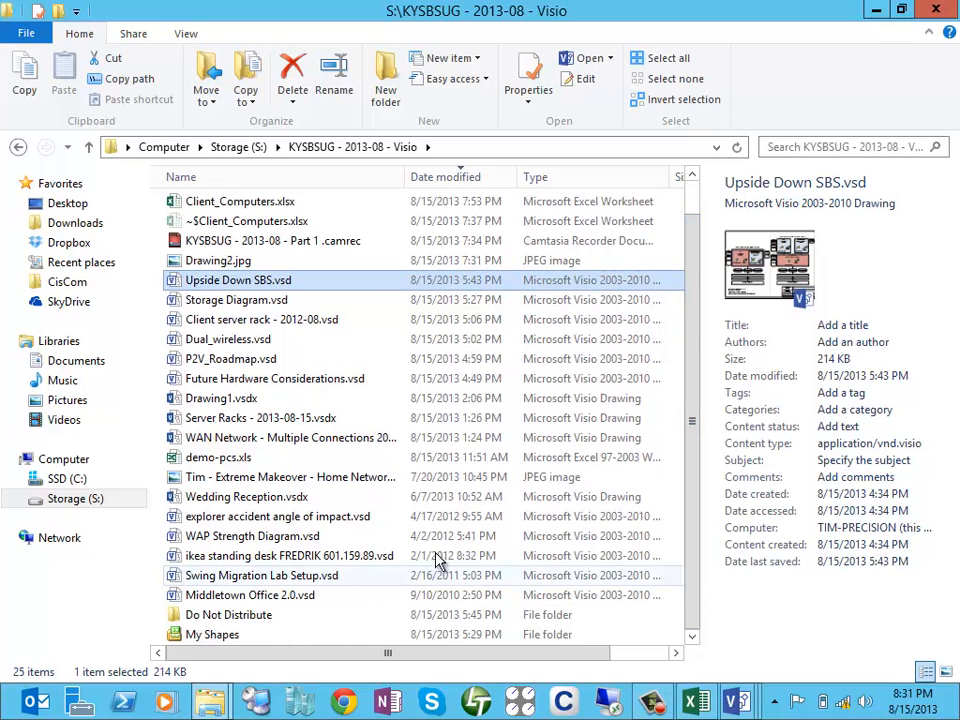
{"action": "double_click", "coordinate": [250, 615]}
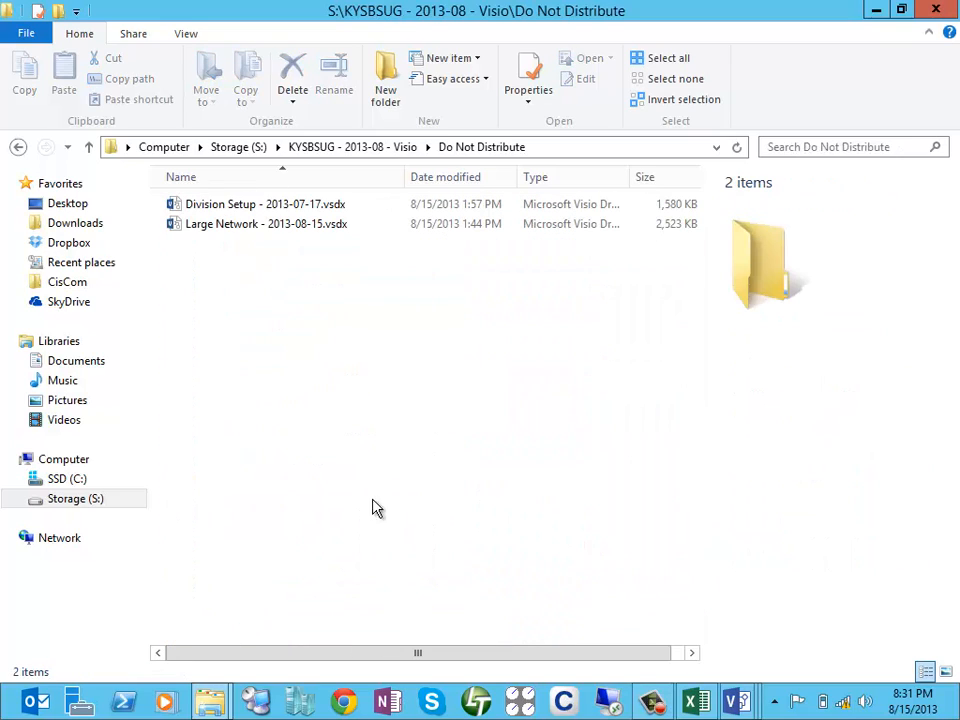
{"action": "double_click", "coordinate": [277, 206]}
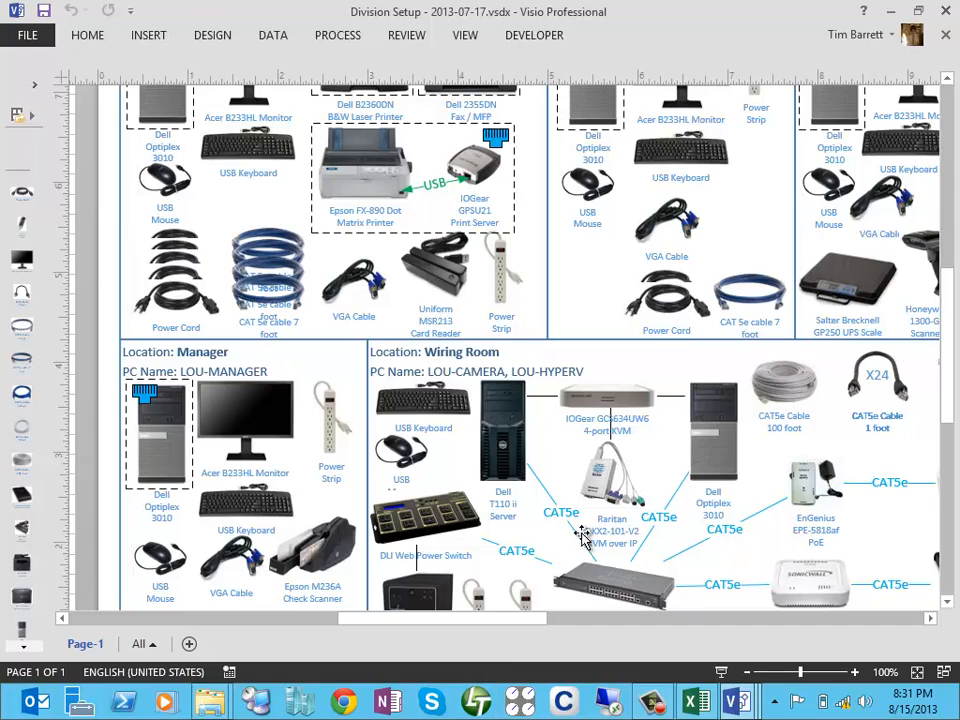
View the whole Division Setup page and part of its legend, and enlarge the Front Counter section to 175%.
{"action": "left_click", "coordinate": [917, 674]}
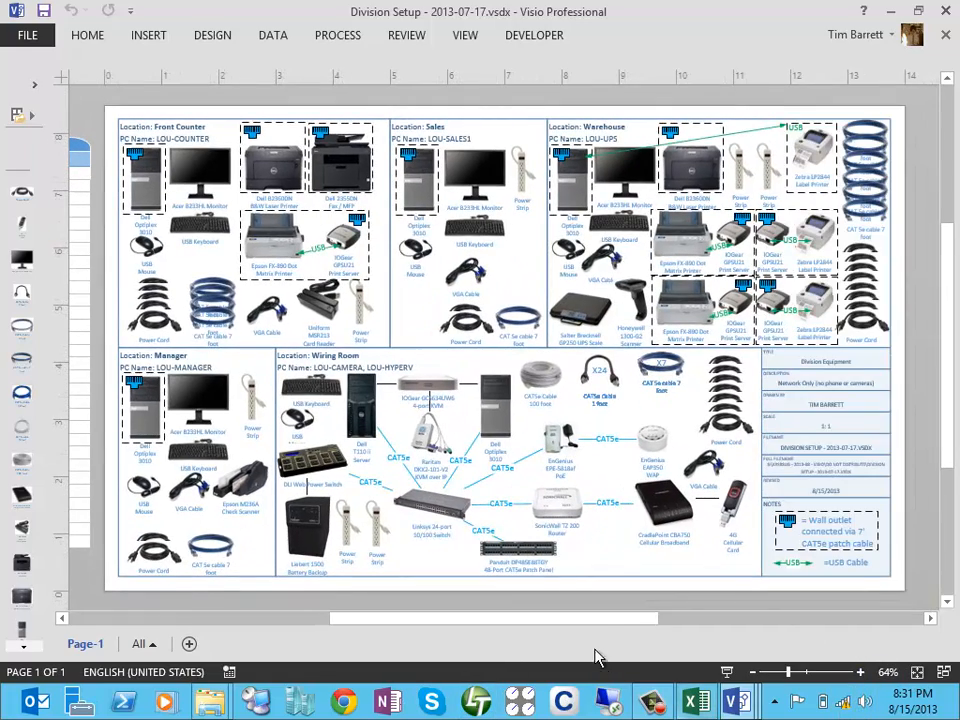
{"action": "left_click_drag", "start_coordinate": [596, 618], "coordinate": [566, 618]}
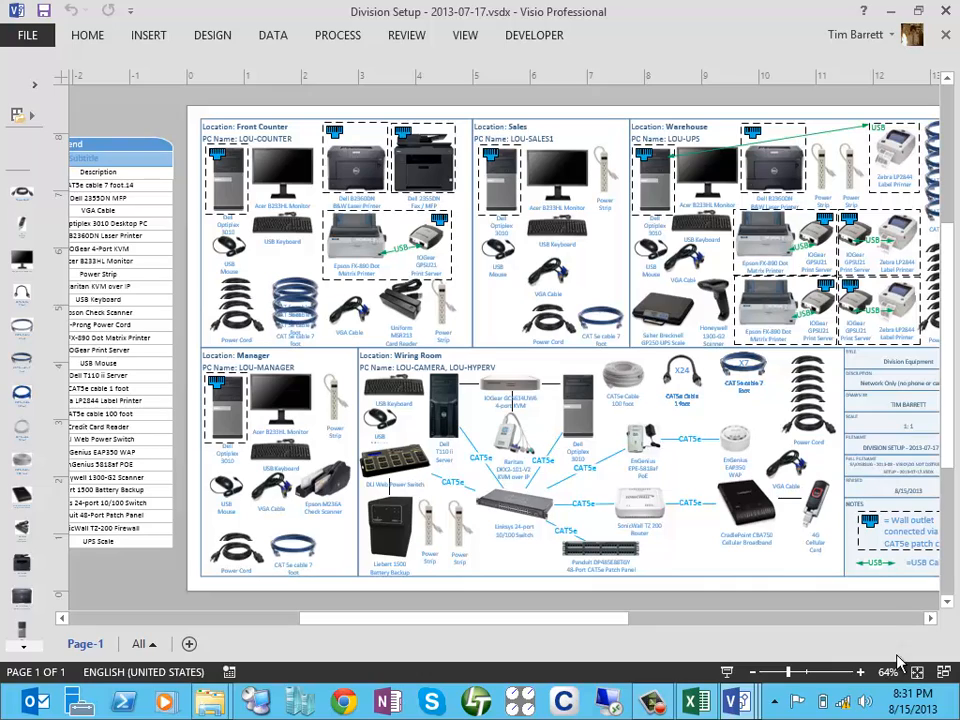
{"action": "left_click", "coordinate": [862, 674]}
{"action": "left_click", "coordinate": [862, 674]}
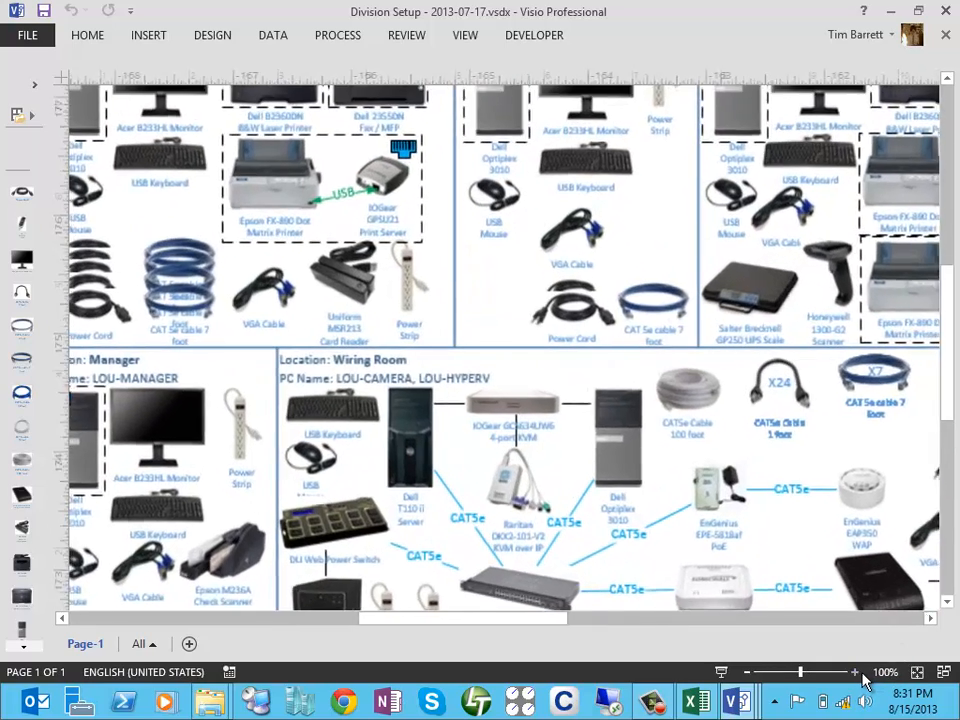
{"action": "left_click", "coordinate": [862, 674]}
{"action": "left_click", "coordinate": [862, 674]}
{"action": "left_click_drag", "start_coordinate": [442, 618], "coordinate": [388, 621]}
{"action": "scroll", "coordinate": [480, 596], "scroll_direction": "up", "scroll_amount": 5}
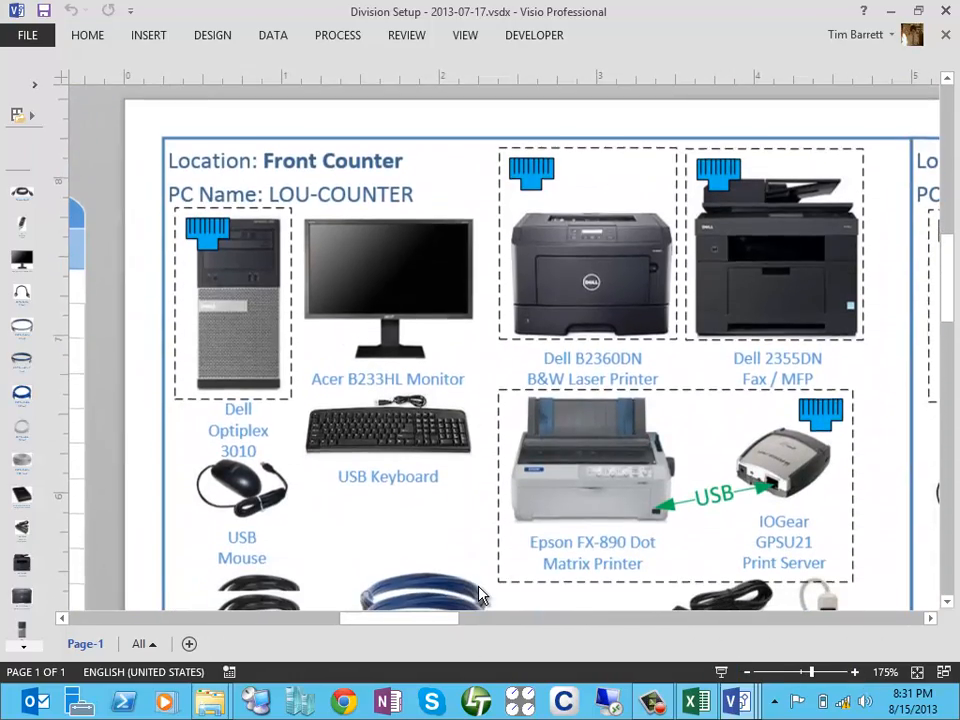
Examine the Front Counter equipment, including its cables, the printers with wall outlet markers and the USB print server.
{"action": "scroll", "coordinate": [481, 590], "scroll_direction": "down", "scroll_amount": 2}
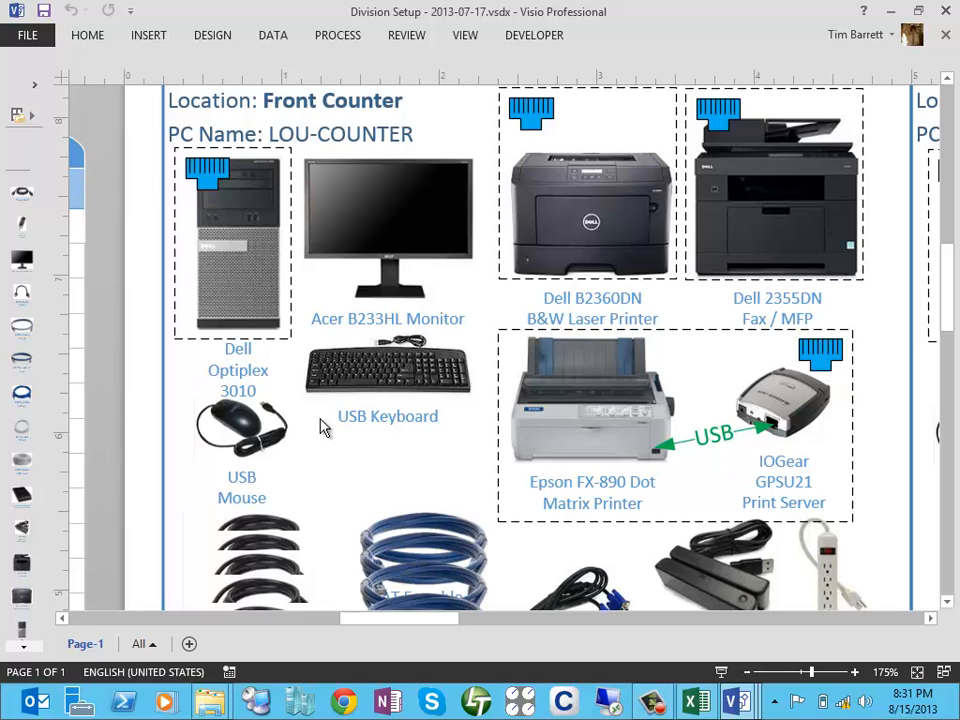
{"action": "scroll", "coordinate": [320, 420], "scroll_direction": "down", "scroll_amount": 5}
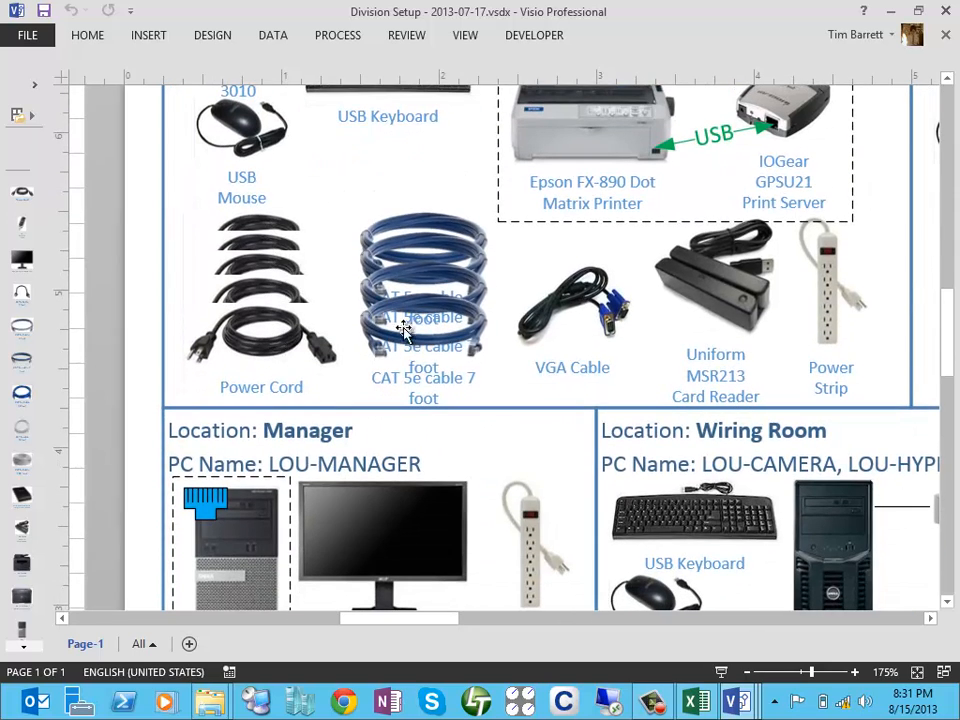
{"action": "scroll", "coordinate": [724, 364], "scroll_direction": "up", "scroll_amount": 5}
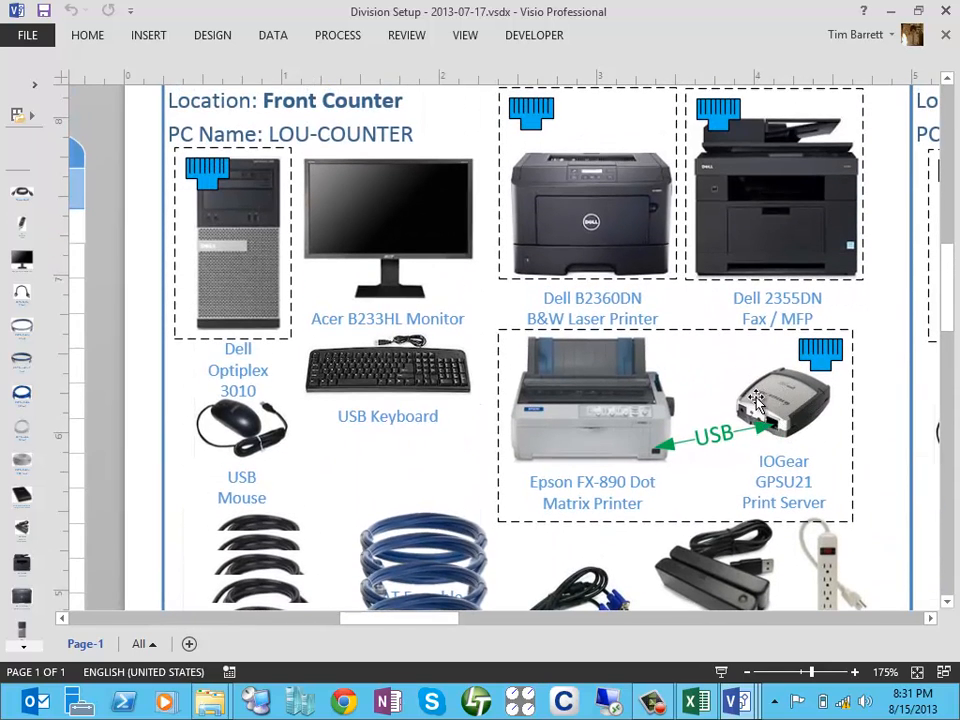
{"action": "scroll", "coordinate": [696, 353], "scroll_direction": "up", "scroll_amount": 2}
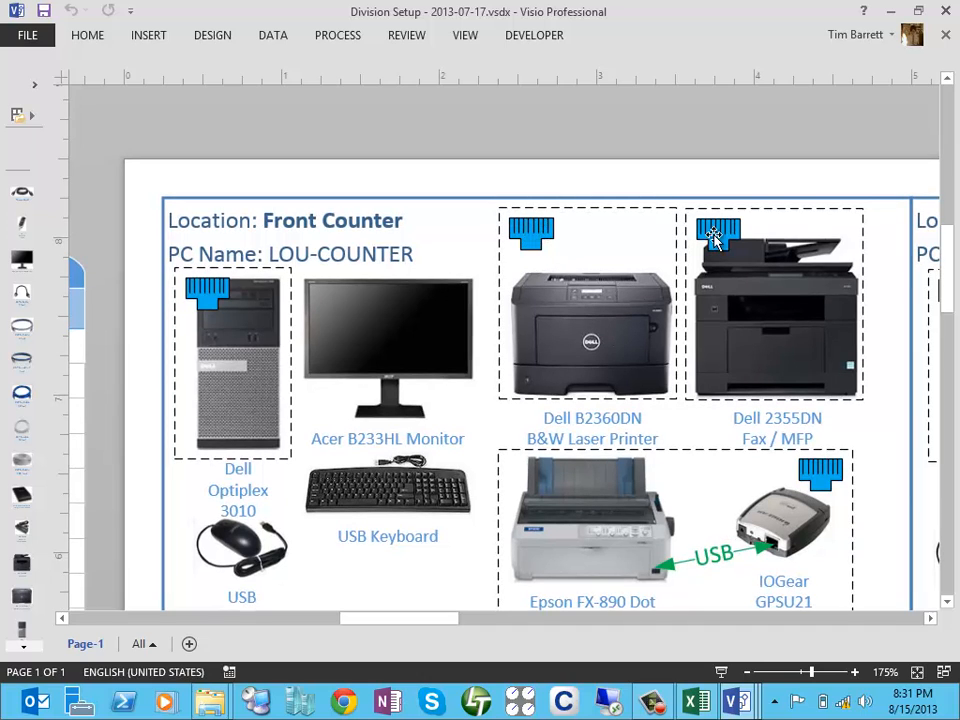
{"action": "scroll", "coordinate": [940, 375], "scroll_direction": "down", "scroll_amount": 2}
{"action": "scroll", "coordinate": [940, 375], "scroll_direction": "down", "scroll_amount": 5}
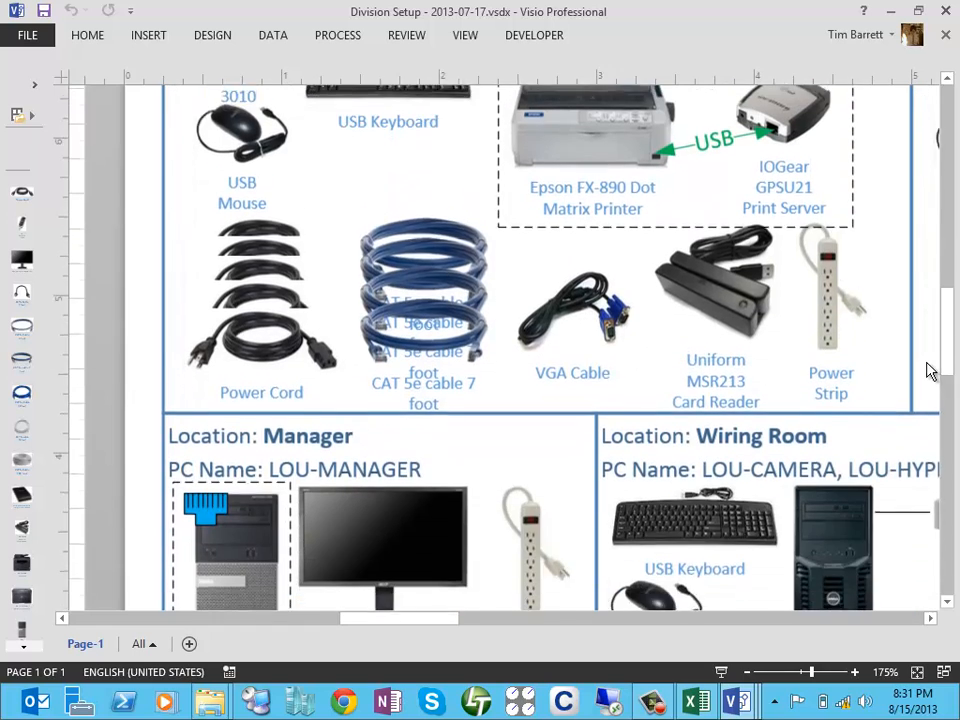
{"action": "scroll", "coordinate": [738, 357], "scroll_direction": "up", "scroll_amount": 1}
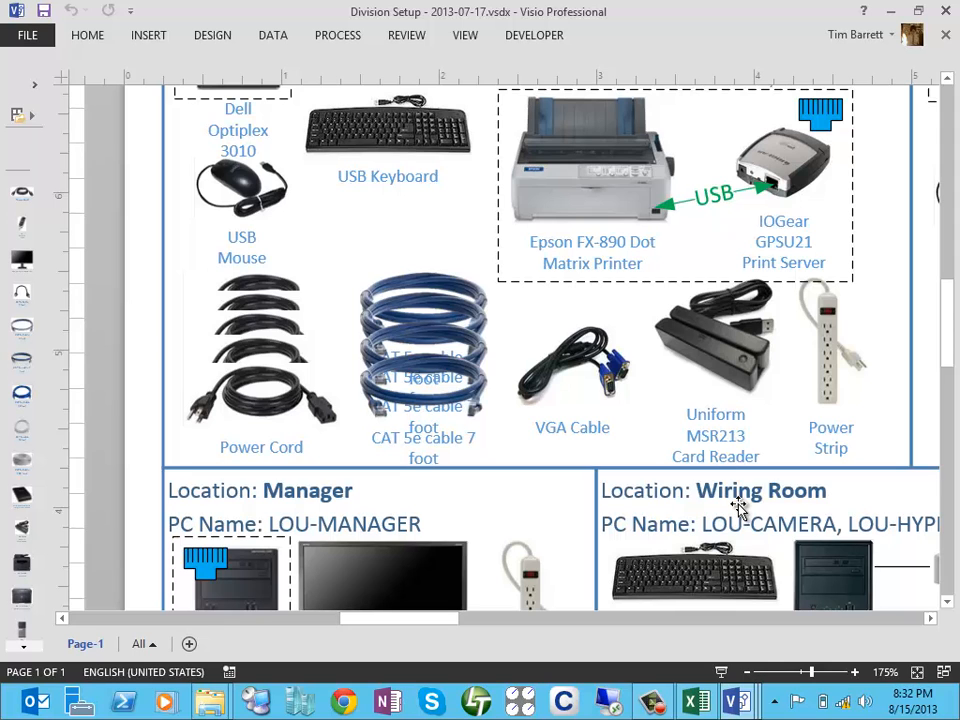
Examine the Wiring Room equipment, from the battery backup and power strips to the CAT5e links around the Linksys switch.
{"action": "scroll", "coordinate": [793, 381], "scroll_direction": "down", "scroll_amount": 5}
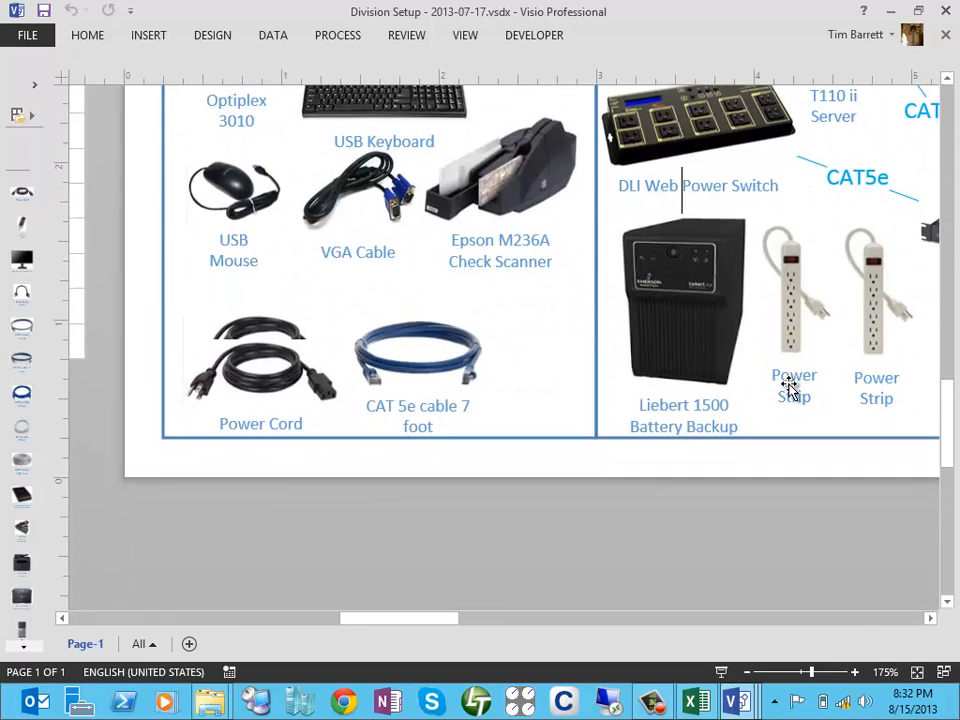
{"action": "scroll", "coordinate": [789, 386], "scroll_direction": "up", "scroll_amount": 1}
{"action": "left_click_drag", "start_coordinate": [412, 619], "coordinate": [490, 620]}
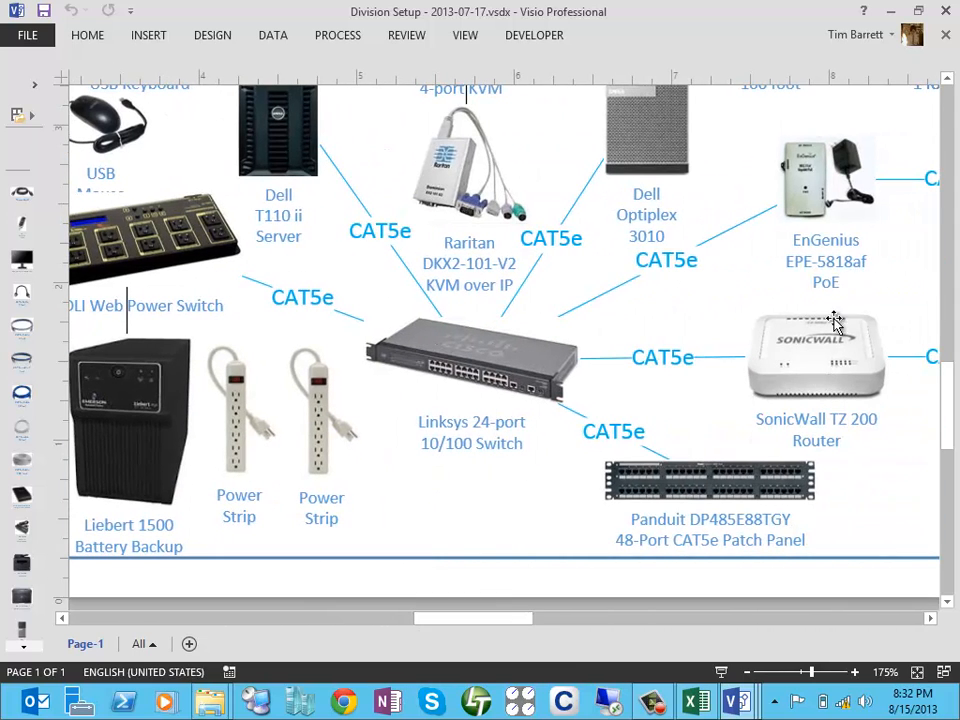
Examine the Wiring Room servers, KVM devices and CAT5e cables, and read the equipment legend's symbols, counts and descriptions.
{"action": "scroll", "coordinate": [834, 320], "scroll_direction": "up", "scroll_amount": 2}
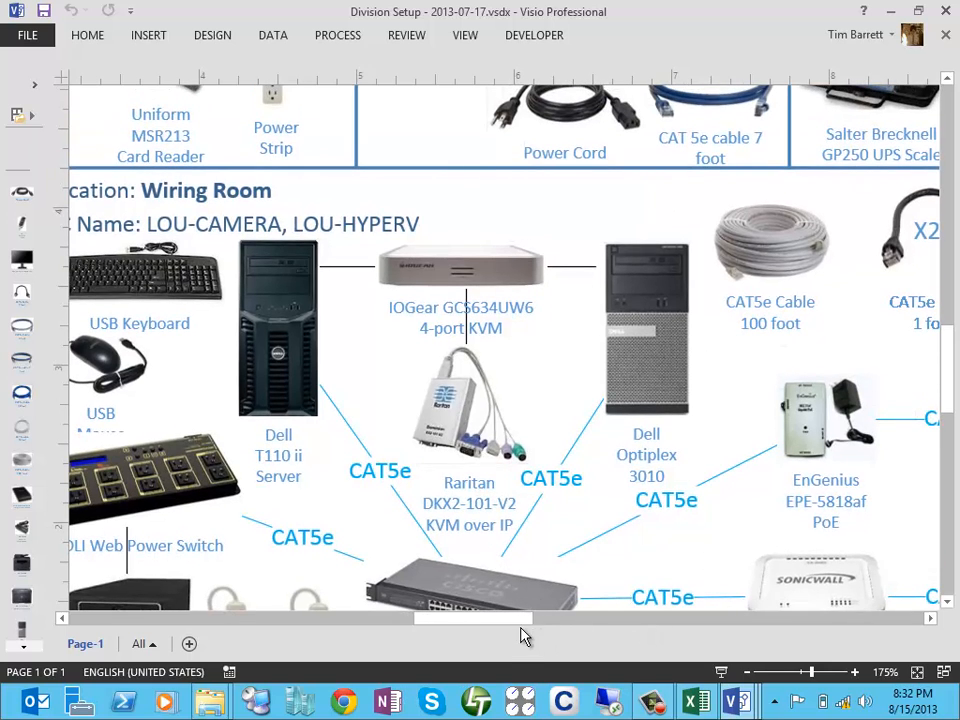
{"action": "mouse_move", "coordinate": [521, 619]}
{"action": "left_mouse_down"}
{"action": "mouse_move", "coordinate": [603, 622]}
{"action": "mouse_move", "coordinate": [517, 637]}
{"action": "left_mouse_up"}
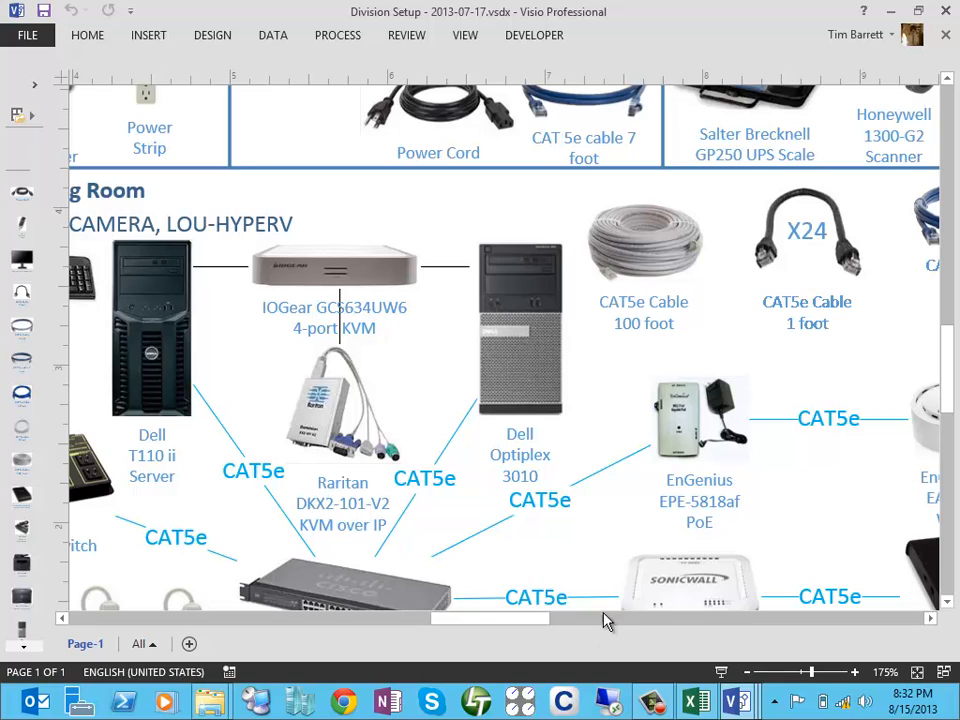
{"action": "left_click_drag", "start_coordinate": [536, 628], "coordinate": [379, 639]}
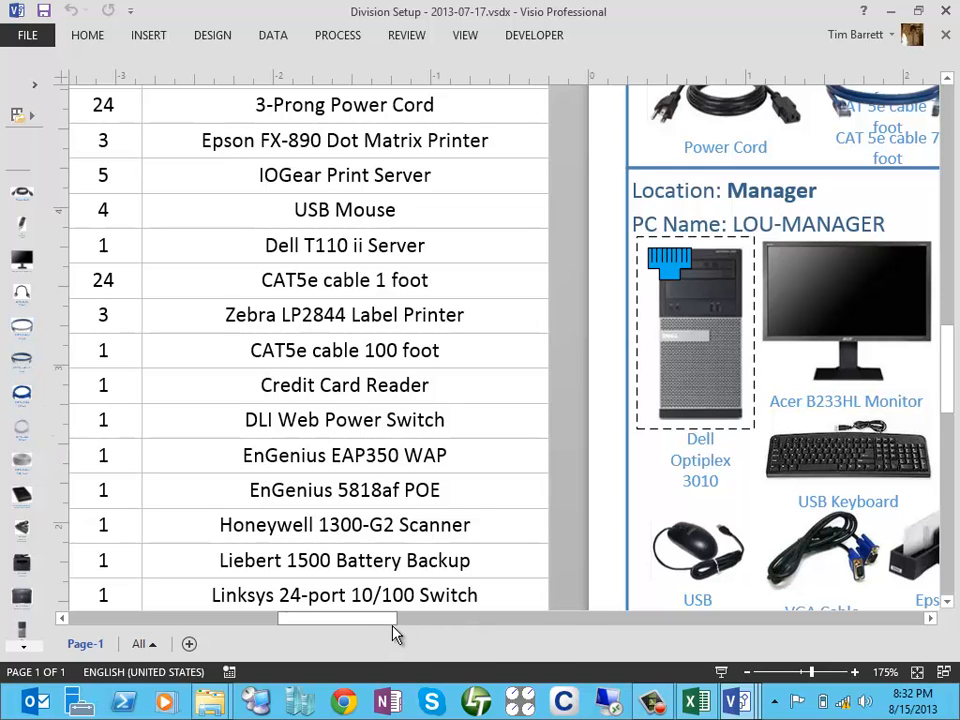
{"action": "left_click_drag", "start_coordinate": [381, 626], "coordinate": [365, 627]}
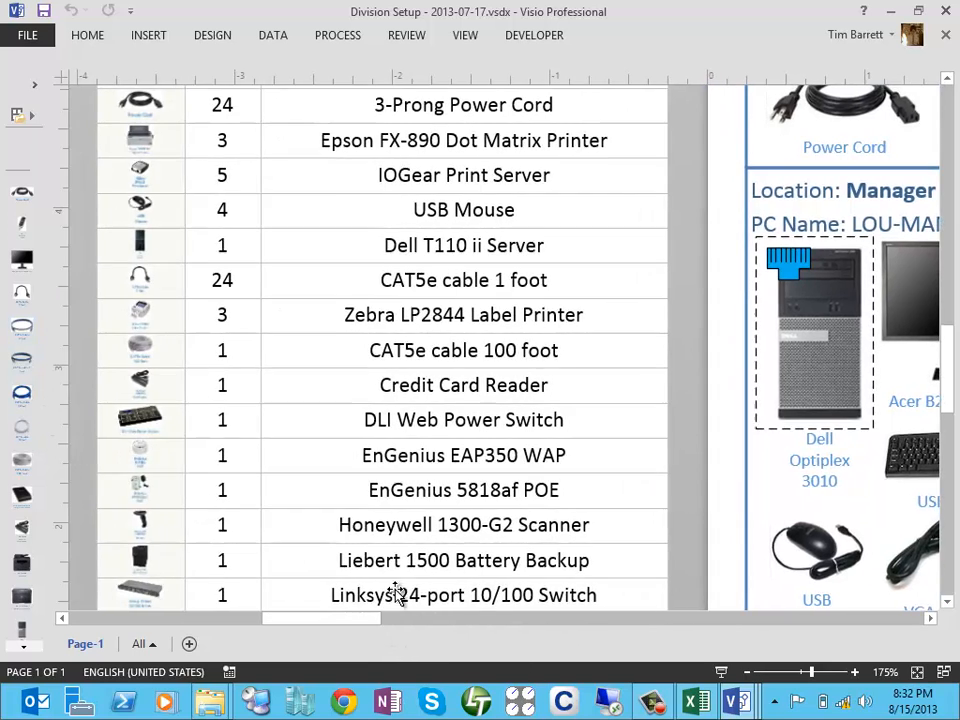
{"action": "scroll", "coordinate": [399, 592], "scroll_direction": "up", "scroll_amount": 6}
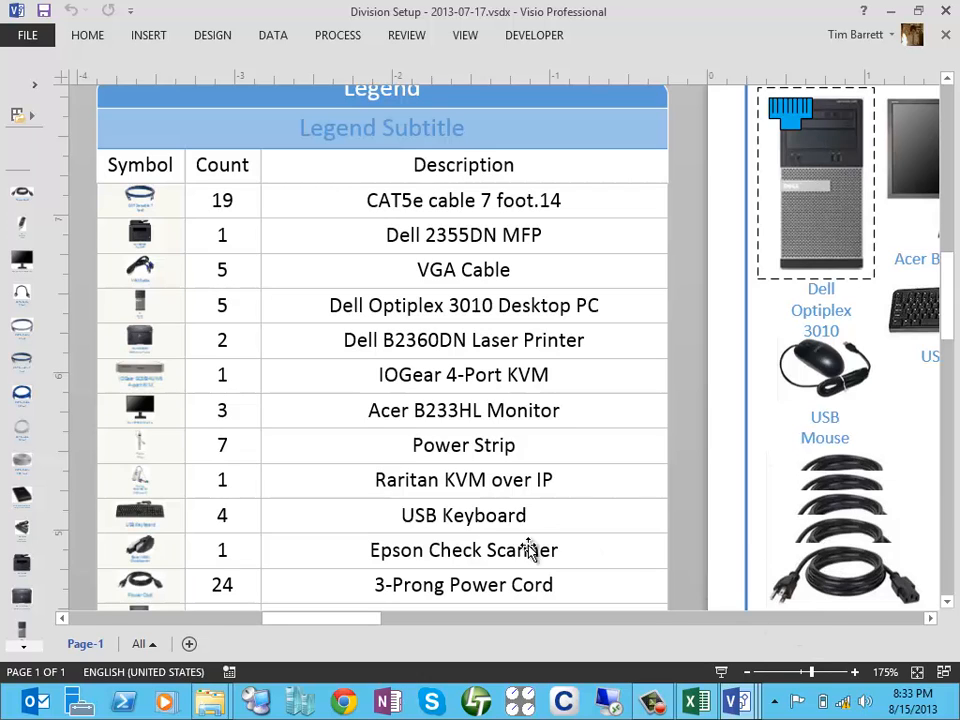
Compare the Front Counter power cords and CAT5e cables with their legend rows, and return to the start of the Front Counter section.
{"action": "left_click_drag", "start_coordinate": [368, 619], "coordinate": [416, 620]}
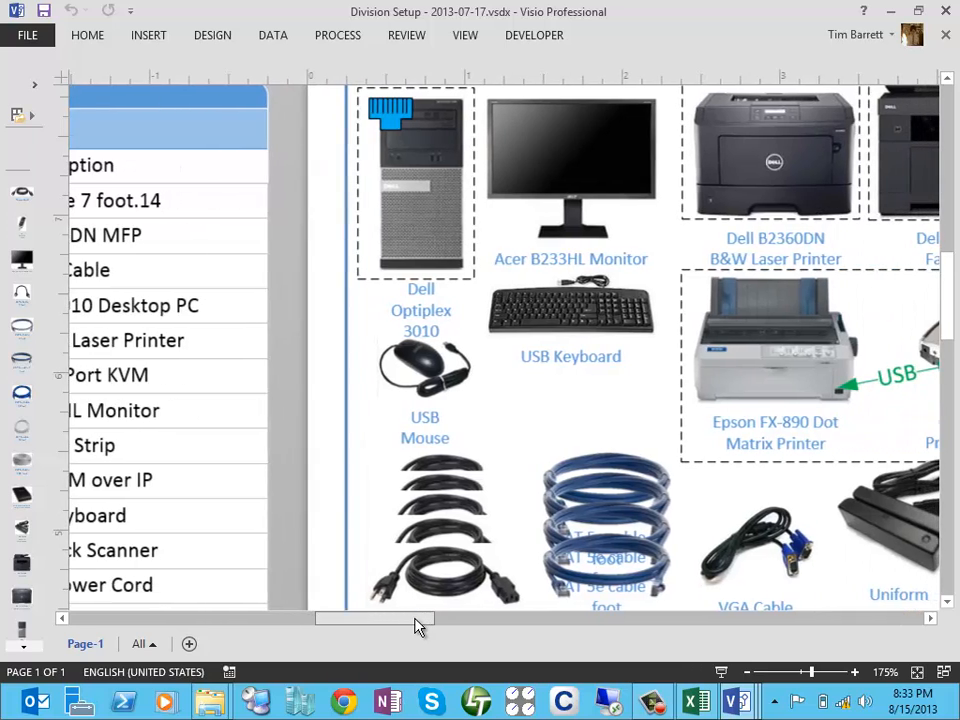
{"action": "scroll", "coordinate": [636, 490], "scroll_direction": "down", "scroll_amount": 3}
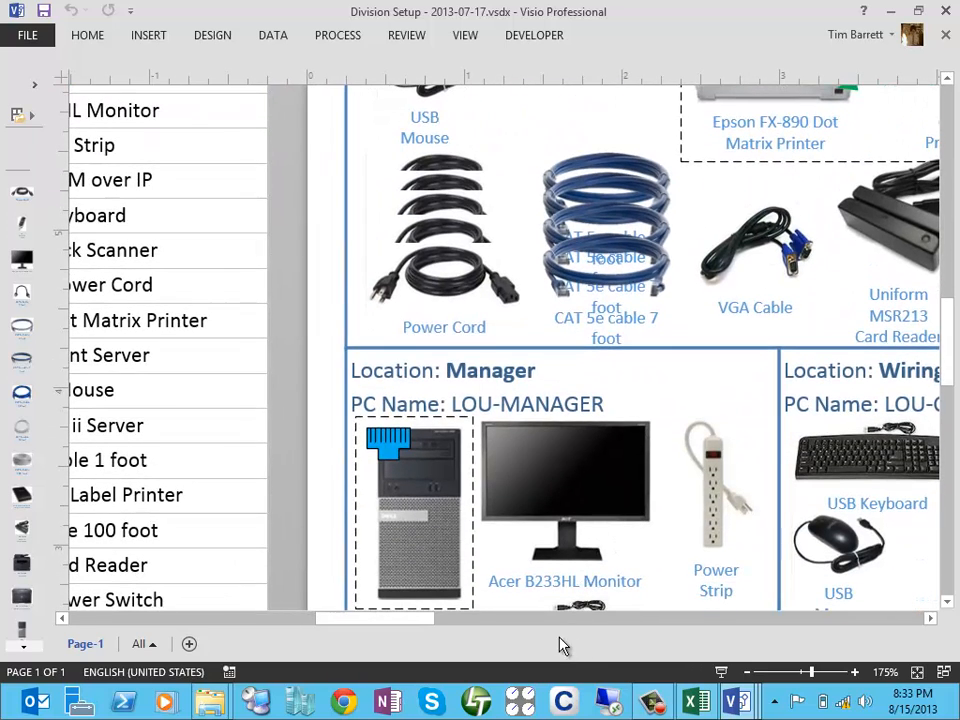
{"action": "left_click_drag", "start_coordinate": [416, 620], "coordinate": [369, 621]}
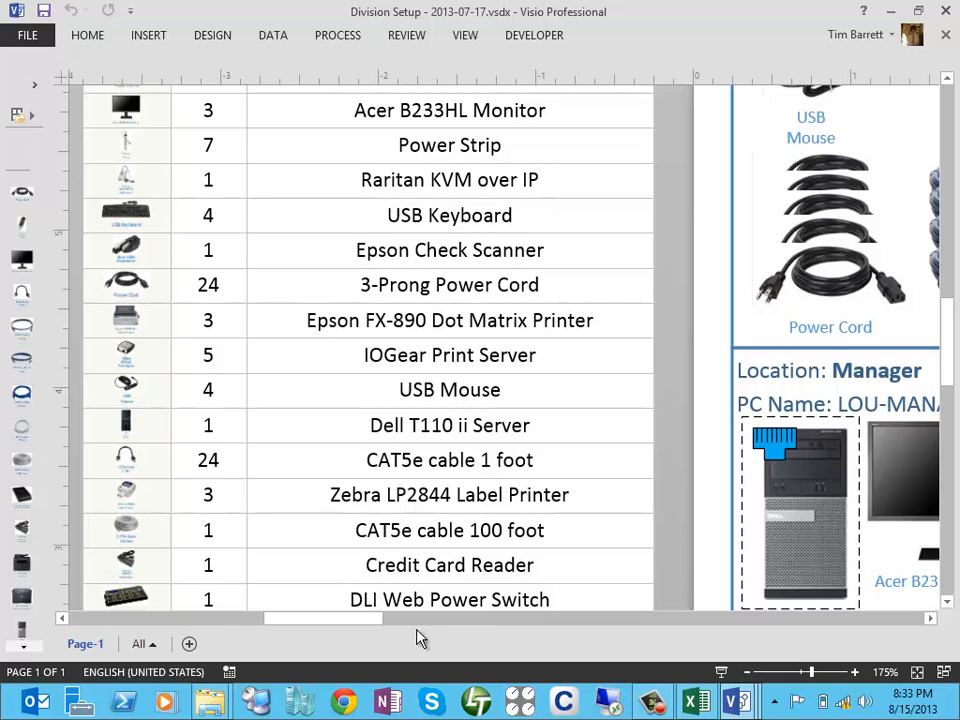
{"action": "left_click_drag", "start_coordinate": [371, 619], "coordinate": [449, 620]}
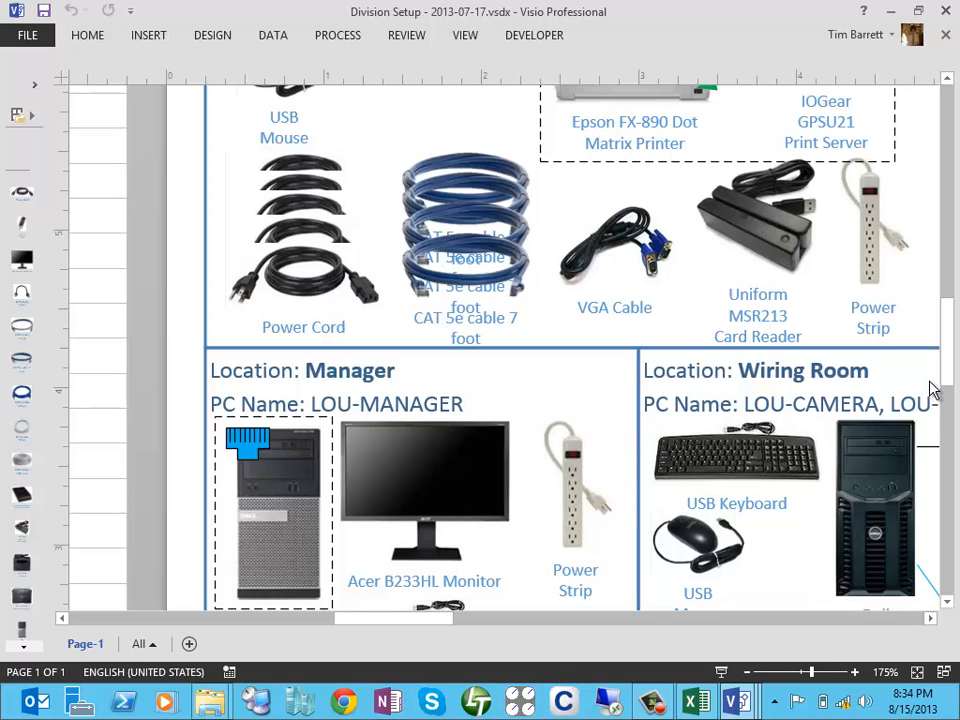
{"action": "left_click_drag", "start_coordinate": [949, 371], "coordinate": [951, 296]}
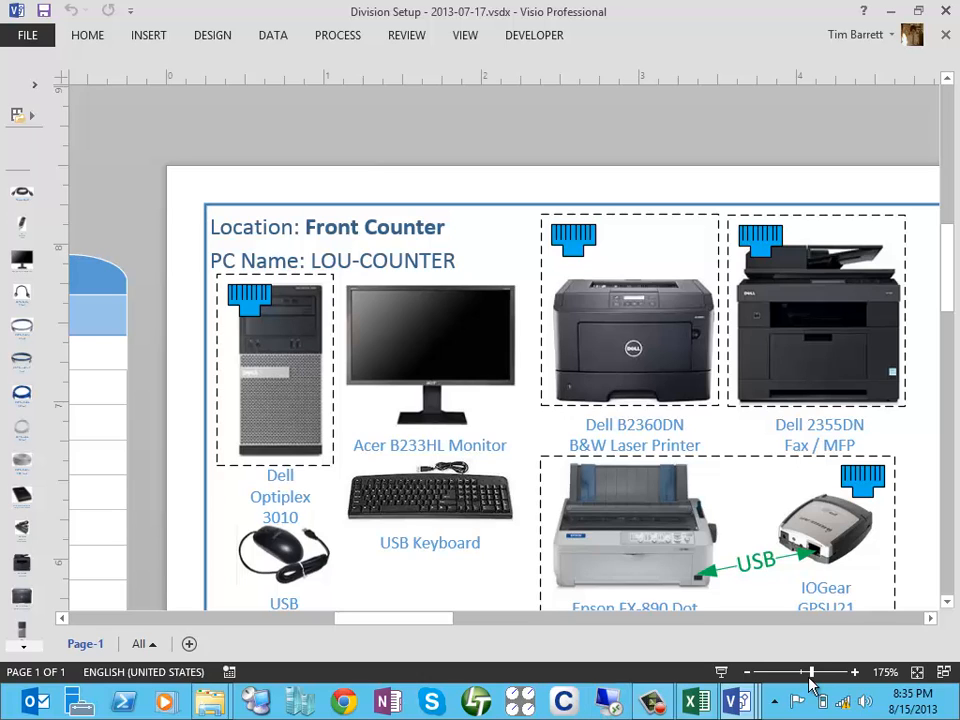
{"action": "left_click", "coordinate": [656, 706]}
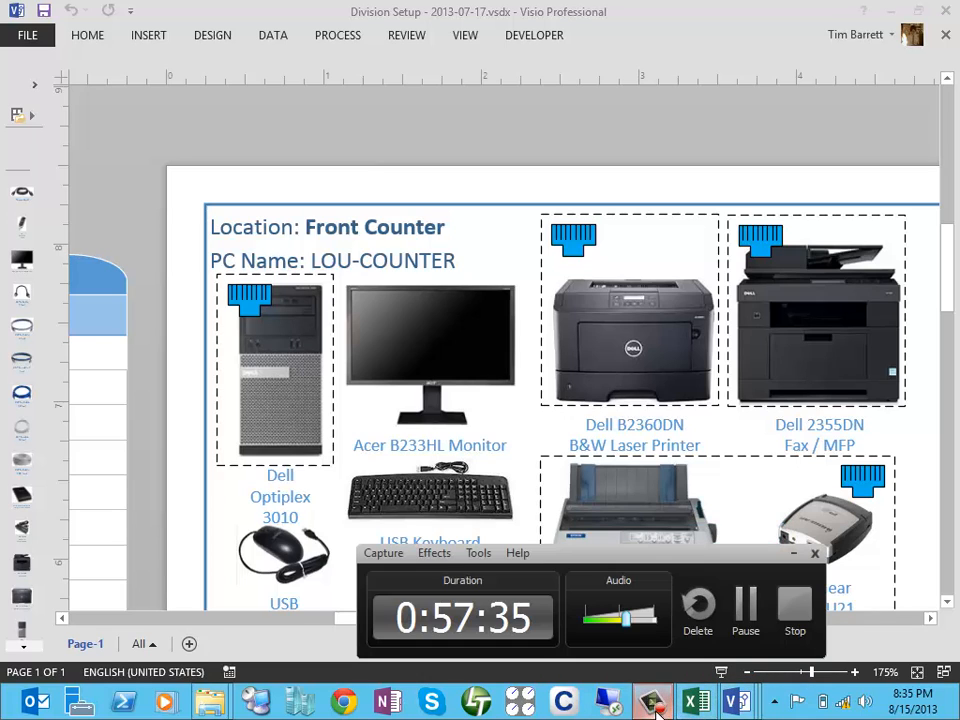